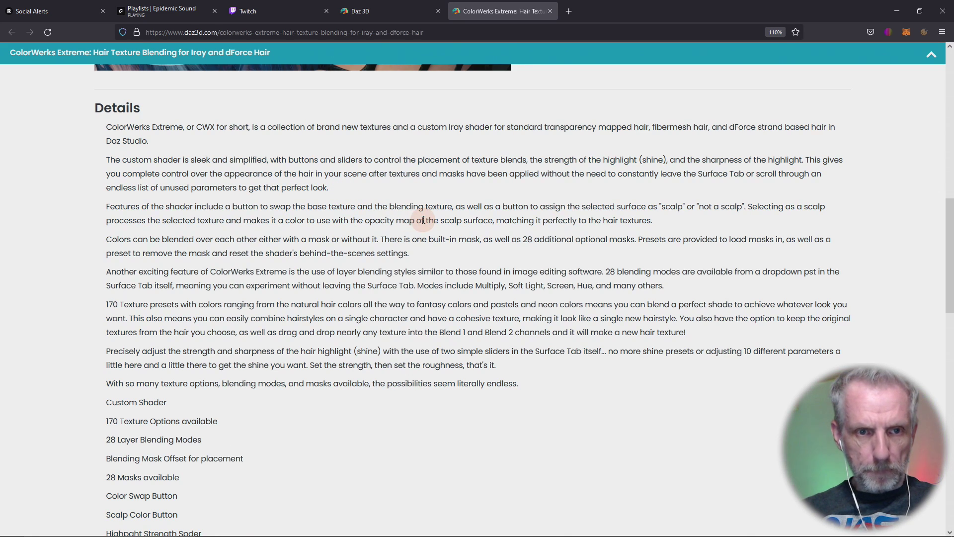
Step: Examine the ColorWerks Extreme product page, including its promo images and the hair types listed in the details
{"action": "scroll", "coordinate": [421, 236], "scroll_direction": "up", "scroll_amount": 15}
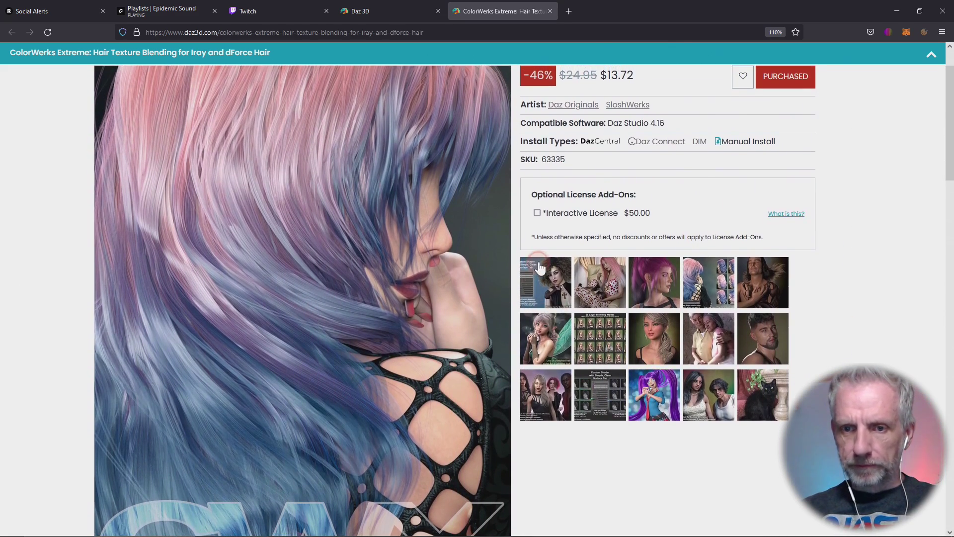
{"action": "left_click", "coordinate": [557, 315]}
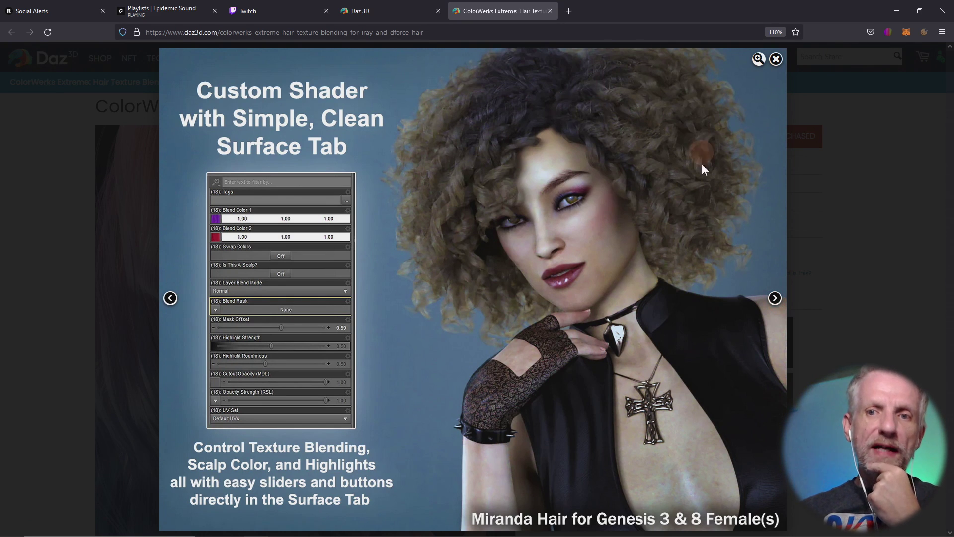
{"action": "left_click", "coordinate": [776, 297]}
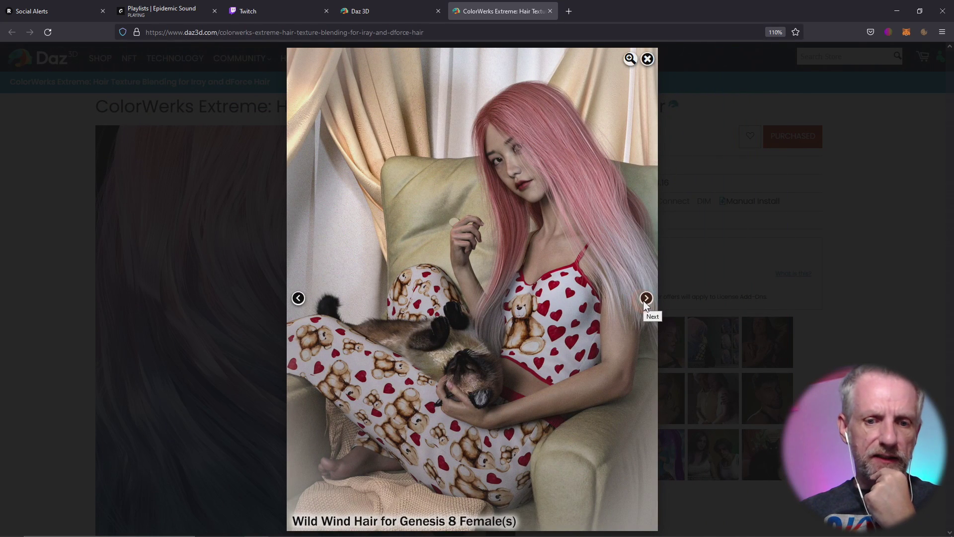
{"action": "left_click", "coordinate": [646, 298]}
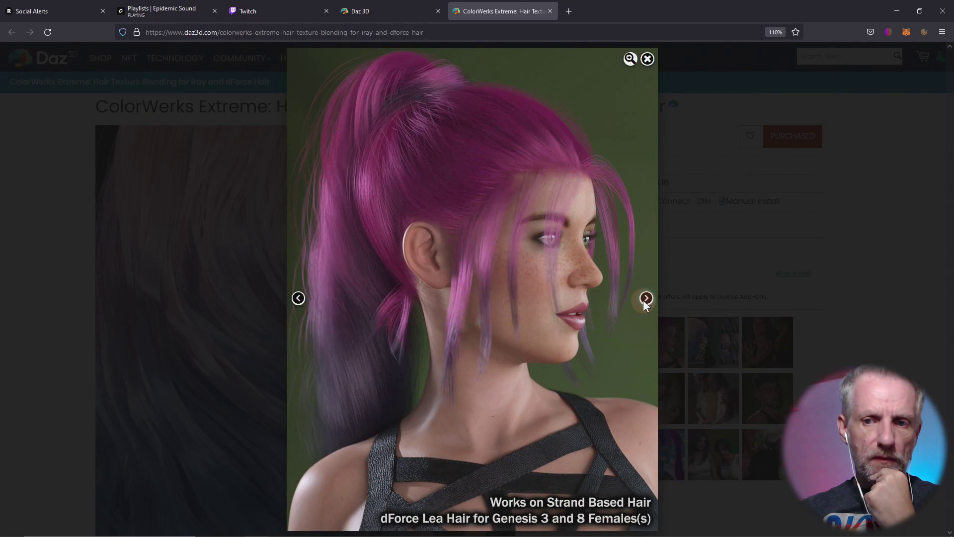
{"action": "left_click", "coordinate": [645, 299]}
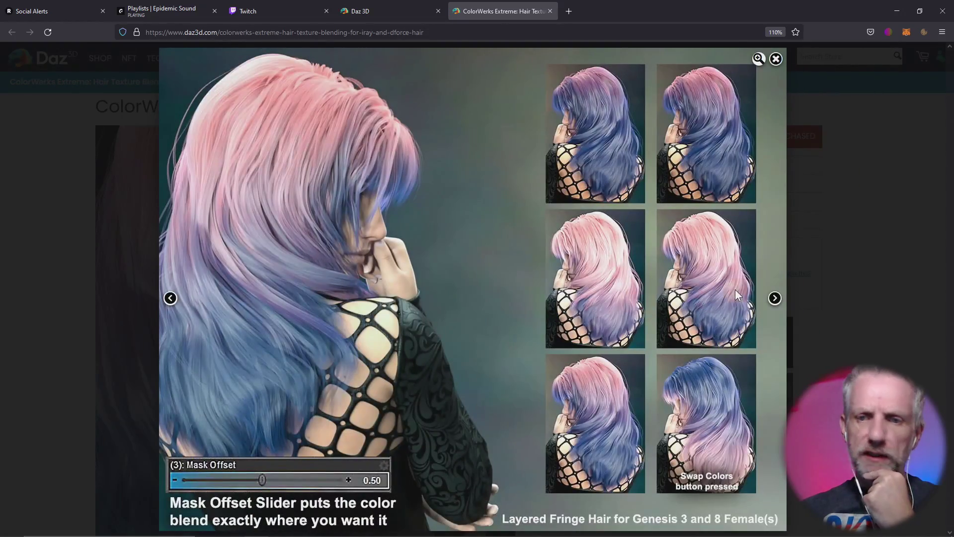
{"action": "left_click", "coordinate": [858, 310]}
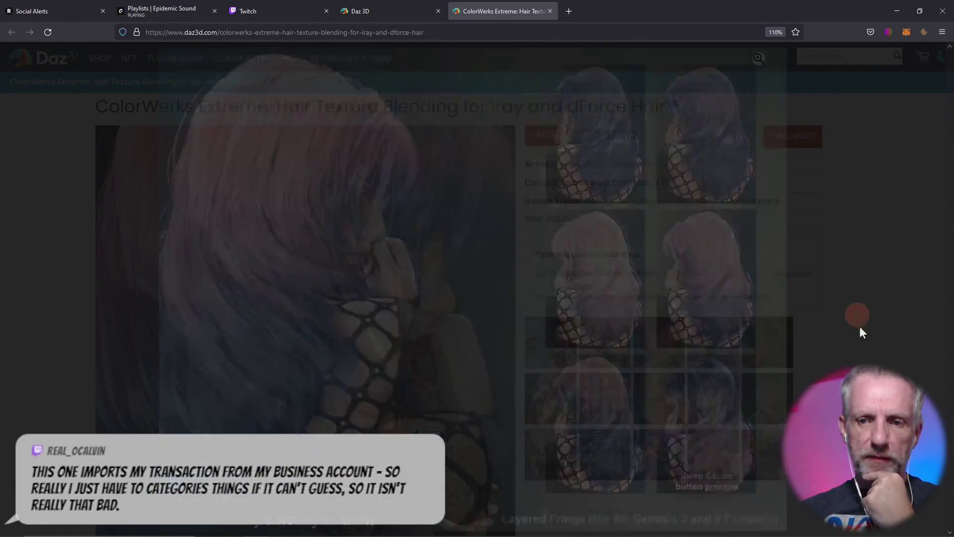
{"action": "scroll", "coordinate": [870, 343], "scroll_direction": "down", "scroll_amount": 10}
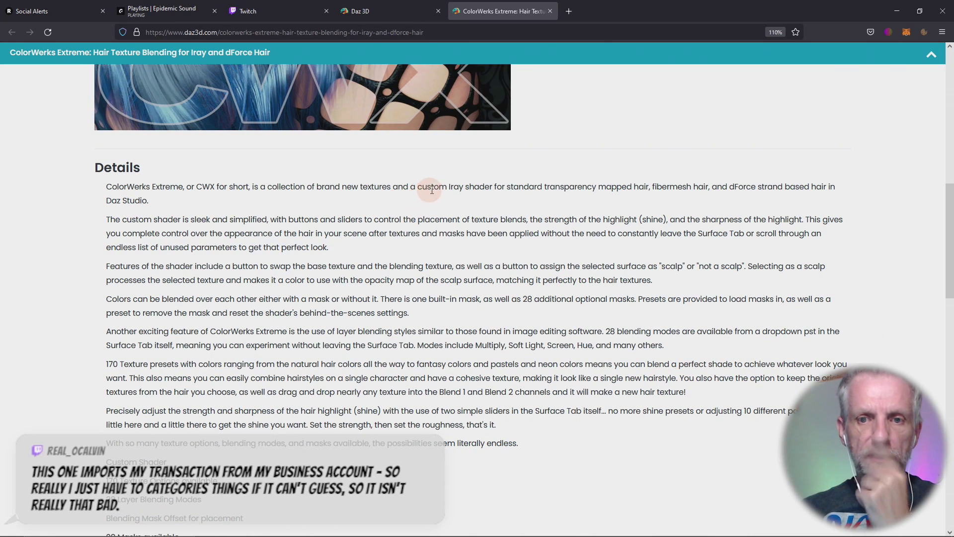
{"action": "left_click_drag", "start_coordinate": [511, 187], "coordinate": [649, 188]}
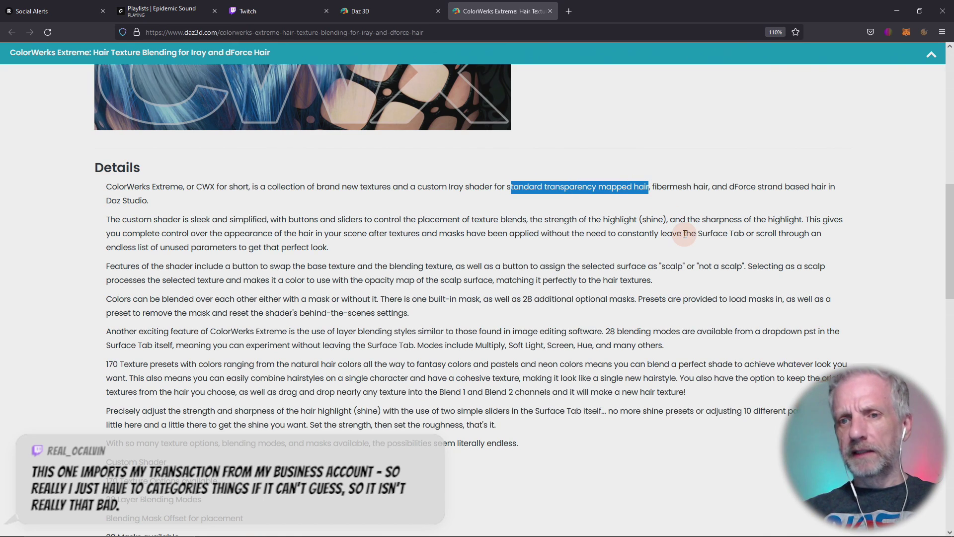
{"action": "left_click_drag", "start_coordinate": [653, 187], "coordinate": [709, 190]}
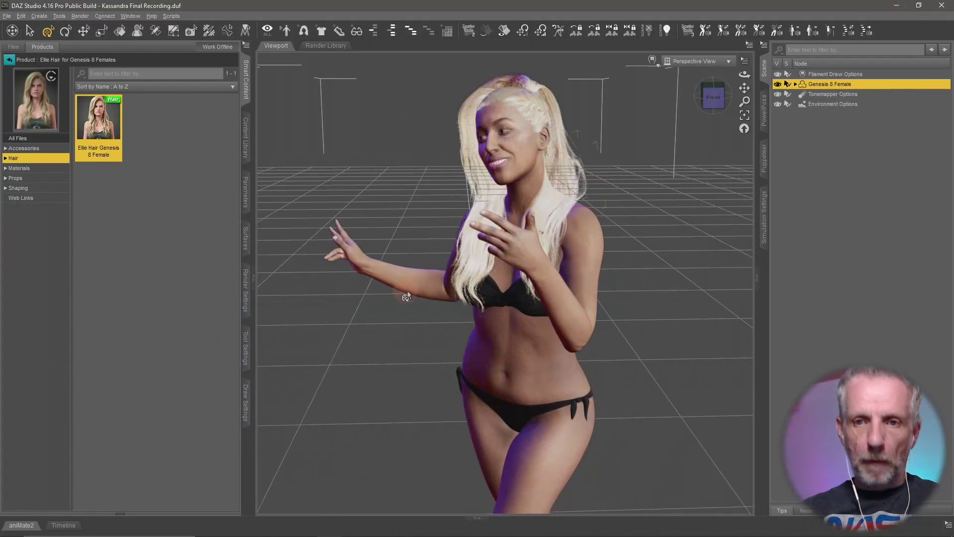
Step: Switch to DAZ Studio, leave the Ellie Hair product's contents and select the Ellie hair on the figure
{"action": "scroll", "coordinate": [469, 245], "scroll_direction": "up", "scroll_amount": 5}
{"action": "middle_click_drag", "start_coordinate": [483, 237], "coordinate": [452, 261]}
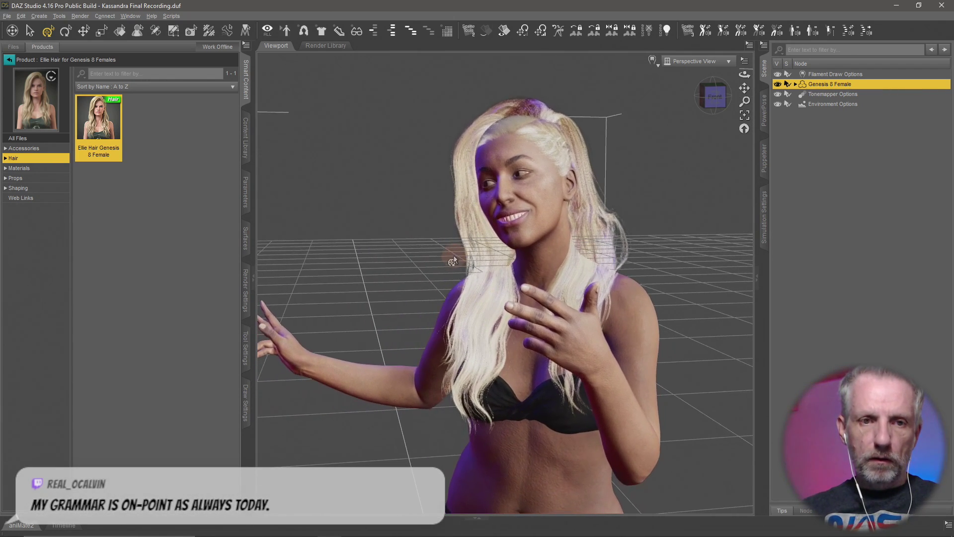
{"action": "left_click", "coordinate": [9, 60]}
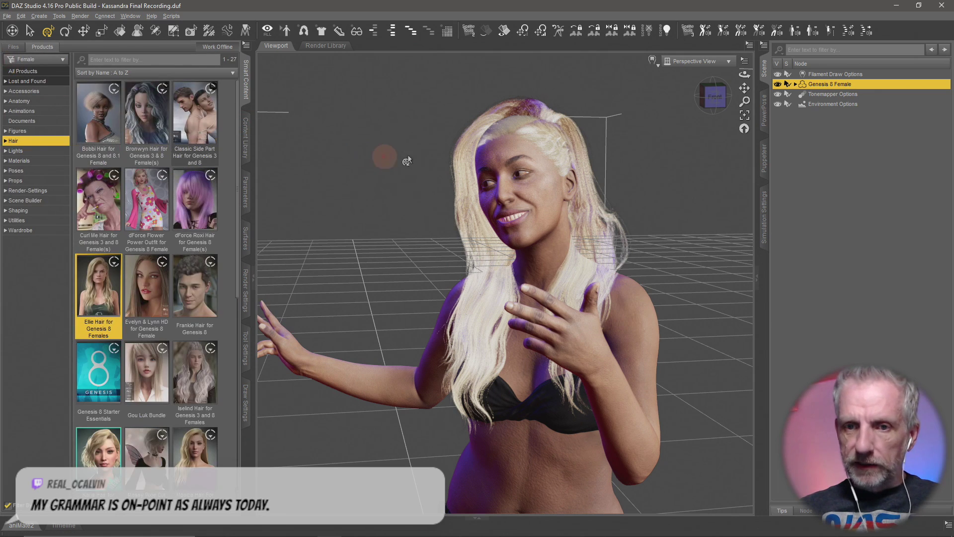
{"action": "right_click", "coordinate": [473, 148]}
{"action": "left_click", "coordinate": [505, 160]}
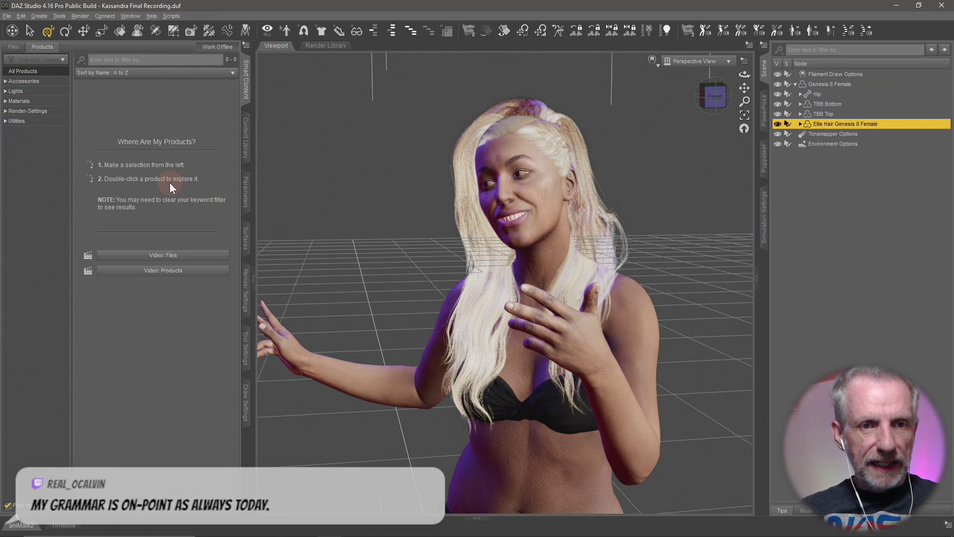
Step: Open the ColorWerks Extreme product from the materials offered for the selected hair
{"action": "left_click", "coordinate": [46, 82]}
{"action": "left_click", "coordinate": [49, 92]}
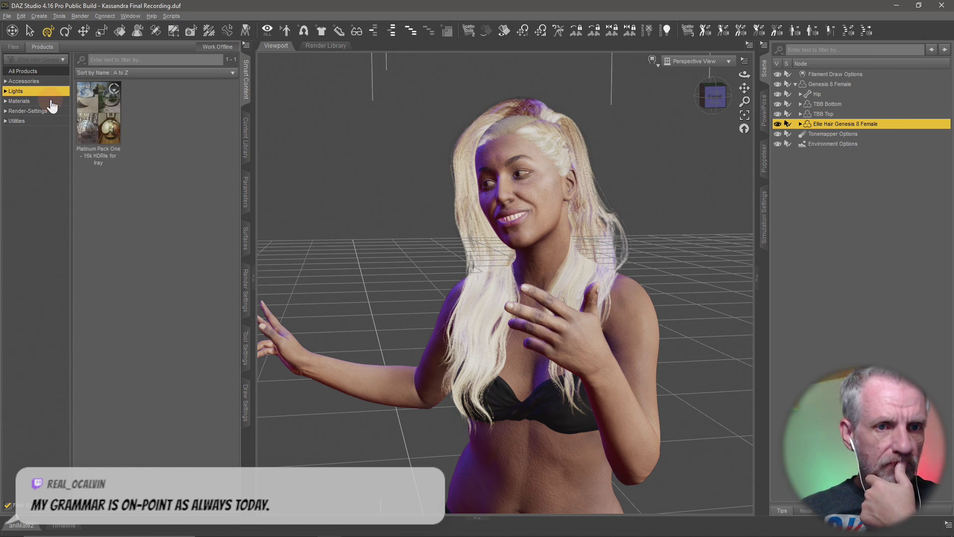
{"action": "left_click", "coordinate": [52, 101]}
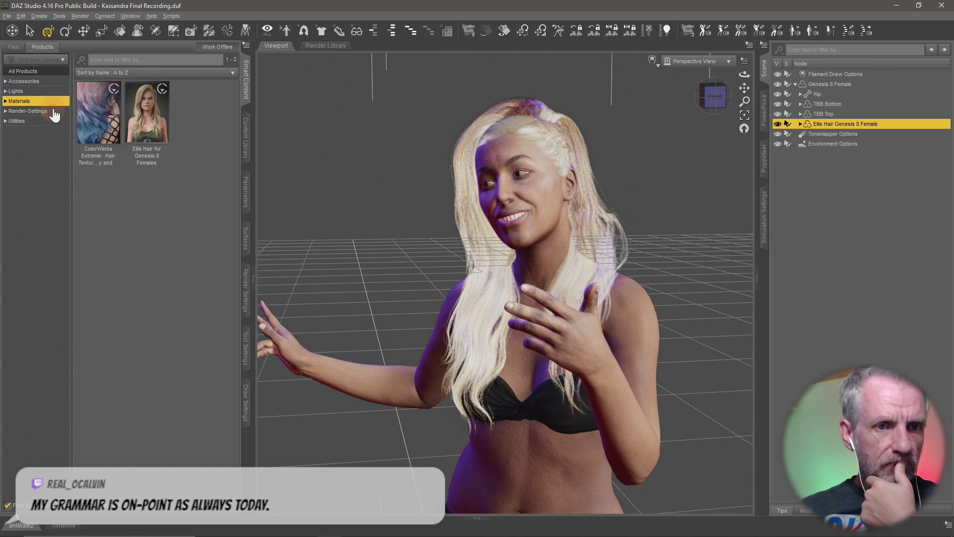
{"action": "double_click", "coordinate": [98, 113]}
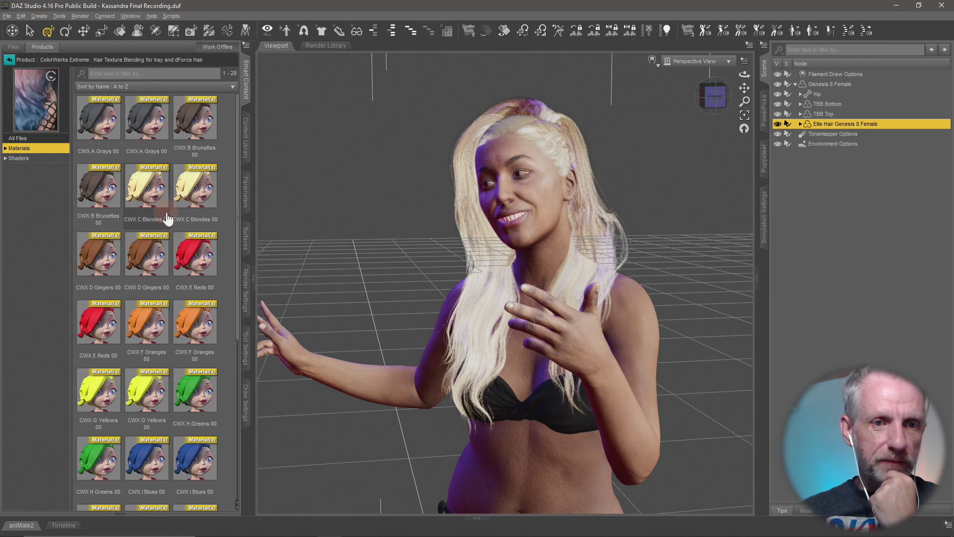
Step: Look through the ColorWerks Extreme Iray hair material presets, from the Grays to the Pastels and Neons
{"action": "mouse_move", "coordinate": [208, 228]}
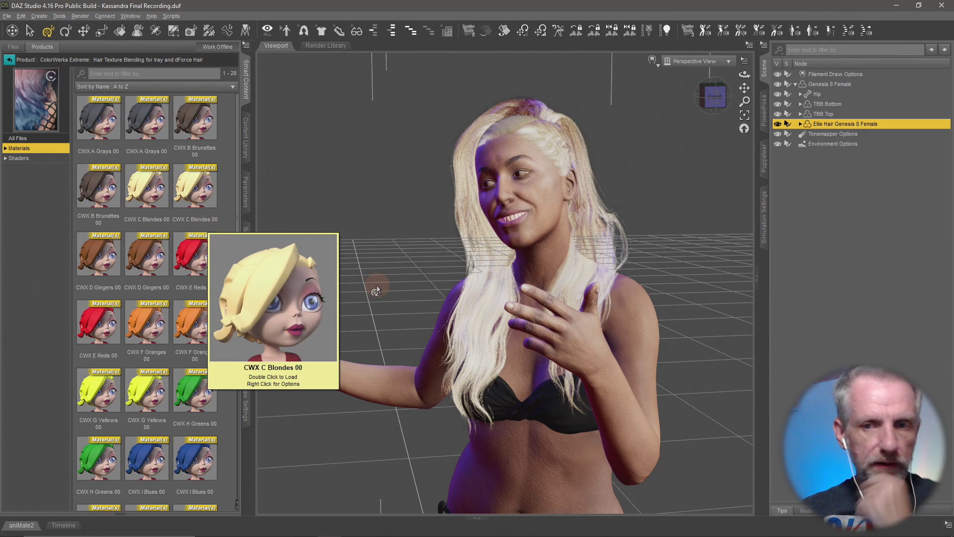
{"action": "middle_click_drag", "start_coordinate": [411, 295], "coordinate": [408, 296]}
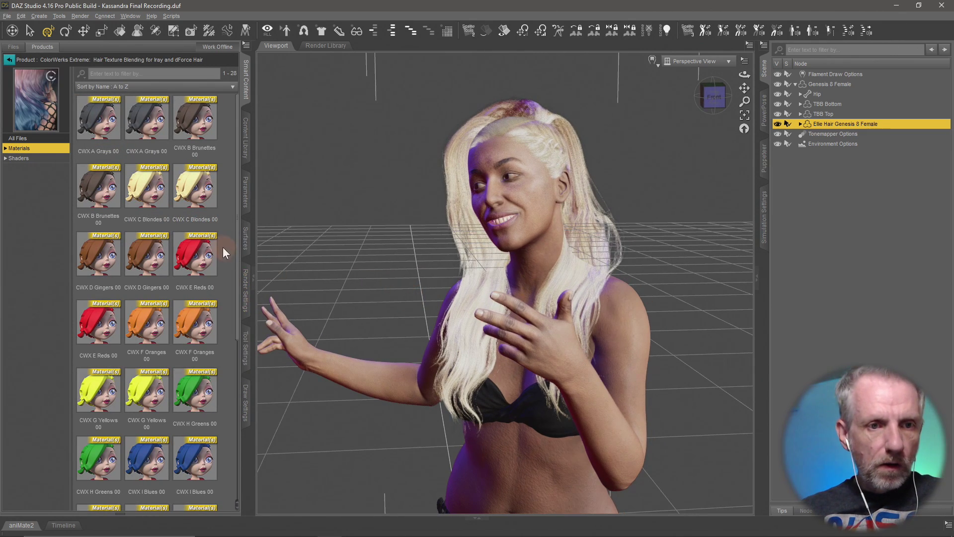
{"action": "double_click", "coordinate": [34, 149]}
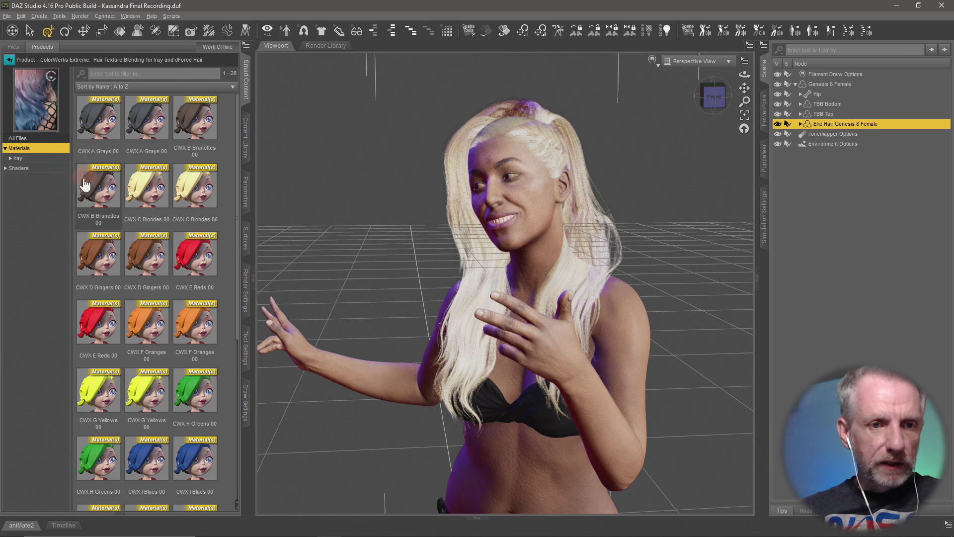
{"action": "double_click", "coordinate": [50, 161]}
{"action": "left_click", "coordinate": [114, 149]}
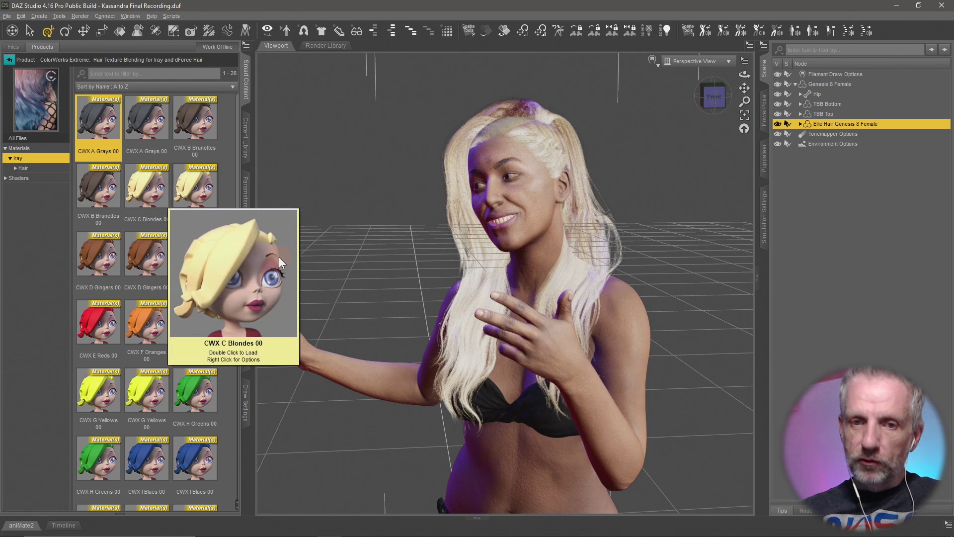
{"action": "left_click", "coordinate": [147, 124]}
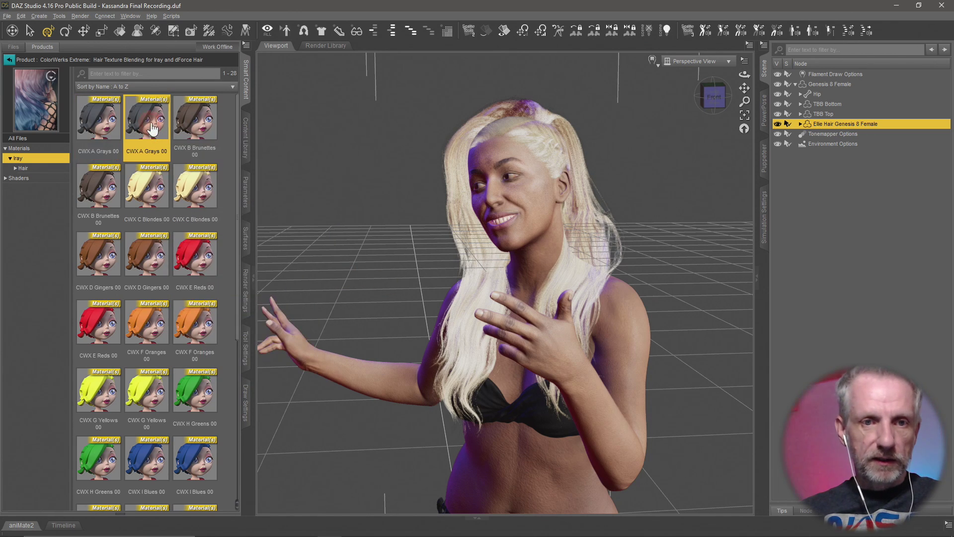
{"action": "left_click", "coordinate": [164, 259]}
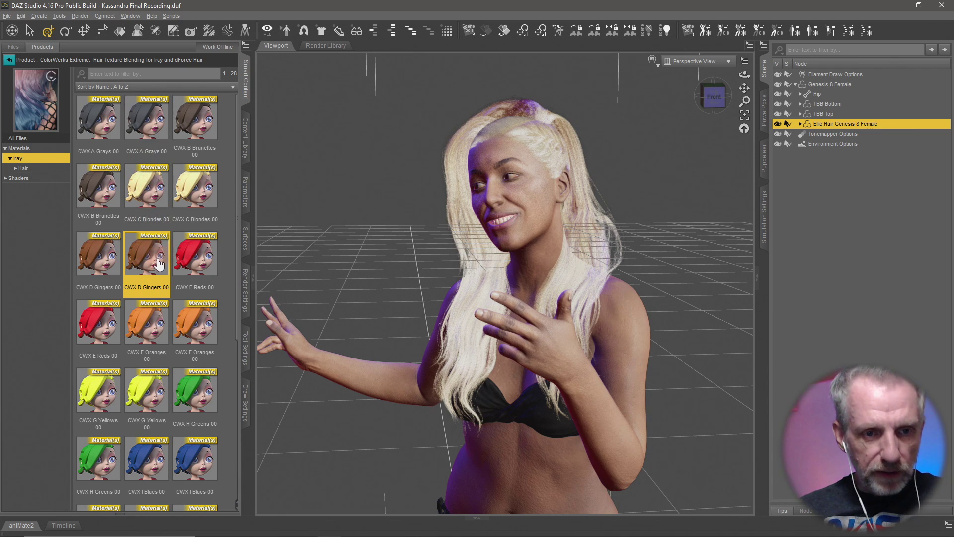
{"action": "scroll", "coordinate": [168, 334], "scroll_direction": "down", "scroll_amount": 5}
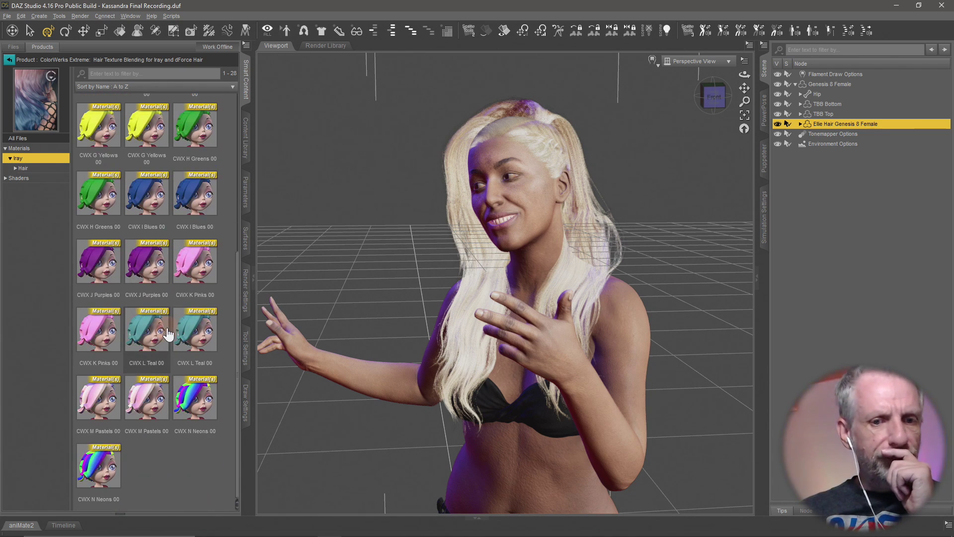
{"action": "left_click", "coordinate": [195, 400]}
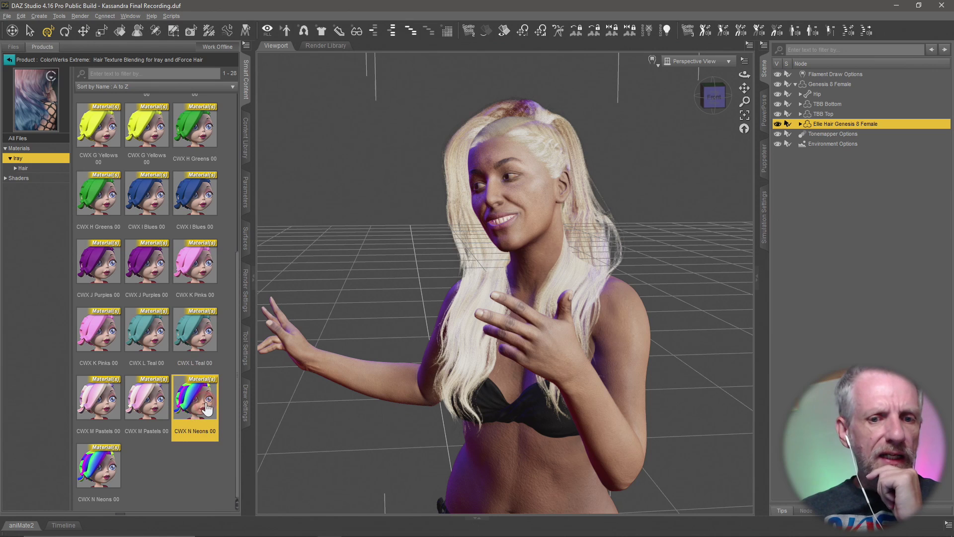
{"action": "left_click", "coordinate": [52, 168]}
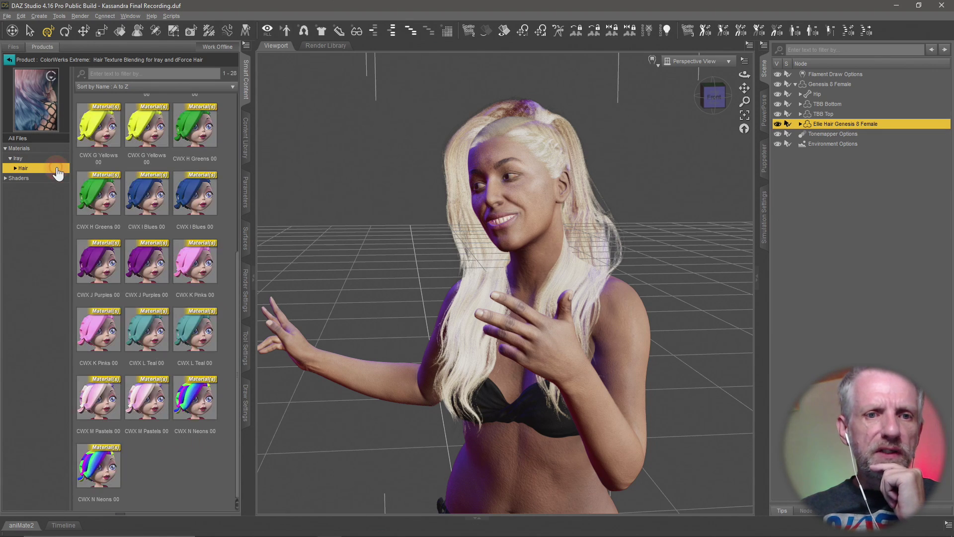
{"action": "left_click", "coordinate": [98, 263]}
{"action": "left_click", "coordinate": [105, 346]}
{"action": "left_click", "coordinate": [102, 397]}
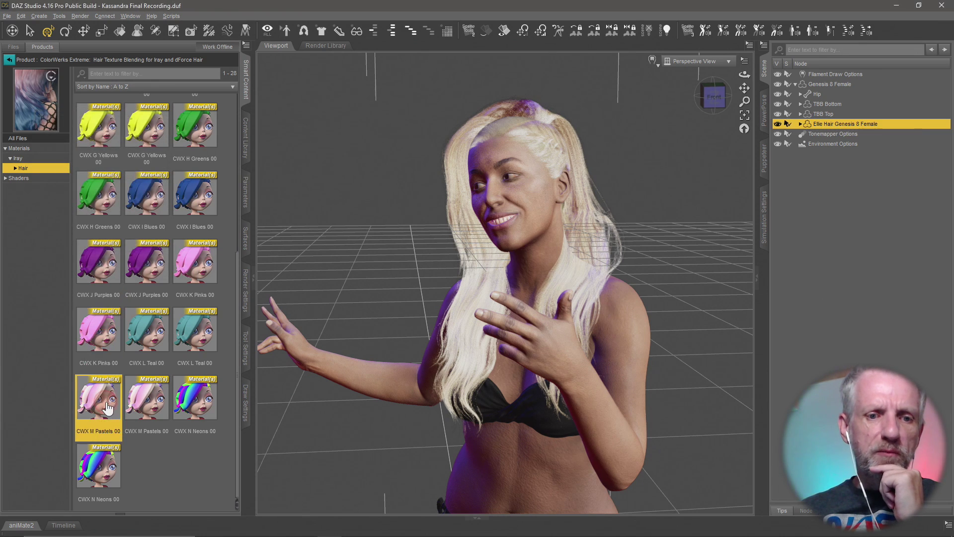
{"action": "left_click", "coordinate": [108, 465]}
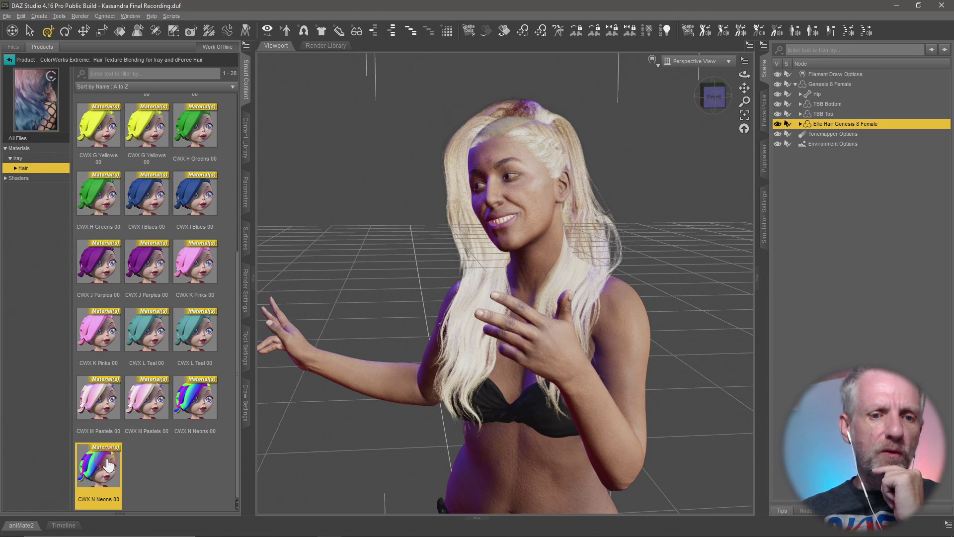
{"action": "left_click", "coordinate": [153, 405]}
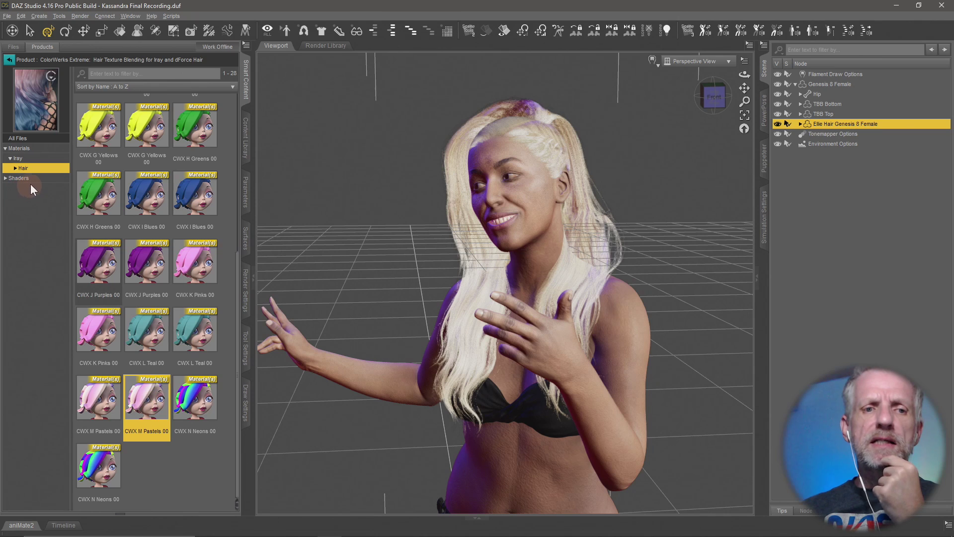
Step: List the Iray shader presets of the ColorWerks Extreme product
{"action": "left_click", "coordinate": [29, 178]}
{"action": "double_click", "coordinate": [40, 180]}
{"action": "double_click", "coordinate": [52, 188]}
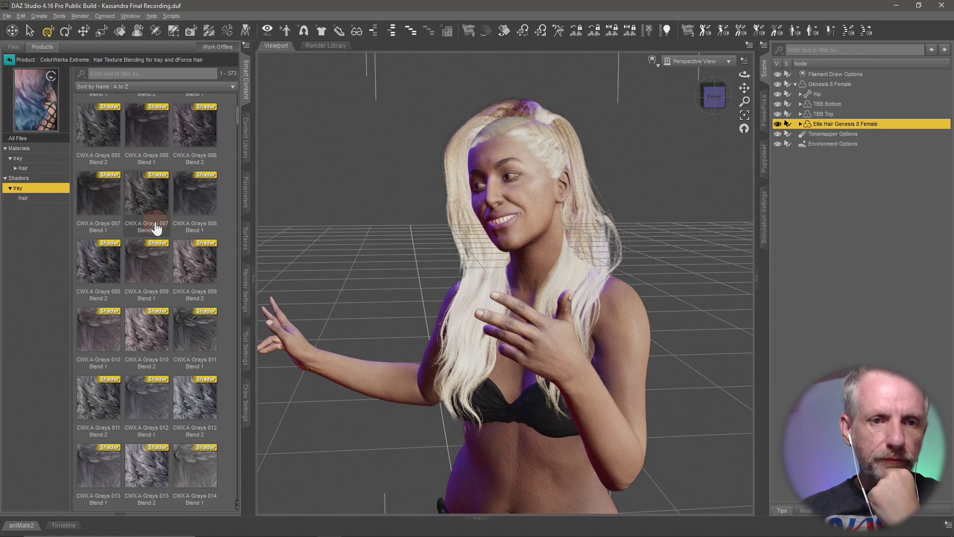
Step: Select all surfaces of the Ellie hair and apply the CWX !Apply First shader preset to them
{"action": "left_click", "coordinate": [189, 31]}
{"action": "left_click", "coordinate": [486, 237]}
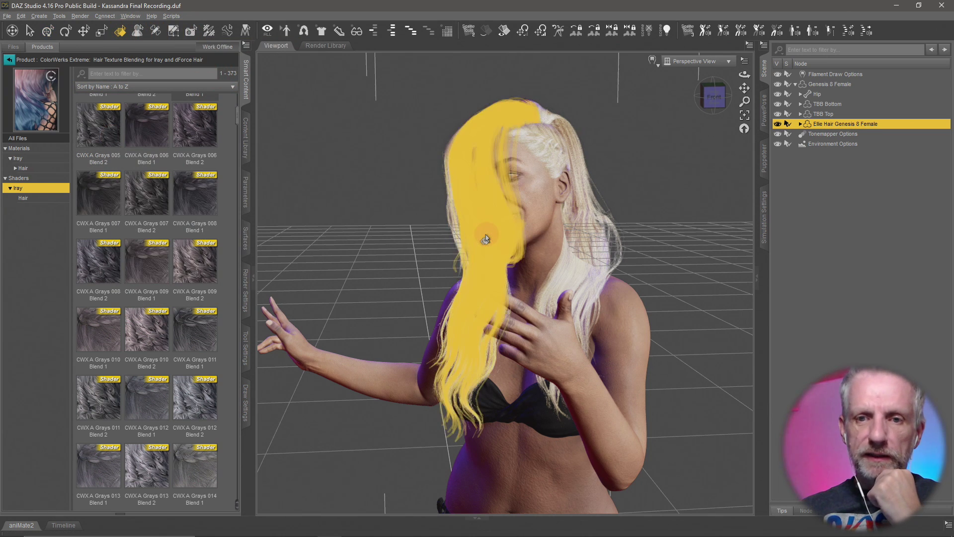
{"action": "left_click", "coordinate": [246, 239]}
{"action": "left_click", "coordinate": [47, 81]}
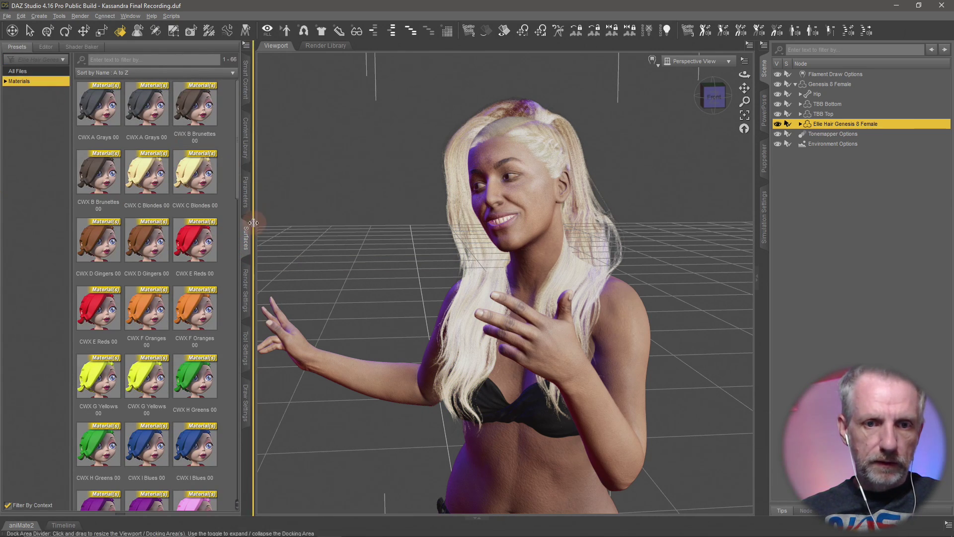
{"action": "left_click", "coordinate": [481, 209]}
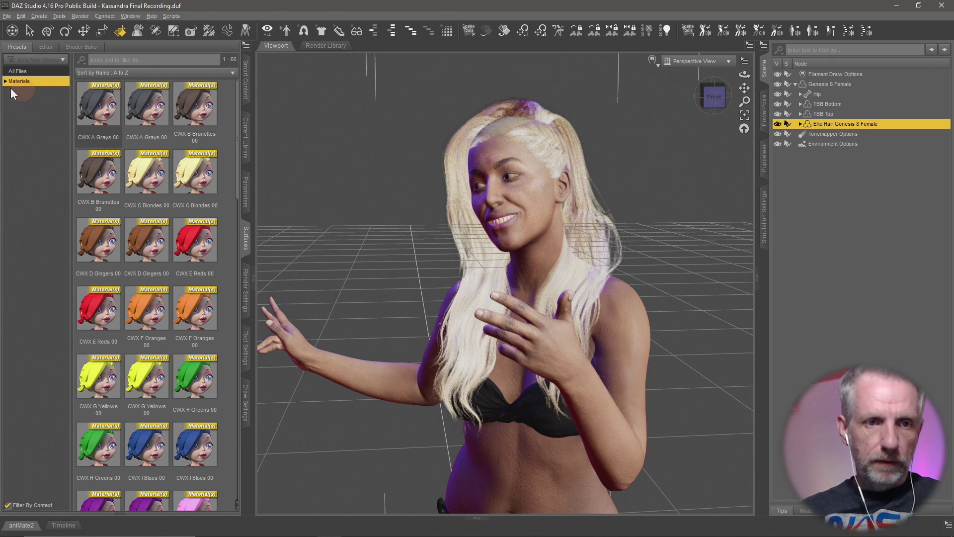
{"action": "left_click", "coordinate": [46, 47]}
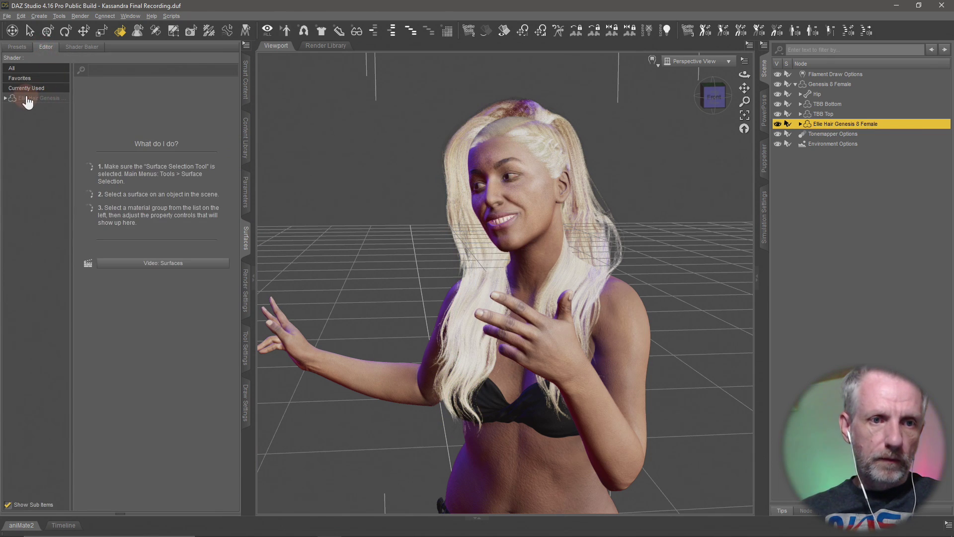
{"action": "left_click", "coordinate": [7, 99]}
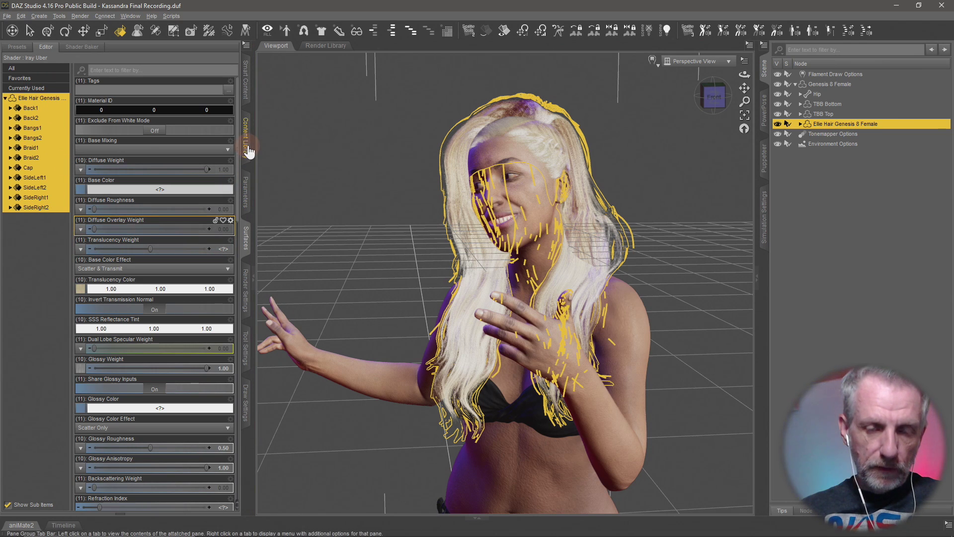
{"action": "left_click", "coordinate": [247, 104]}
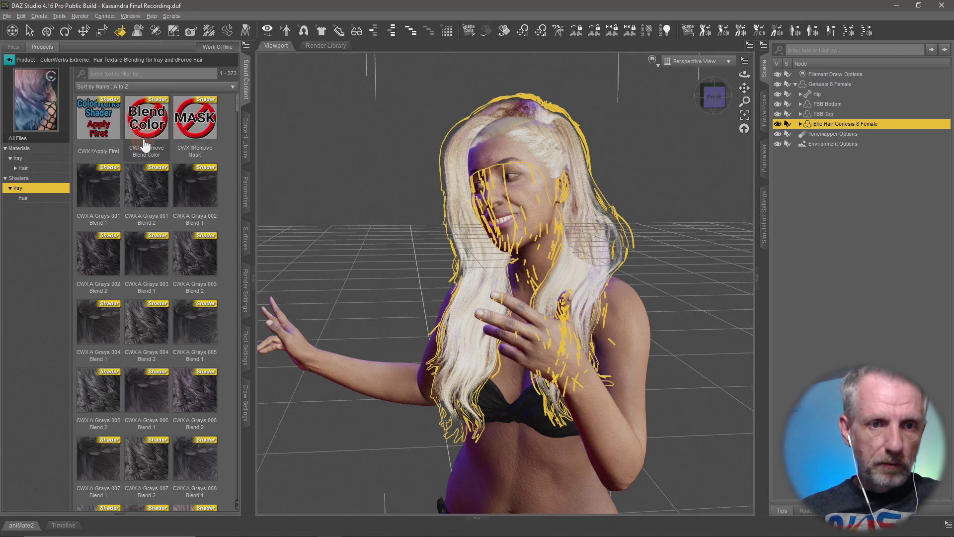
{"action": "double_click", "coordinate": [103, 116]}
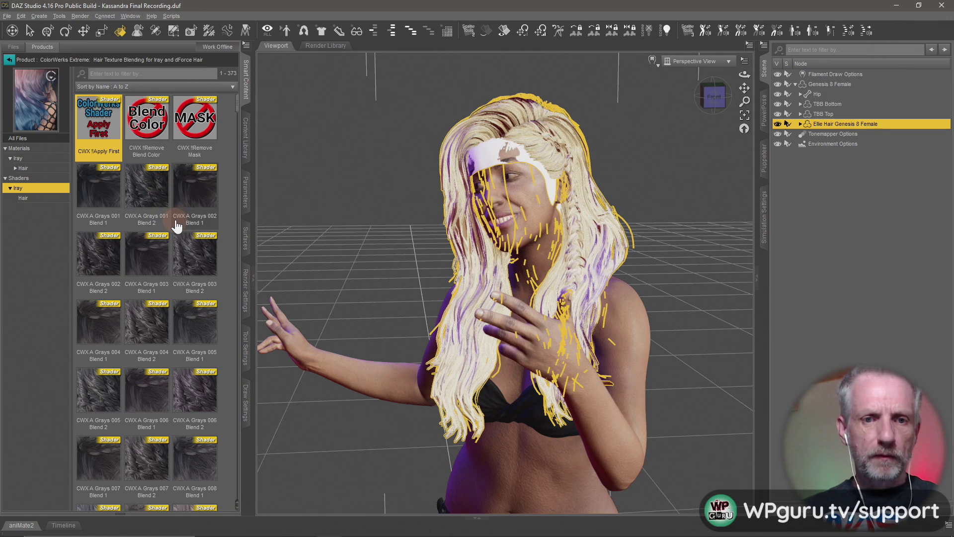
Step: Find CWX E Reds 166 Blend 2 and CWX F Oranges 132 Blend 1 among the Iray Hair shaders and apply both to the Ellie hair
{"action": "mouse_move", "coordinate": [177, 225]}
{"action": "scroll", "coordinate": [177, 225], "scroll_direction": "down", "scroll_amount": 3}
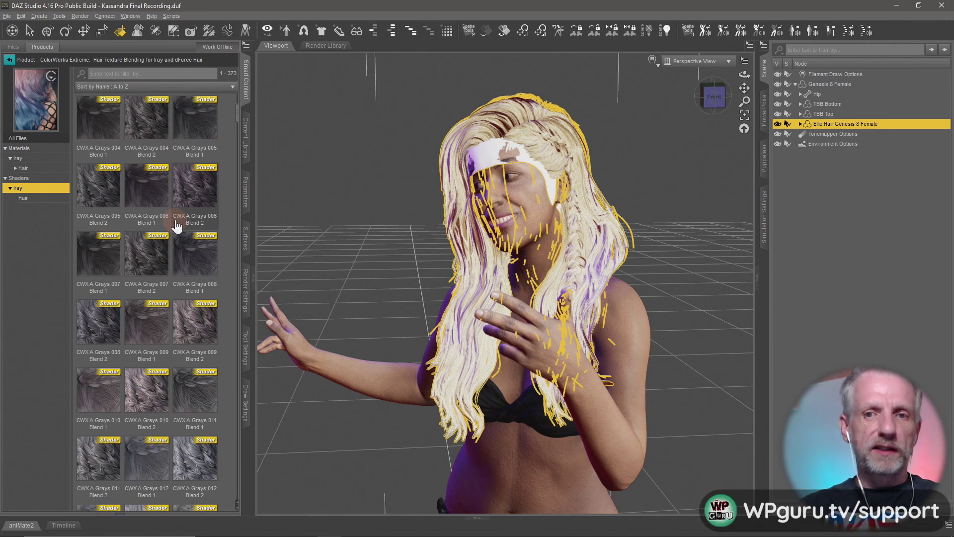
{"action": "scroll", "coordinate": [215, 266], "scroll_direction": "down", "scroll_amount": 3}
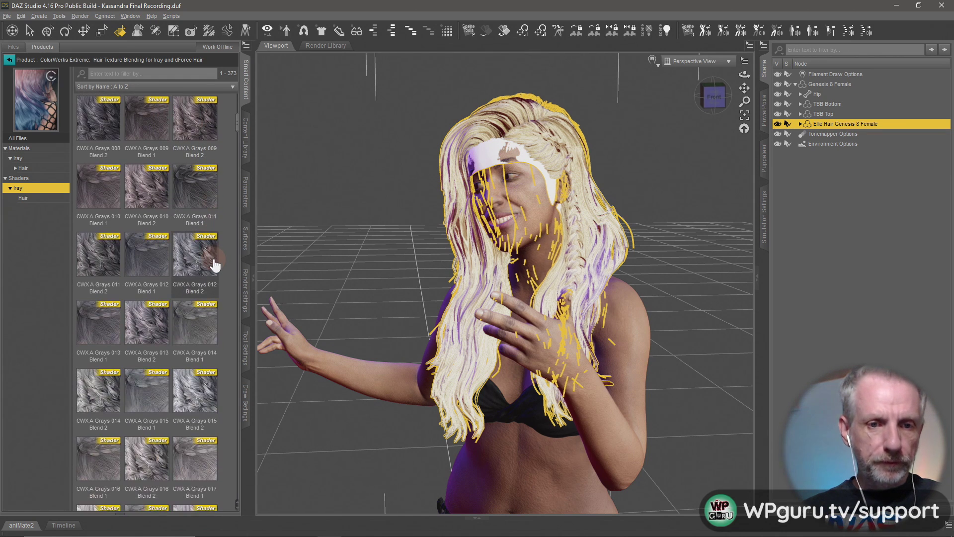
{"action": "scroll", "coordinate": [215, 266], "scroll_direction": "down", "scroll_amount": 3}
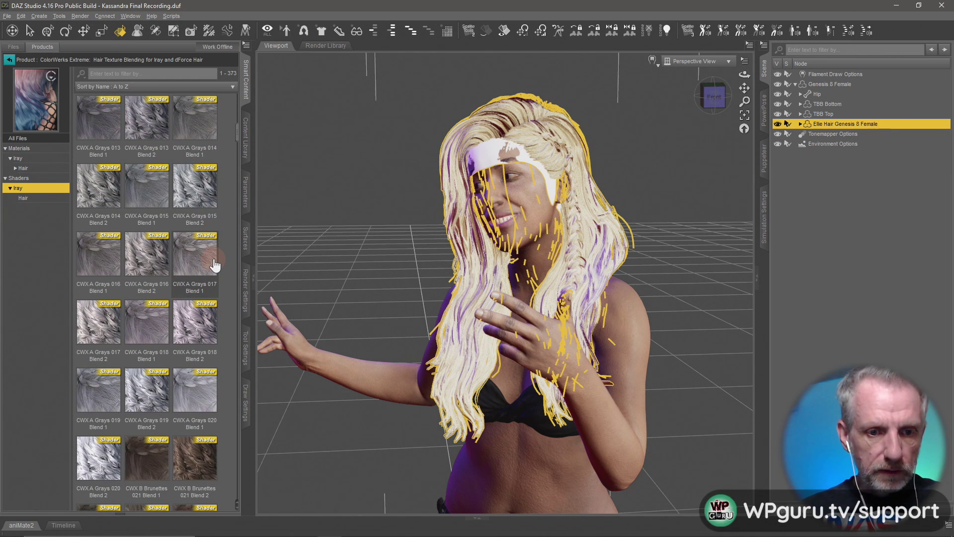
{"action": "scroll", "coordinate": [215, 266], "scroll_direction": "down", "scroll_amount": 11}
{"action": "scroll", "coordinate": [215, 266], "scroll_direction": "down", "scroll_amount": 8}
{"action": "left_click", "coordinate": [52, 198]}
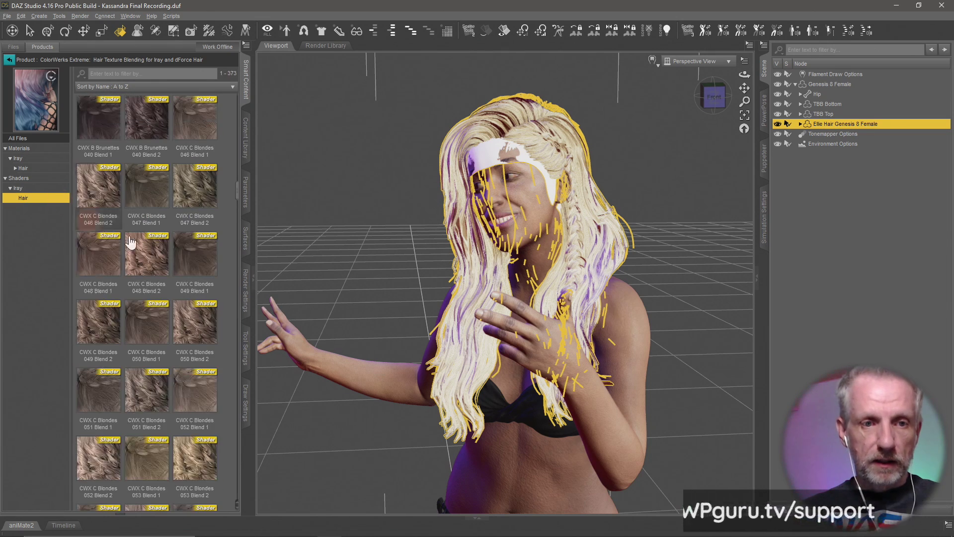
{"action": "scroll", "coordinate": [160, 256], "scroll_direction": "down", "scroll_amount": 20}
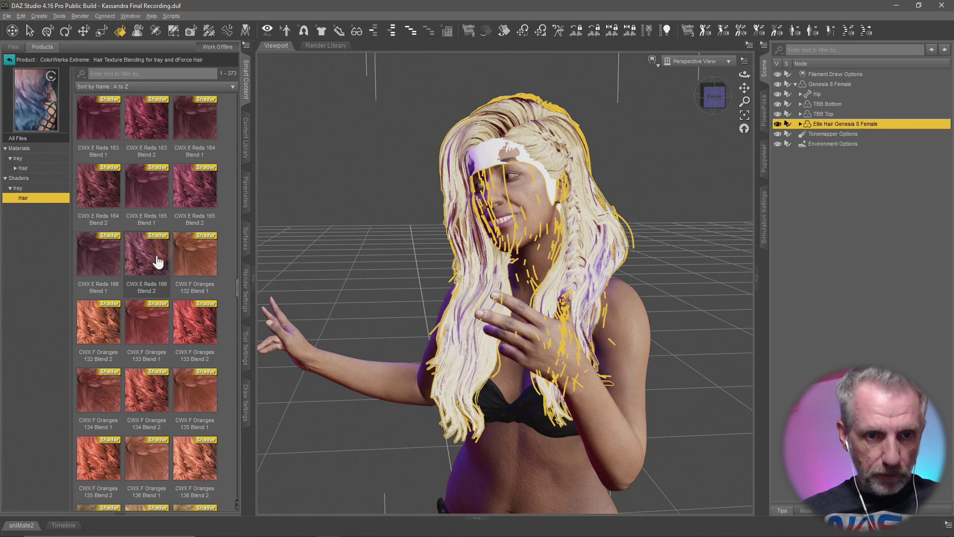
{"action": "double_click", "coordinate": [162, 256]}
{"action": "mouse_move", "coordinate": [201, 344]}
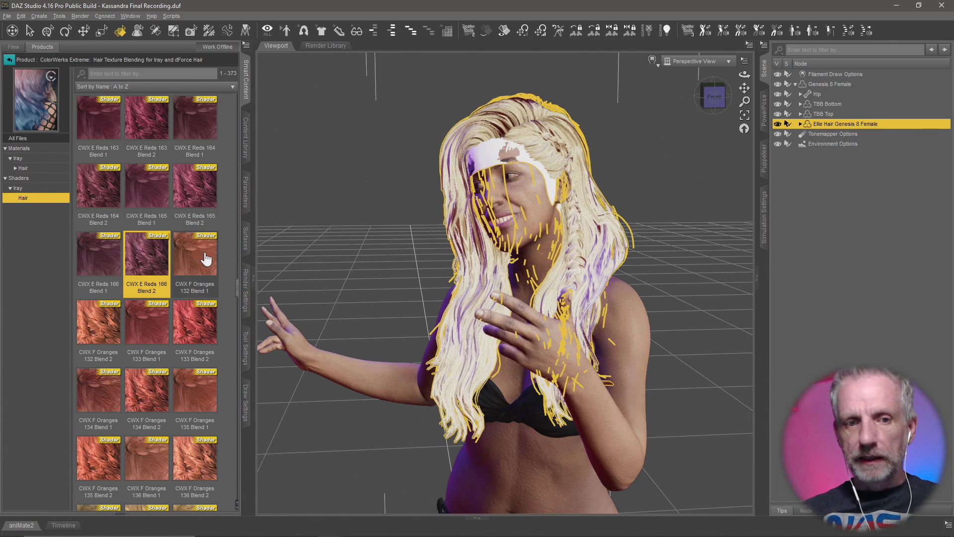
{"action": "double_click", "coordinate": [197, 266]}
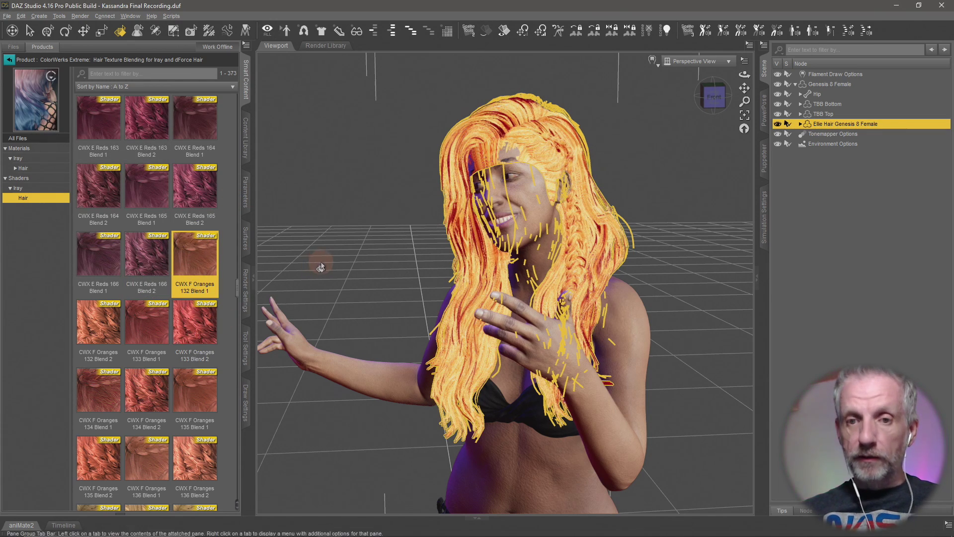
Step: Switch the viewport's draw style to NVIDIA Iray
{"action": "left_click", "coordinate": [663, 65]}
{"action": "left_click", "coordinate": [653, 59]}
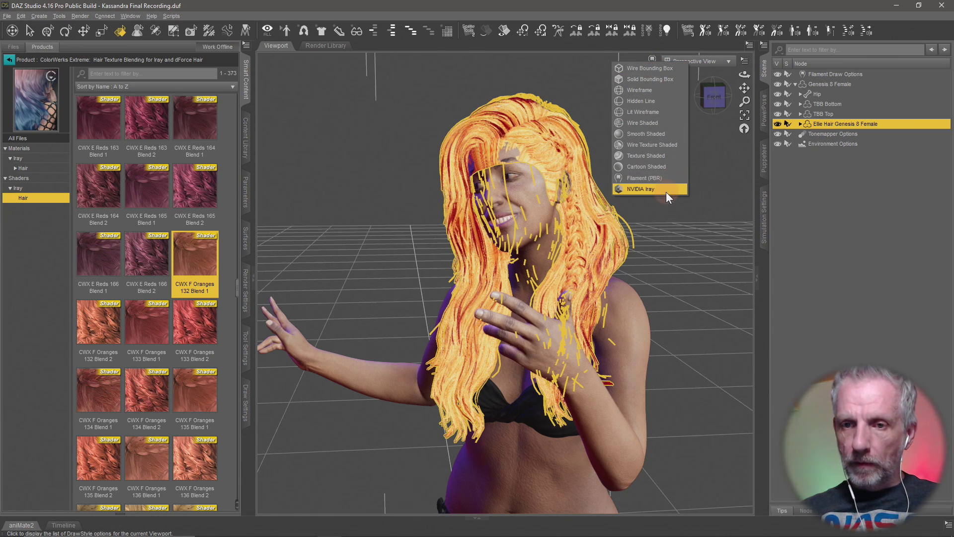
{"action": "left_click", "coordinate": [666, 192]}
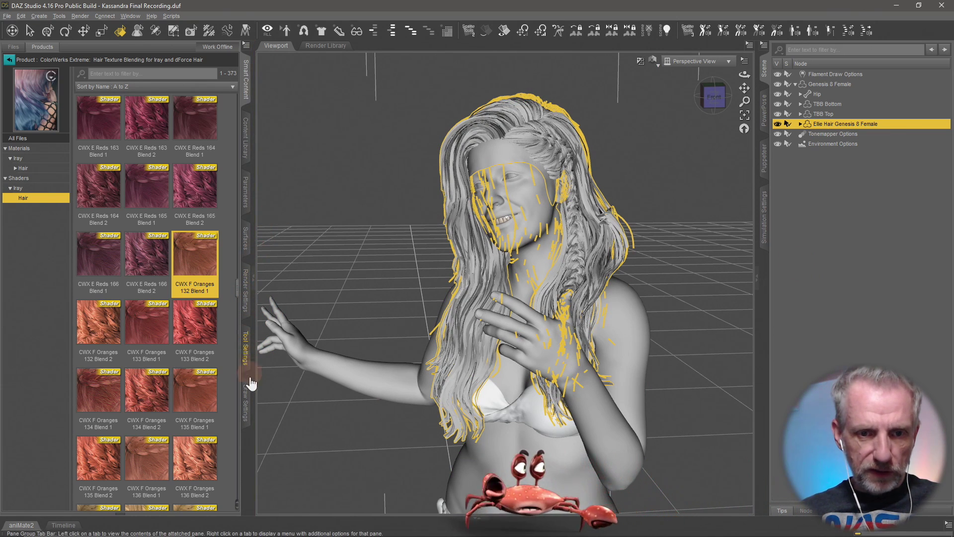
Step: Turn on Draw Node Avatars in the Drawing group of the NVIDIA Iray draw settings
{"action": "left_click", "coordinate": [246, 400]}
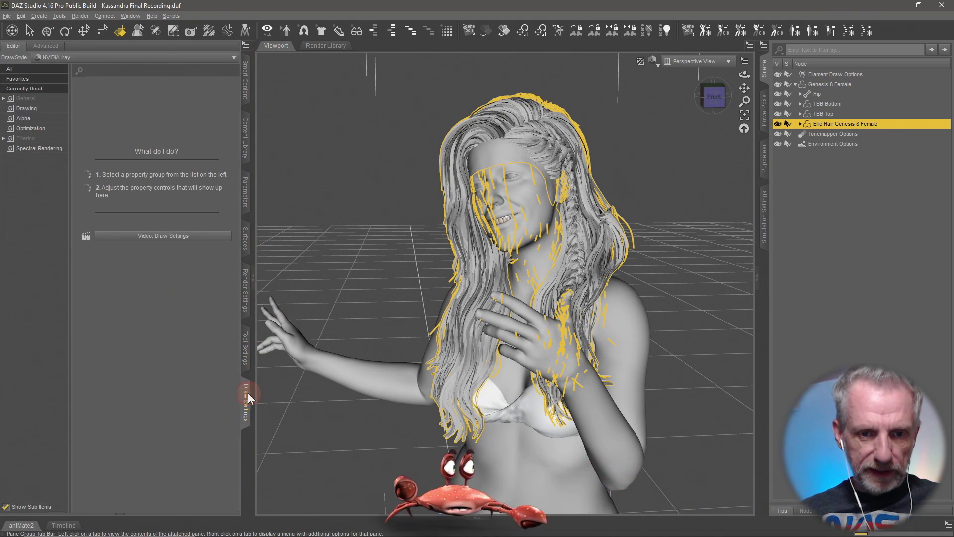
{"action": "left_click", "coordinate": [59, 98]}
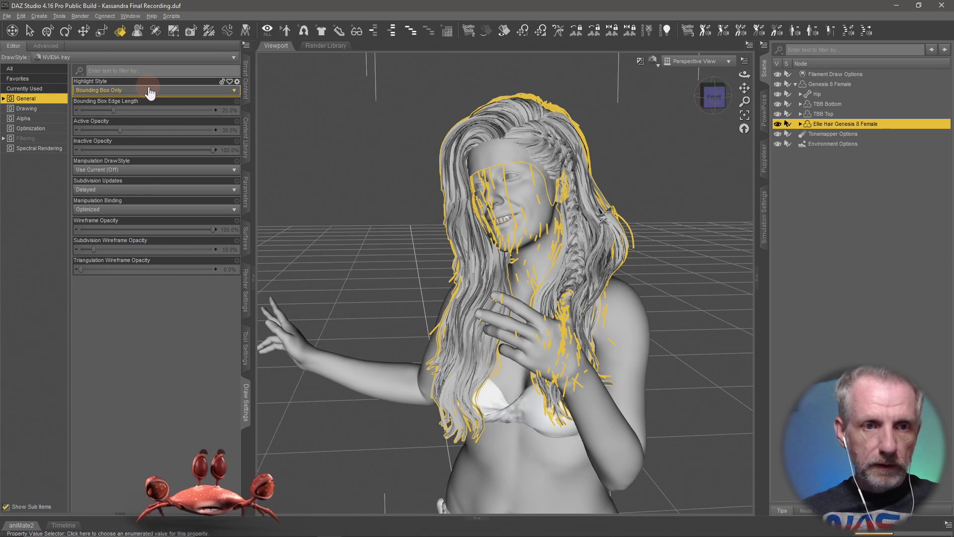
{"action": "left_click", "coordinate": [45, 108]}
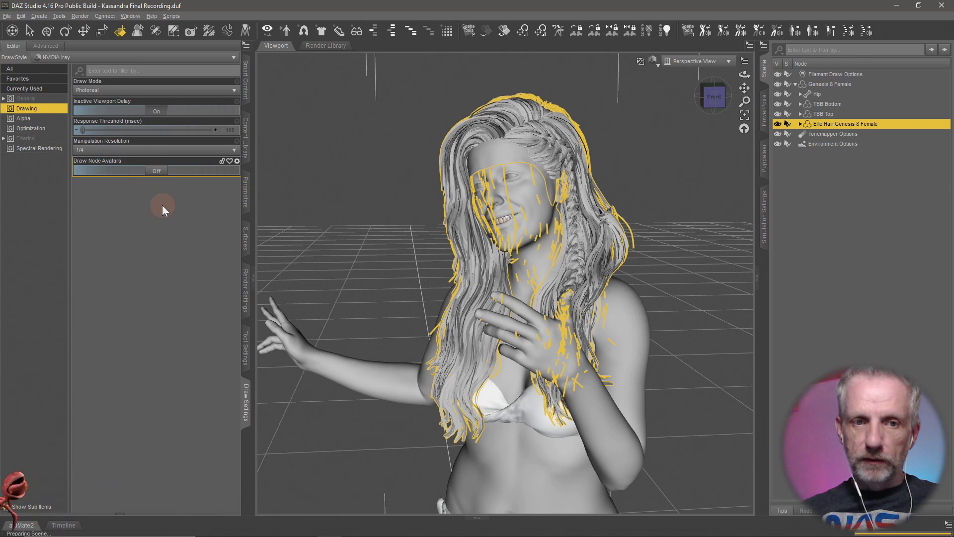
{"action": "left_click", "coordinate": [161, 171]}
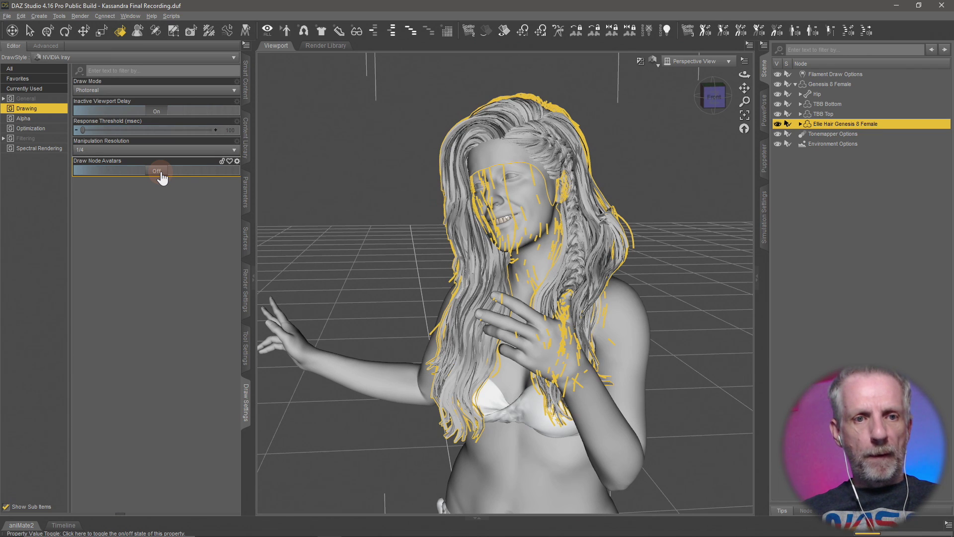
{"action": "left_click", "coordinate": [162, 172]}
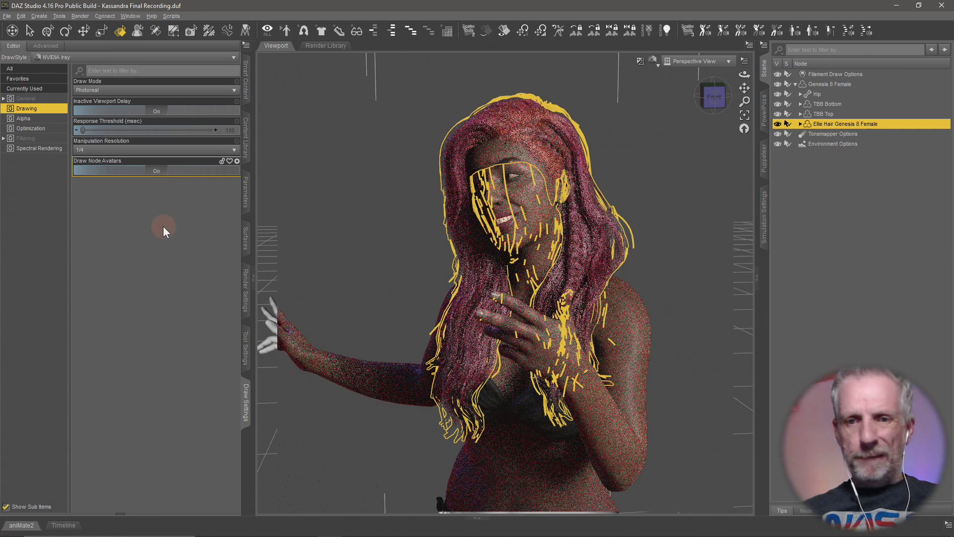
Step: Look through the General, Optimization and Spectral Rendering draw settings and inspect the rendered head and hair in the viewport
{"action": "left_click", "coordinate": [156, 112]}
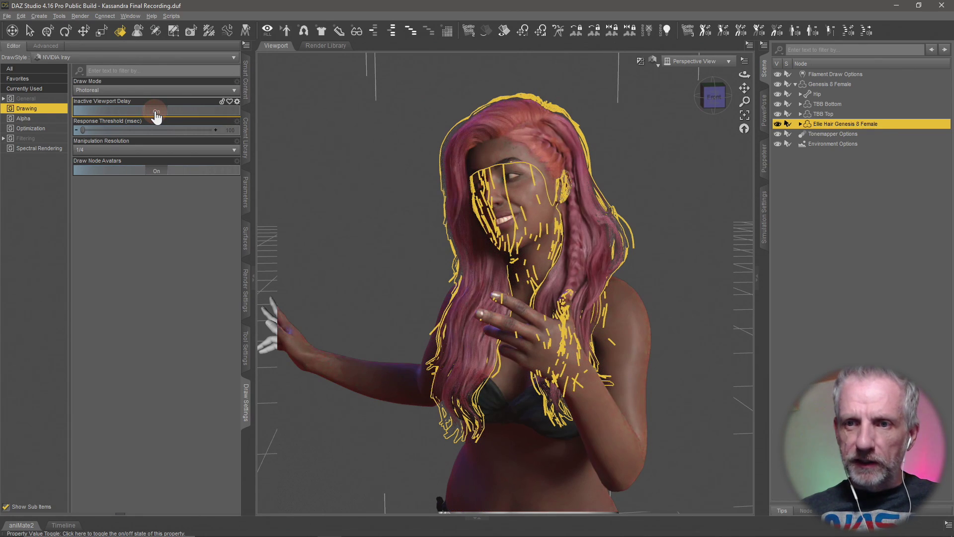
{"action": "left_click", "coordinate": [58, 101]}
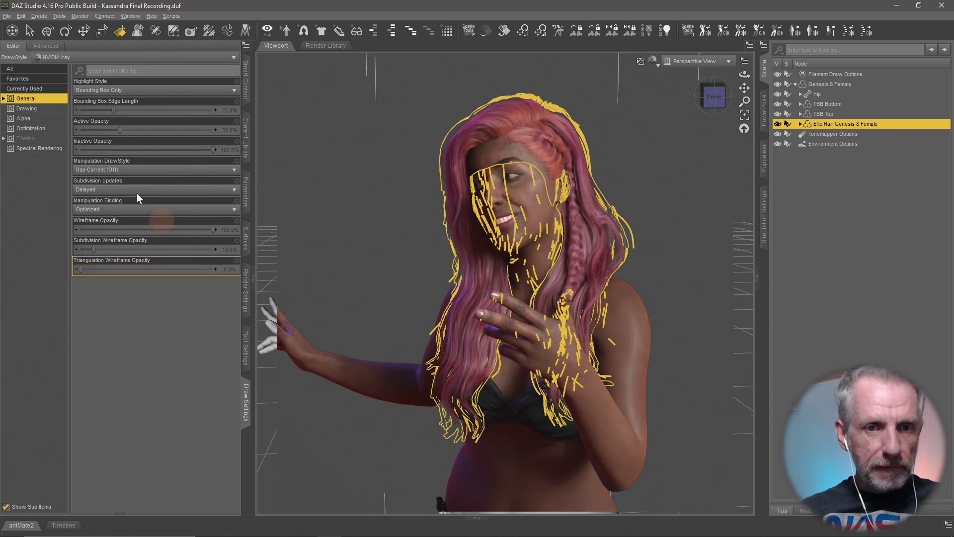
{"action": "left_click", "coordinate": [30, 128]}
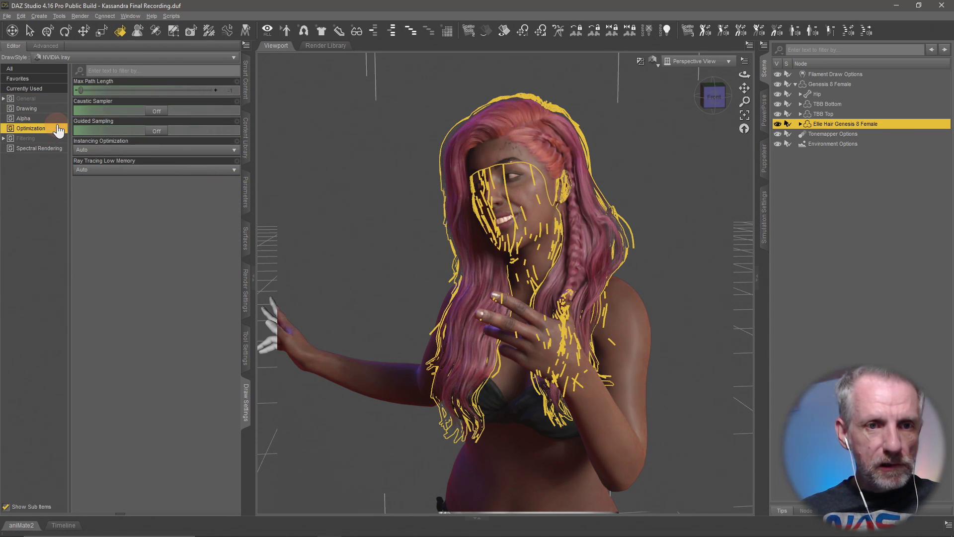
{"action": "left_click", "coordinate": [52, 148]}
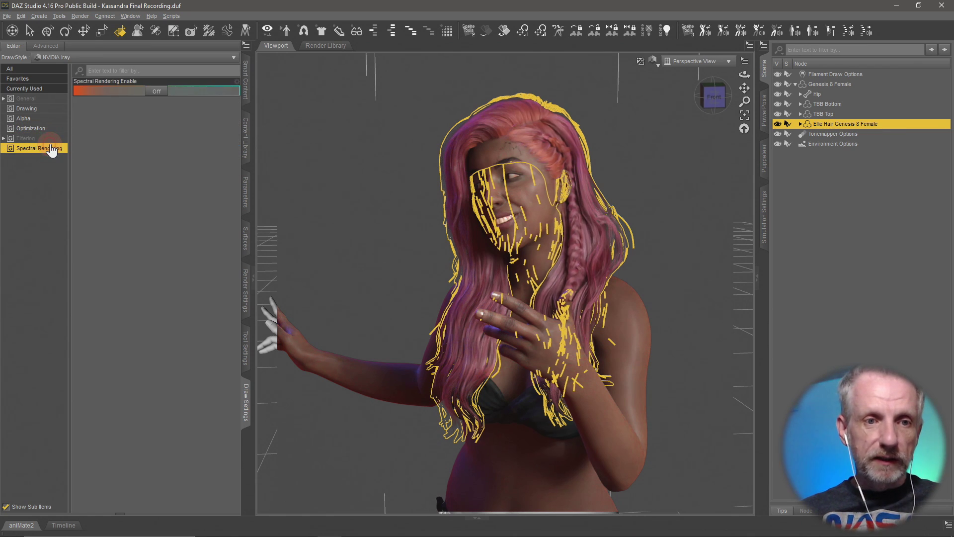
{"action": "left_click", "coordinate": [26, 98]}
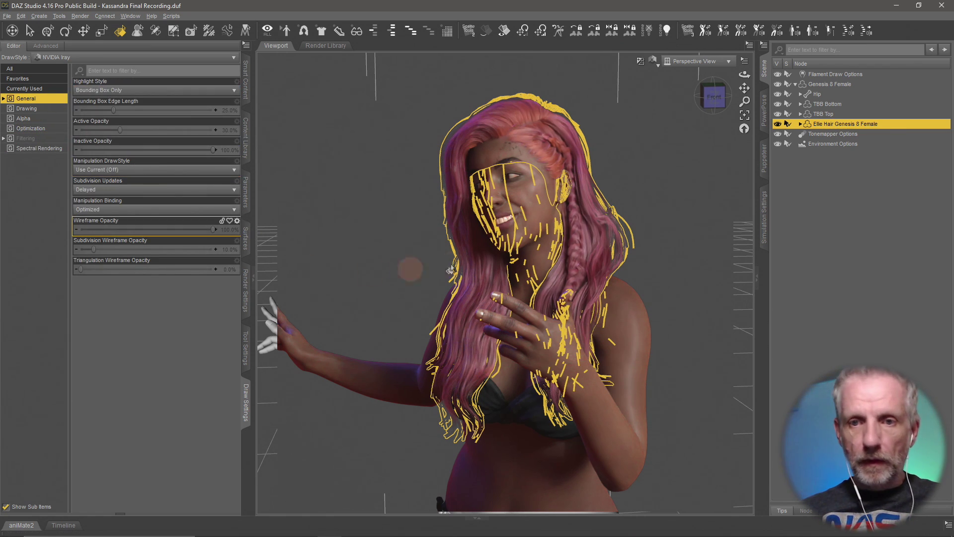
{"action": "scroll", "coordinate": [438, 268], "scroll_direction": "up", "scroll_amount": 5}
{"action": "scroll", "coordinate": [439, 266], "scroll_direction": "down", "scroll_amount": 6}
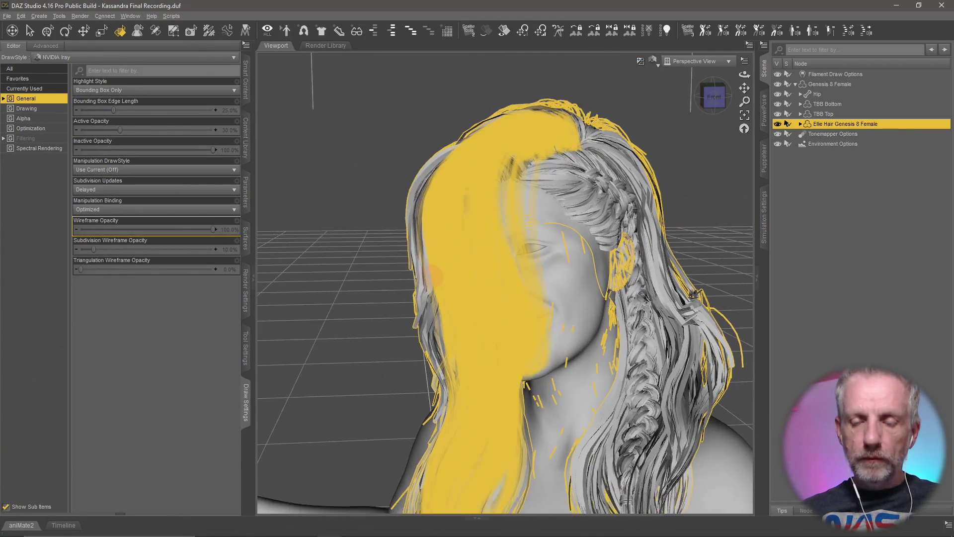
{"action": "scroll", "coordinate": [435, 276], "scroll_direction": "up", "scroll_amount": 2}
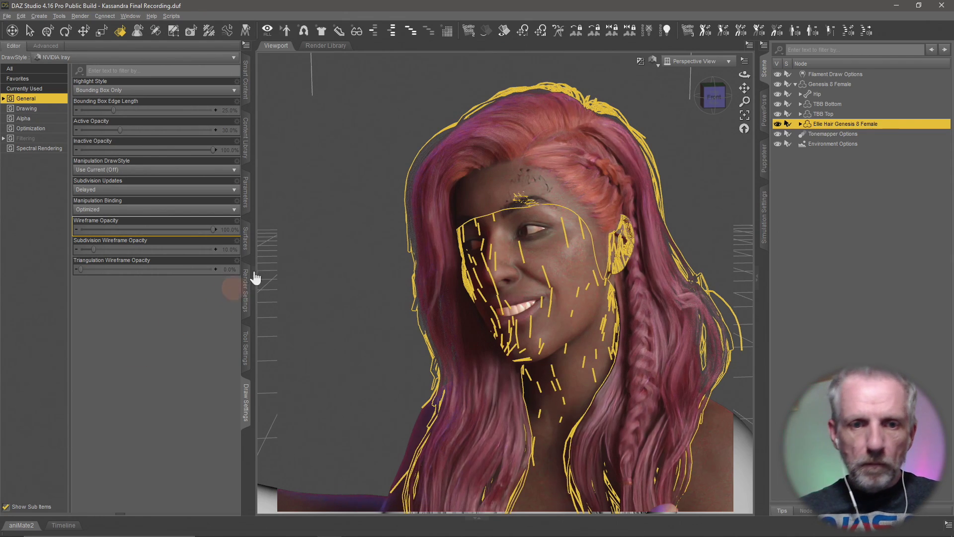
Step: Try the CWX F Oranges 132 Blend 2, 133 Blend 1 and 133 Blend 2 shader presets on the Ellie hair
{"action": "left_click", "coordinate": [245, 97]}
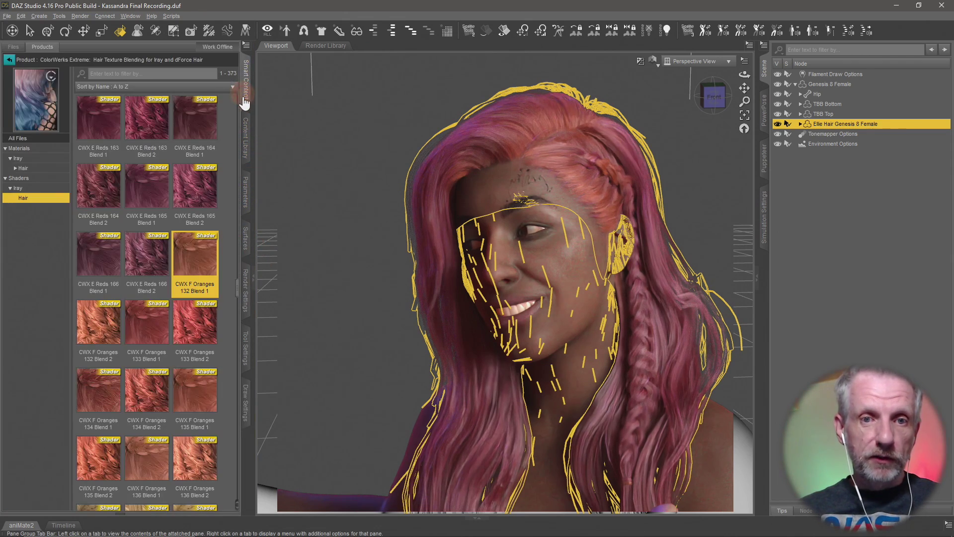
{"action": "scroll", "coordinate": [224, 315], "scroll_direction": "down", "scroll_amount": 10}
{"action": "scroll", "coordinate": [223, 315], "scroll_direction": "up", "scroll_amount": 10}
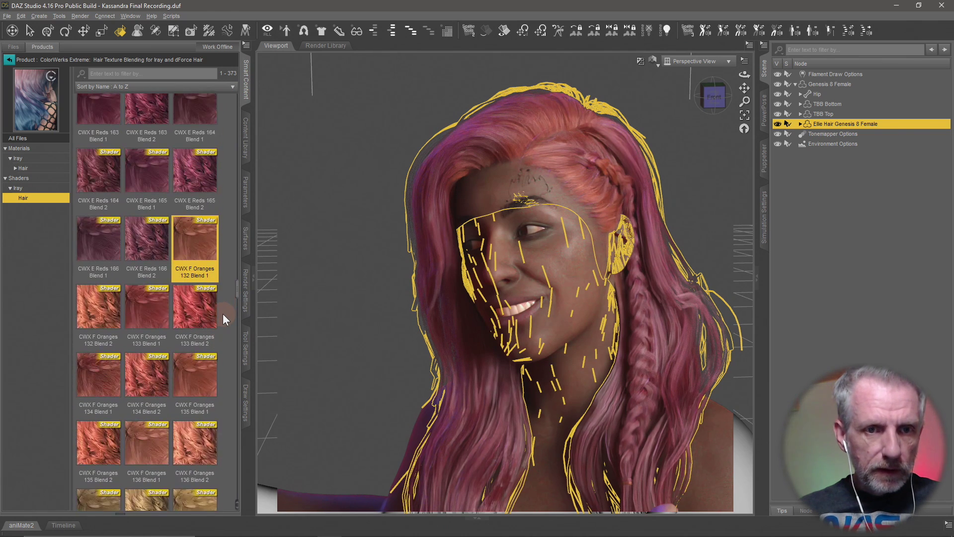
{"action": "scroll", "coordinate": [223, 314], "scroll_direction": "up", "scroll_amount": 1}
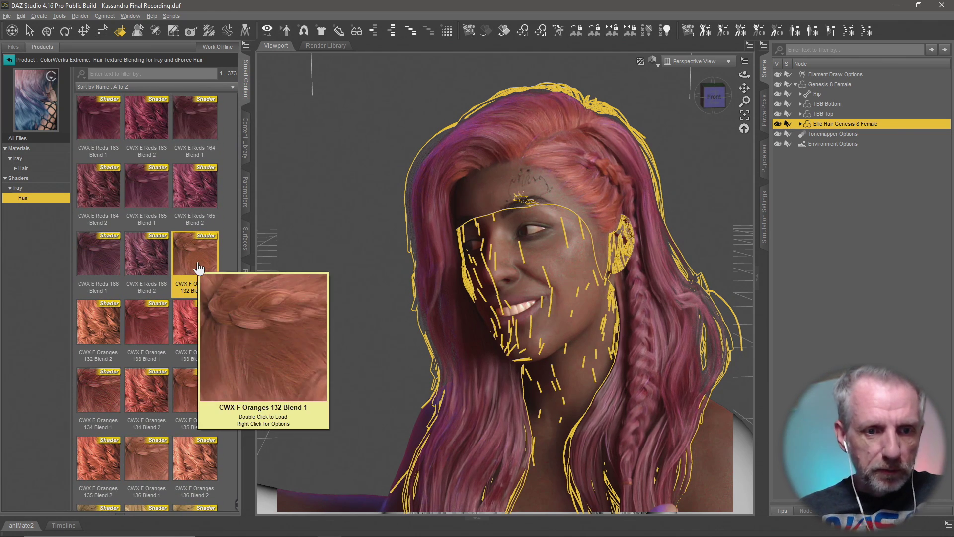
{"action": "double_click", "coordinate": [100, 335]}
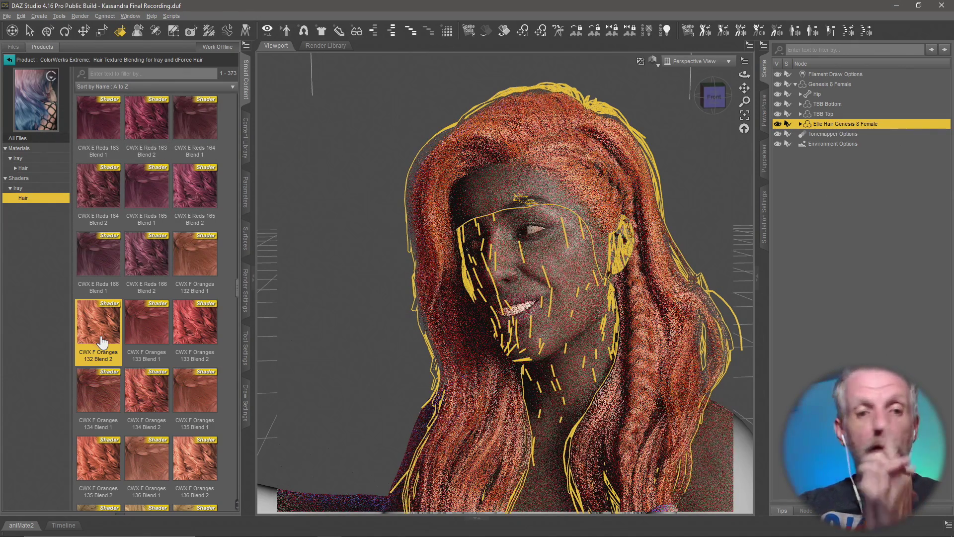
{"action": "double_click", "coordinate": [154, 331]}
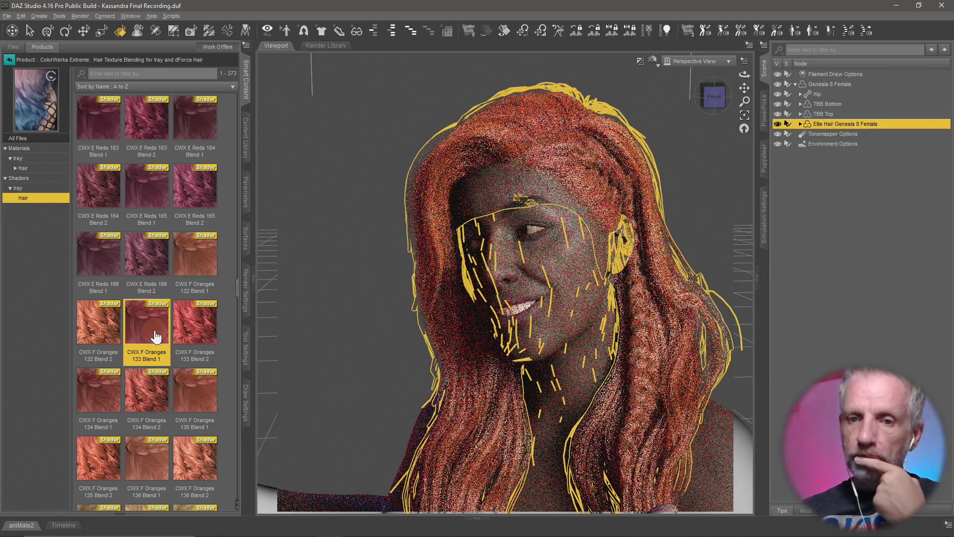
{"action": "double_click", "coordinate": [201, 330]}
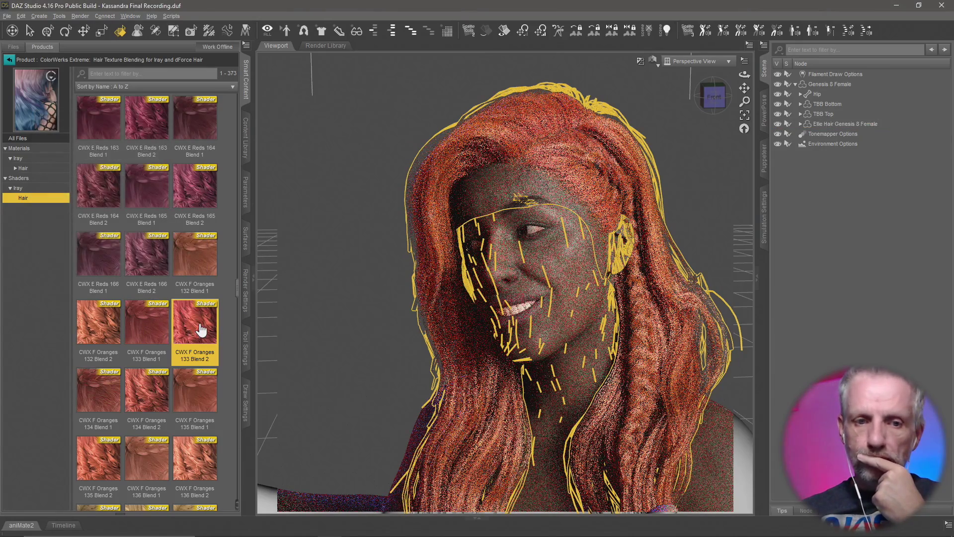
Step: Apply the CWX I Blues 113 Blend 1 and CWX I Blues 113 Blend 2 shader presets to the Ellie hair
{"action": "scroll", "coordinate": [202, 329], "scroll_direction": "down", "scroll_amount": 15}
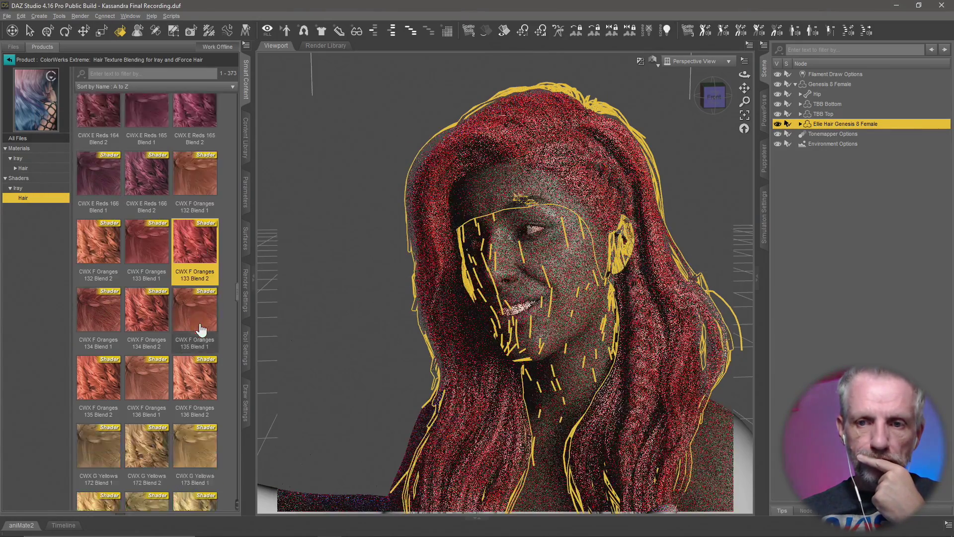
{"action": "scroll", "coordinate": [202, 329], "scroll_direction": "down", "scroll_amount": 6}
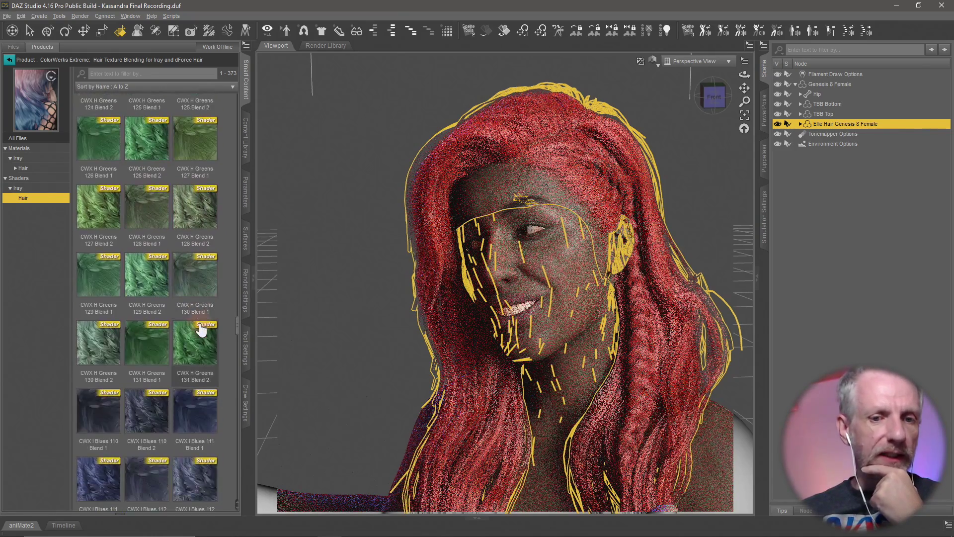
{"action": "left_click", "coordinate": [84, 332]}
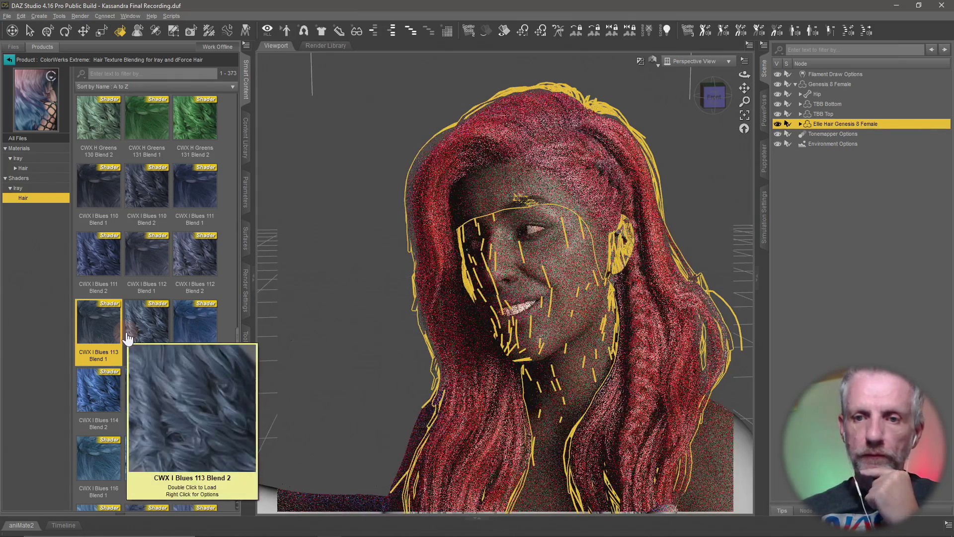
{"action": "scroll", "coordinate": [128, 338], "scroll_direction": "down", "scroll_amount": 1}
{"action": "scroll", "coordinate": [128, 335], "scroll_direction": "down", "scroll_amount": 2}
{"action": "scroll", "coordinate": [128, 334], "scroll_direction": "up", "scroll_amount": 3}
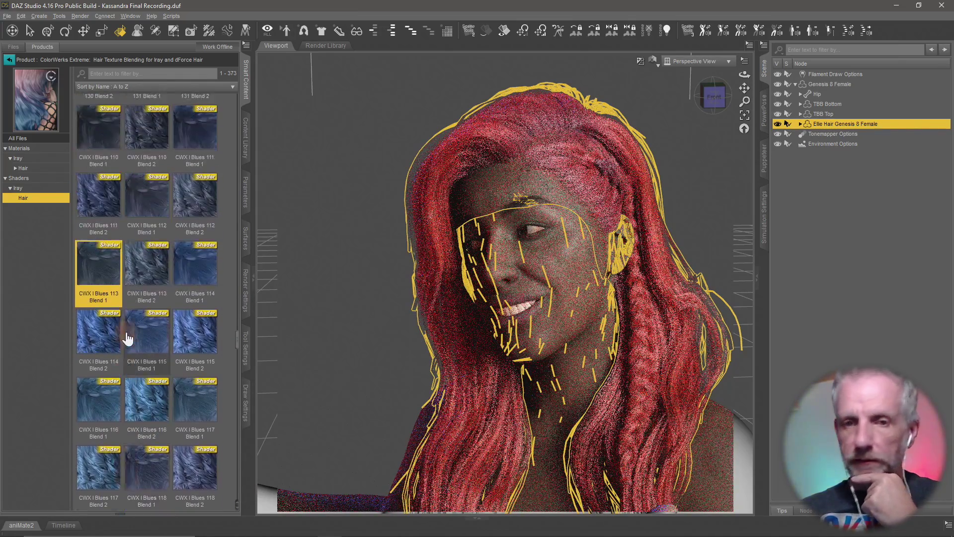
{"action": "double_click", "coordinate": [171, 335]}
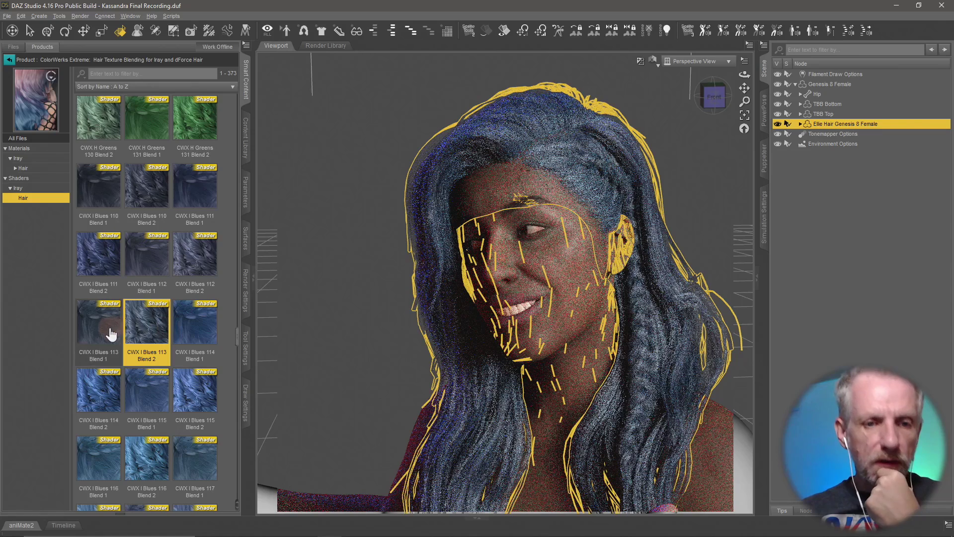
Step: Reselect the CWX I Blues 113 Blend 1 preset and replace that first blend color with CWX H Greens 131 Blend 1
{"action": "mouse_move", "coordinate": [110, 334]}
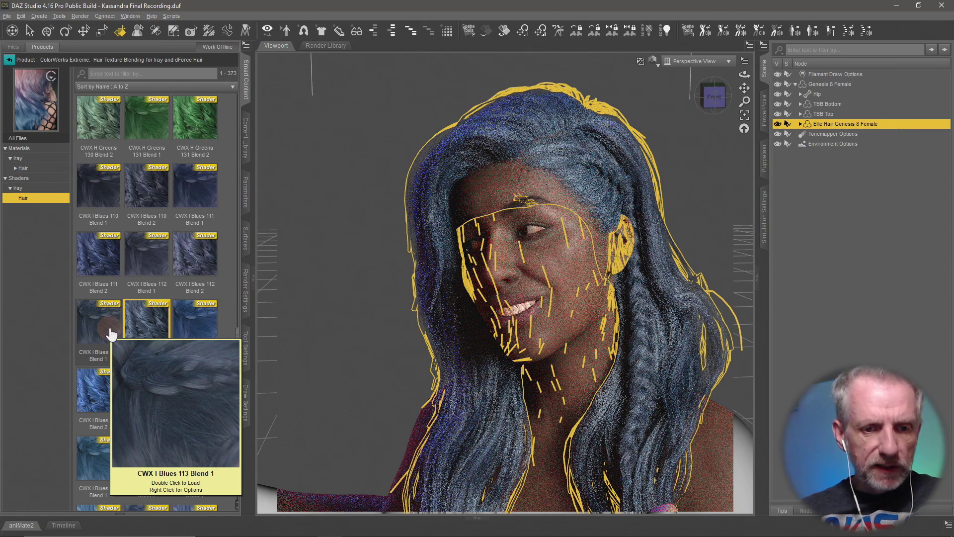
{"action": "left_click", "coordinate": [110, 334]}
{"action": "mouse_move", "coordinate": [144, 336]}
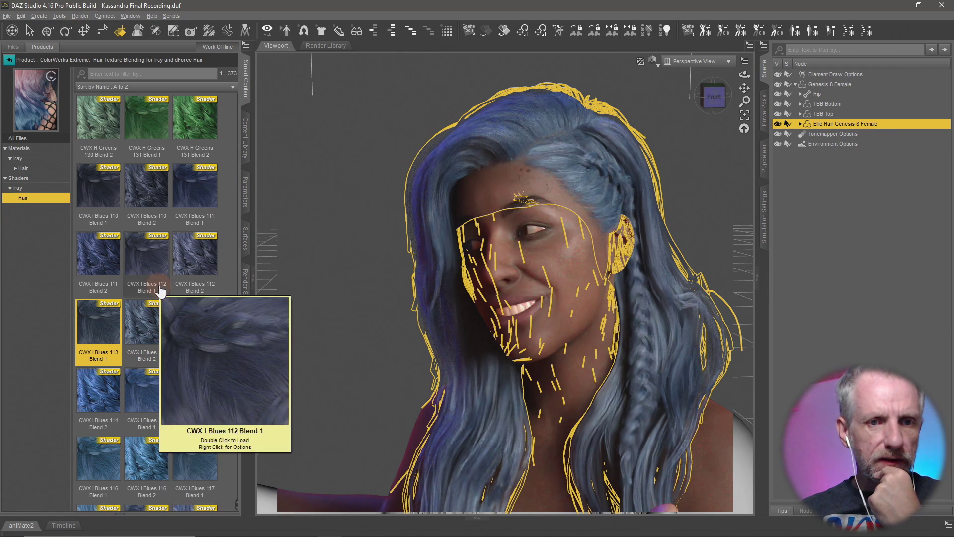
{"action": "double_click", "coordinate": [149, 119]}
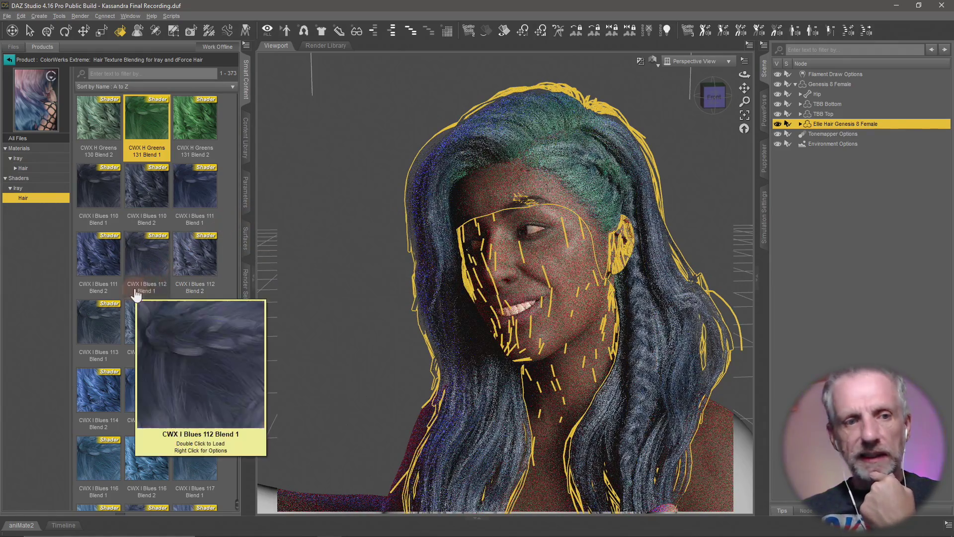
Step: Replace the Ellie hair's first blend color with the CWX M Pastels 087 Blend 1 shader preset
{"action": "scroll", "coordinate": [179, 289], "scroll_direction": "down", "scroll_amount": 4}
{"action": "scroll", "coordinate": [179, 289], "scroll_direction": "down", "scroll_amount": 20}
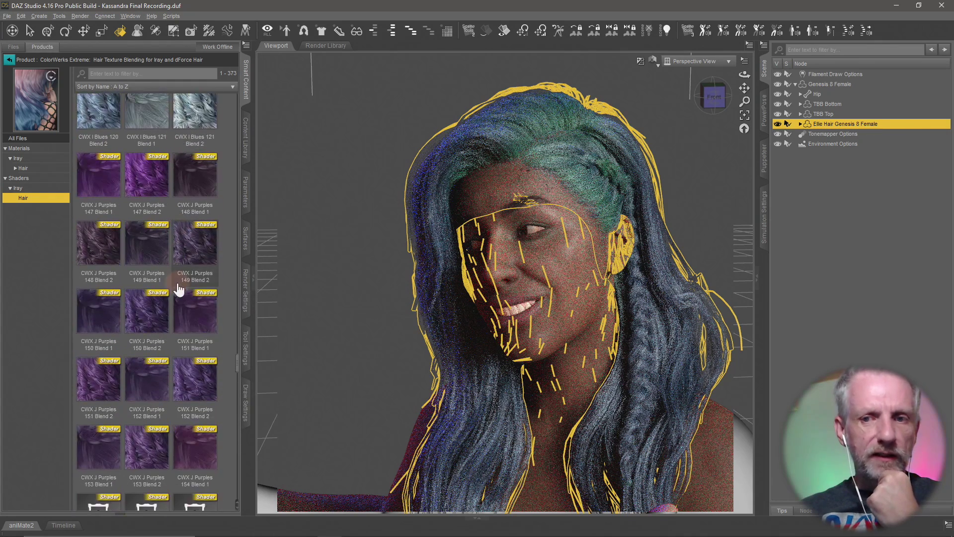
{"action": "scroll", "coordinate": [179, 289], "scroll_direction": "down", "scroll_amount": 8}
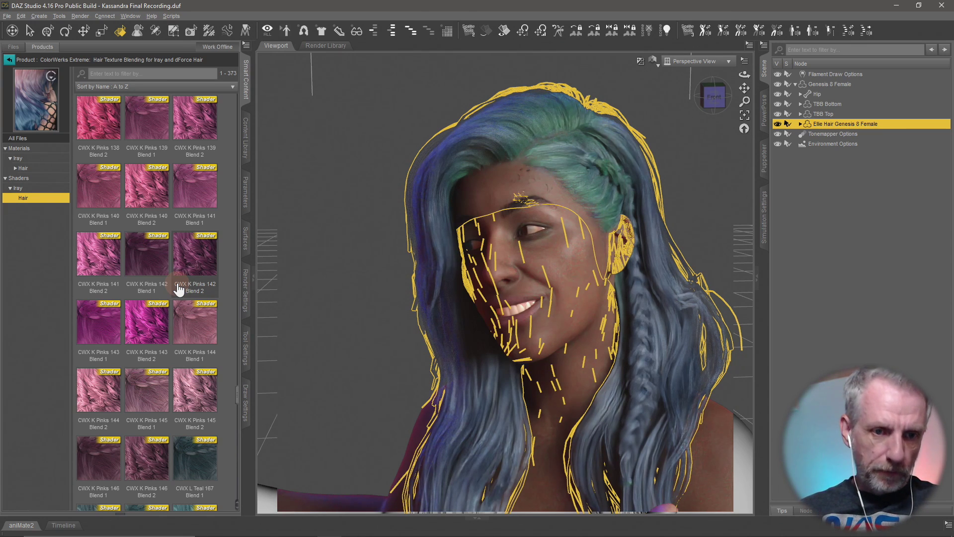
{"action": "scroll", "coordinate": [151, 257], "scroll_direction": "down", "scroll_amount": 8}
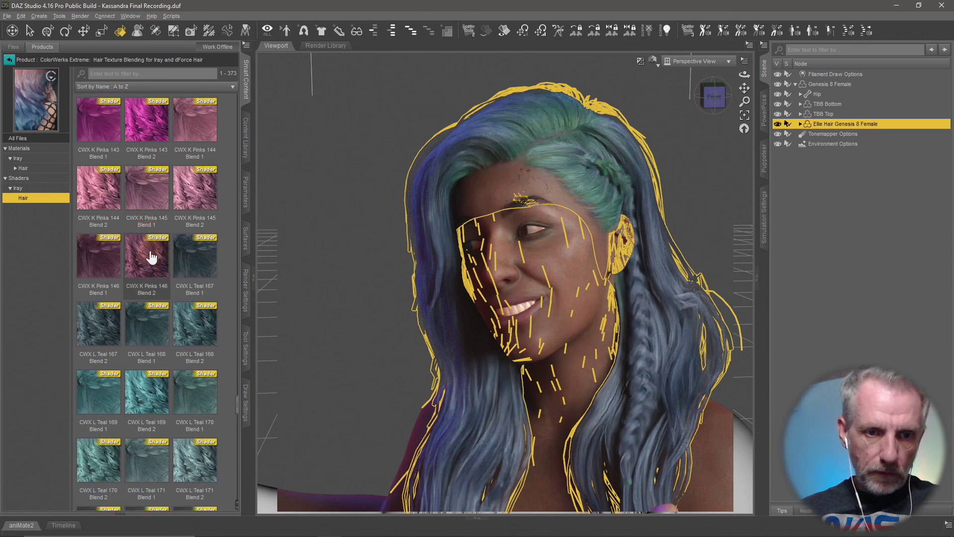
{"action": "scroll", "coordinate": [152, 257], "scroll_direction": "up", "scroll_amount": 1}
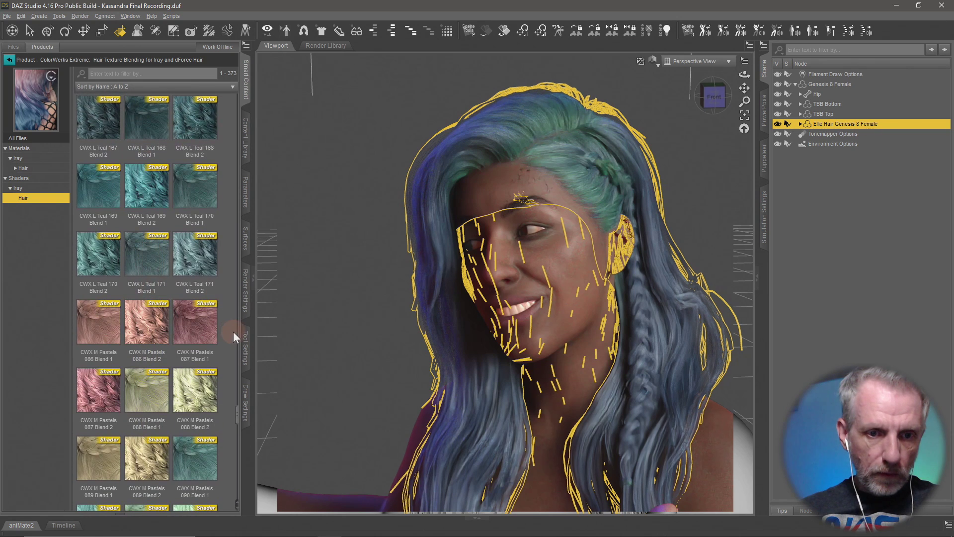
{"action": "double_click", "coordinate": [199, 329]}
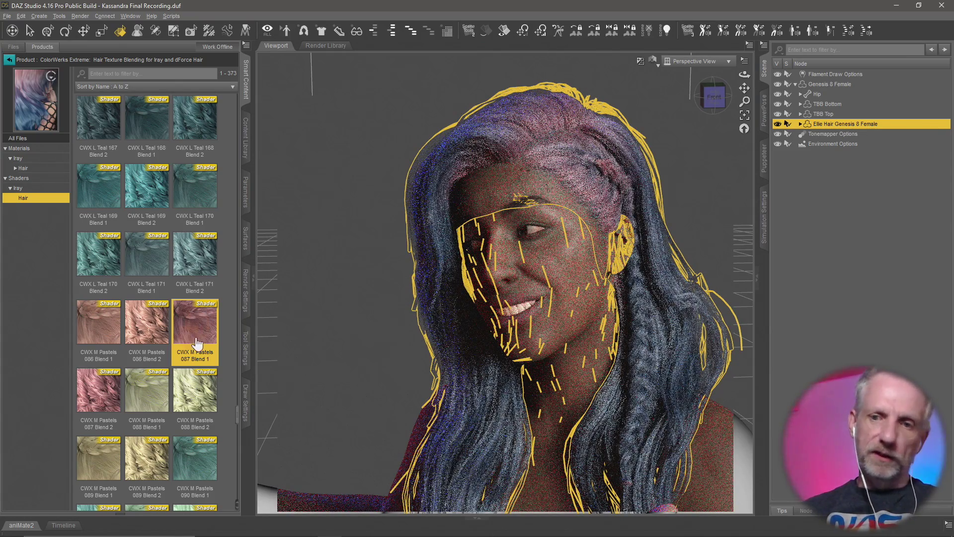
Step: Apply the CWX M Pastels 096 Blend 2 shader preset to the Ellie hair and browse the CWX Mask presets
{"action": "scroll", "coordinate": [205, 338], "scroll_direction": "down", "scroll_amount": 6}
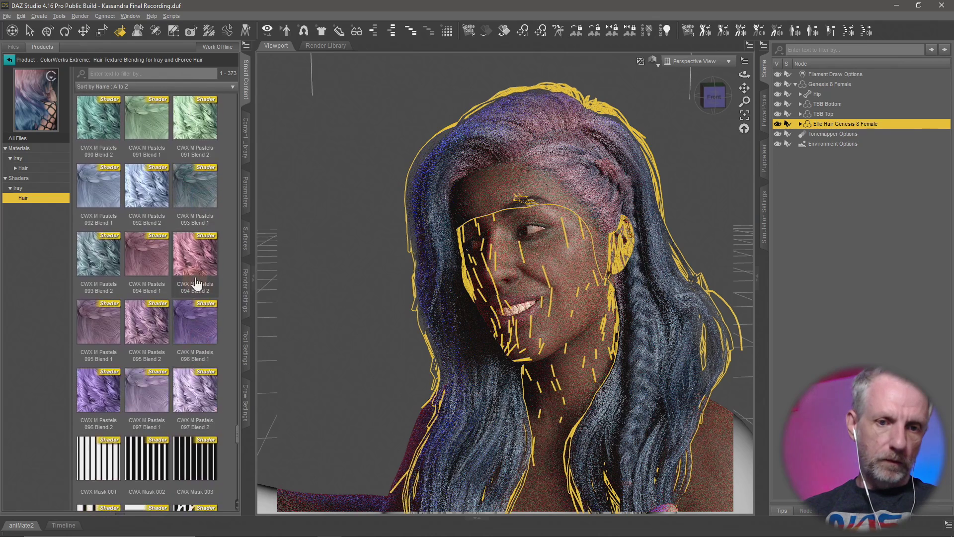
{"action": "double_click", "coordinate": [98, 392]}
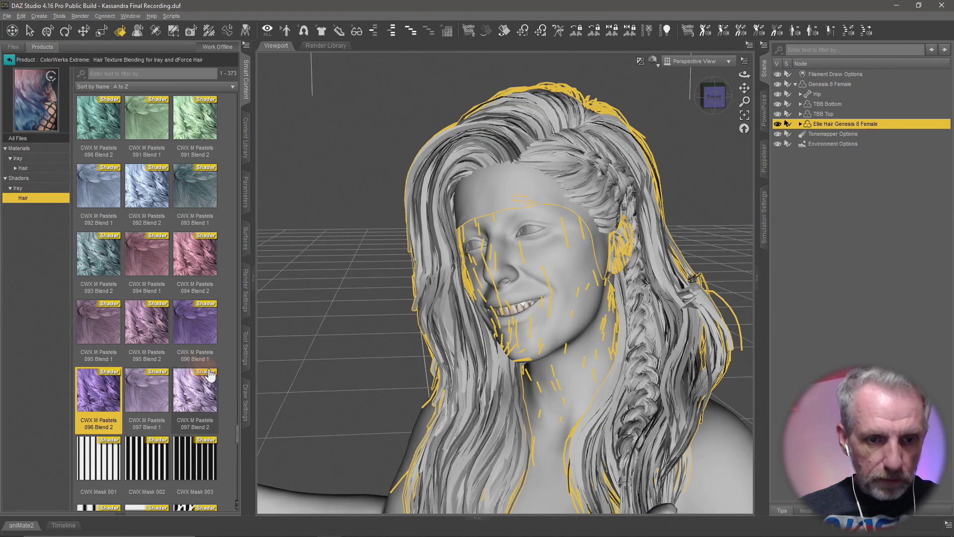
{"action": "scroll", "coordinate": [210, 373], "scroll_direction": "down", "scroll_amount": 3}
{"action": "scroll", "coordinate": [208, 368], "scroll_direction": "down", "scroll_amount": 3}
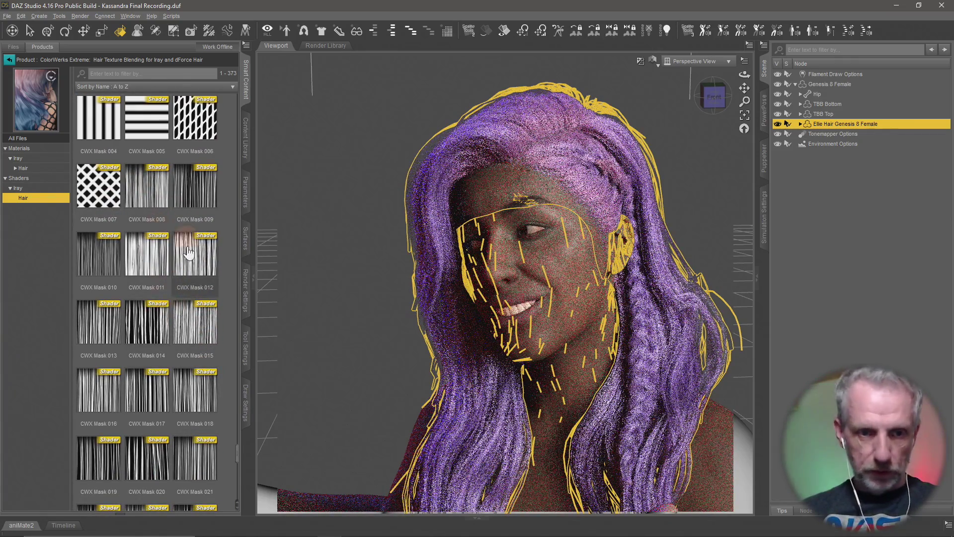
{"action": "scroll", "coordinate": [193, 326], "scroll_direction": "up", "scroll_amount": 6}
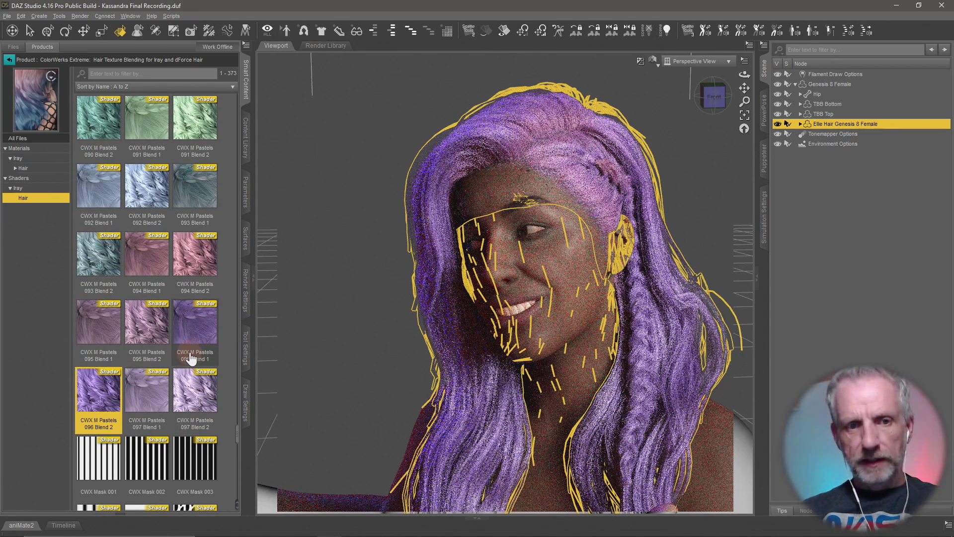
Step: Try CWX K Pinks 141 Blend 1 as the first blend color of the Ellie hair
{"action": "scroll", "coordinate": [191, 358], "scroll_direction": "down", "scroll_amount": 20}
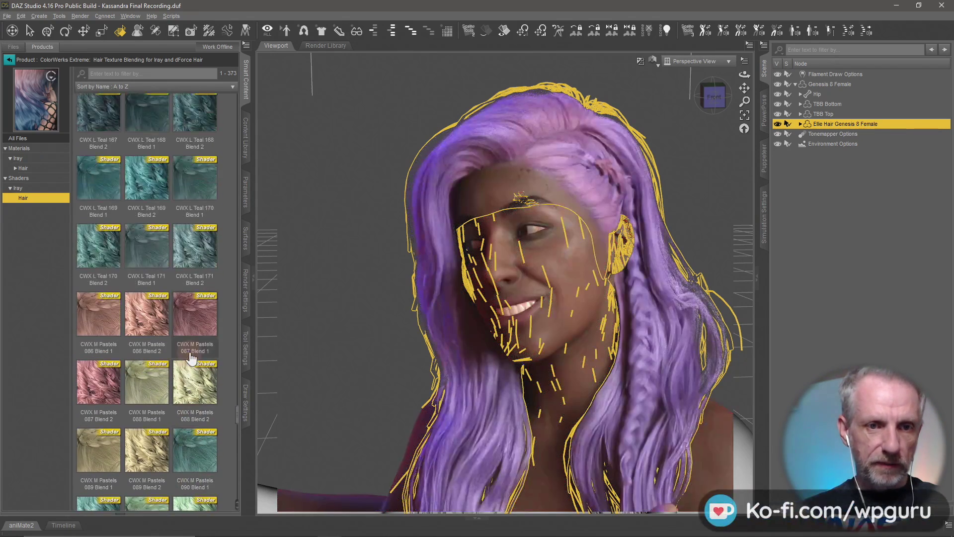
{"action": "scroll", "coordinate": [191, 358], "scroll_direction": "up", "scroll_amount": 4}
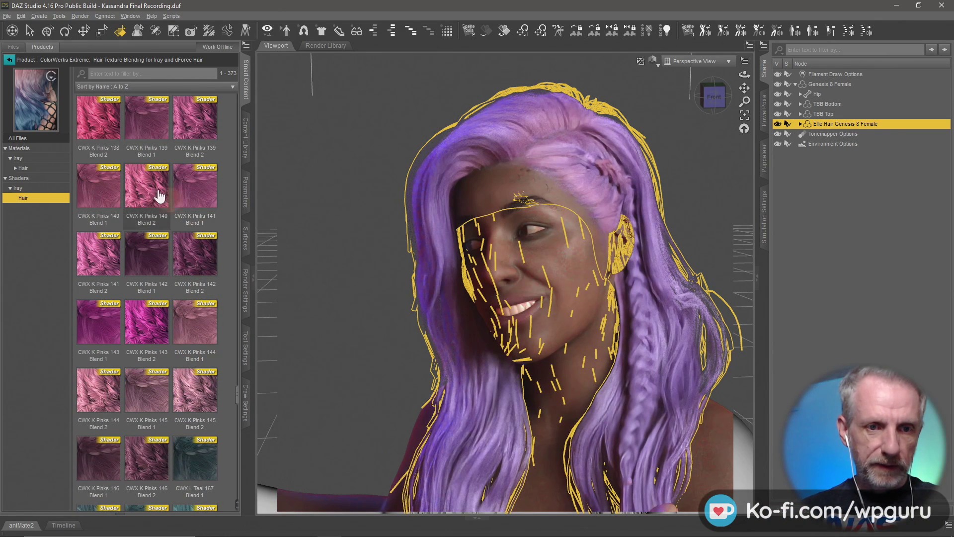
{"action": "double_click", "coordinate": [201, 192]}
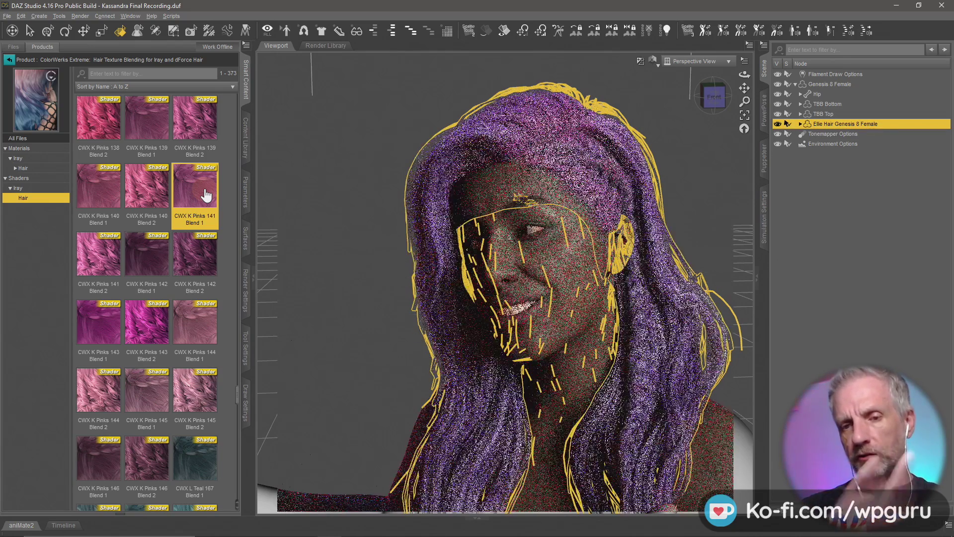
Step: Try CWX I Blues 110 Blend 1 and CWX I Blues 111 Blend 1 as the first blend color on the Ellie hair
{"action": "scroll", "coordinate": [218, 187], "scroll_direction": "up", "scroll_amount": 10}
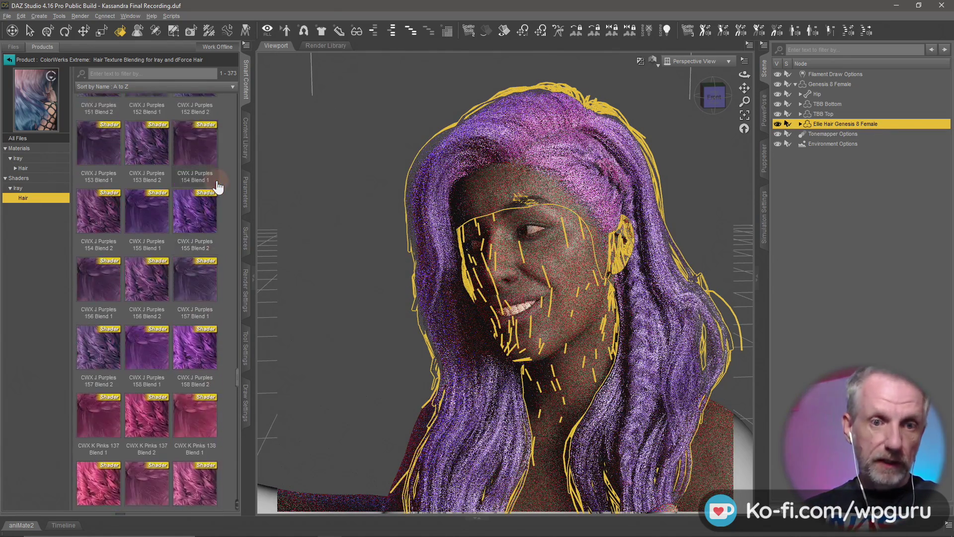
{"action": "scroll", "coordinate": [203, 189], "scroll_direction": "up", "scroll_amount": 6}
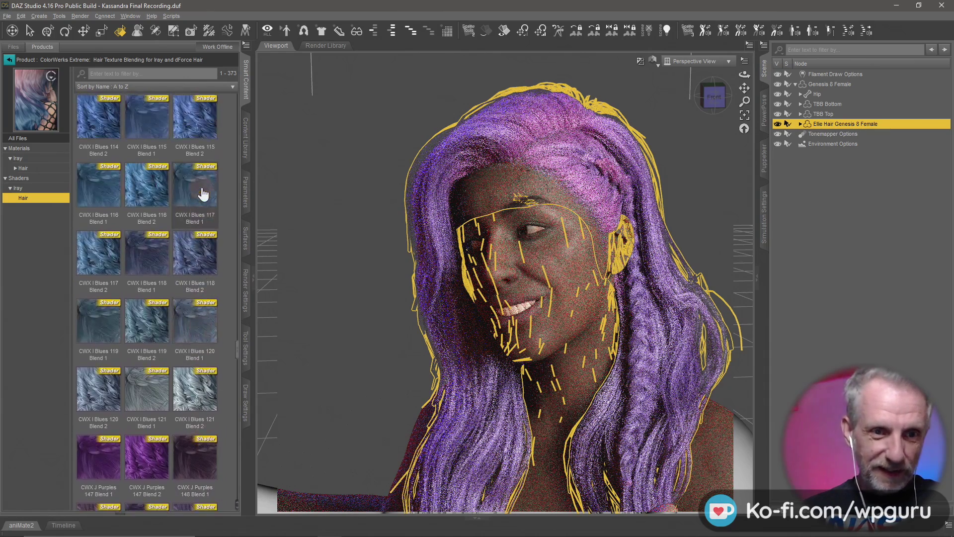
{"action": "double_click", "coordinate": [97, 201]}
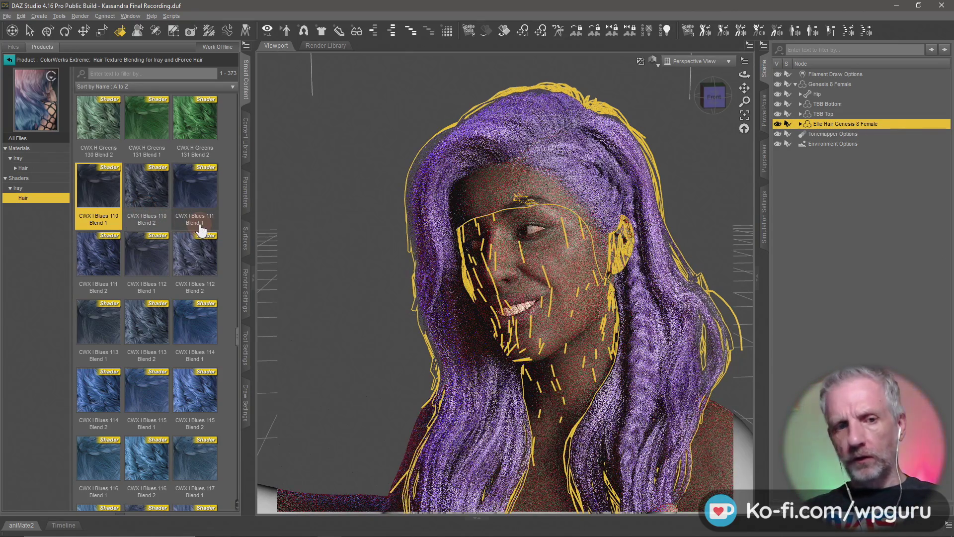
{"action": "left_click", "coordinate": [187, 197]}
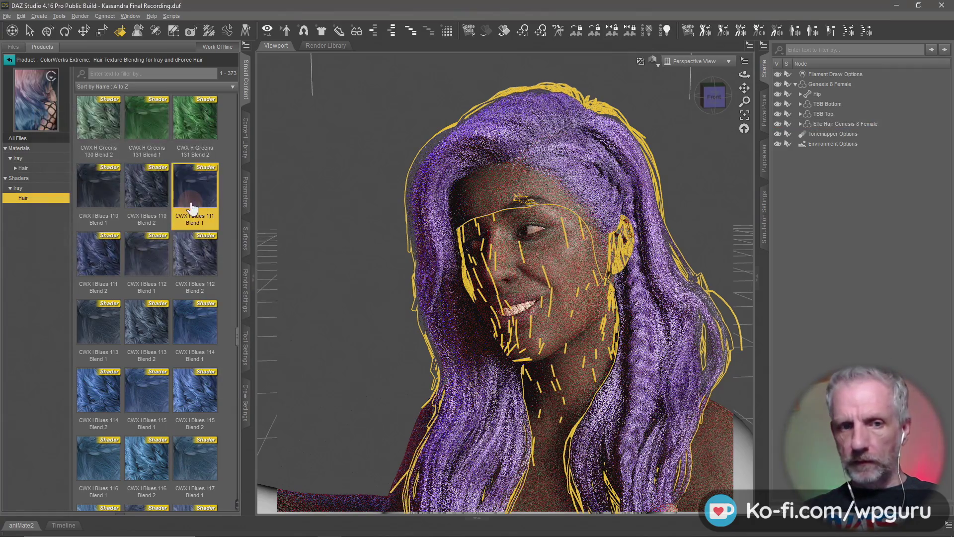
Step: Try the patterned CWX Mask 006 and CWX Mask 007 presets on the Ellie hair to compare how they distribute the blend
{"action": "scroll", "coordinate": [191, 208], "scroll_direction": "down", "scroll_amount": 15}
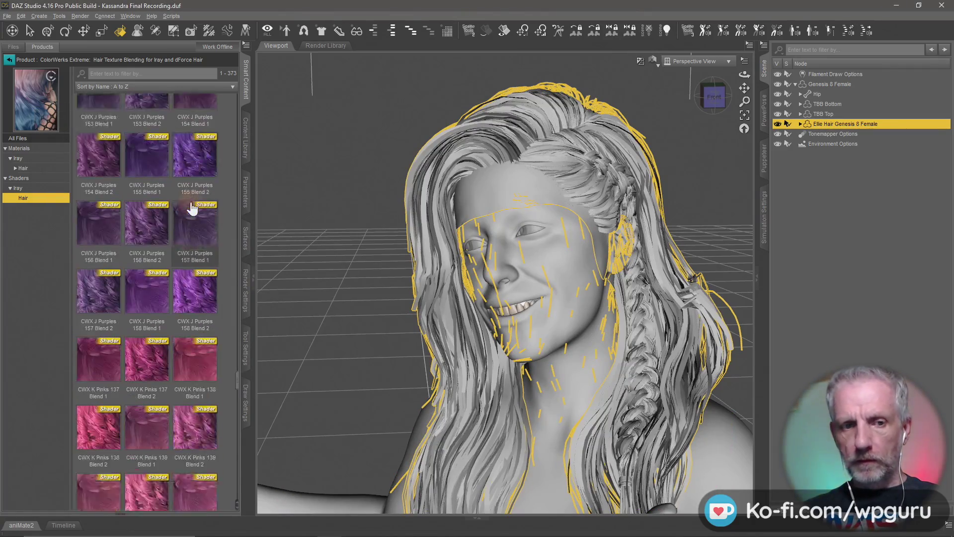
{"action": "scroll", "coordinate": [192, 208], "scroll_direction": "down", "scroll_amount": 10}
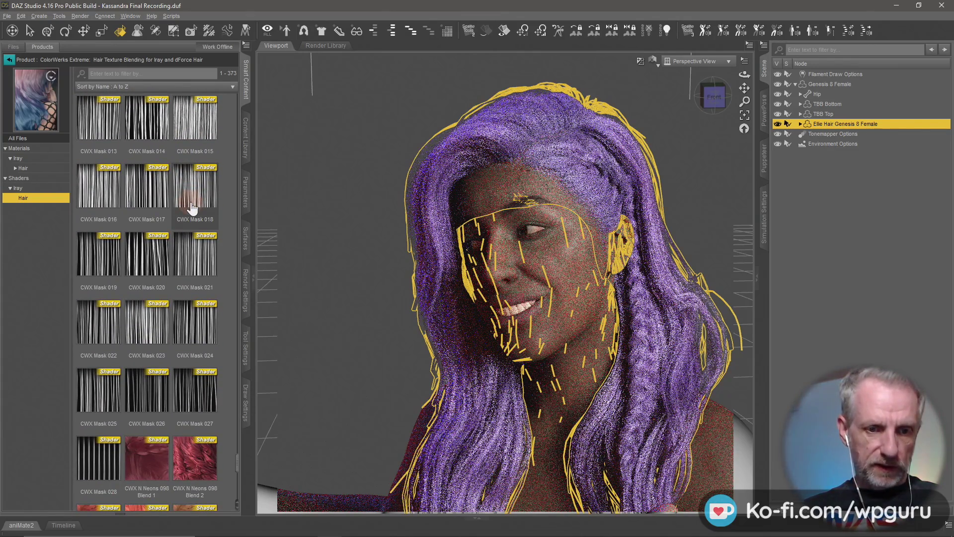
{"action": "scroll", "coordinate": [192, 208], "scroll_direction": "down", "scroll_amount": 3}
{"action": "scroll", "coordinate": [192, 207], "scroll_direction": "up", "scroll_amount": 6}
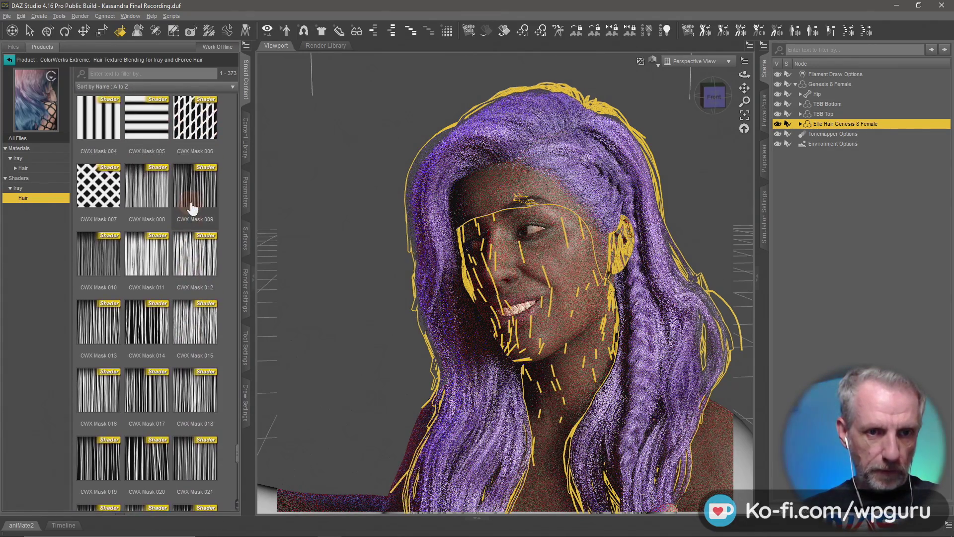
{"action": "double_click", "coordinate": [199, 127]}
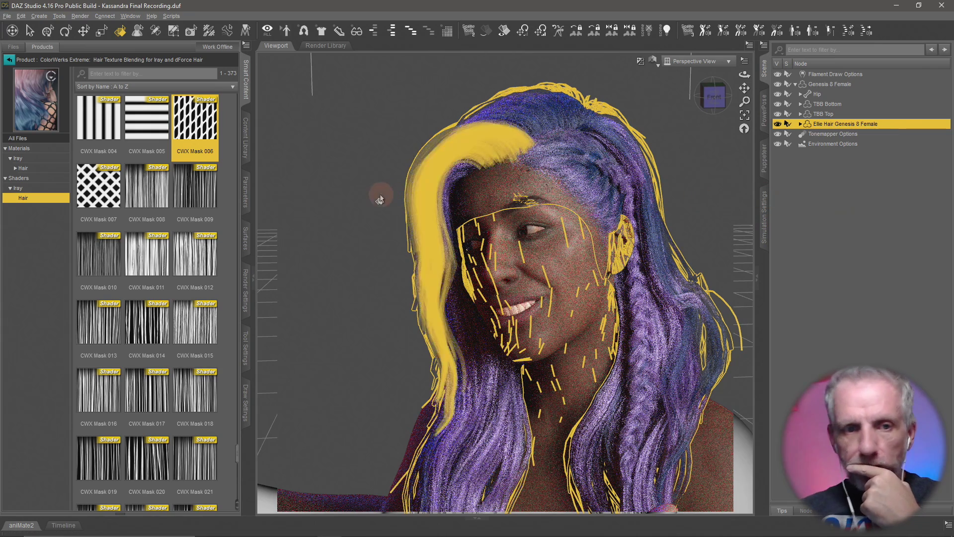
{"action": "double_click", "coordinate": [96, 187]}
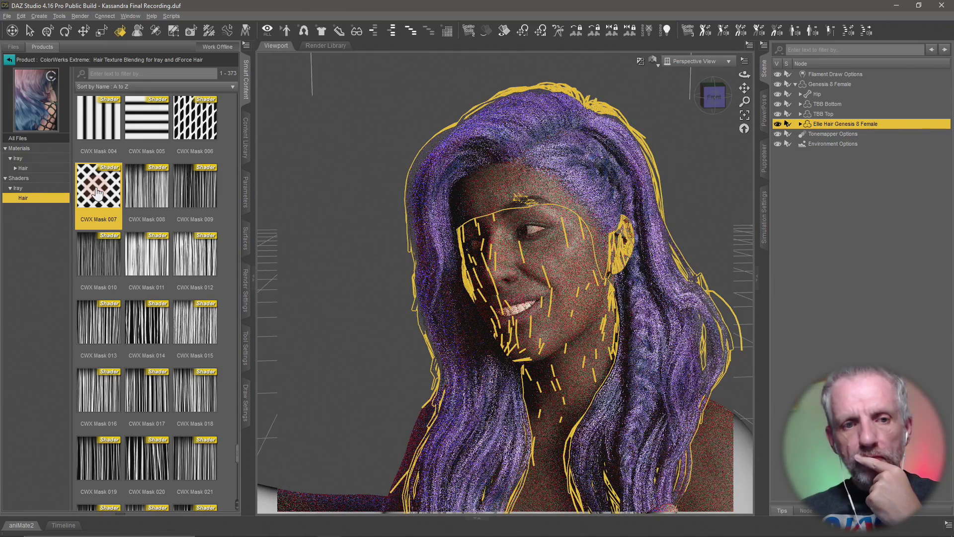
Step: Try the striped CWX Mask 014 and CWX Mask 028 presets on the Ellie hair
{"action": "double_click", "coordinate": [152, 332]}
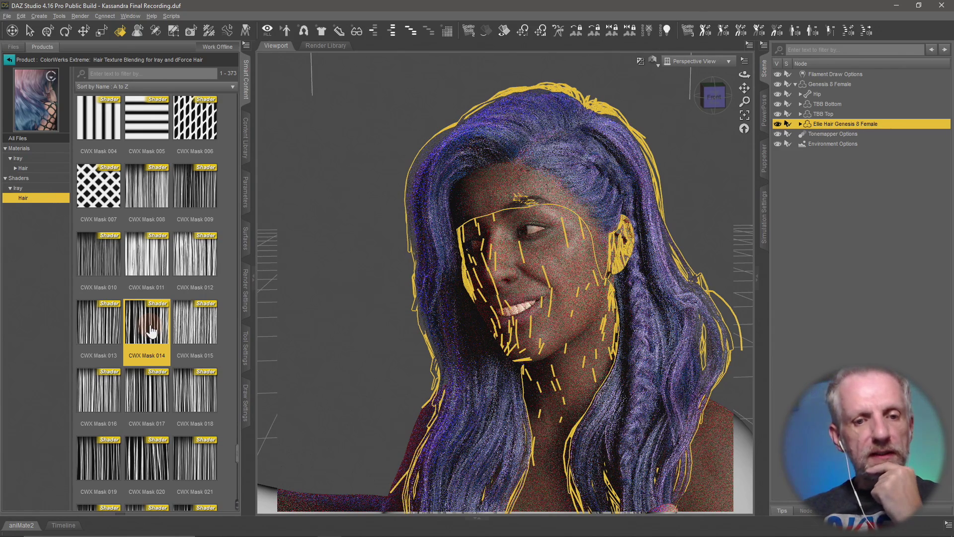
{"action": "scroll", "coordinate": [151, 332], "scroll_direction": "down", "scroll_amount": 3}
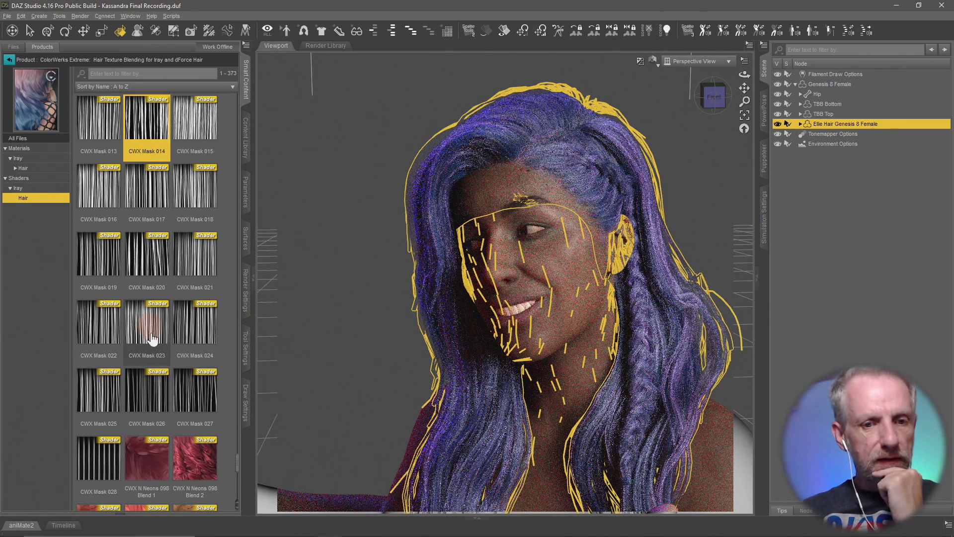
{"action": "double_click", "coordinate": [102, 453]}
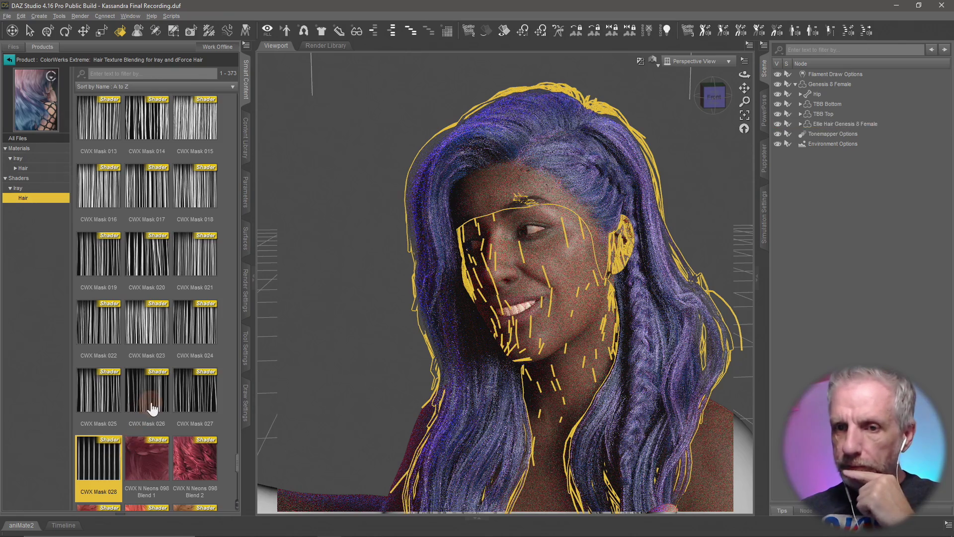
{"action": "mouse_move", "coordinate": [153, 409]}
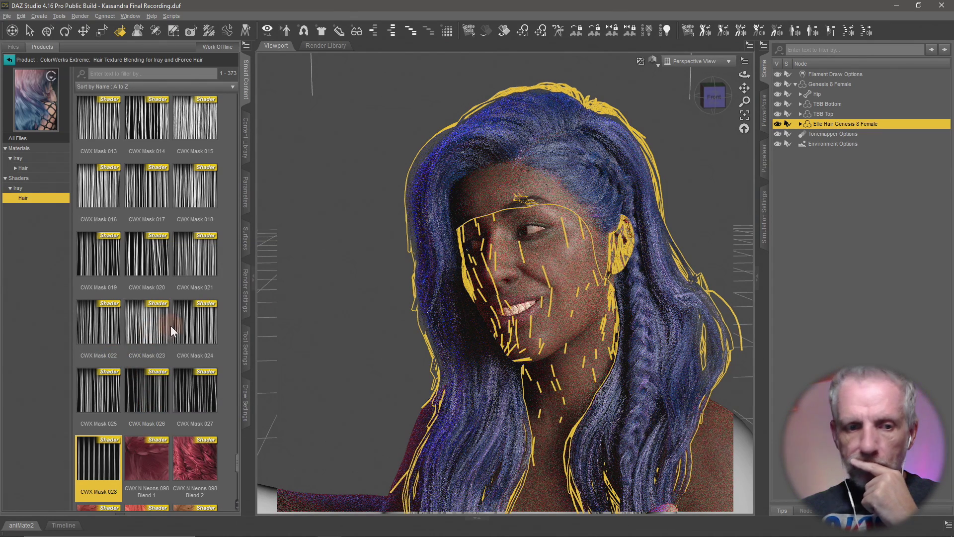
Step: Apply the CWX Mask 020 preset to the Ellie hair's color blend
{"action": "scroll", "coordinate": [171, 326], "scroll_direction": "down", "scroll_amount": 3}
{"action": "scroll", "coordinate": [171, 326], "scroll_direction": "up", "scroll_amount": 3}
{"action": "left_click", "coordinate": [156, 259]}
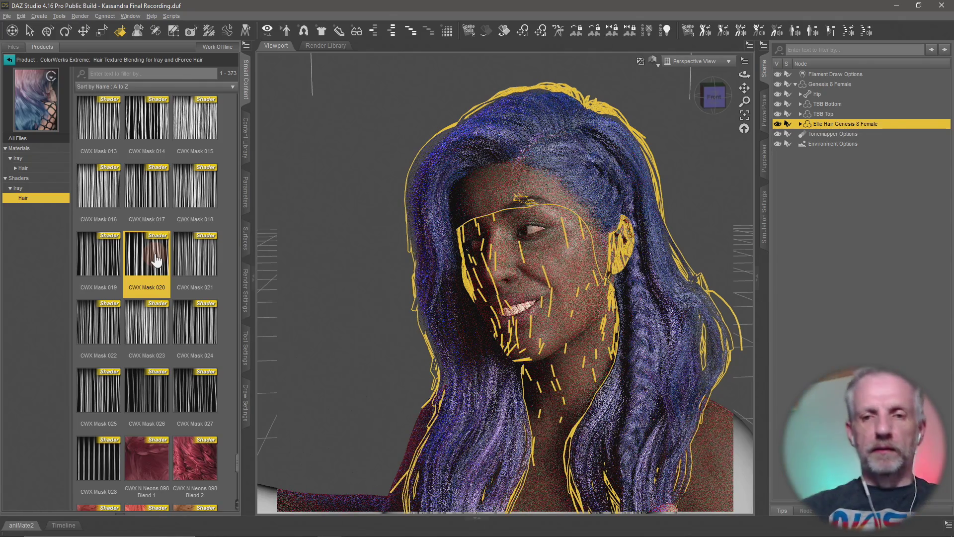
Step: Try the red CWX N Neons 098 Blend 1 and CWX N Neons 099 Blend 2 shader presets on the Ellie hair
{"action": "scroll", "coordinate": [156, 259], "scroll_direction": "up", "scroll_amount": 20}
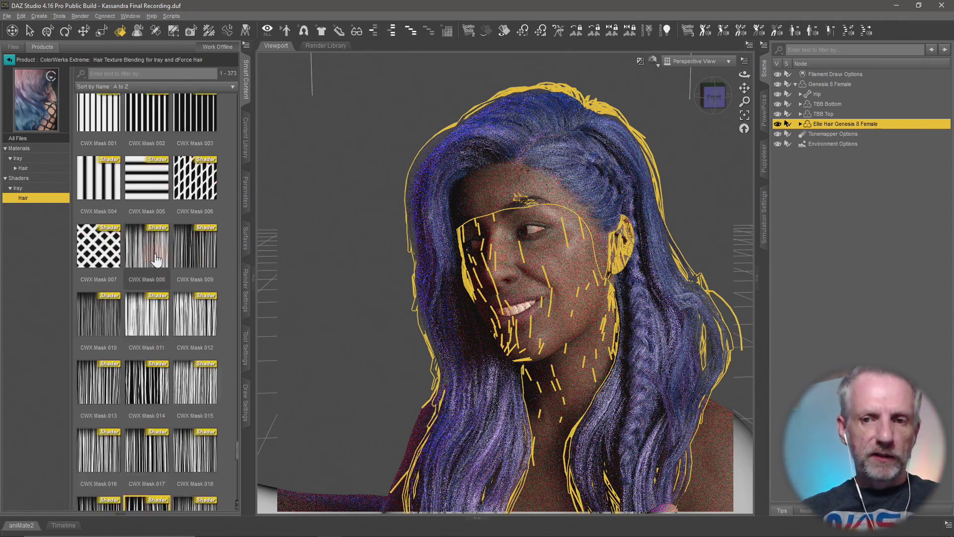
{"action": "scroll", "coordinate": [155, 259], "scroll_direction": "up", "scroll_amount": 20}
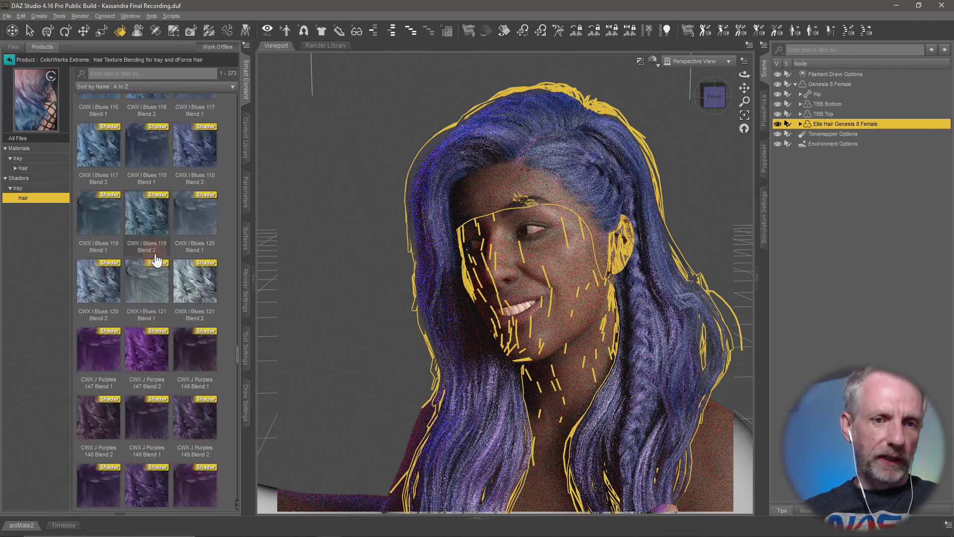
{"action": "scroll", "coordinate": [155, 259], "scroll_direction": "down", "scroll_amount": 20}
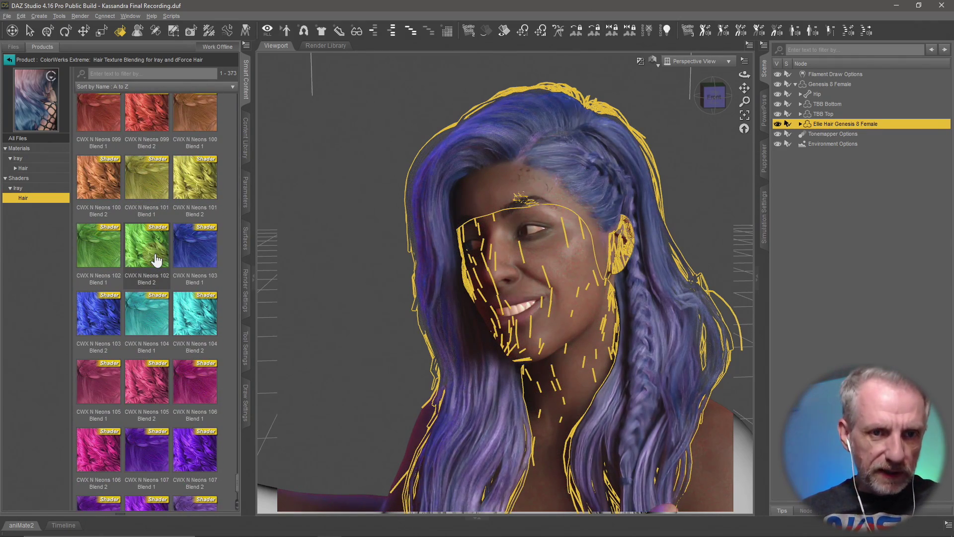
{"action": "scroll", "coordinate": [156, 259], "scroll_direction": "up", "scroll_amount": 5}
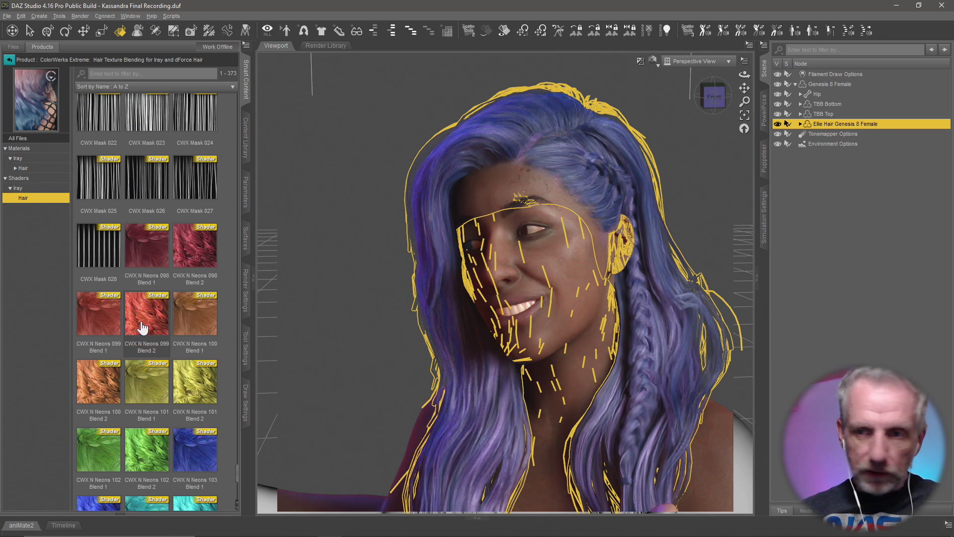
{"action": "left_click", "coordinate": [153, 259]}
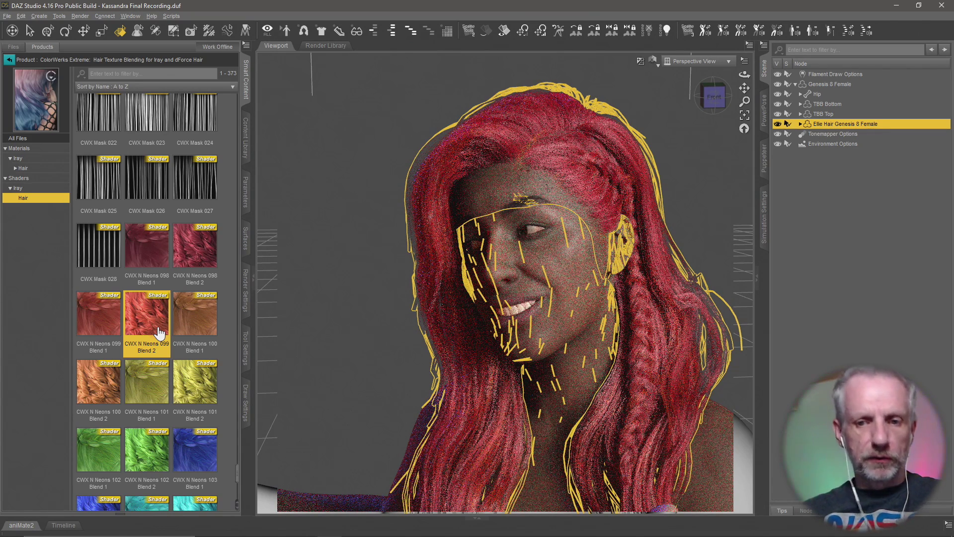
Step: Apply the CWX N Neons 100 Blend 1 and CWX N Neons 101 Blend 2 shader presets to the Ellie hair
{"action": "scroll", "coordinate": [159, 333], "scroll_direction": "down", "scroll_amount": 3}
{"action": "scroll", "coordinate": [160, 333], "scroll_direction": "up", "scroll_amount": 3}
{"action": "left_click", "coordinate": [187, 323]}
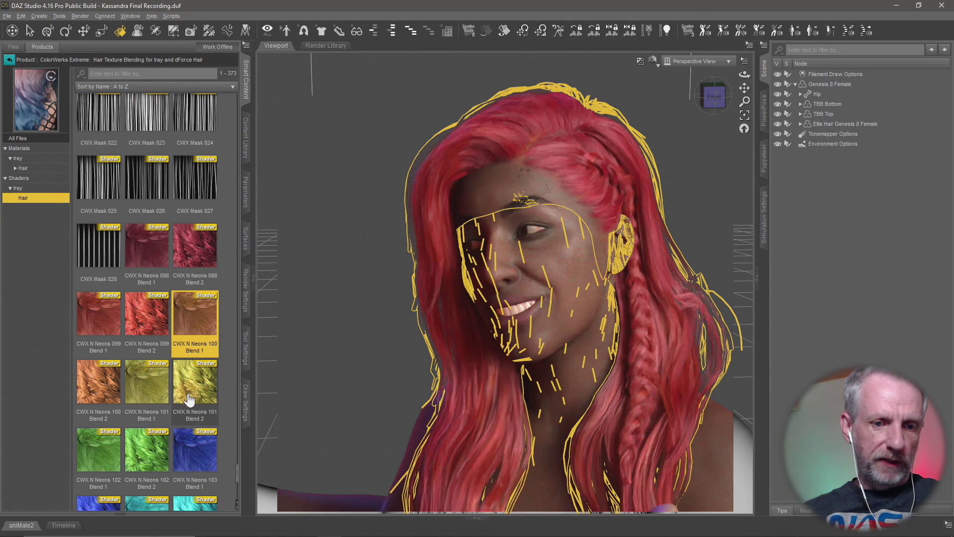
{"action": "double_click", "coordinate": [189, 397]}
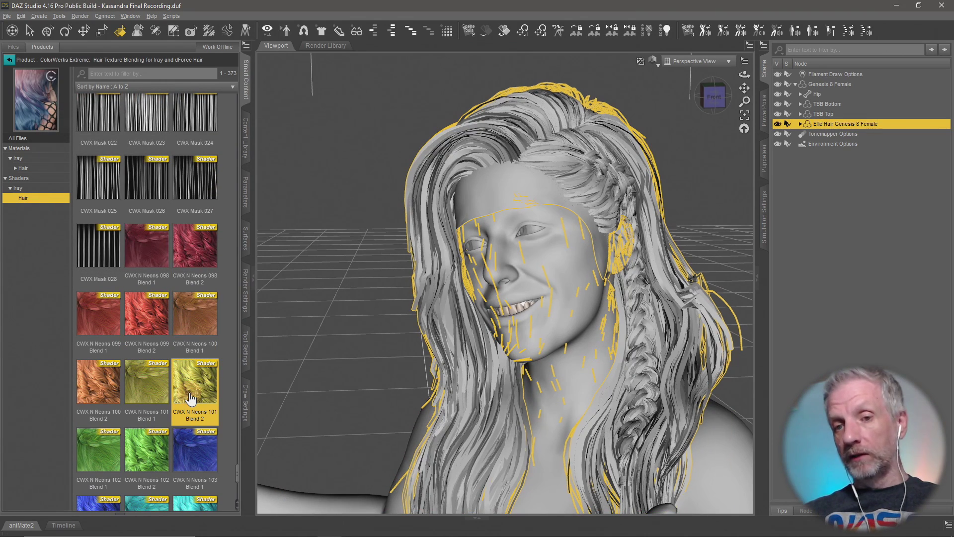
{"action": "mouse_move", "coordinate": [194, 384]}
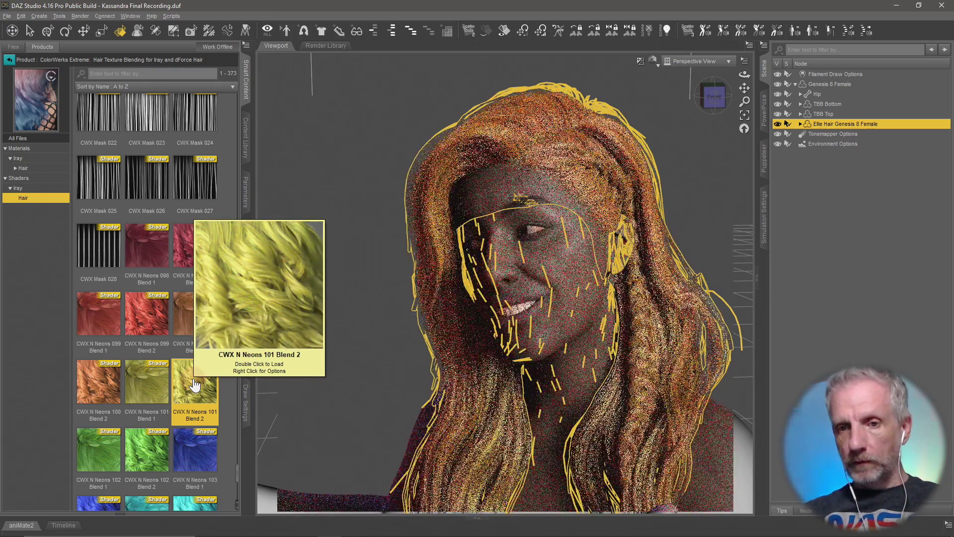
{"action": "scroll", "coordinate": [194, 384], "scroll_direction": "down", "scroll_amount": 5}
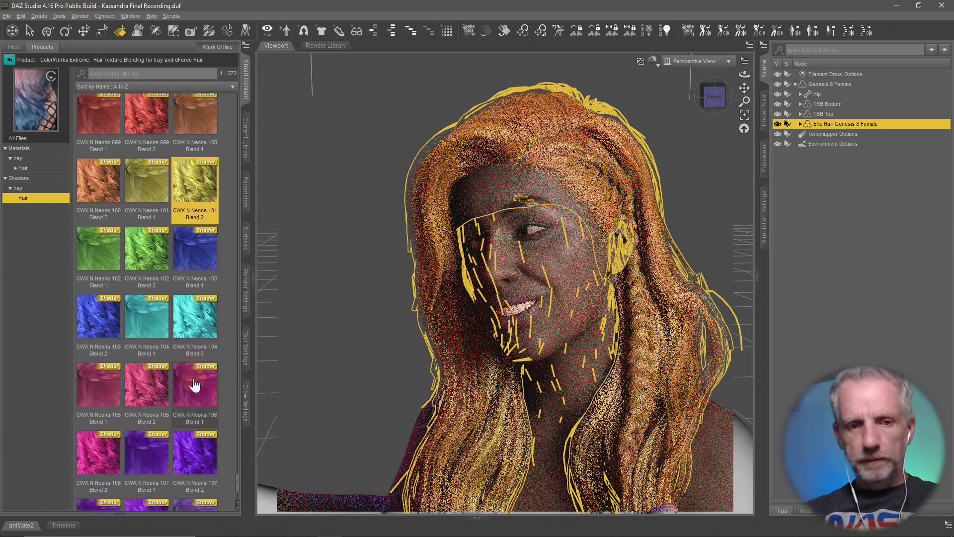
Step: Look through the ColorWerks Extreme hair shader presets and the product's Iray hair material presets
{"action": "scroll", "coordinate": [194, 384], "scroll_direction": "up", "scroll_amount": 20}
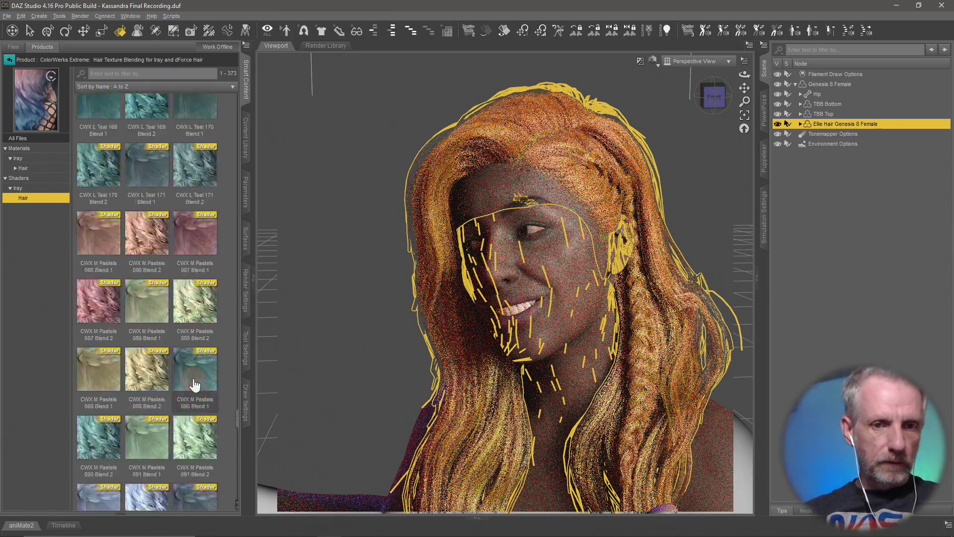
{"action": "scroll", "coordinate": [195, 384], "scroll_direction": "up", "scroll_amount": 20}
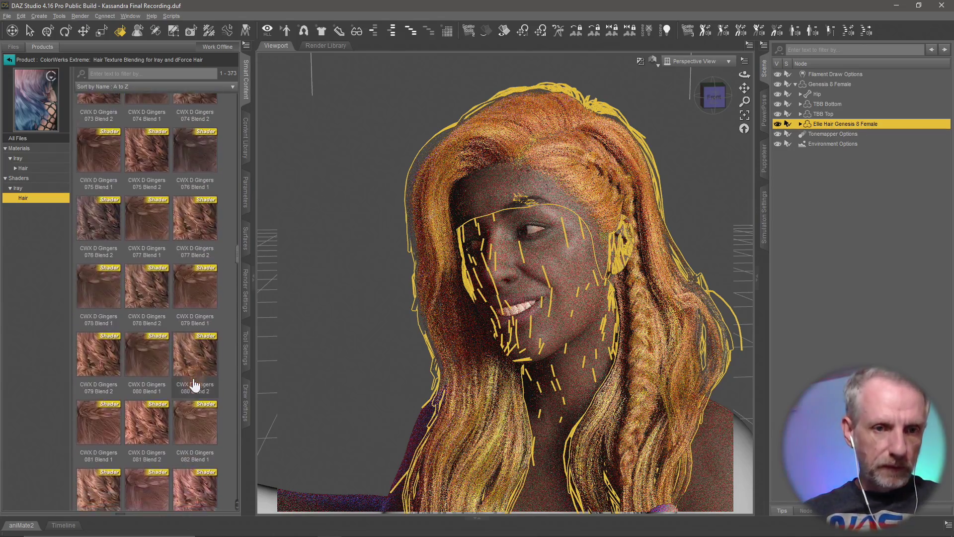
{"action": "scroll", "coordinate": [194, 384], "scroll_direction": "up", "scroll_amount": 10}
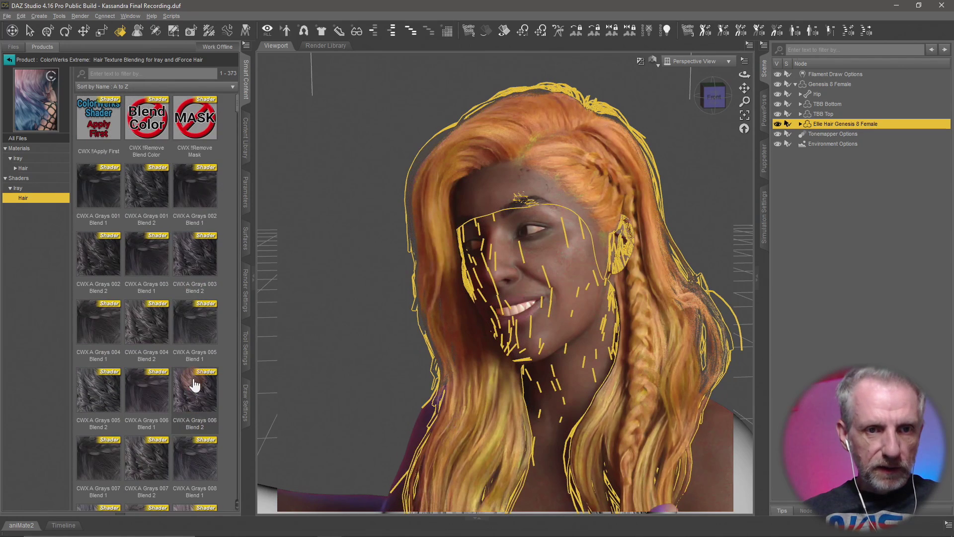
{"action": "mouse_move", "coordinate": [208, 139]}
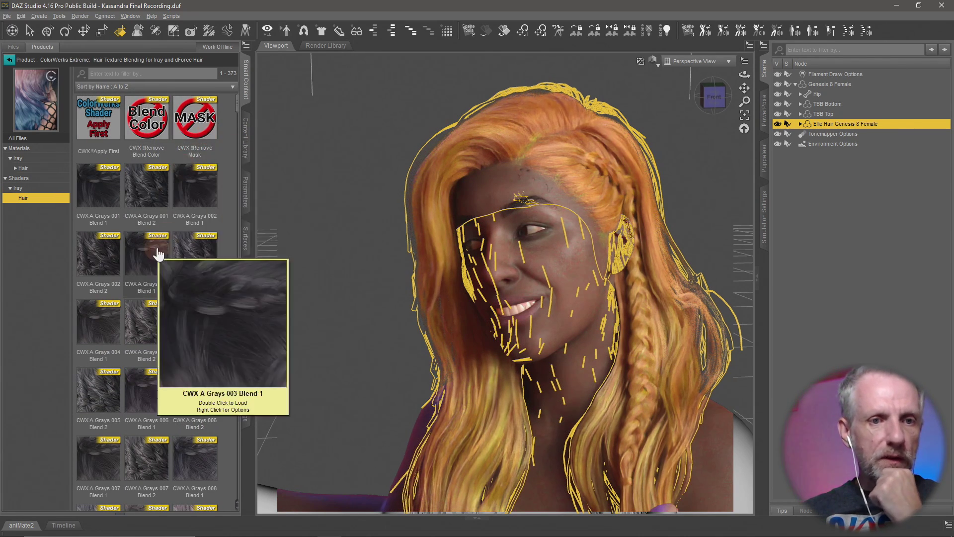
{"action": "left_click", "coordinate": [44, 169]}
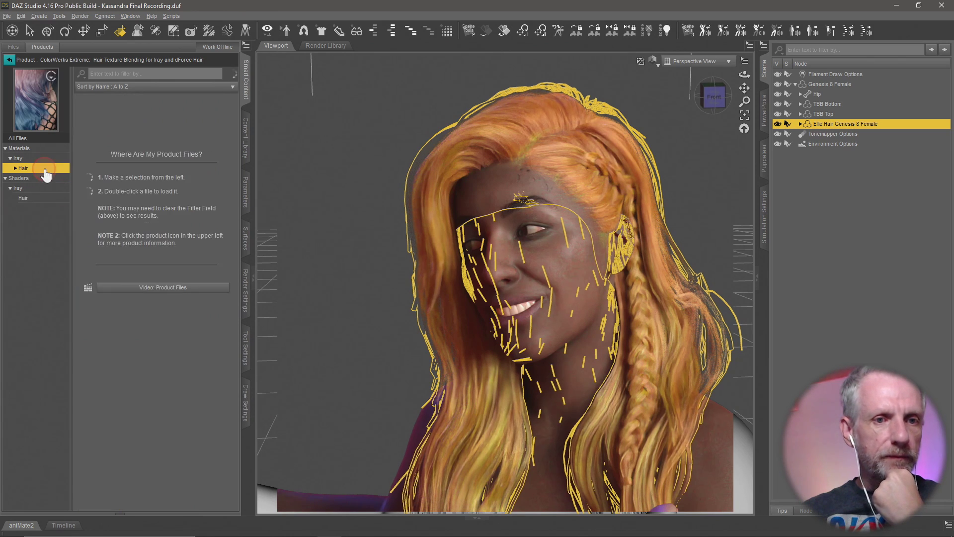
{"action": "scroll", "coordinate": [175, 231], "scroll_direction": "down", "scroll_amount": 4}
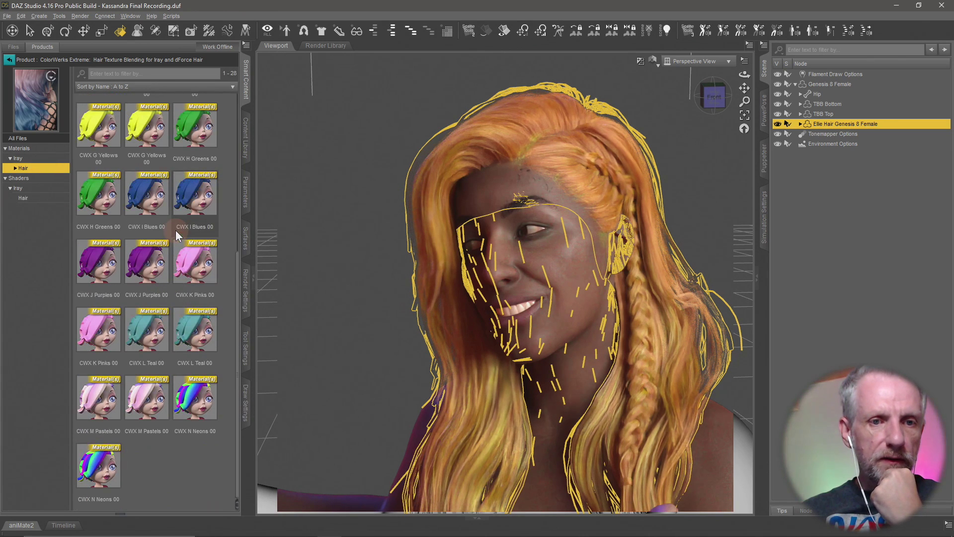
{"action": "scroll", "coordinate": [175, 231], "scroll_direction": "up", "scroll_amount": 5}
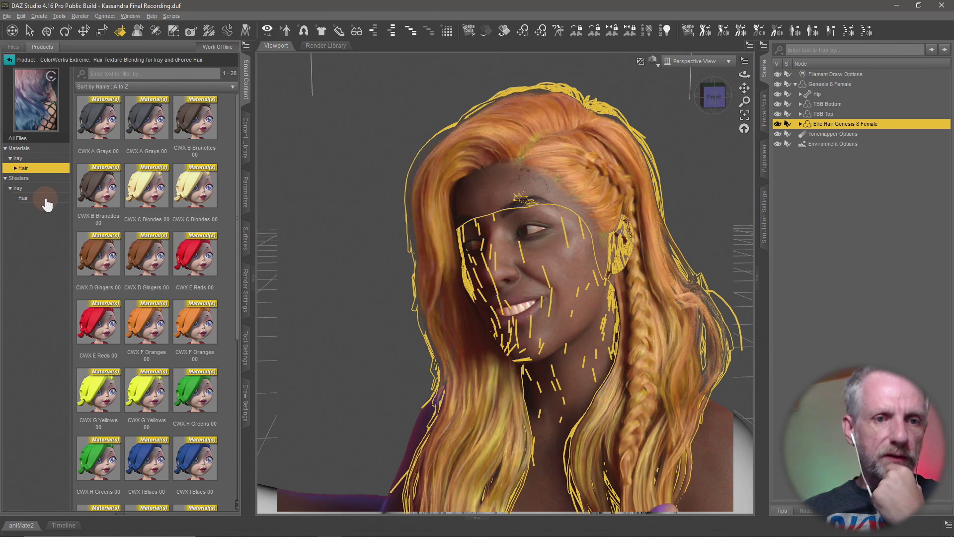
Step: Apply the CWX E Reds 161 Blend 1 and CWX E Reds 163 Blend 2 shader presets to the Ellie hair
{"action": "left_click", "coordinate": [23, 198]}
{"action": "scroll", "coordinate": [140, 235], "scroll_direction": "down", "scroll_amount": 10}
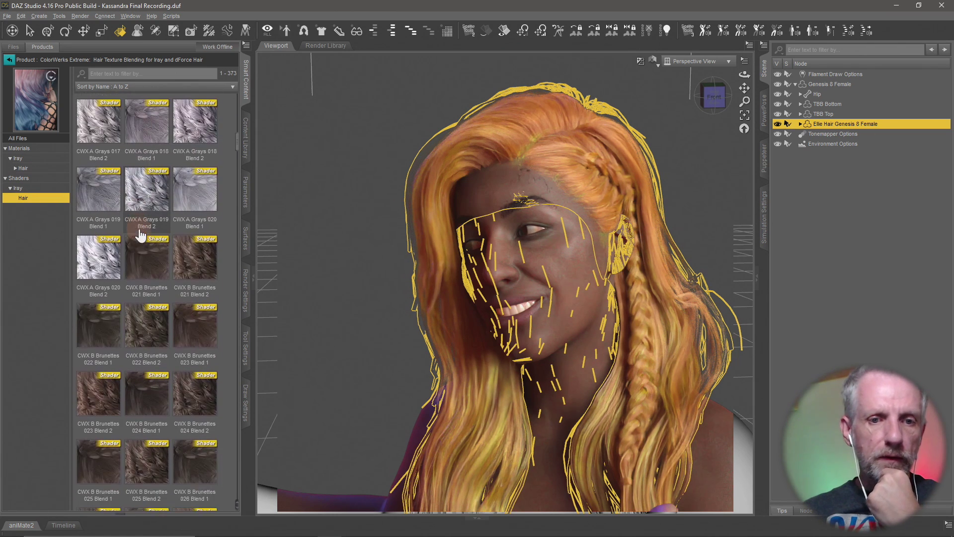
{"action": "scroll", "coordinate": [141, 235], "scroll_direction": "down", "scroll_amount": 12}
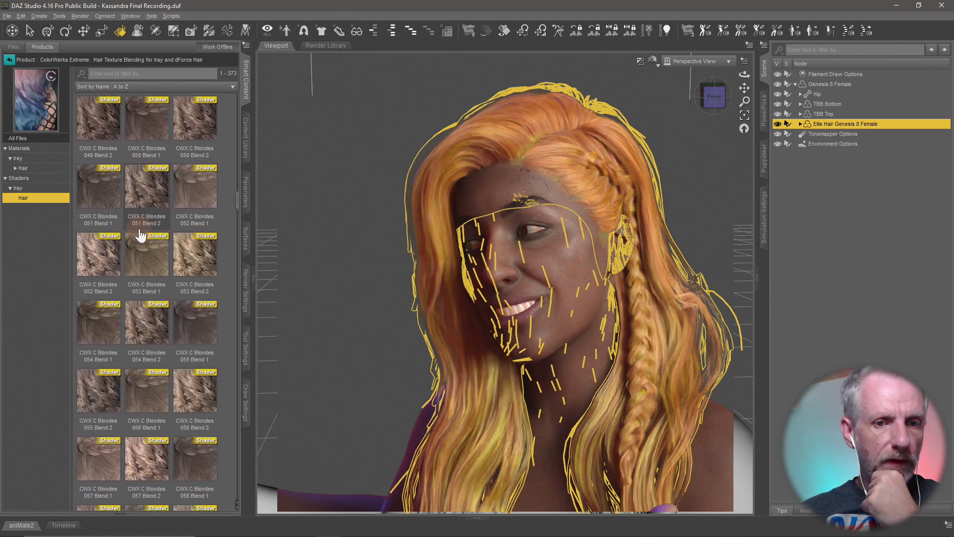
{"action": "scroll", "coordinate": [140, 235], "scroll_direction": "down", "scroll_amount": 12}
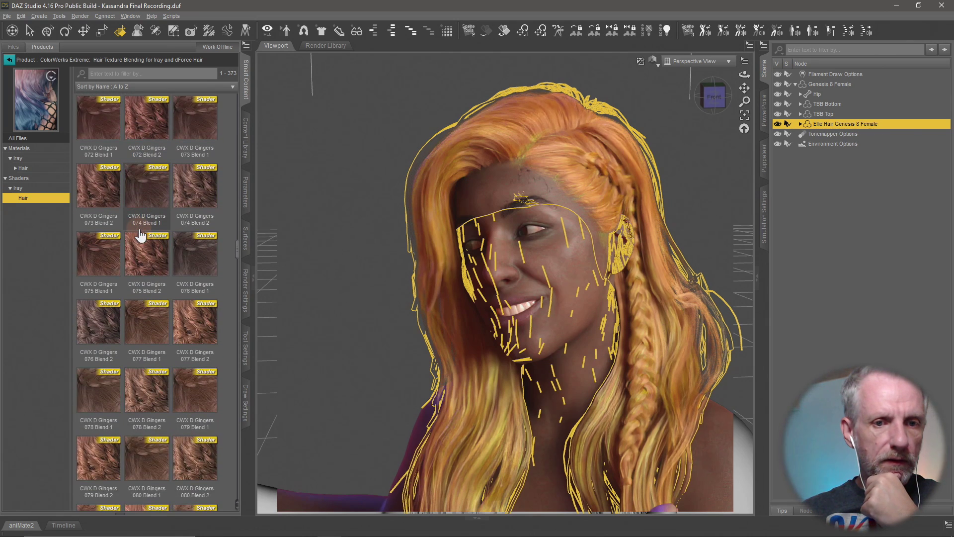
{"action": "scroll", "coordinate": [141, 236], "scroll_direction": "down", "scroll_amount": 12}
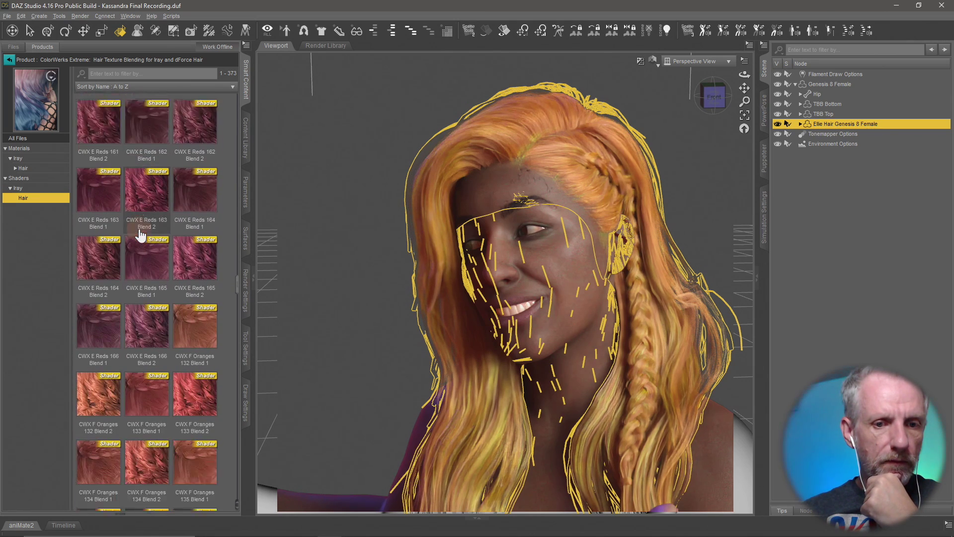
{"action": "scroll", "coordinate": [140, 235], "scroll_direction": "up", "scroll_amount": 3}
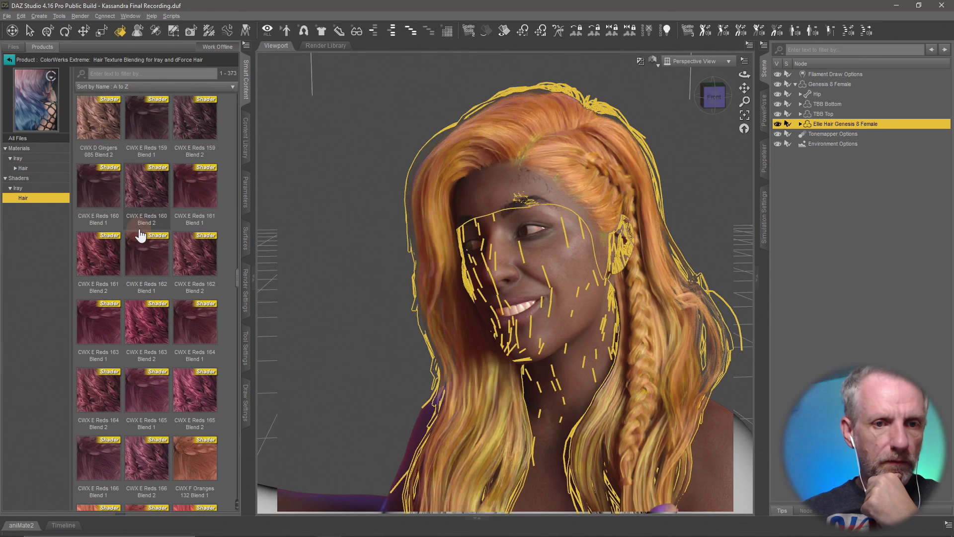
{"action": "double_click", "coordinate": [192, 176]}
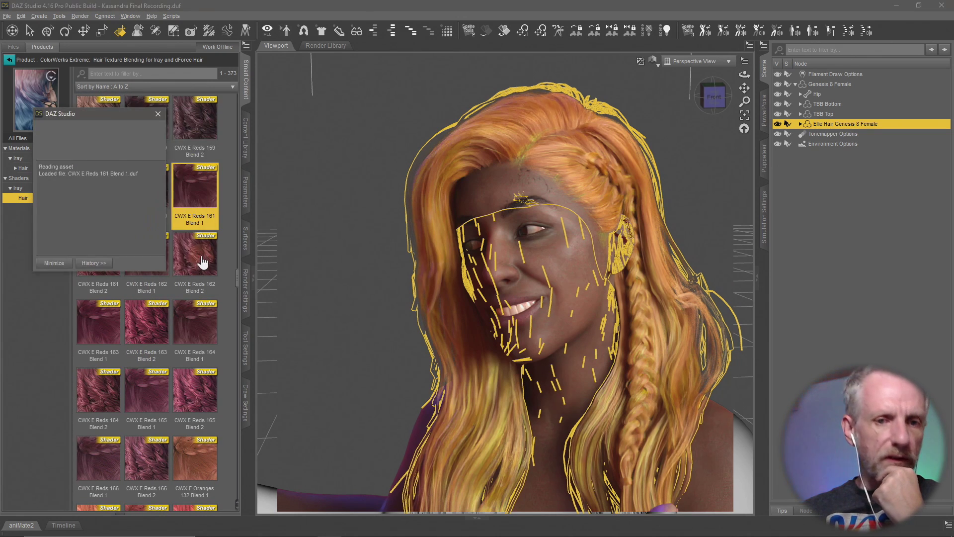
{"action": "double_click", "coordinate": [153, 339]}
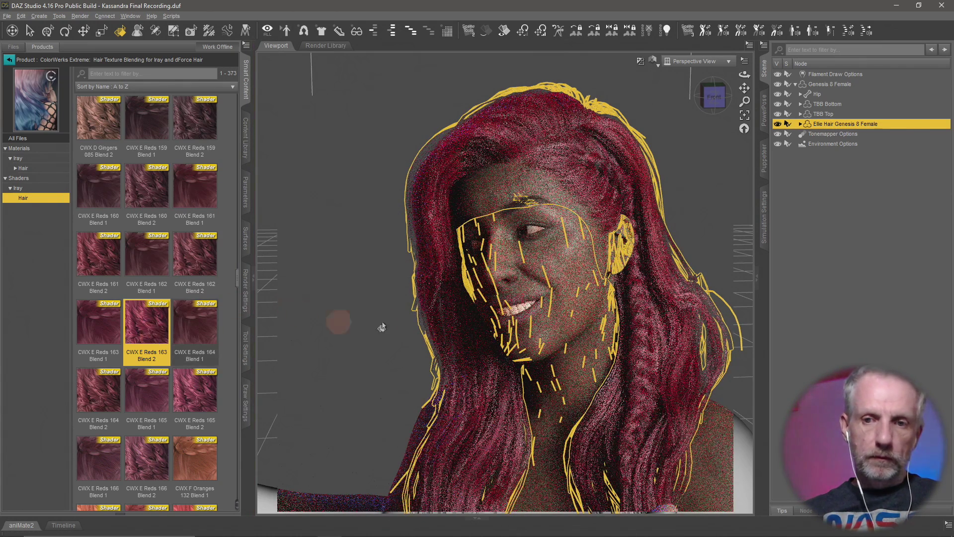
Step: Frame the full hair and upper body in the Iray preview and activate the Universal tool to clear the selection outlines
{"action": "scroll", "coordinate": [391, 324], "scroll_direction": "down", "scroll_amount": 5}
{"action": "middle_click_drag", "start_coordinate": [391, 324], "coordinate": [390, 271]}
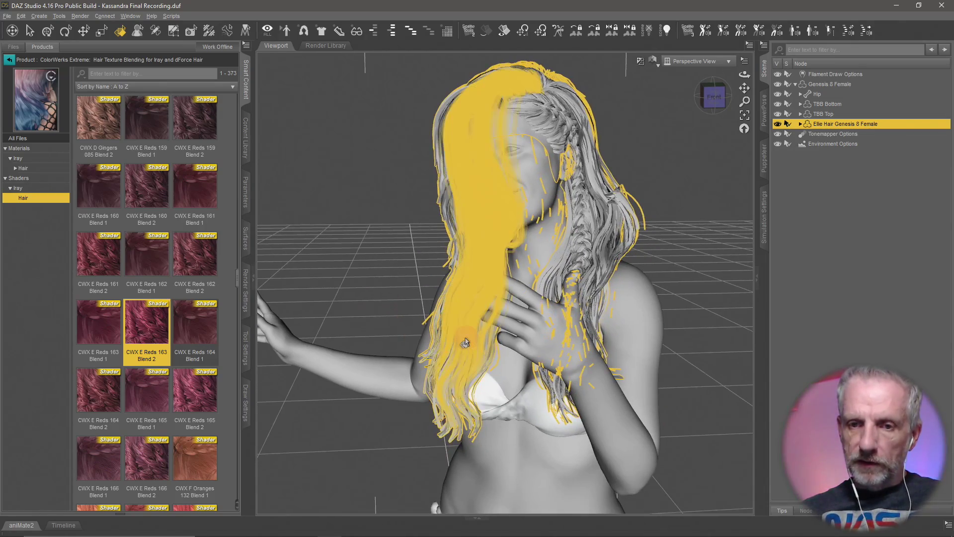
{"action": "middle_click_drag", "start_coordinate": [497, 344], "coordinate": [417, 337]}
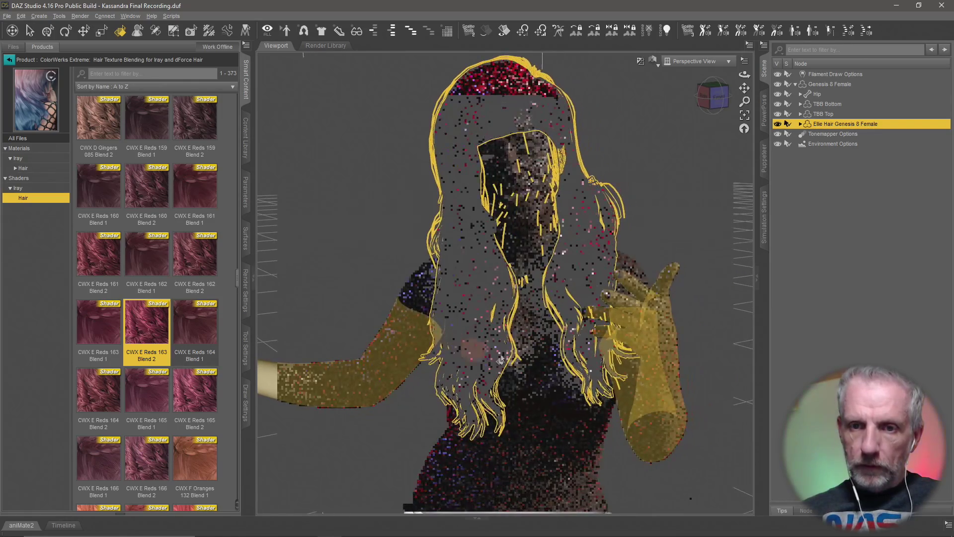
{"action": "middle_click_drag", "start_coordinate": [507, 357], "coordinate": [515, 359]}
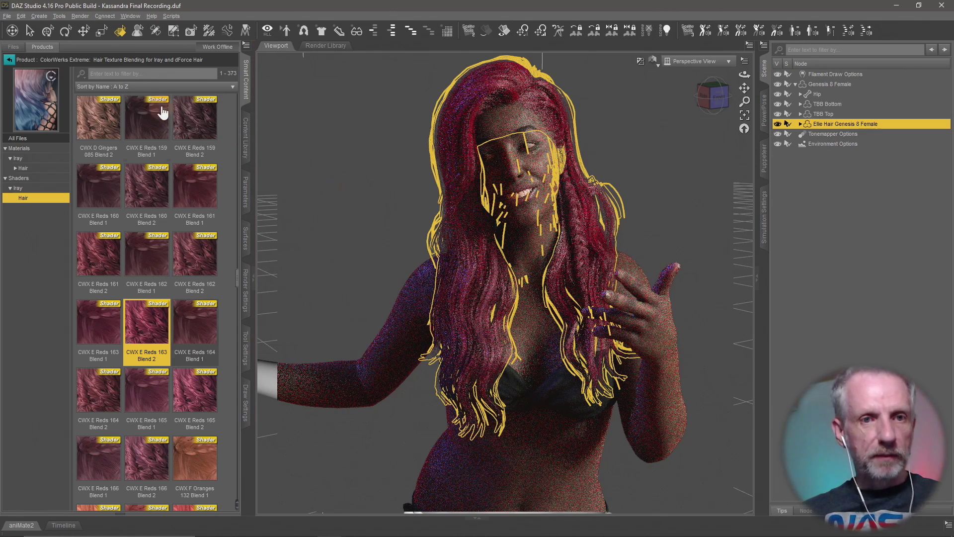
{"action": "left_click", "coordinate": [48, 31]}
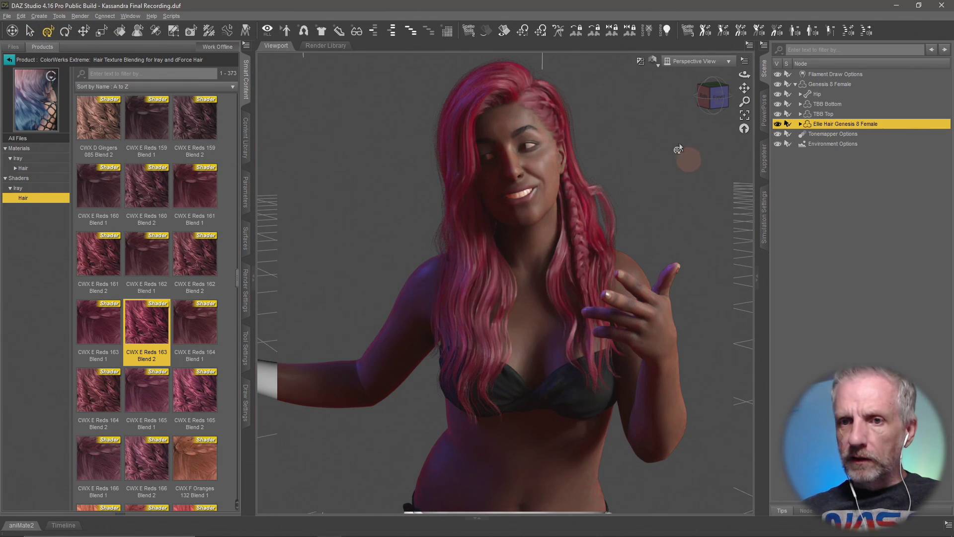
Step: Preview the forehead in Filament (PBR) and set the Ellie hair's Adjust ForeheadDepth to 9.7%
{"action": "left_click", "coordinate": [654, 61]}
{"action": "left_click", "coordinate": [672, 179]}
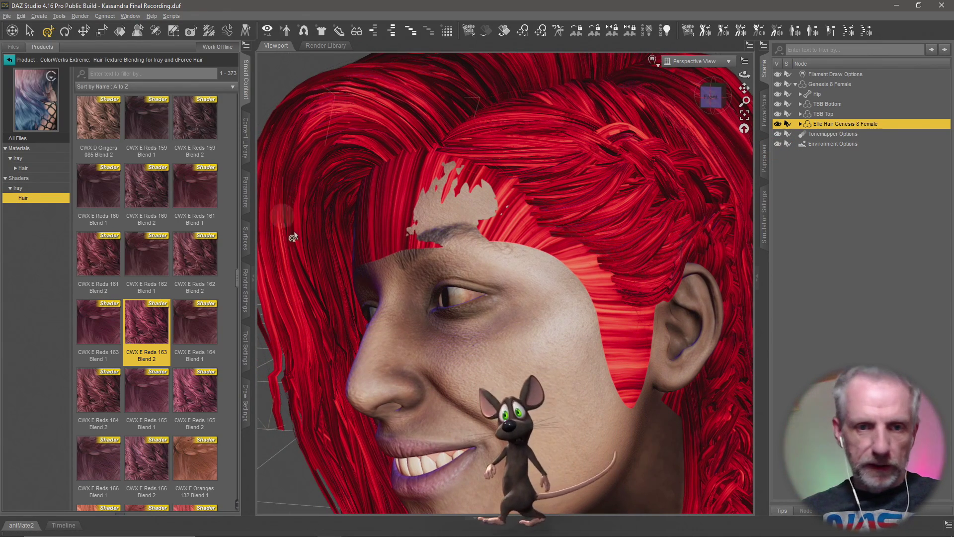
{"action": "left_click", "coordinate": [246, 241]}
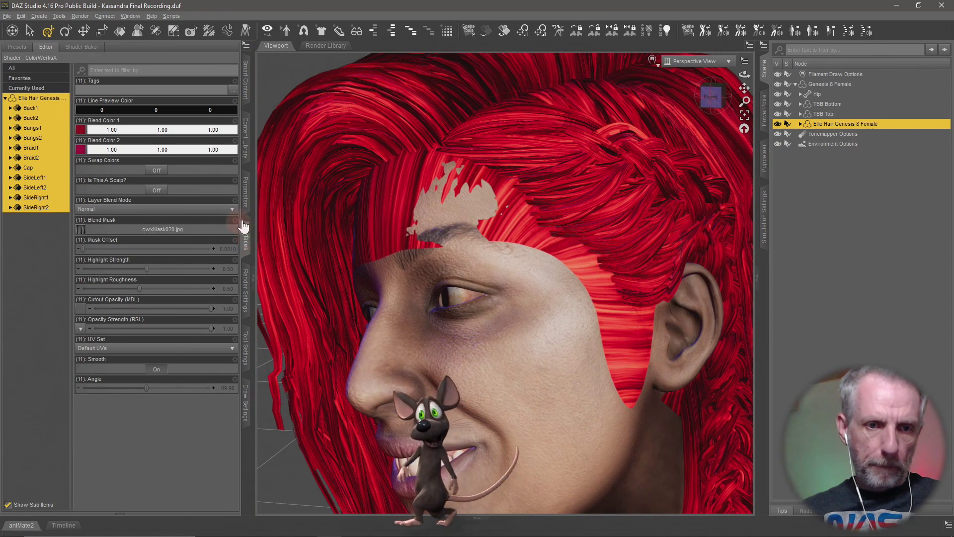
{"action": "left_click", "coordinate": [245, 194]}
{"action": "left_click", "coordinate": [50, 160]}
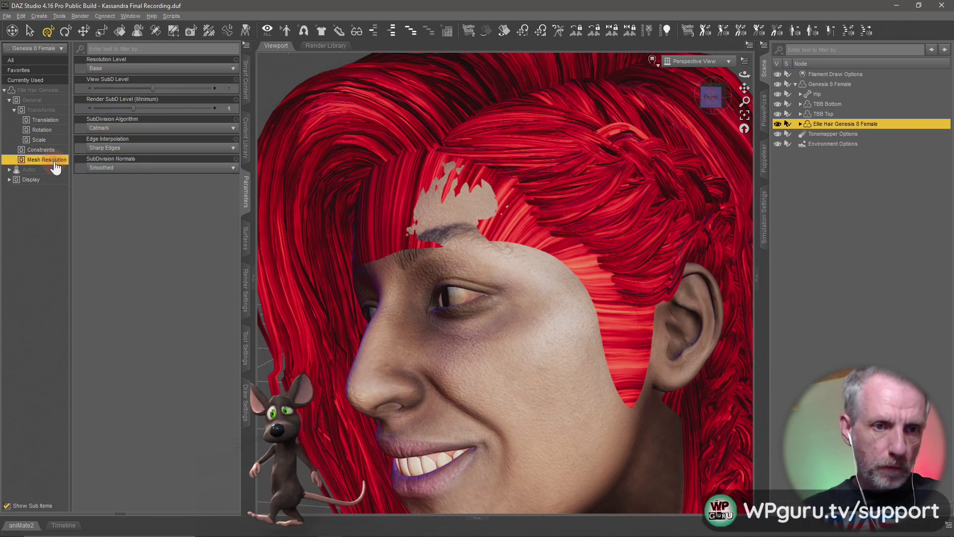
{"action": "left_click", "coordinate": [47, 170]}
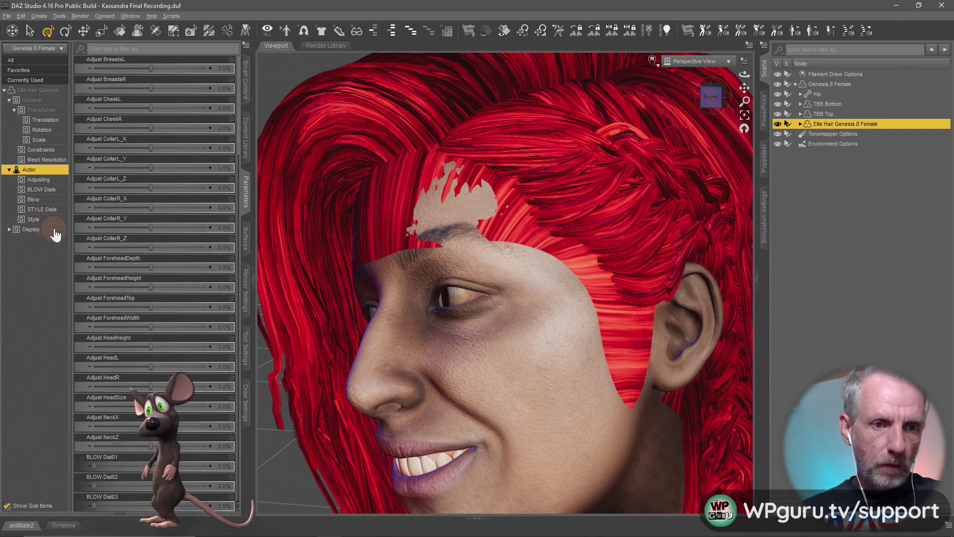
{"action": "left_click", "coordinate": [44, 180]}
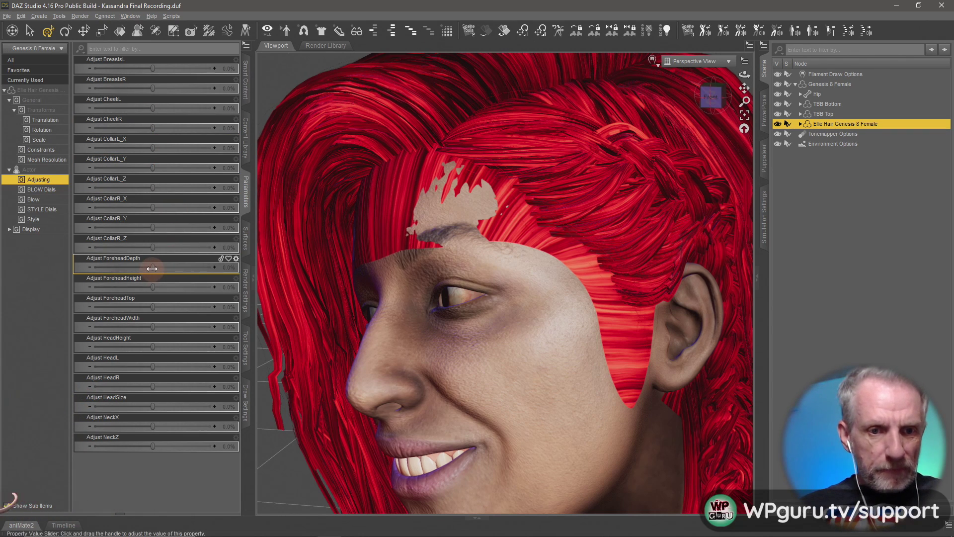
{"action": "mouse_move", "coordinate": [165, 271]}
{"action": "left_mouse_down"}
{"action": "mouse_move", "coordinate": [135, 276]}
{"action": "mouse_move", "coordinate": [159, 279]}
{"action": "left_mouse_up"}
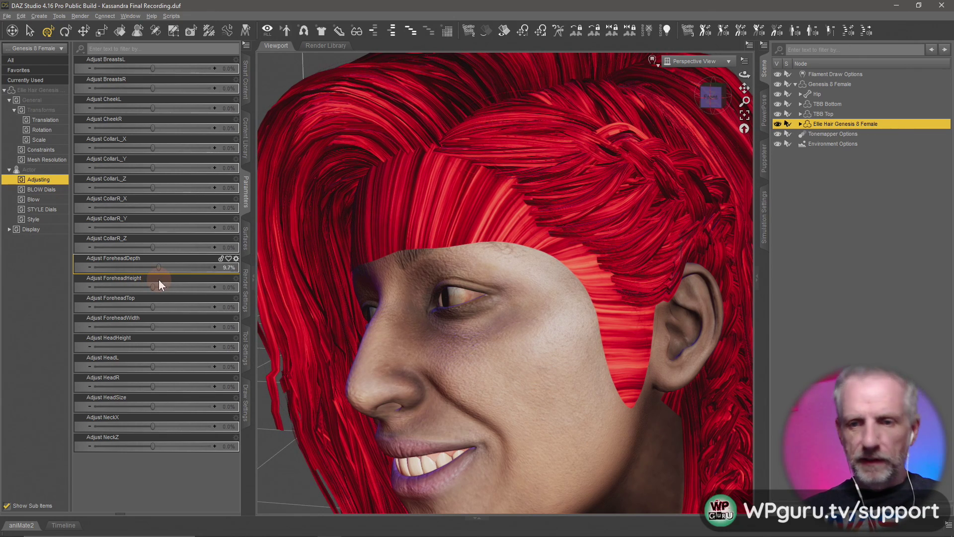
Step: Switch the preview to NVIDIA Iray and inspect the adjusted hairline from the side and front
{"action": "left_click", "coordinate": [654, 62]}
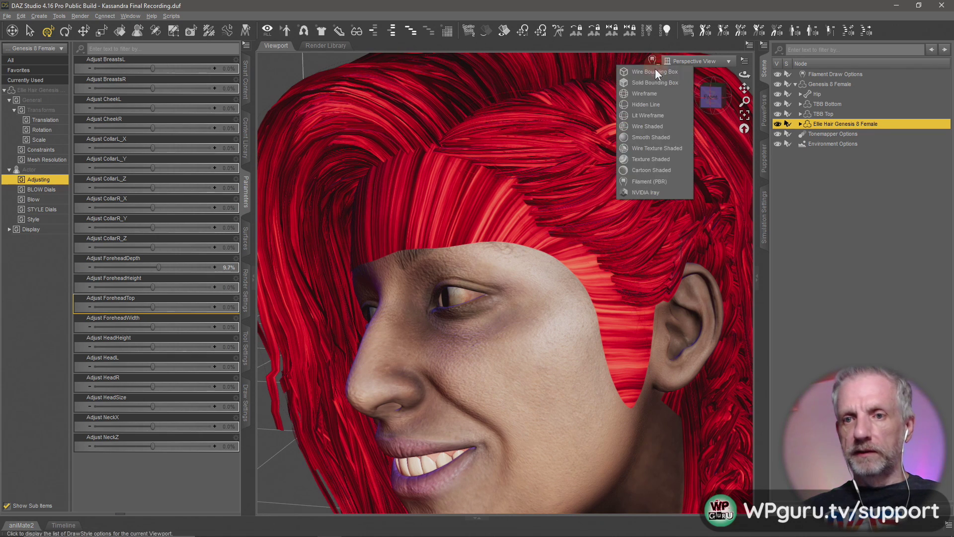
{"action": "left_click", "coordinate": [796, 247]}
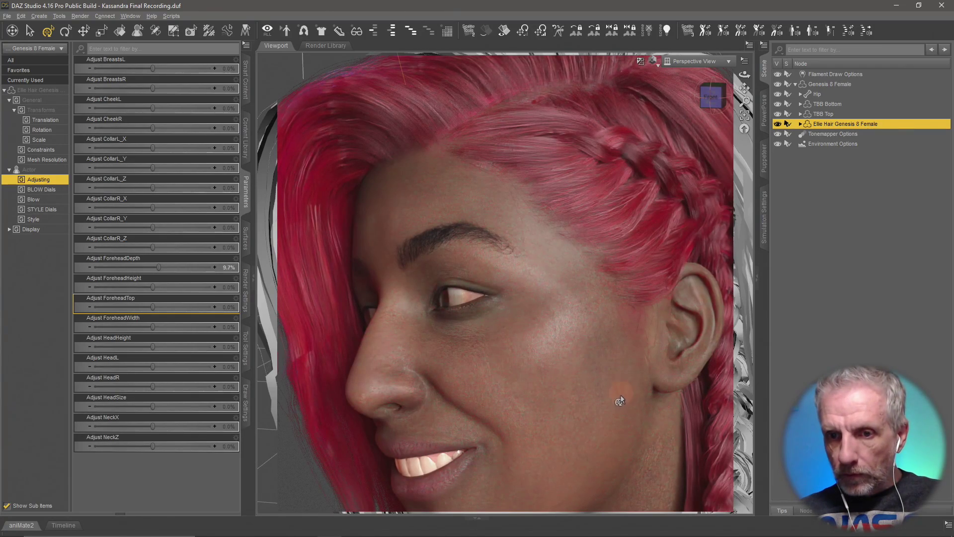
{"action": "mouse_move", "coordinate": [541, 418]}
{"action": "left_mouse_down", "text": "ctrl+alt"}
{"action": "mouse_move", "coordinate": [564, 418]}
{"action": "mouse_move", "coordinate": [497, 398]}
{"action": "left_mouse_up", "text": "ctrl+alt"}
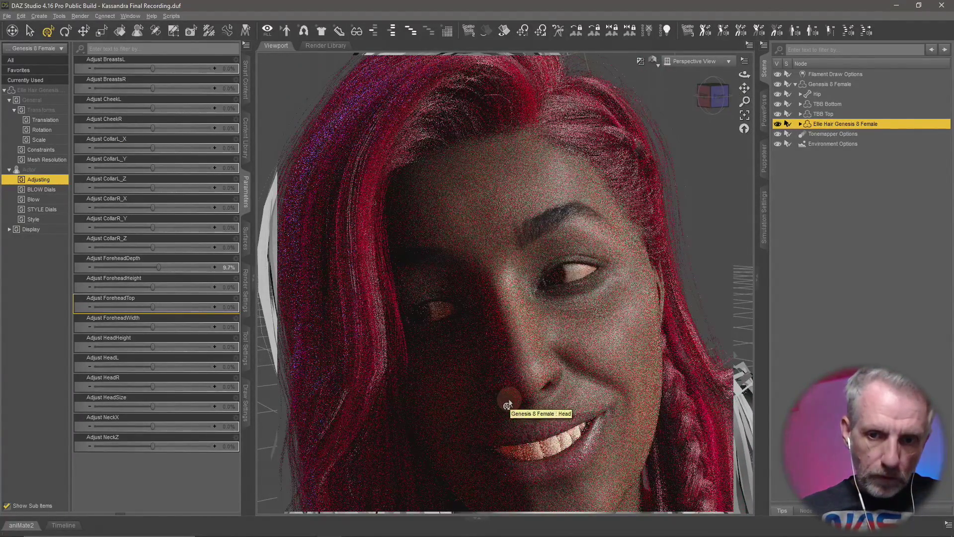
{"action": "mouse_move", "coordinate": [487, 321]}
{"action": "left_mouse_down", "text": "ctrl+alt"}
{"action": "mouse_move", "coordinate": [547, 299]}
{"action": "mouse_move", "coordinate": [543, 309]}
{"action": "mouse_move", "coordinate": [549, 222]}
{"action": "left_mouse_up", "text": "ctrl+alt"}
Step: Return the preview to Filament (PBR), show the figure's upper body and open the Ellie hair's BLOW Dials parameters
{"action": "left_click", "coordinate": [653, 61]}
{"action": "left_click", "coordinate": [664, 179]}
{"action": "left_click_drag", "start_coordinate": [506, 314], "coordinate": [478, 328], "text": "ctrl+alt"}
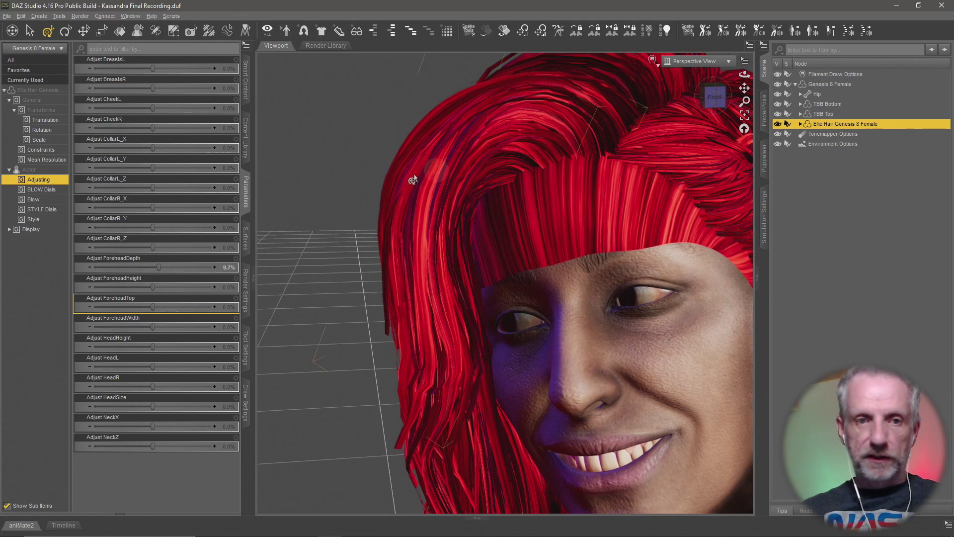
{"action": "left_click", "coordinate": [54, 209]}
{"action": "left_click", "coordinate": [54, 199]}
{"action": "left_click", "coordinate": [54, 190]}
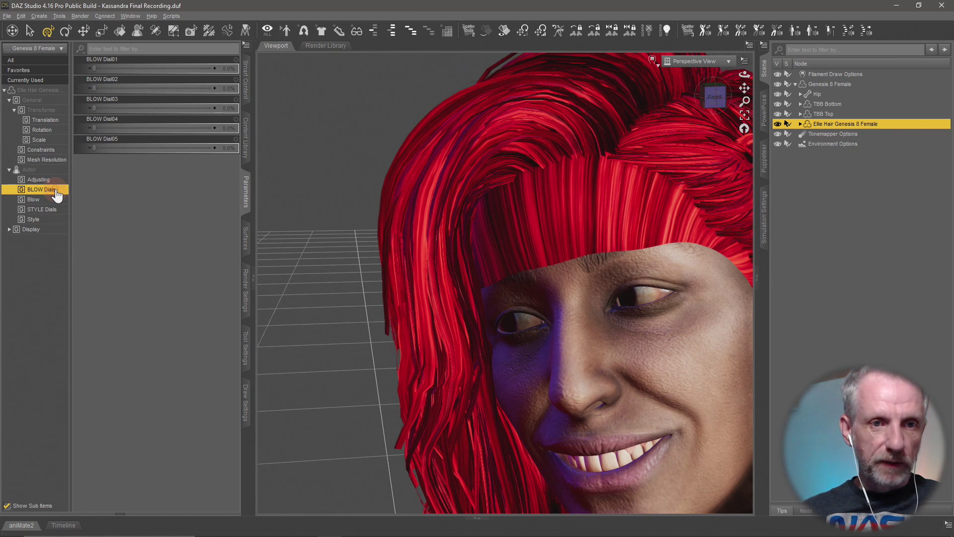
{"action": "scroll", "coordinate": [342, 261], "scroll_direction": "up", "scroll_amount": 3}
{"action": "scroll", "coordinate": [342, 260], "scroll_direction": "down", "scroll_amount": 8}
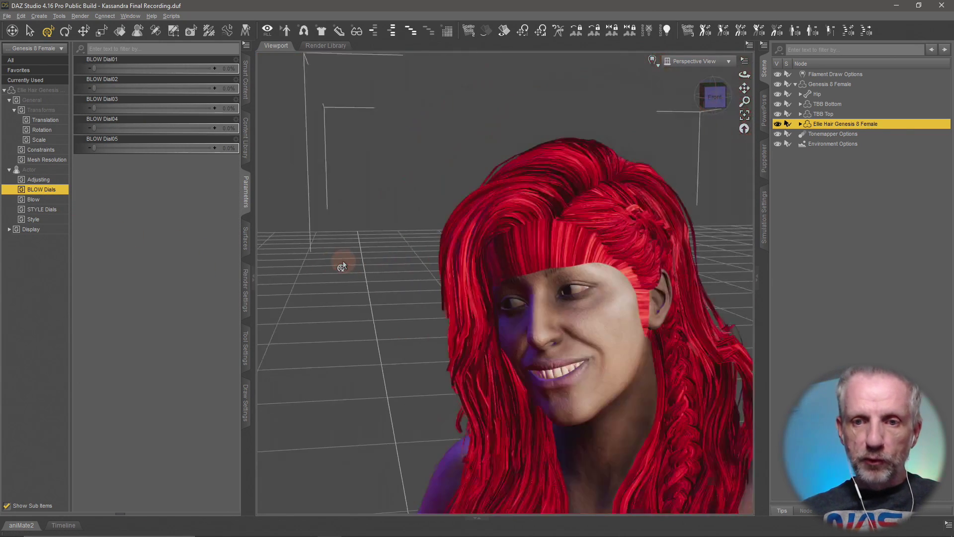
{"action": "mouse_move", "coordinate": [342, 261]}
{"action": "middle_mouse_down"}
{"action": "mouse_move", "coordinate": [343, 144]}
{"action": "mouse_move", "coordinate": [341, 271]}
{"action": "middle_mouse_up"}
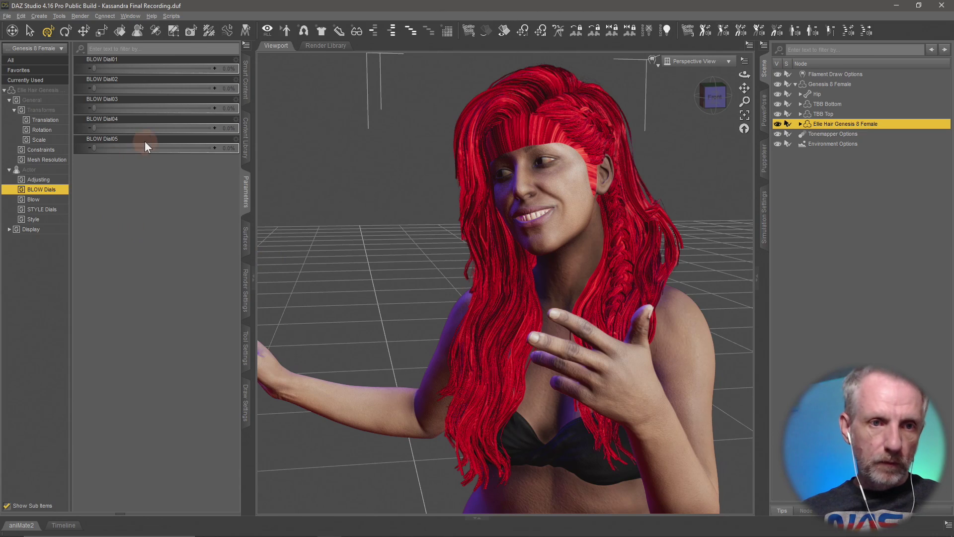
Step: Apply the Ellie Hair BLOW 01 shaping preset from the Ellie Hair for Genesis 8 Females product
{"action": "left_click", "coordinate": [245, 79]}
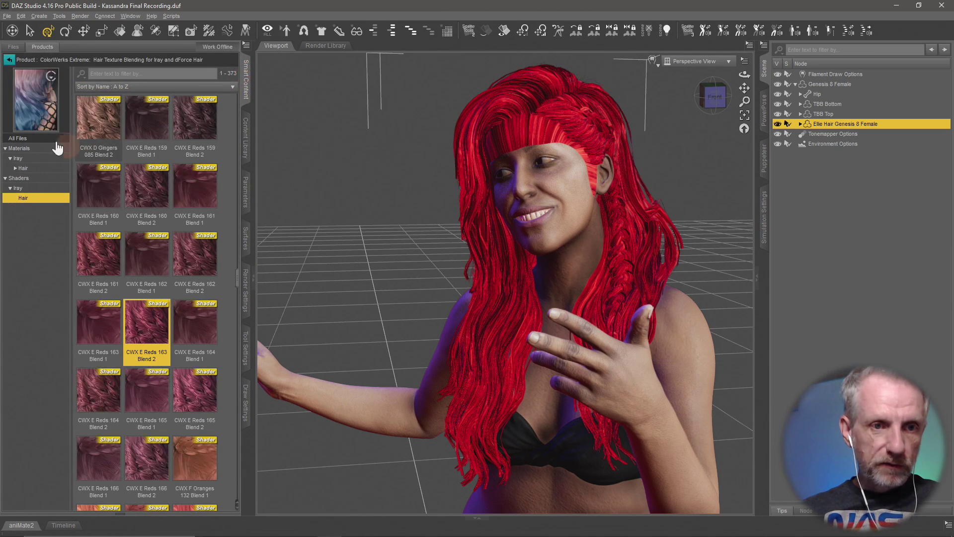
{"action": "left_click", "coordinate": [10, 61]}
{"action": "left_click", "coordinate": [196, 115]}
{"action": "left_click", "coordinate": [196, 115]}
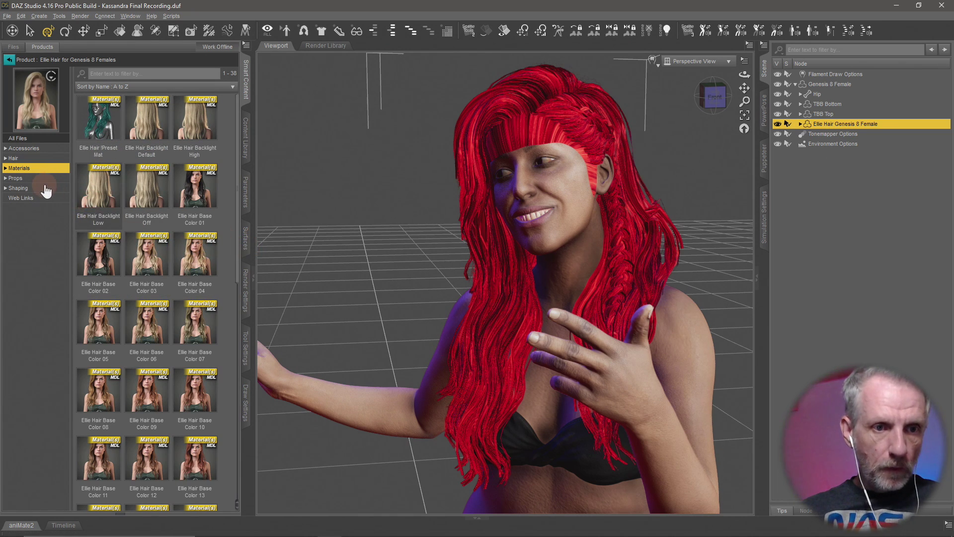
{"action": "left_click", "coordinate": [45, 188]}
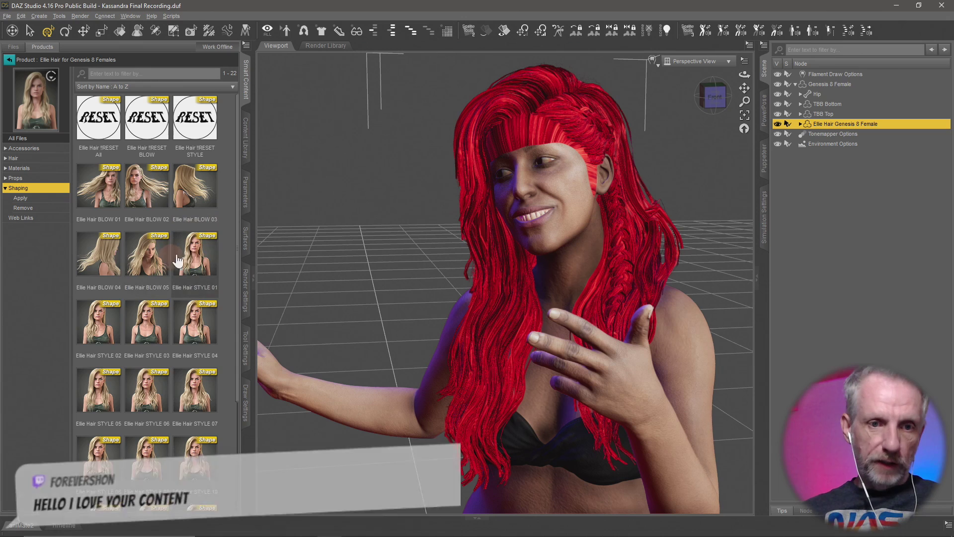
{"action": "double_click", "coordinate": [98, 187]}
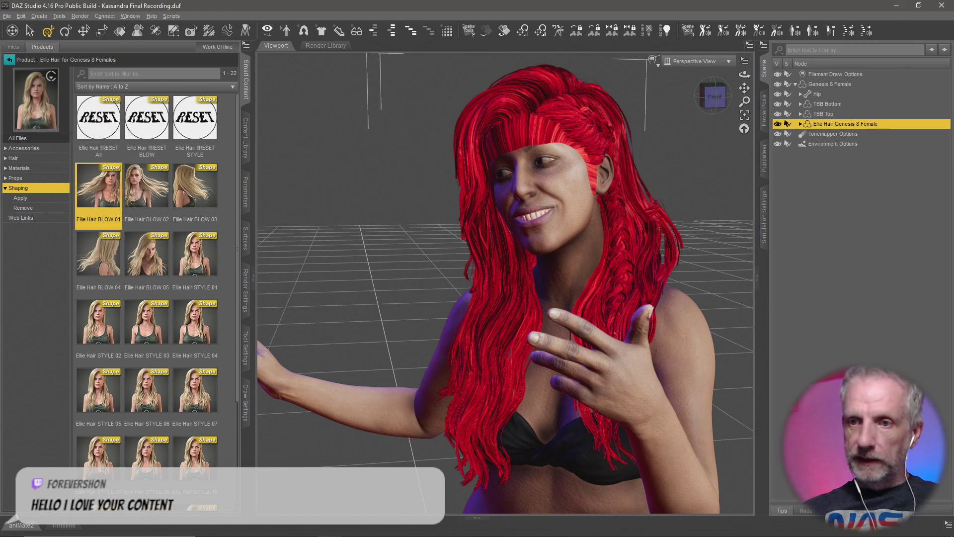
Step: Apply the Ellie Hair BLOW 02 shaping preset and show the whole figure
{"action": "left_click_drag", "start_coordinate": [455, 297], "coordinate": [421, 296], "text": "alt"}
{"action": "double_click", "coordinate": [146, 186]}
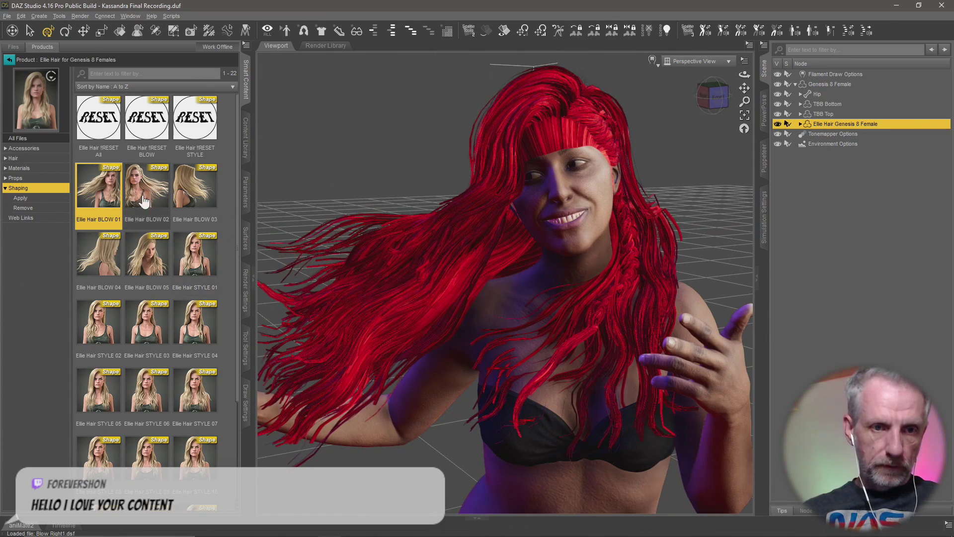
{"action": "left_click_drag", "start_coordinate": [419, 320], "coordinate": [447, 353], "text": "alt"}
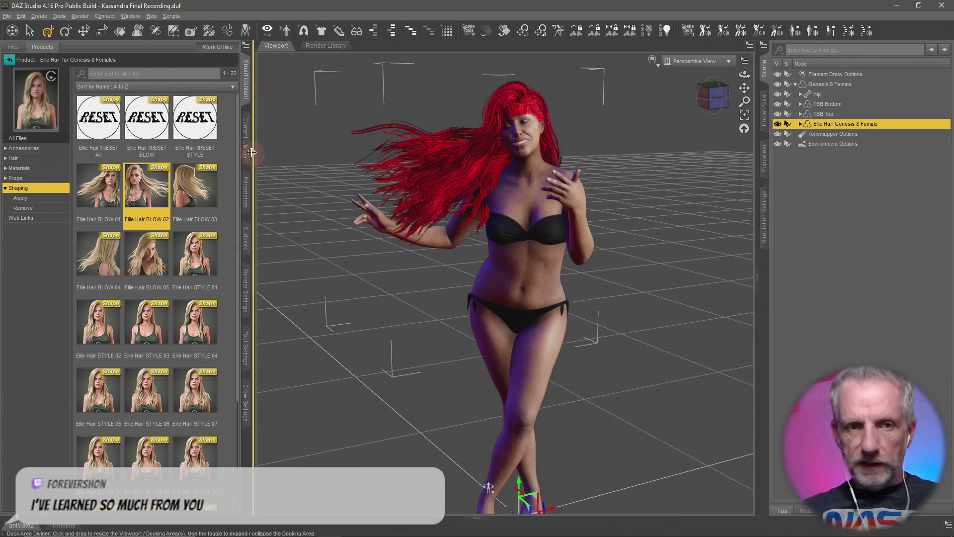
Step: Create a new camera named Camera at the current perspective view and look through it
{"action": "left_click", "coordinate": [34, 18]}
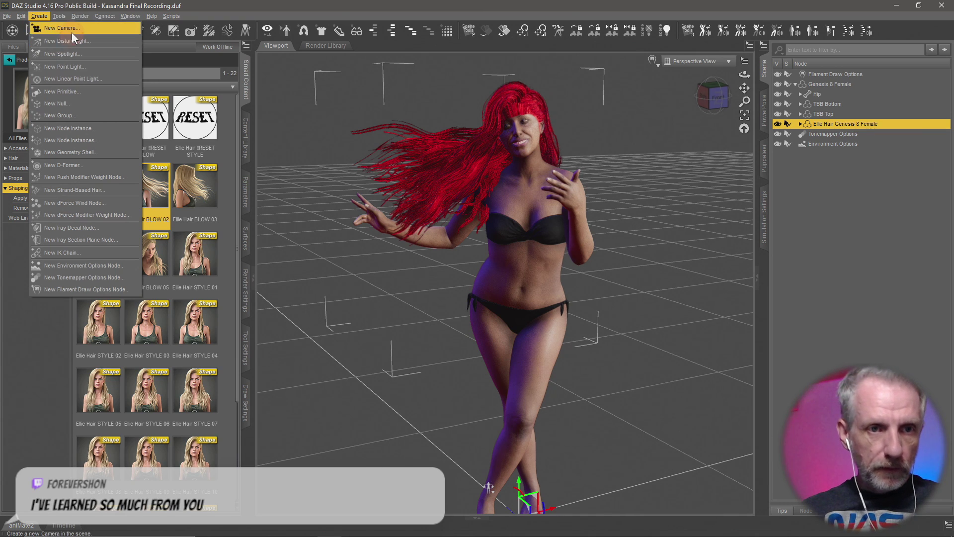
{"action": "left_click", "coordinate": [73, 37]}
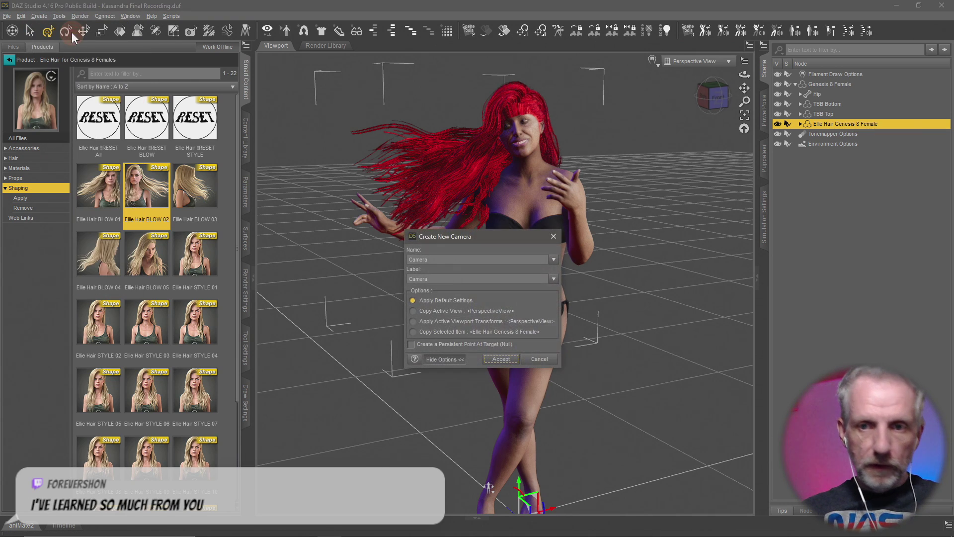
{"action": "left_click", "coordinate": [497, 361]}
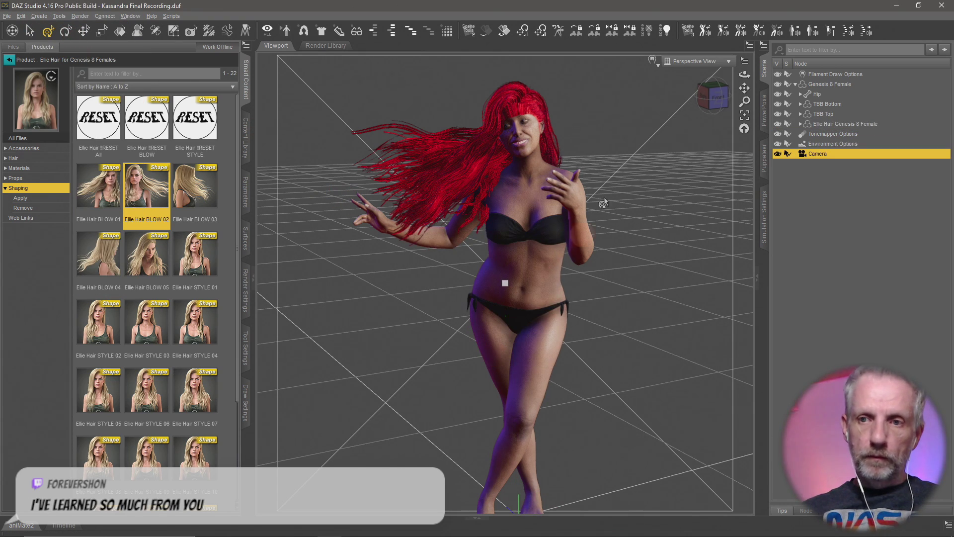
{"action": "left_click", "coordinate": [716, 63]}
{"action": "left_click", "coordinate": [716, 147]}
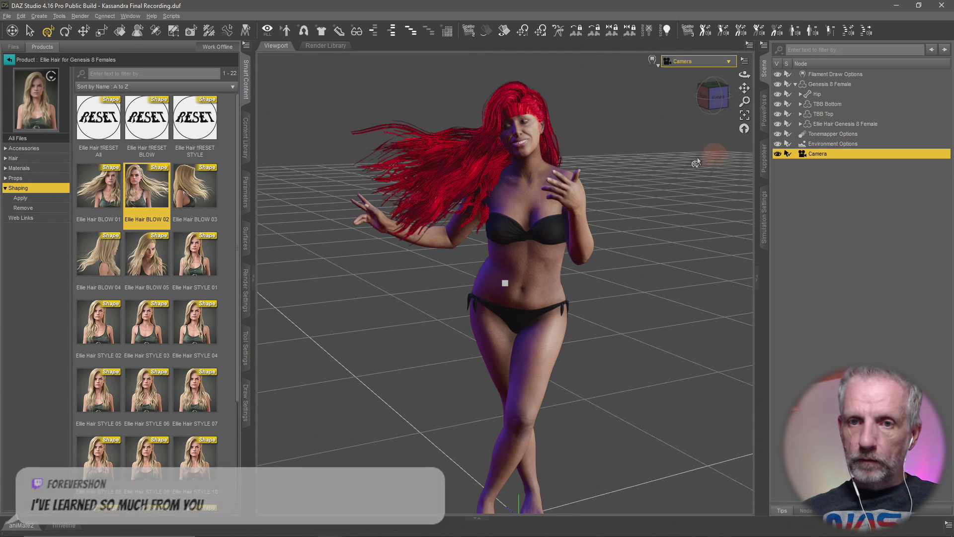
Step: Preview the camera view in NVIDIA Iray and slightly reframe the full figure
{"action": "left_click", "coordinate": [653, 59]}
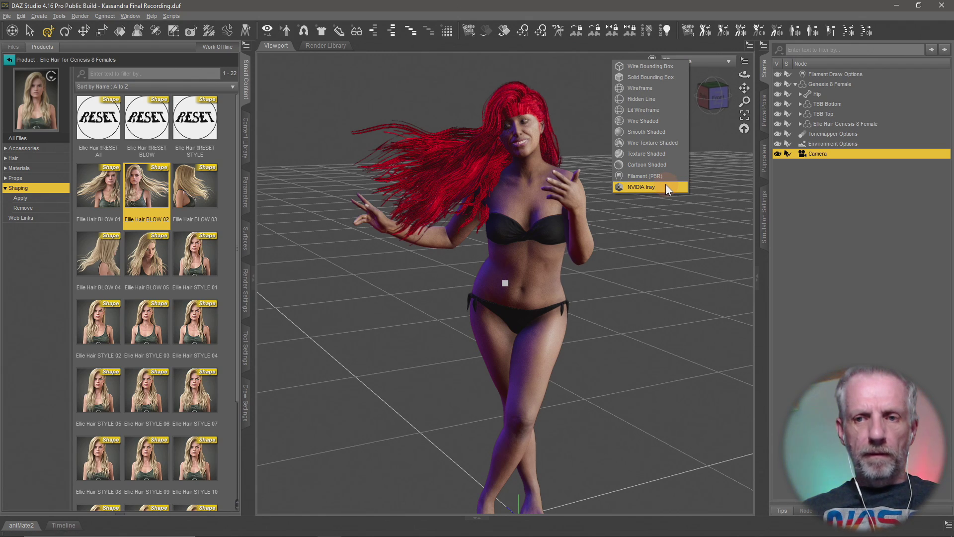
{"action": "left_click", "coordinate": [666, 187]}
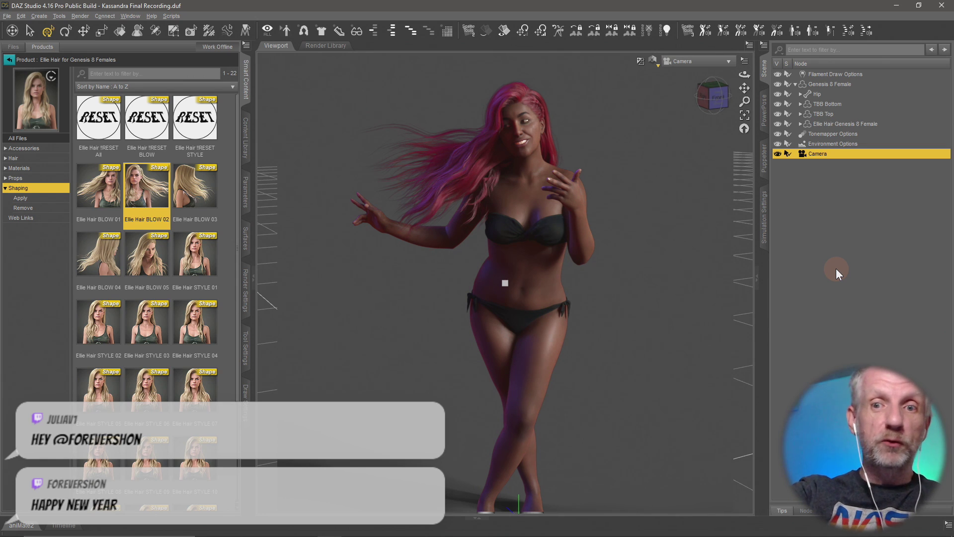
{"action": "middle_click_drag", "start_coordinate": [665, 303], "coordinate": [669, 313]}
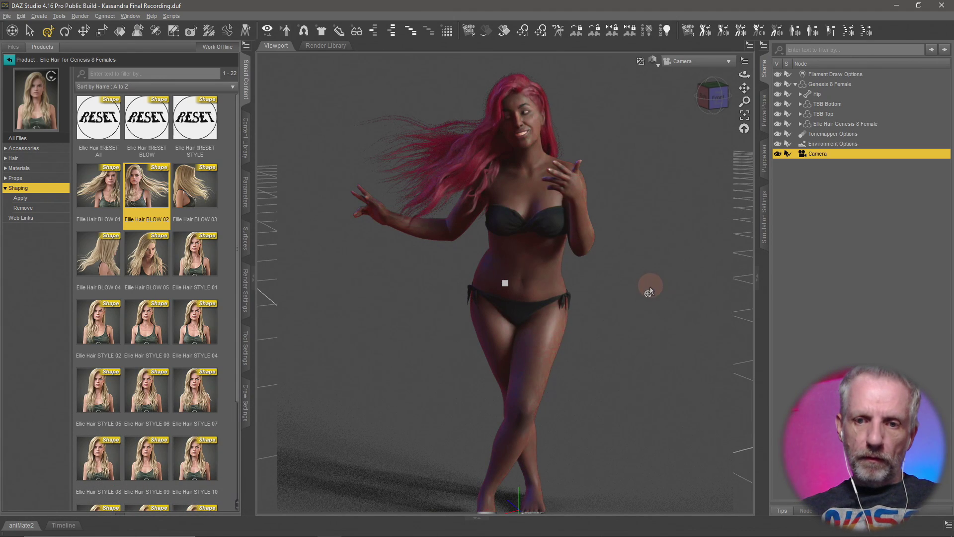
Step: Turn on Draw Dome in the environment render settings to preview the backdrop, and turn it off again
{"action": "left_click", "coordinate": [246, 303]}
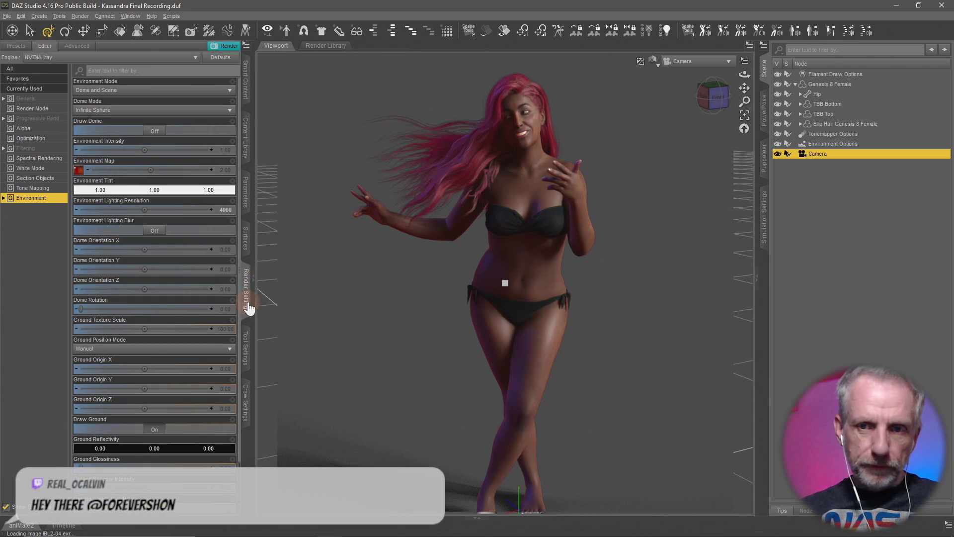
{"action": "left_click", "coordinate": [160, 131]}
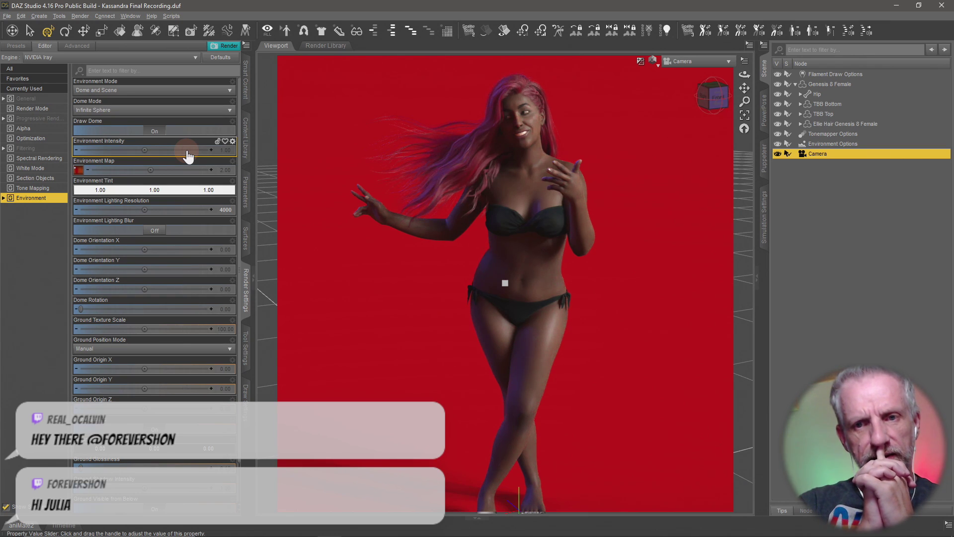
{"action": "left_click", "coordinate": [160, 132]}
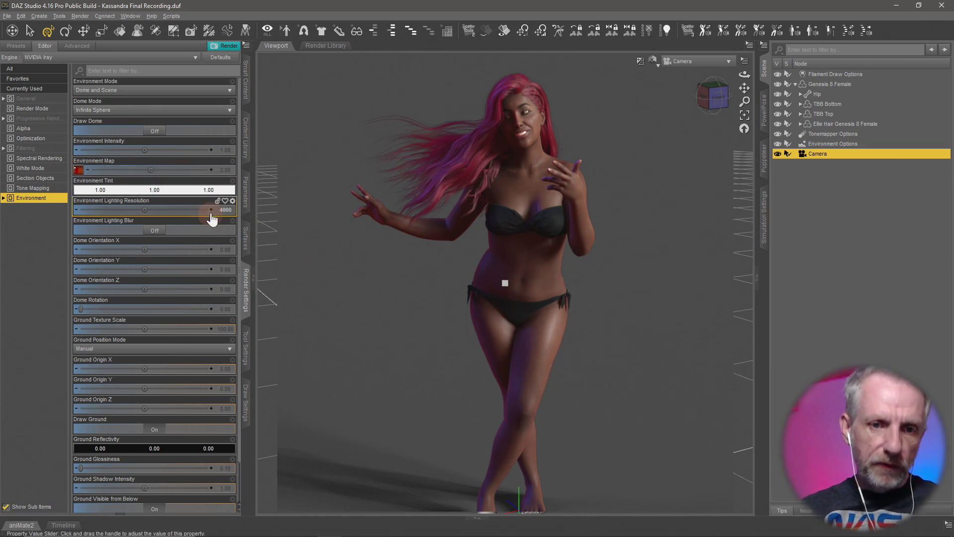
Step: Try an Environment Intensity of 0 for the scene lighting
{"action": "left_click", "coordinate": [222, 152]}
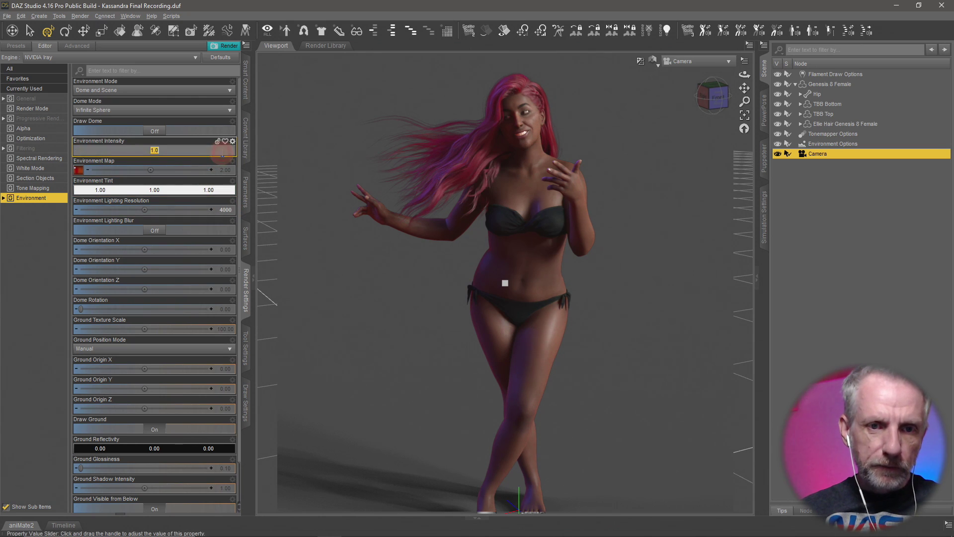
{"action": "type", "text": "0"}
{"action": "key", "text": "Return"}
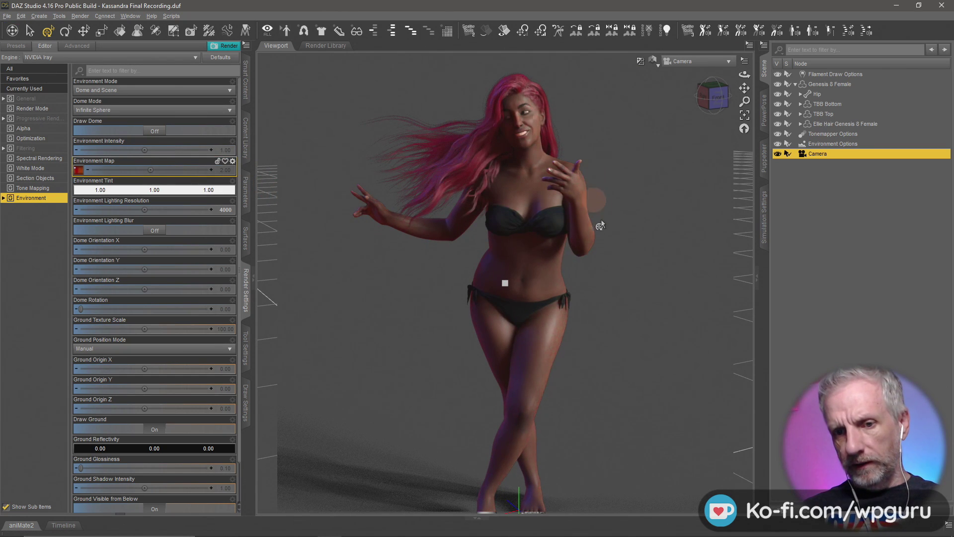
Step: Switch the preview to Filament (PBR), return to Perspective View and view the figure from behind
{"action": "left_click", "coordinate": [653, 60]}
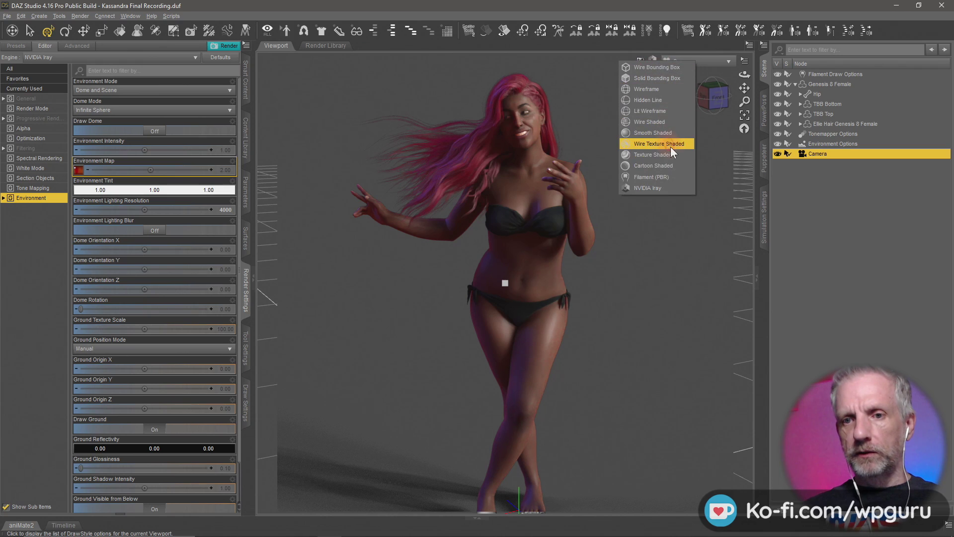
{"action": "left_click", "coordinate": [665, 178]}
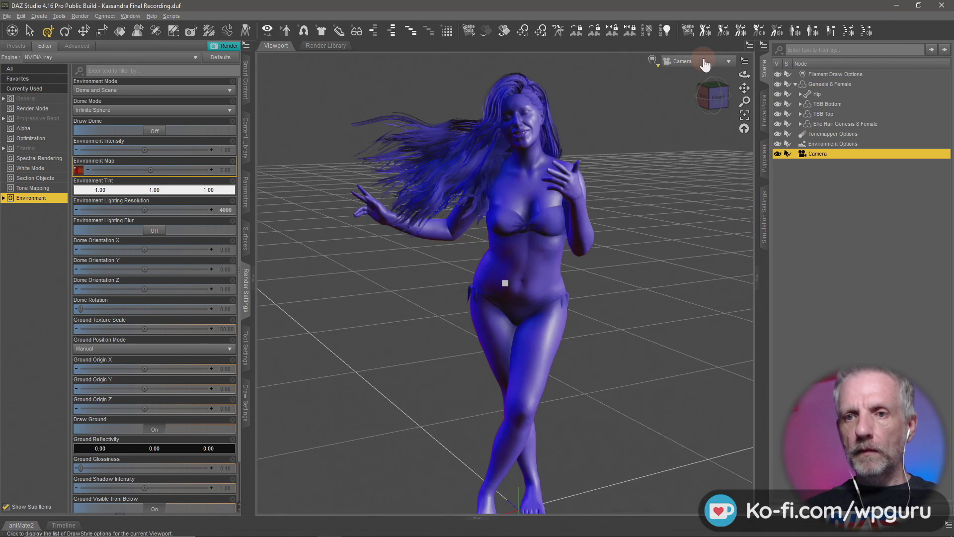
{"action": "left_click", "coordinate": [702, 59]}
{"action": "left_click", "coordinate": [696, 67]}
{"action": "left_click_drag", "start_coordinate": [611, 180], "coordinate": [572, 184], "text": "ctrl+alt"}
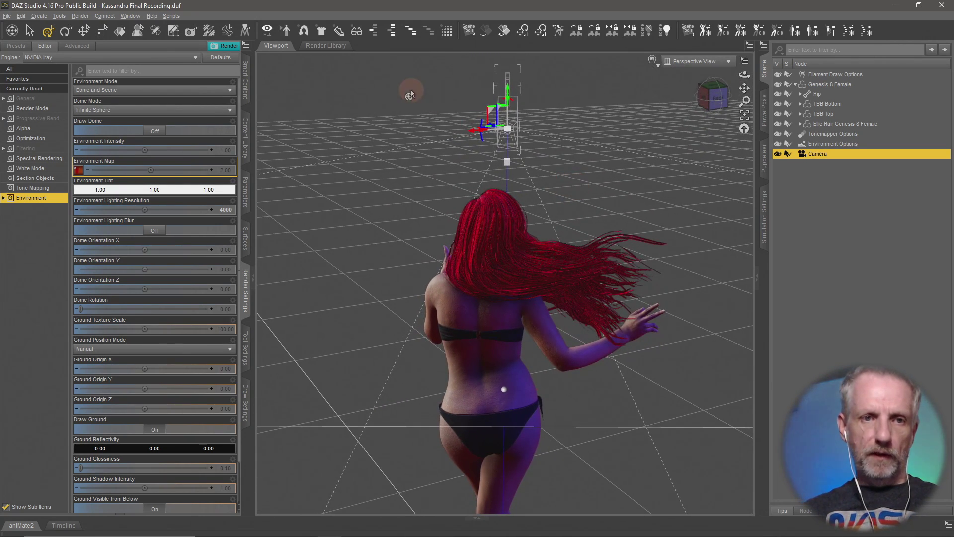
Step: Create a new spotlight named SpotLight, placed at the active perspective view behind the figure
{"action": "left_click", "coordinate": [39, 16]}
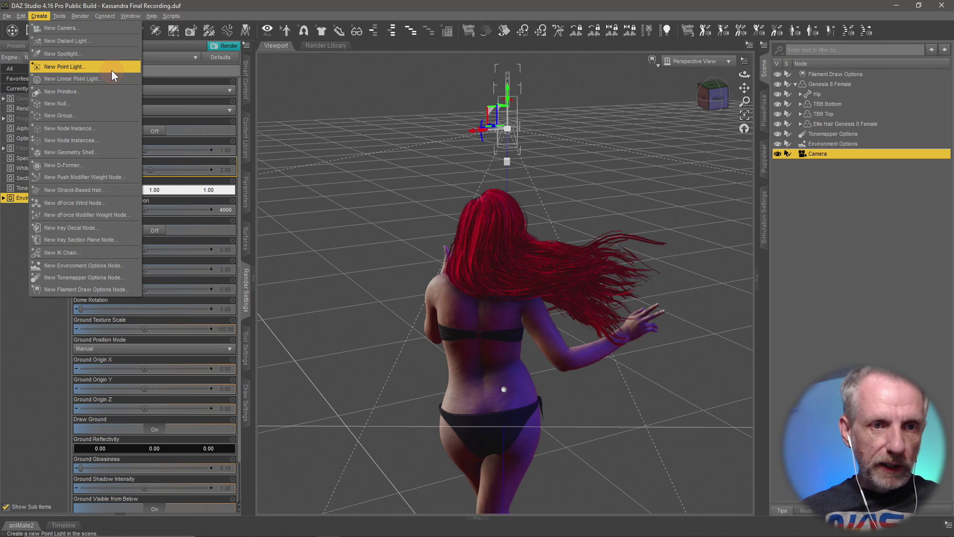
{"action": "left_click", "coordinate": [110, 54]}
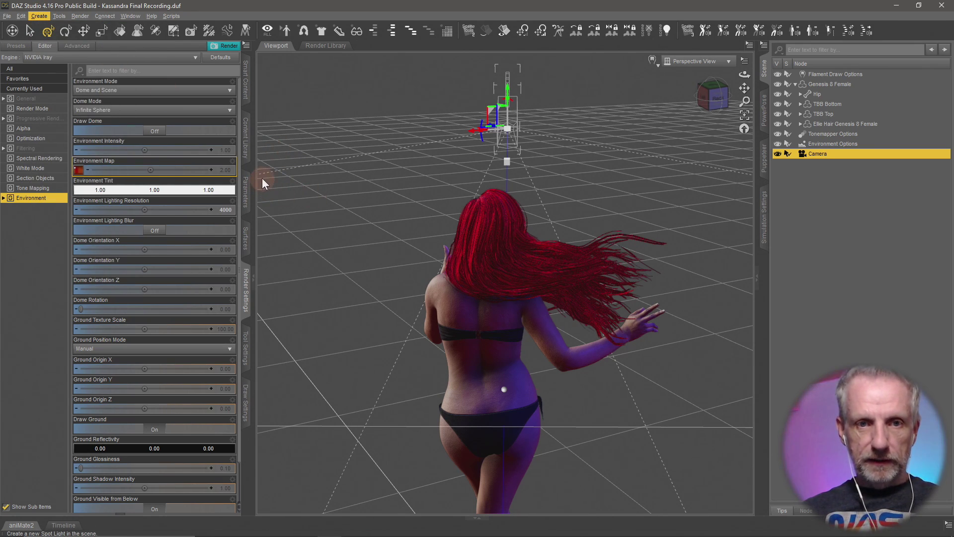
{"action": "left_click_drag", "start_coordinate": [482, 234], "coordinate": [355, 95]}
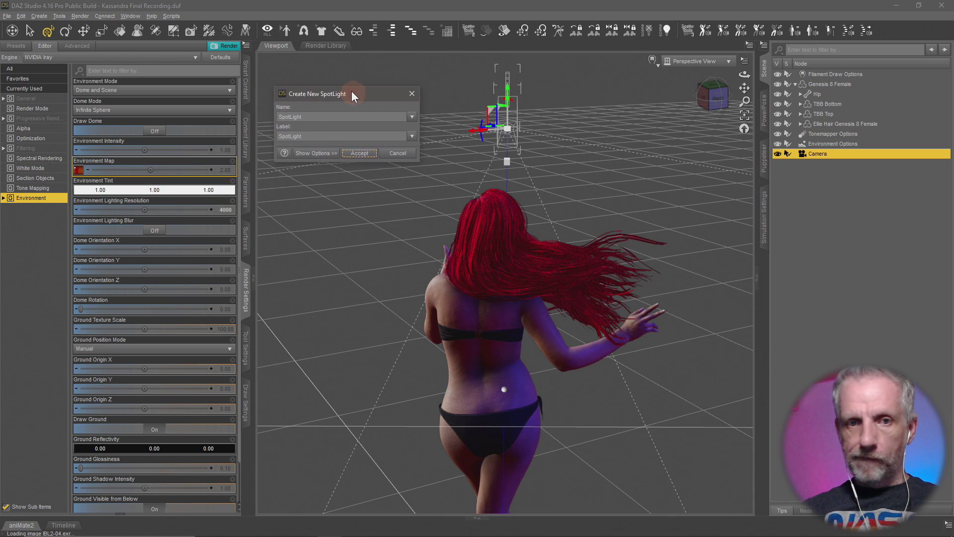
{"action": "left_click", "coordinate": [320, 158]}
{"action": "left_click", "coordinate": [321, 167]}
{"action": "left_click", "coordinate": [371, 215]}
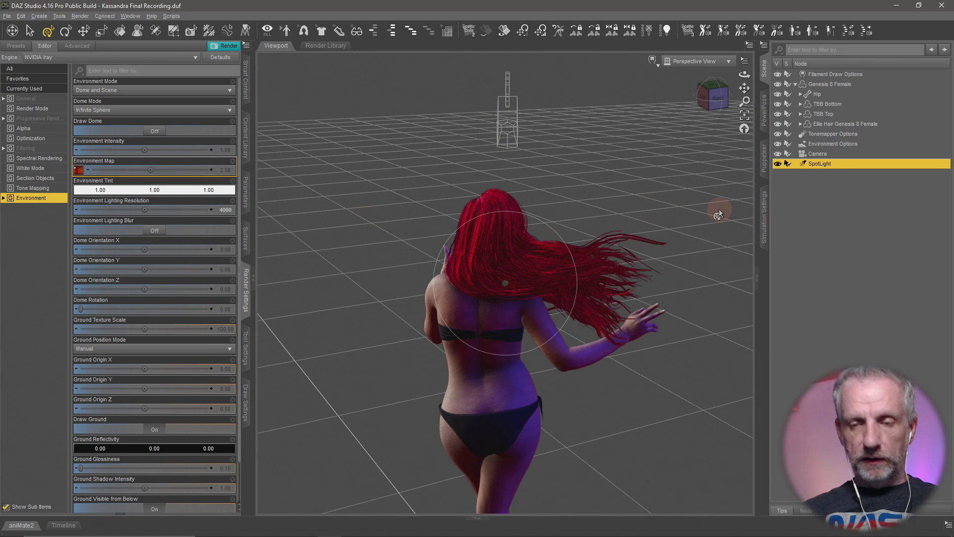
Step: Constrain the spotlight to point at the Genesis 8 Female's Chest Upper bone
{"action": "left_click", "coordinate": [245, 197]}
{"action": "left_click", "coordinate": [47, 150]}
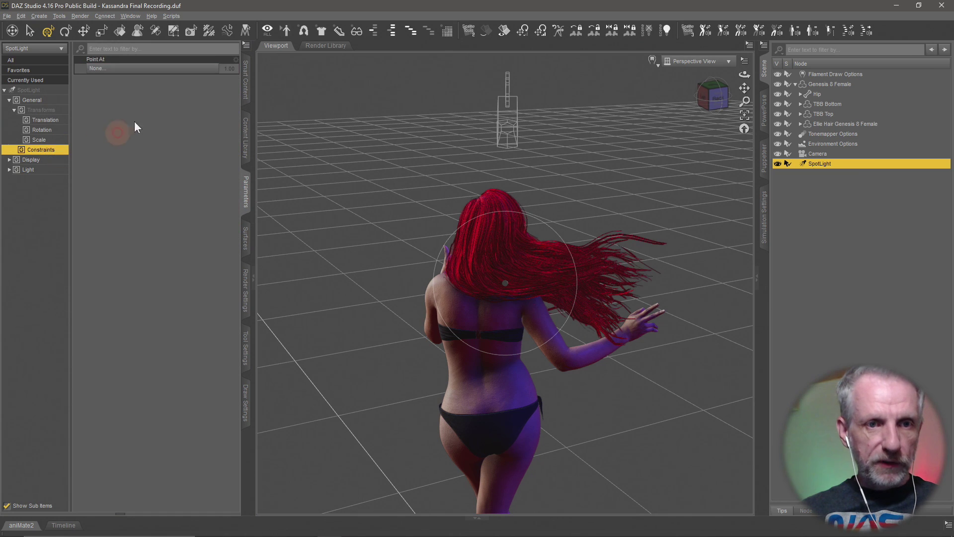
{"action": "left_click", "coordinate": [155, 65]}
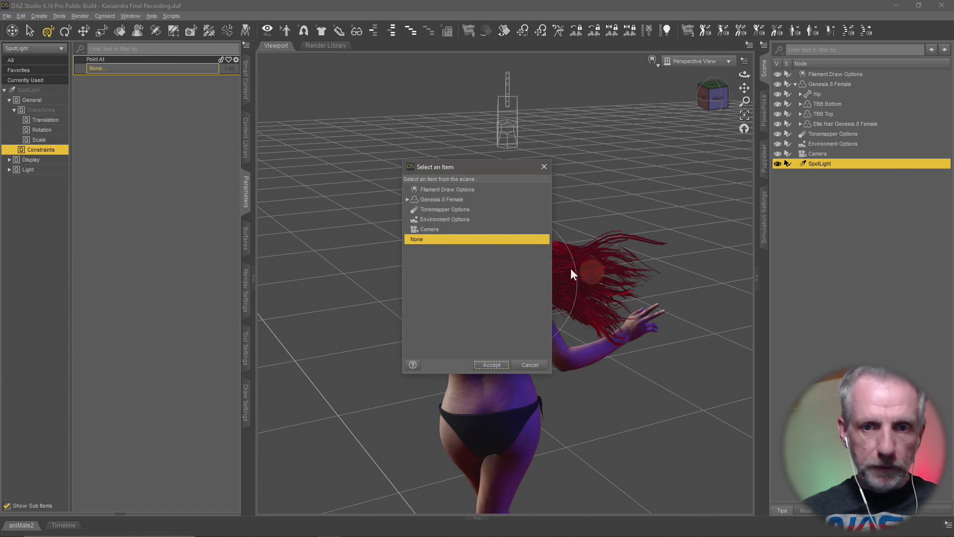
{"action": "double_click", "coordinate": [463, 199]}
{"action": "double_click", "coordinate": [450, 209]}
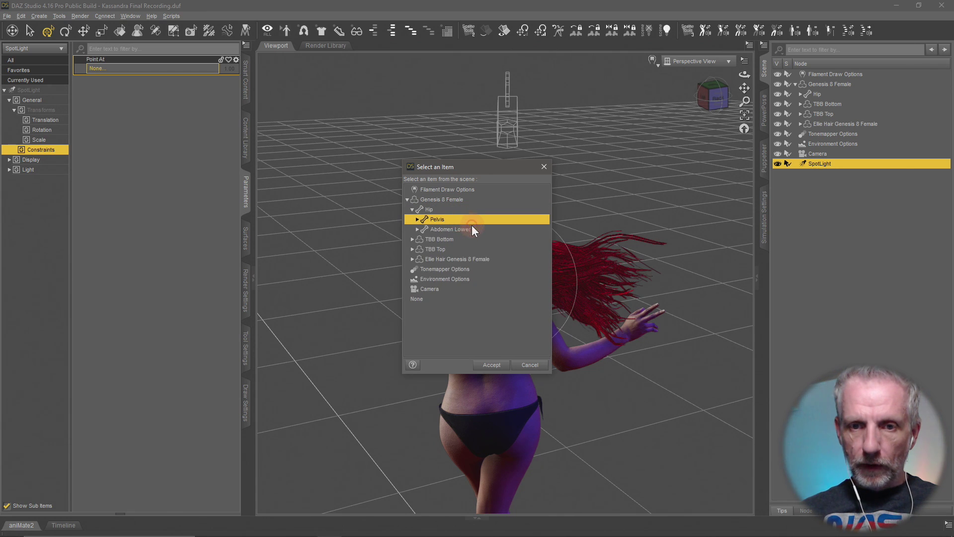
{"action": "left_click", "coordinate": [466, 229]}
{"action": "double_click", "coordinate": [466, 229]}
{"action": "double_click", "coordinate": [472, 238]}
{"action": "double_click", "coordinate": [479, 248]}
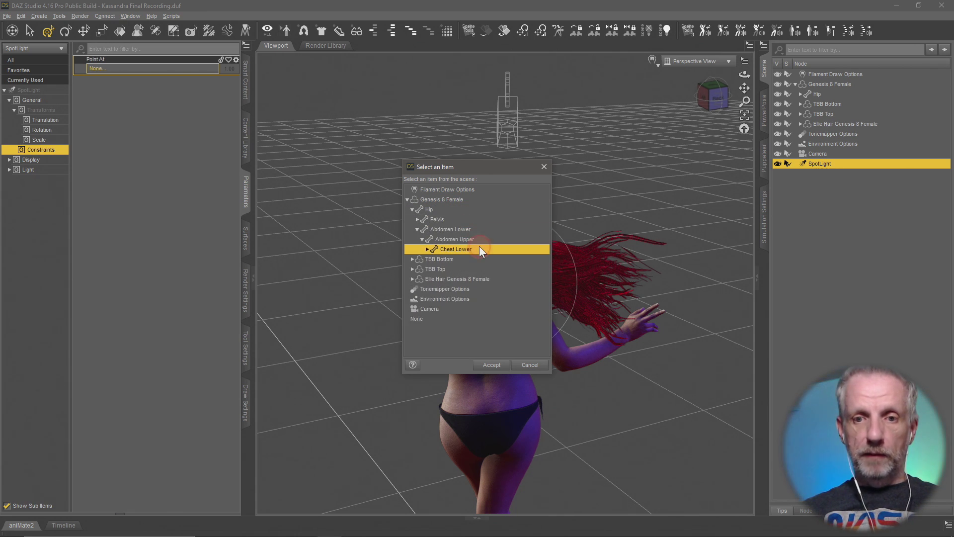
{"action": "left_click", "coordinate": [483, 259]}
{"action": "left_click", "coordinate": [492, 365]}
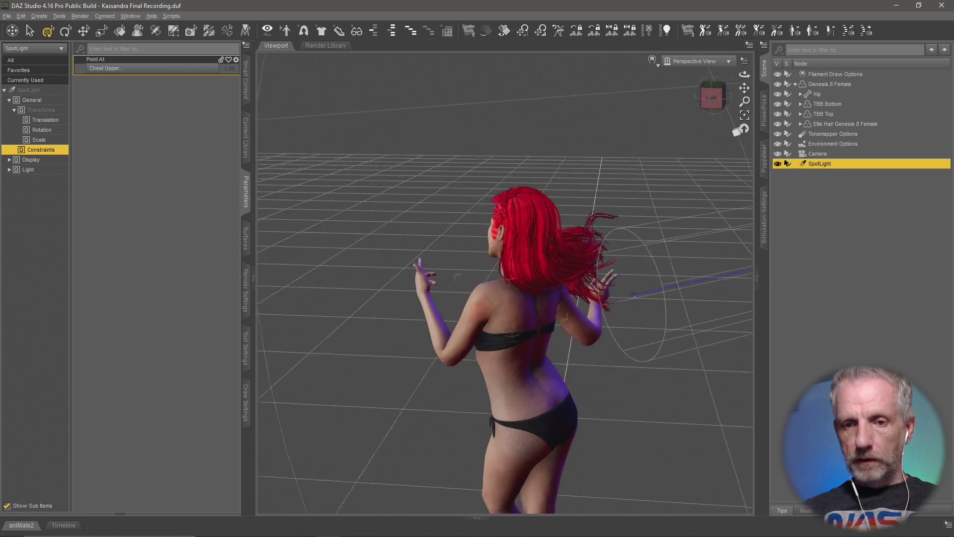
Step: Move the spotlight closer to the figure's back along its Z axis
{"action": "scroll", "coordinate": [465, 313], "scroll_direction": "down", "scroll_amount": 4}
{"action": "middle_click_drag", "start_coordinate": [465, 314], "coordinate": [458, 314]}
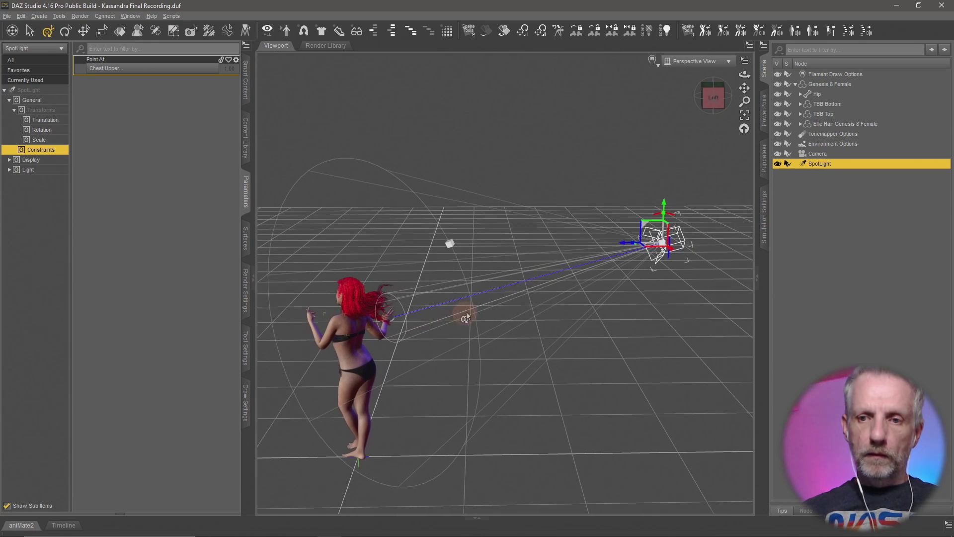
{"action": "left_click_drag", "start_coordinate": [625, 247], "coordinate": [527, 270]}
{"action": "middle_click_drag", "start_coordinate": [527, 270], "coordinate": [487, 280]}
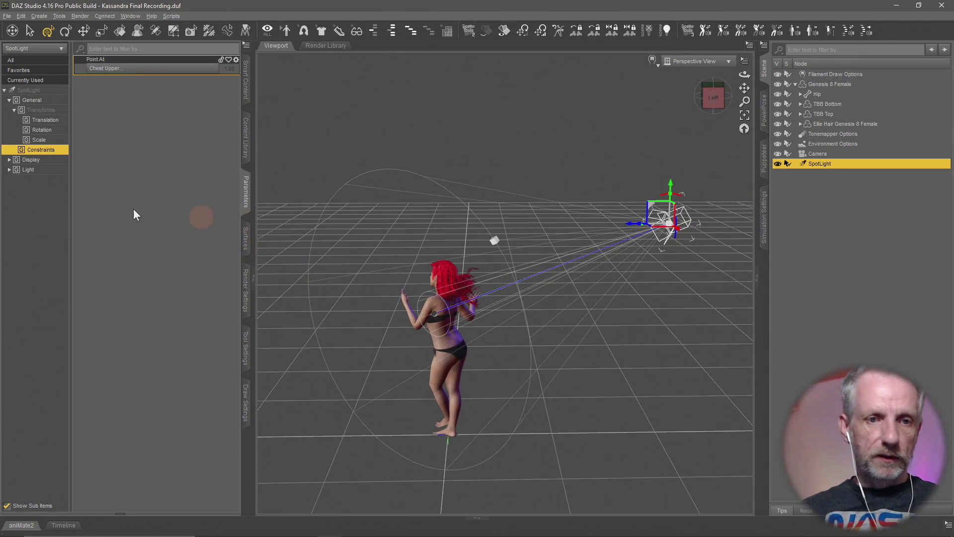
Step: Set the spotlight's Luminous Flux to 100000 lumen and its Temperature to 4000 K
{"action": "left_click", "coordinate": [29, 170]}
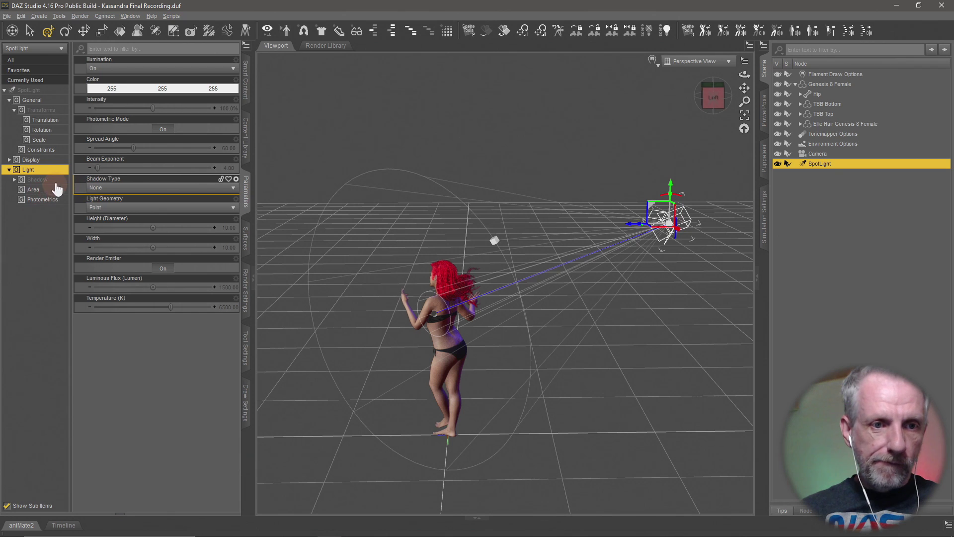
{"action": "left_click", "coordinate": [42, 200]}
{"action": "left_click", "coordinate": [230, 69]}
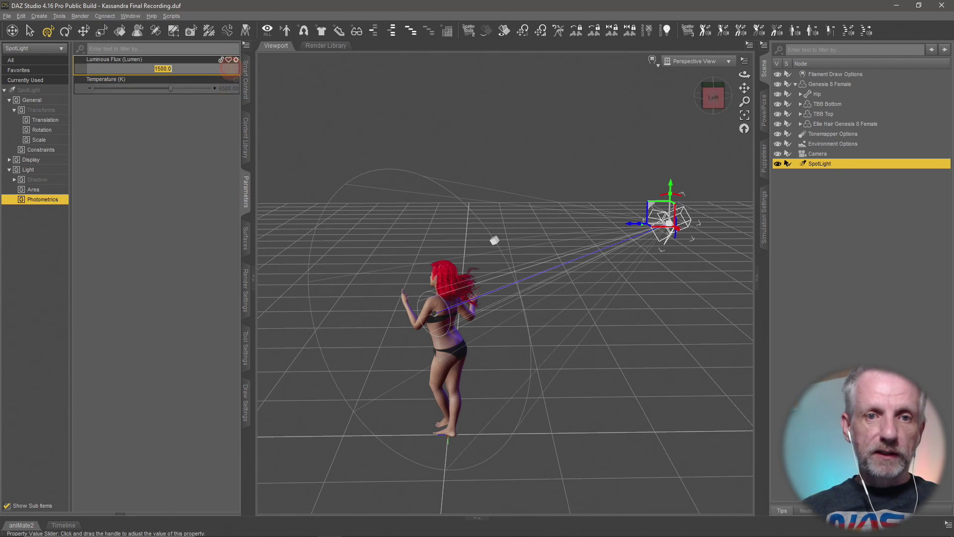
{"action": "type", "text": "100000"}
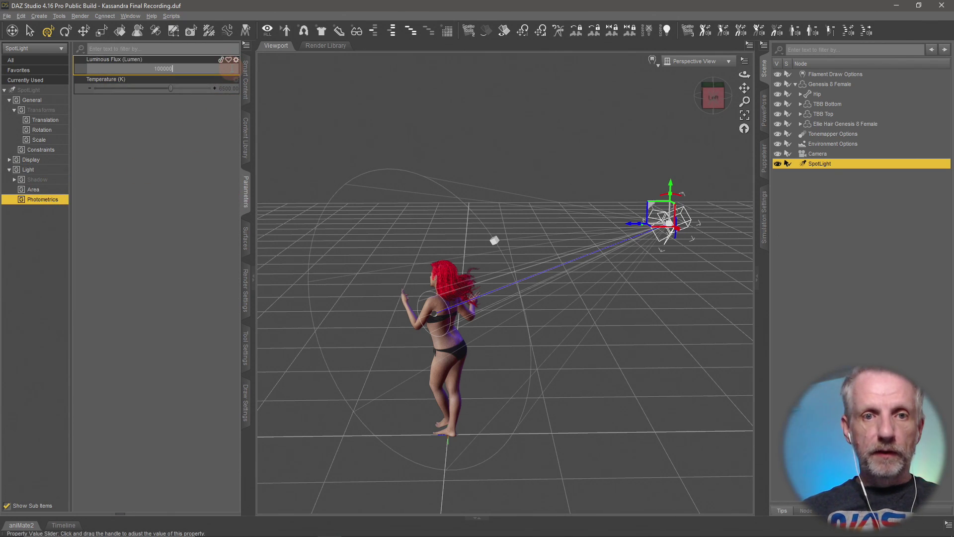
{"action": "key", "text": "Return"}
{"action": "left_click", "coordinate": [223, 88]}
{"action": "type", "text": "4"}
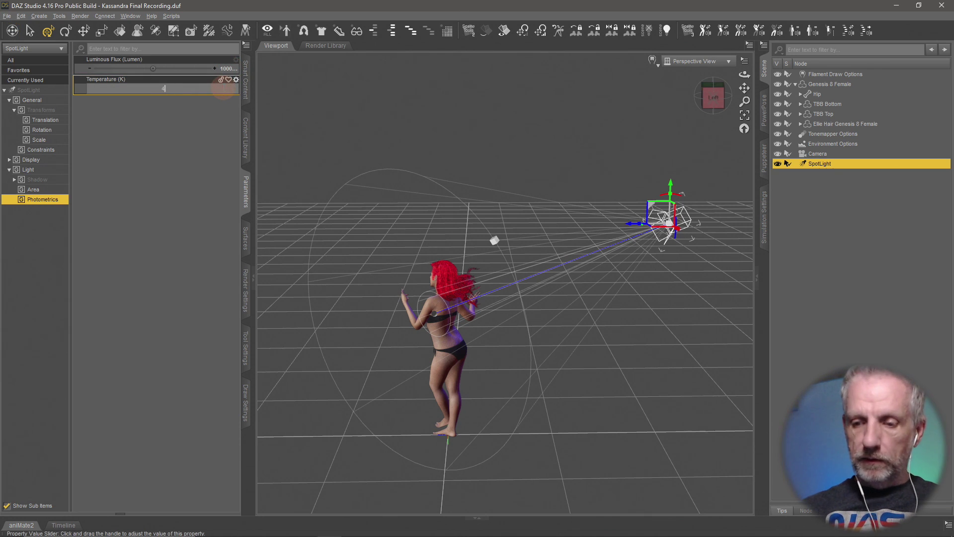
{"action": "type", "text": "000"}
{"action": "key", "text": "Return"}
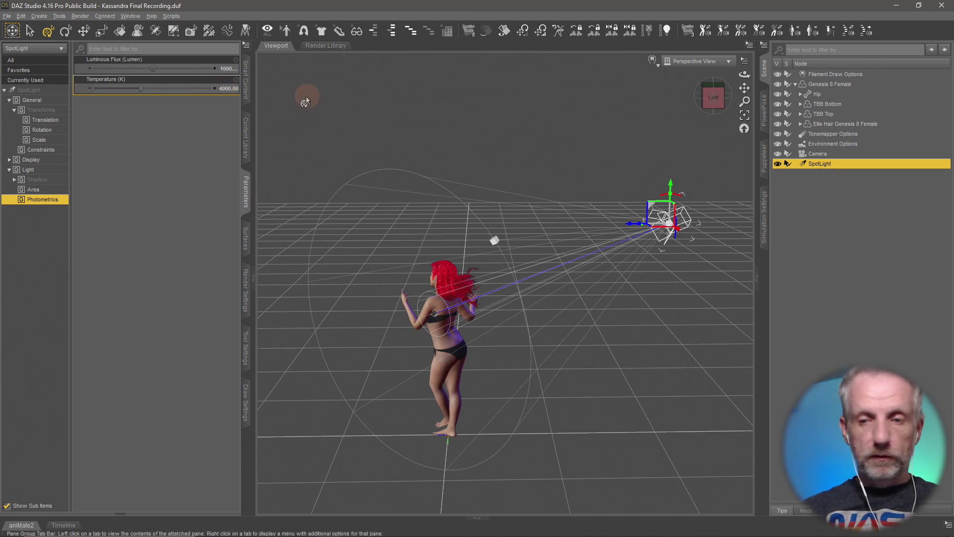
Step: Change the spotlight's Light Geometry to Disc
{"action": "left_click", "coordinate": [35, 189]}
{"action": "left_click", "coordinate": [192, 69]}
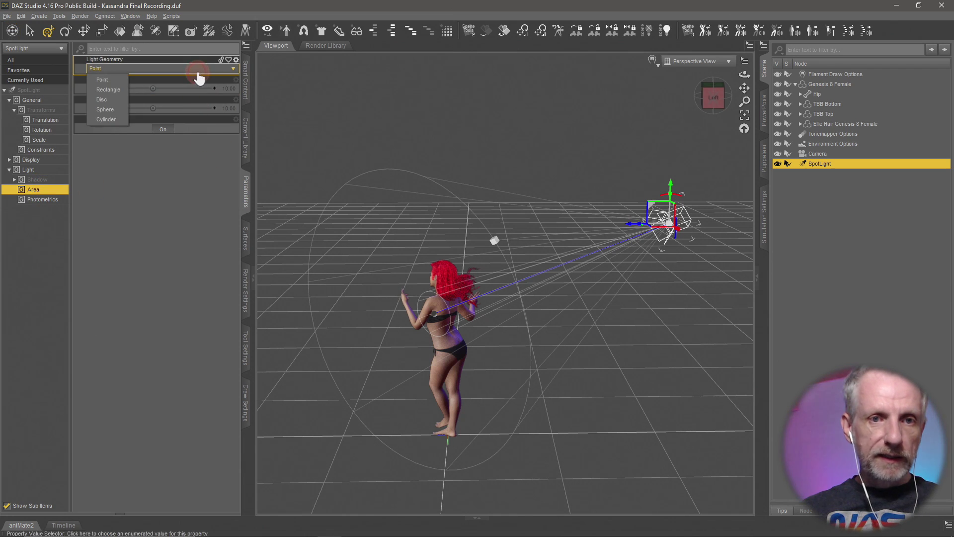
{"action": "left_click", "coordinate": [120, 99]}
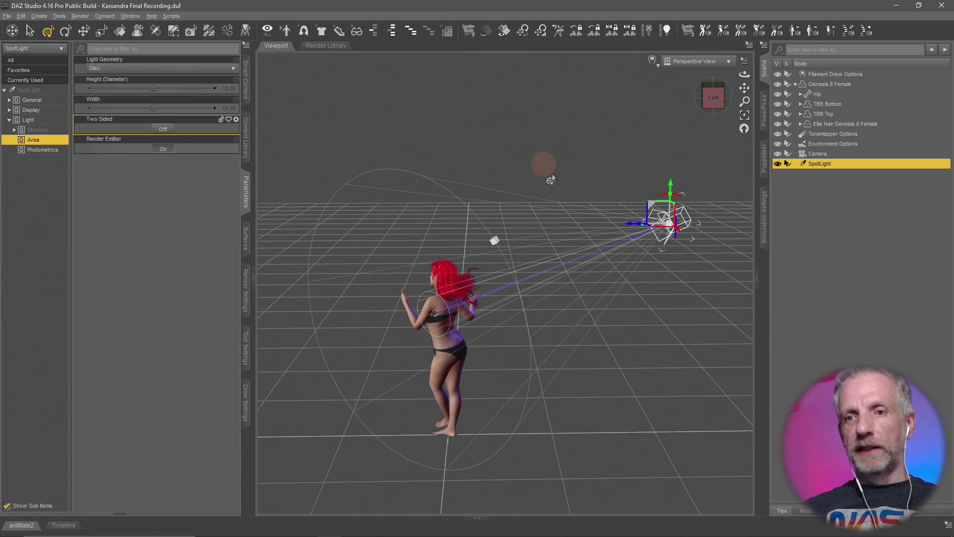
Step: Look through the scene's Camera in the viewport and set its draw style to NVIDIA Iray
{"action": "left_click", "coordinate": [696, 61]}
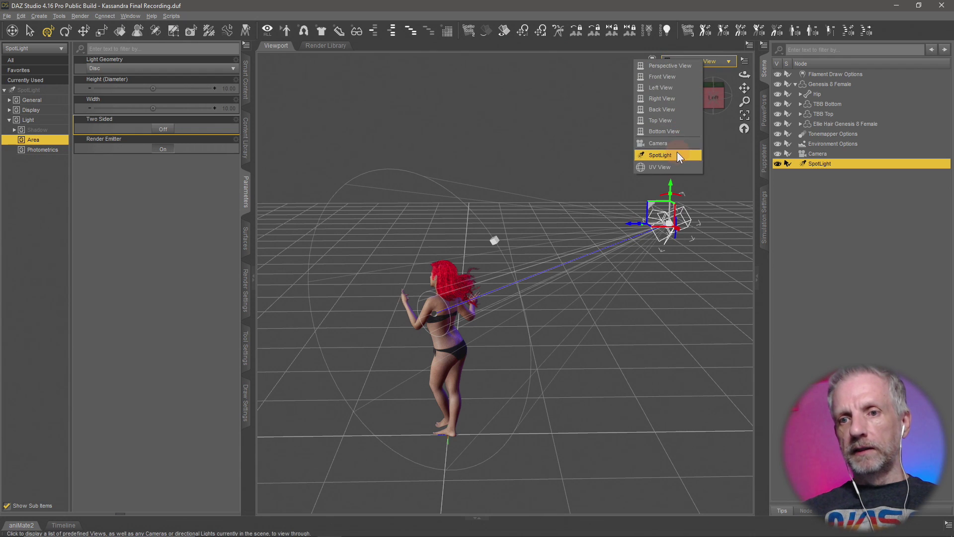
{"action": "left_click", "coordinate": [677, 152]}
{"action": "left_click", "coordinate": [652, 60]}
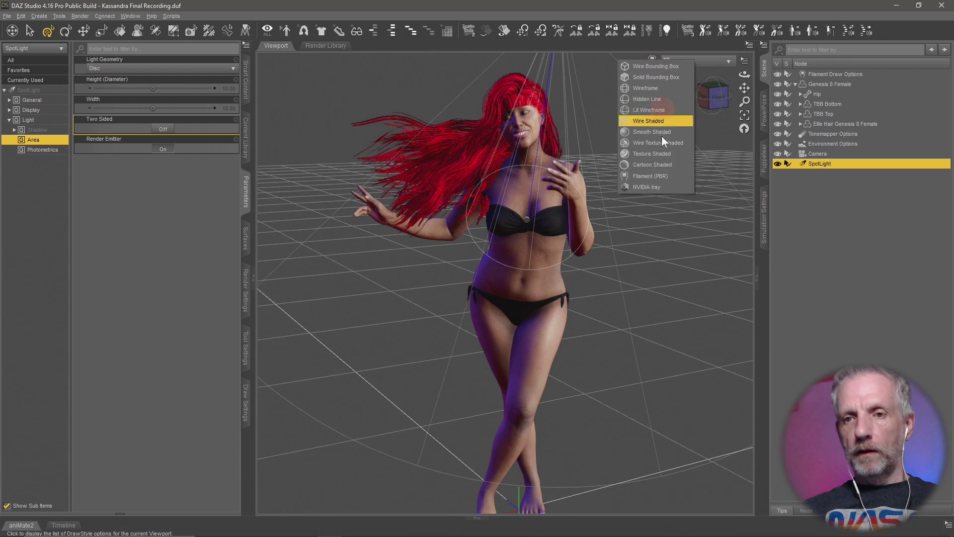
{"action": "left_click", "coordinate": [794, 258]}
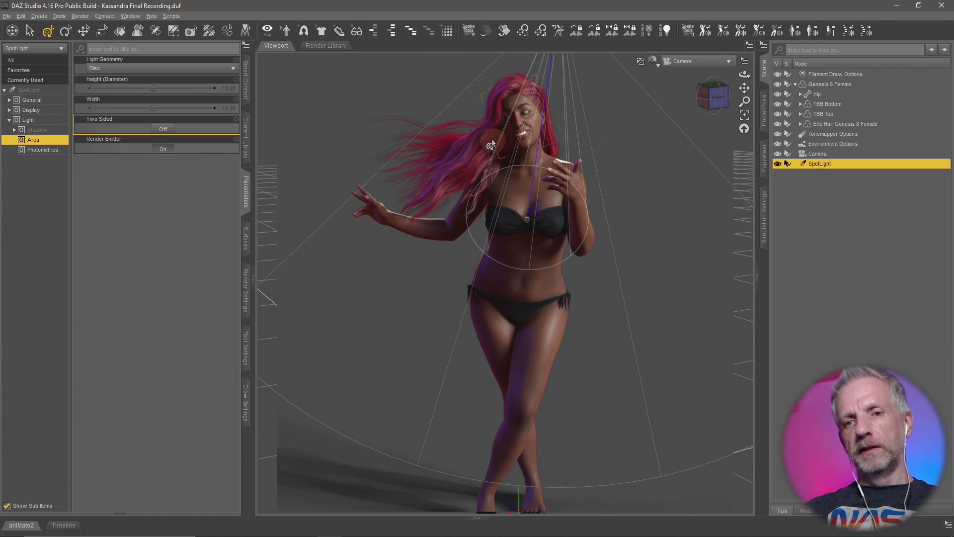
Step: Split the viewport into a Top and Bottom layout and set the lower viewport to Perspective View
{"action": "left_click", "coordinate": [125, 17]}
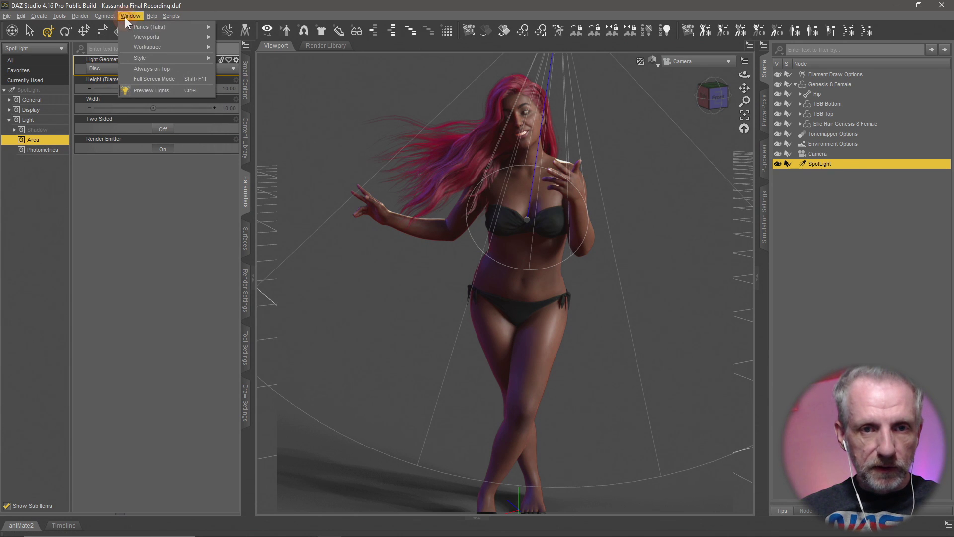
{"action": "mouse_move", "coordinate": [197, 46]}
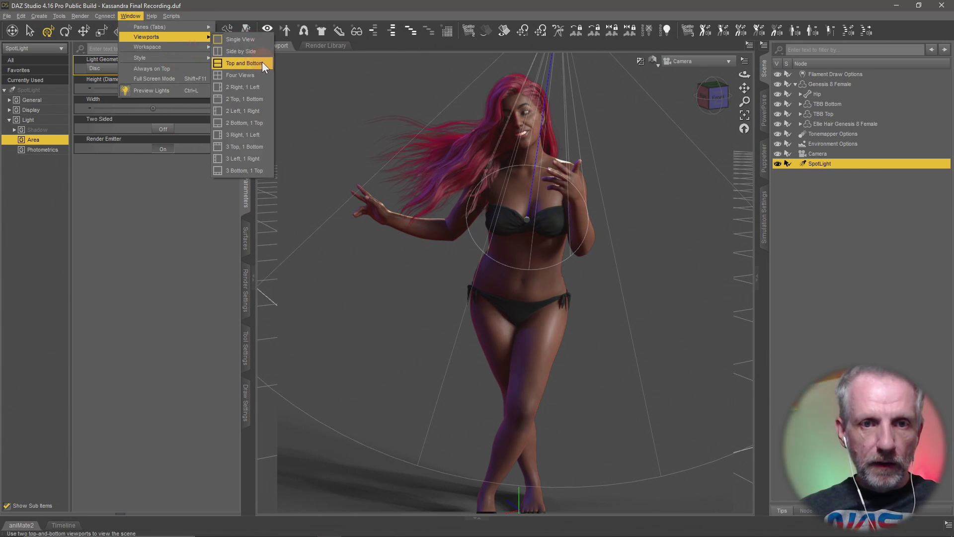
{"action": "left_click", "coordinate": [244, 64]}
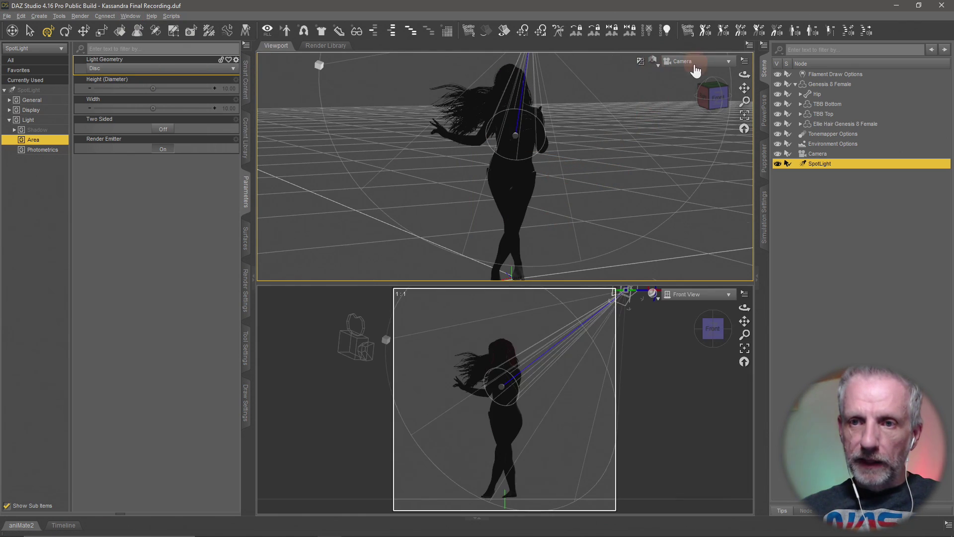
{"action": "left_click", "coordinate": [695, 295]}
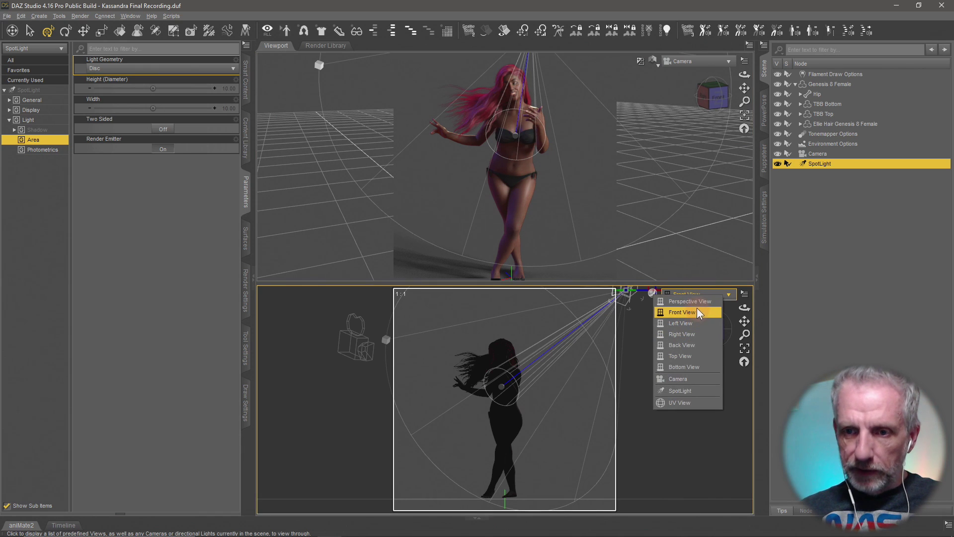
{"action": "left_click", "coordinate": [696, 302]}
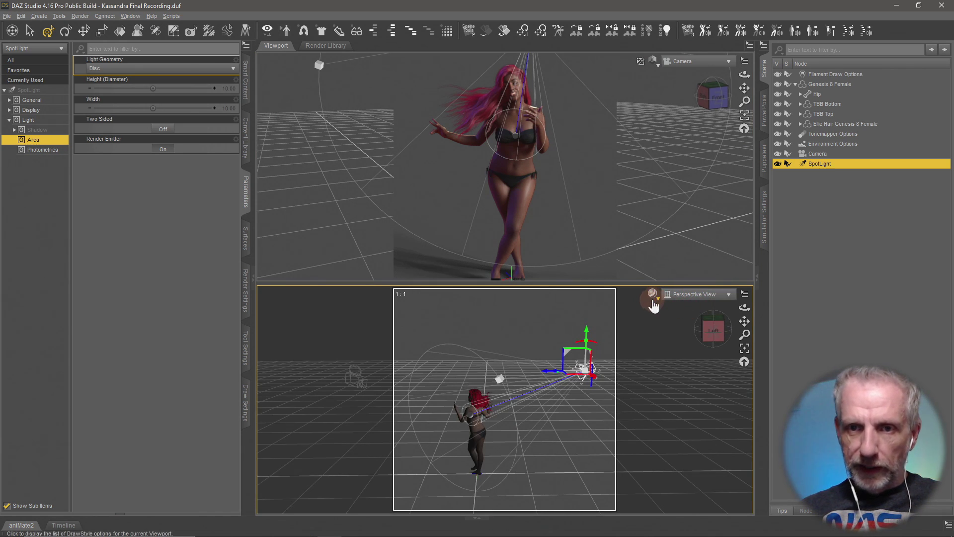
Step: Show the aspect frame in the camera viewport and hide it in the perspective viewport
{"action": "left_click", "coordinate": [745, 60]}
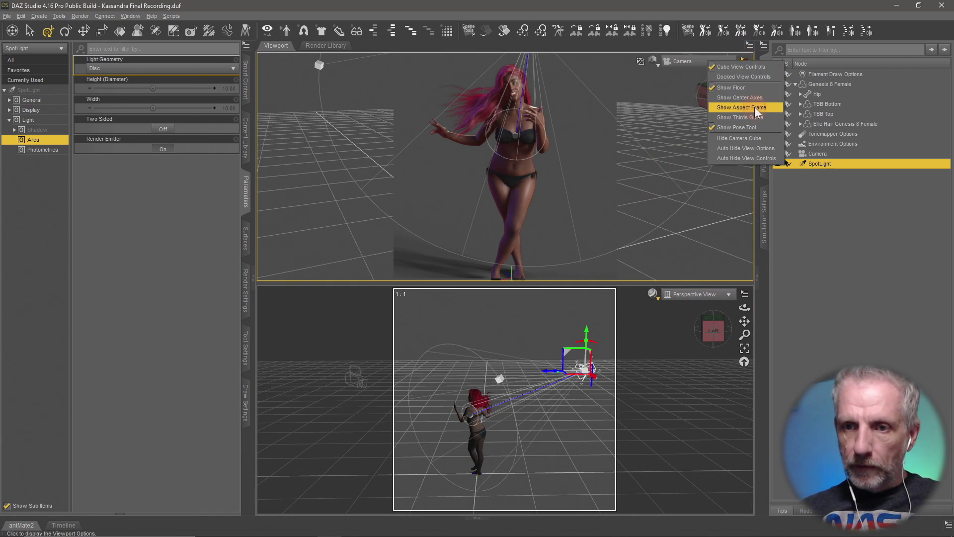
{"action": "left_click", "coordinate": [756, 109]}
{"action": "left_click", "coordinate": [745, 294]}
{"action": "left_click", "coordinate": [746, 347]}
{"action": "left_click", "coordinate": [745, 347]}
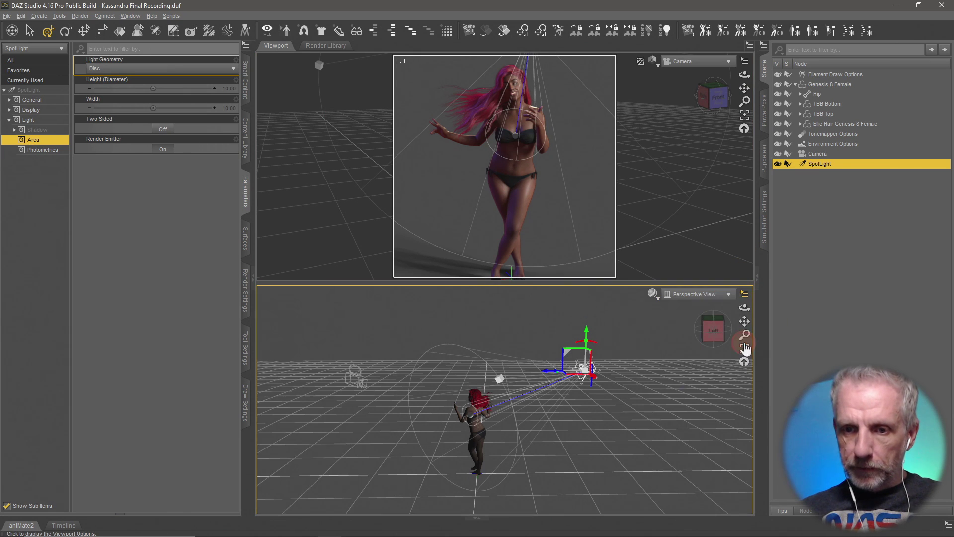
Step: Slide the spotlight along its X axis behind the figure toward the side where the hair is flowing
{"action": "middle_click_drag", "start_coordinate": [628, 386], "coordinate": [669, 398]}
{"action": "middle_click_drag", "start_coordinate": [477, 463], "coordinate": [518, 446]}
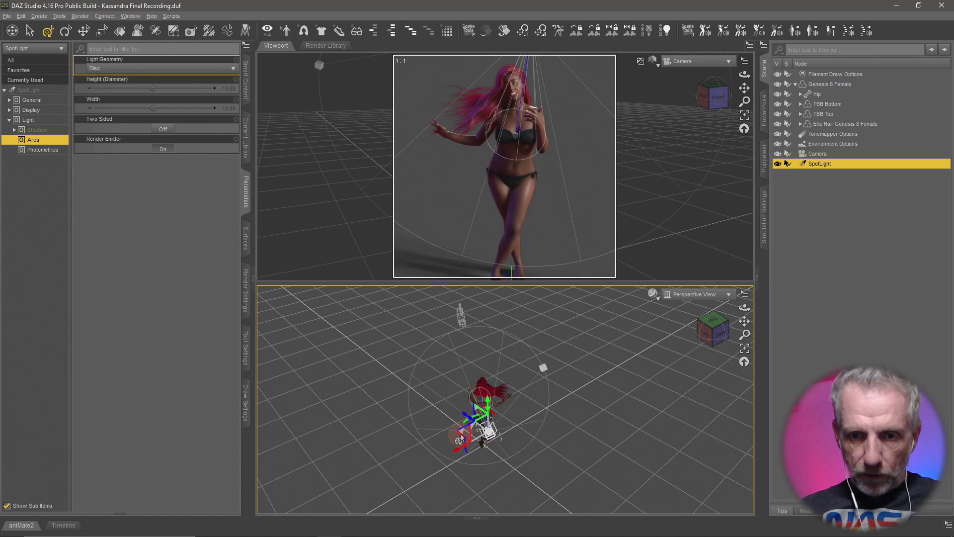
{"action": "left_click_drag", "start_coordinate": [466, 440], "coordinate": [528, 431]}
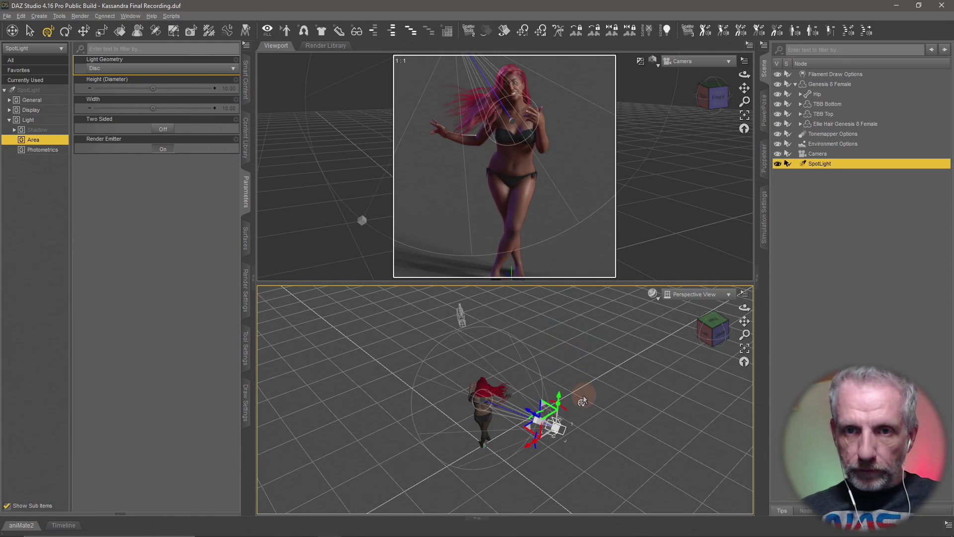
Step: Try raising the spotlight along its Y axis, and return it to its previous height
{"action": "middle_click_drag", "start_coordinate": [567, 423], "coordinate": [571, 438]}
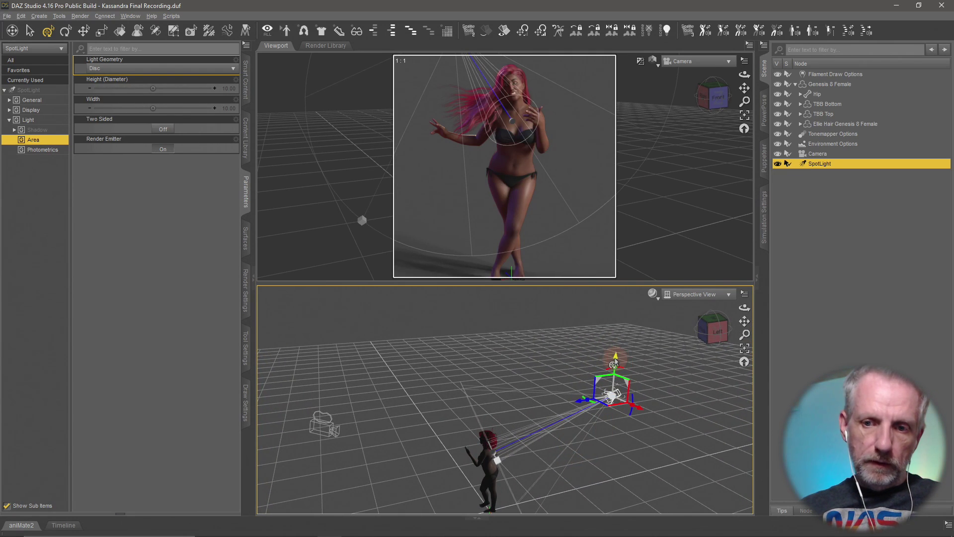
{"action": "left_click_drag", "start_coordinate": [616, 359], "coordinate": [607, 337]}
{"action": "middle_click_drag", "start_coordinate": [630, 364], "coordinate": [633, 387]}
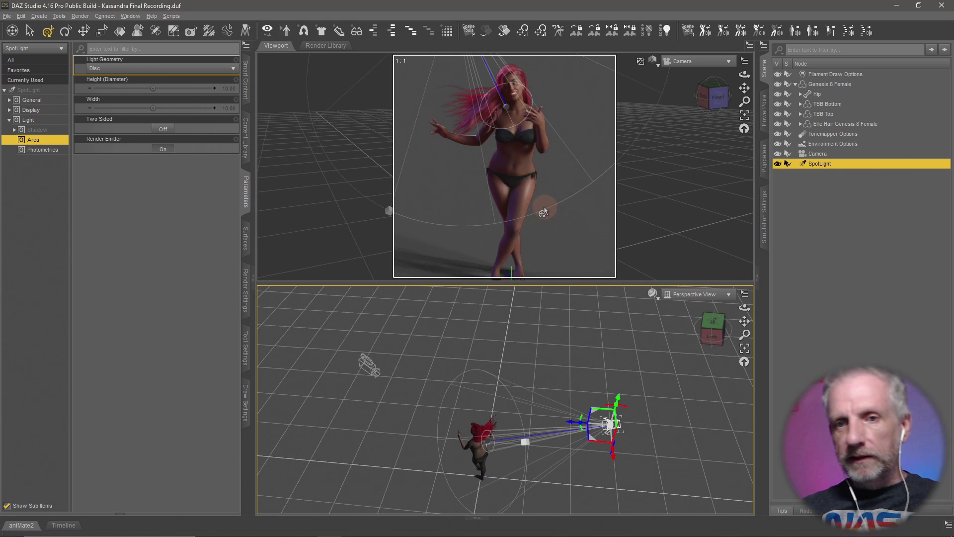
{"action": "left_click_drag", "start_coordinate": [582, 334], "coordinate": [582, 362]}
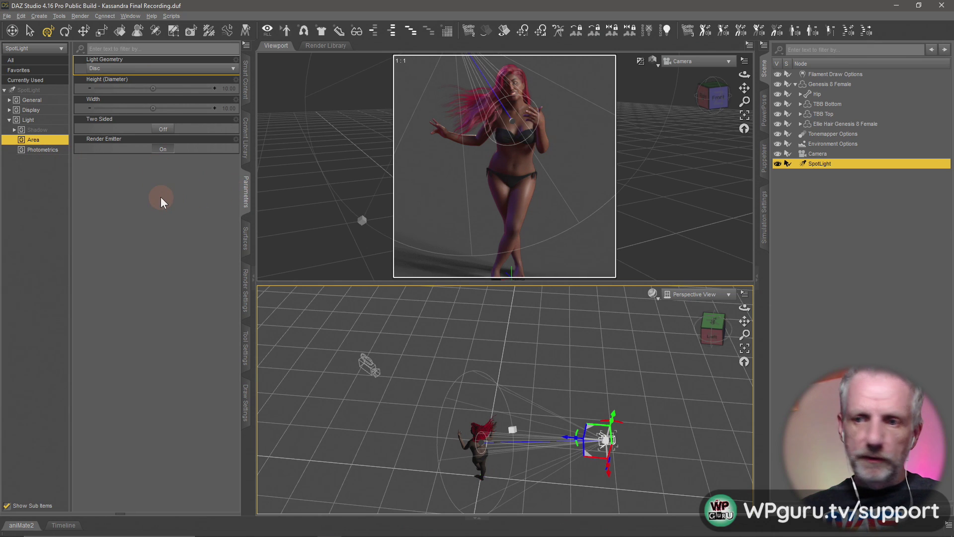
Step: Double the spotlight's Luminous Flux to 200000 lumen
{"action": "left_click", "coordinate": [49, 151]}
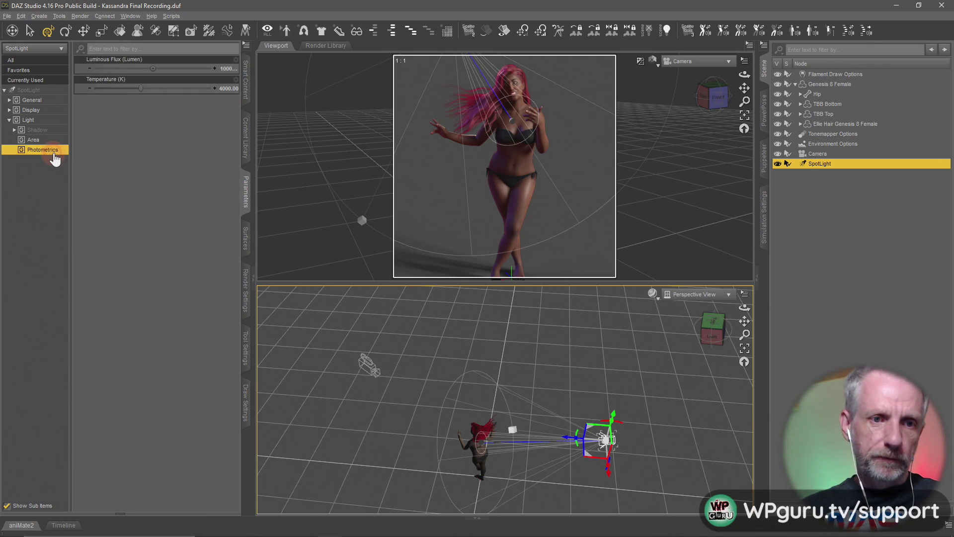
{"action": "left_click", "coordinate": [230, 69]}
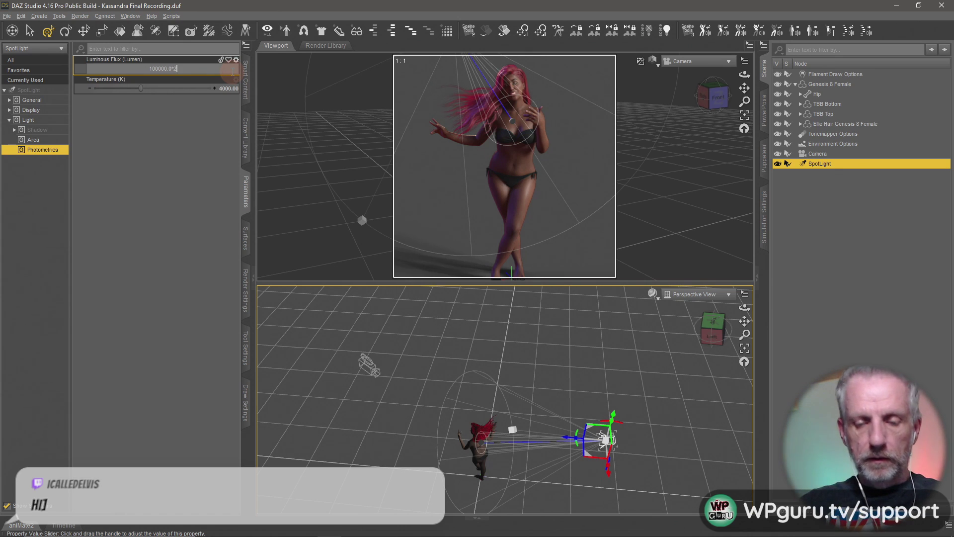
{"action": "type", "text": "2000"}
{"action": "key", "text": "Return"}
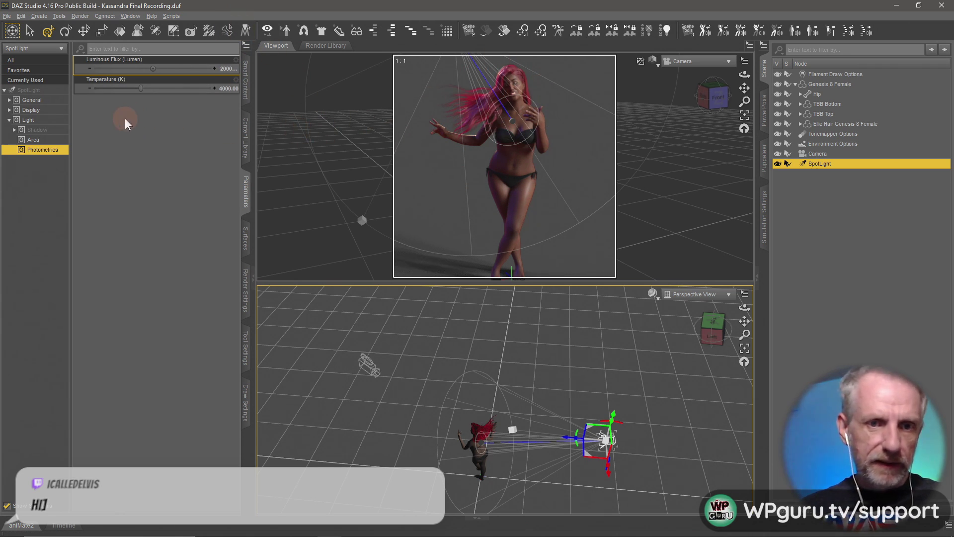
Step: Set the spotlight's area Height (Diameter) and Width to 50
{"action": "left_click", "coordinate": [56, 141]}
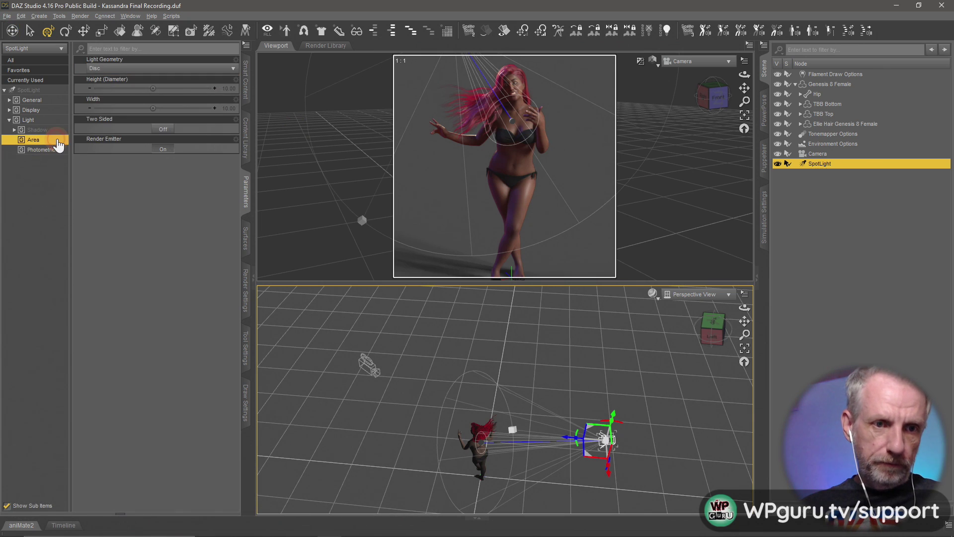
{"action": "left_click", "coordinate": [230, 88]}
{"action": "type", "text": "50"}
{"action": "key", "text": "Return"}
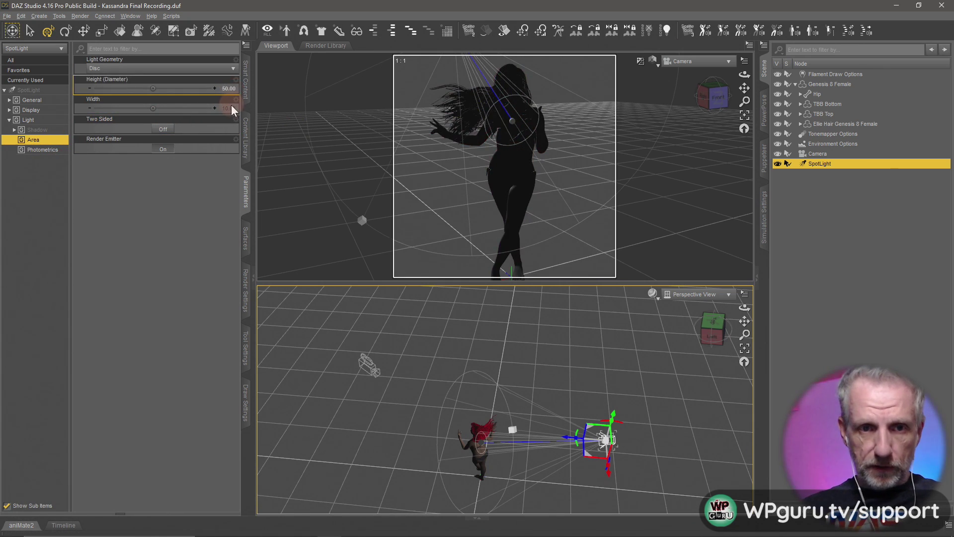
{"action": "left_click", "coordinate": [226, 108]}
{"action": "type", "text": "50"}
{"action": "key", "text": "Return"}
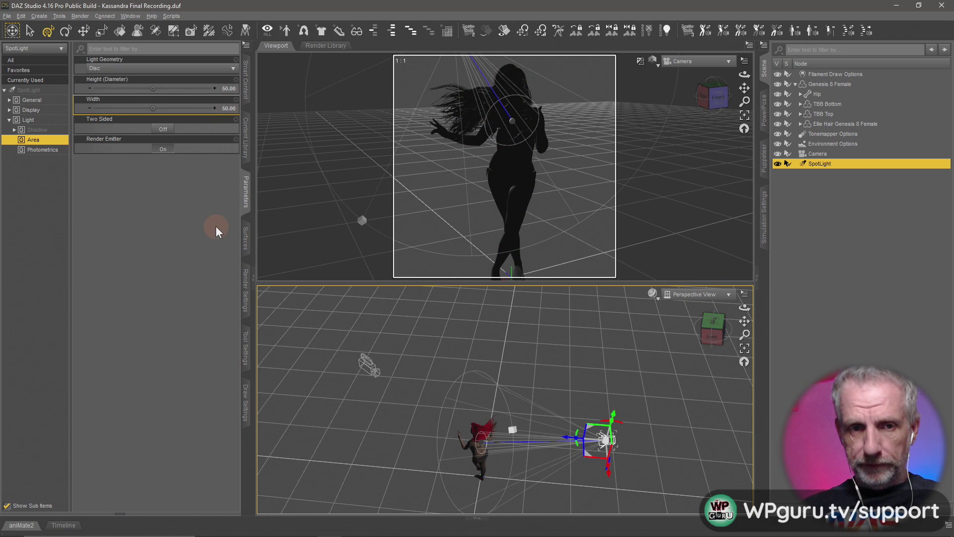
Step: Examine the lit figure in an enlarged camera viewport and the spotlight's placement from several angles in an enlarged perspective viewport
{"action": "left_click", "coordinate": [52, 150]}
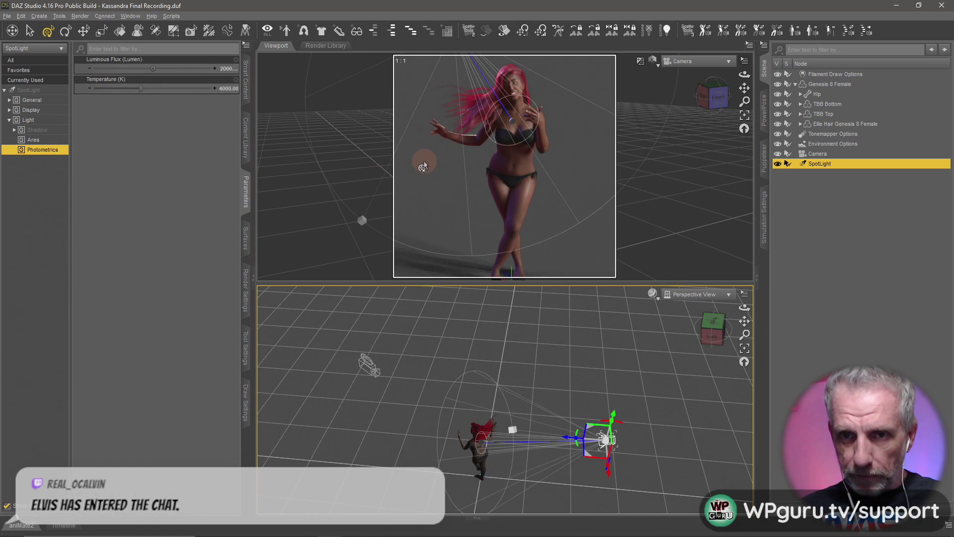
{"action": "left_click_drag", "start_coordinate": [467, 284], "coordinate": [487, 409]}
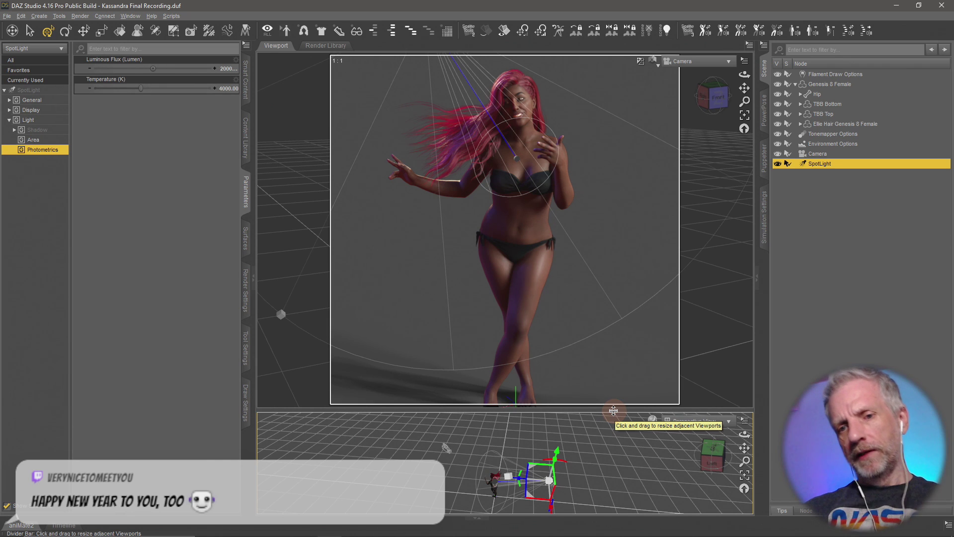
{"action": "left_click_drag", "start_coordinate": [613, 410], "coordinate": [616, 258]}
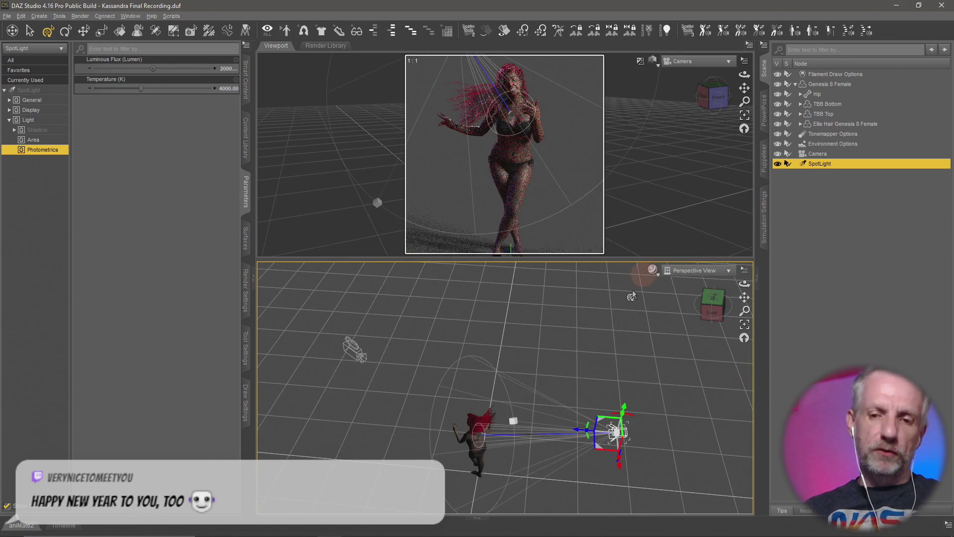
{"action": "left_click_drag", "start_coordinate": [512, 417], "coordinate": [511, 365]}
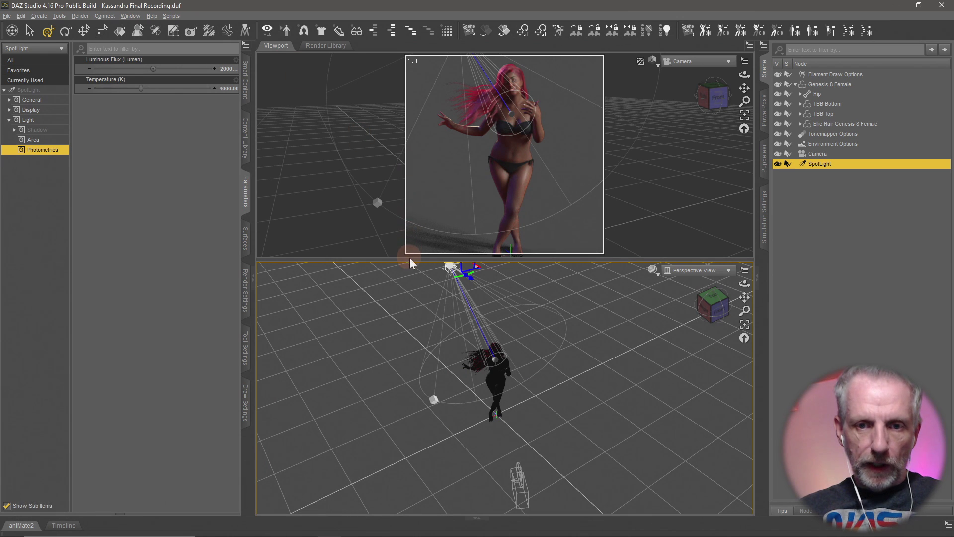
{"action": "left_click_drag", "start_coordinate": [410, 258], "coordinate": [410, 178]}
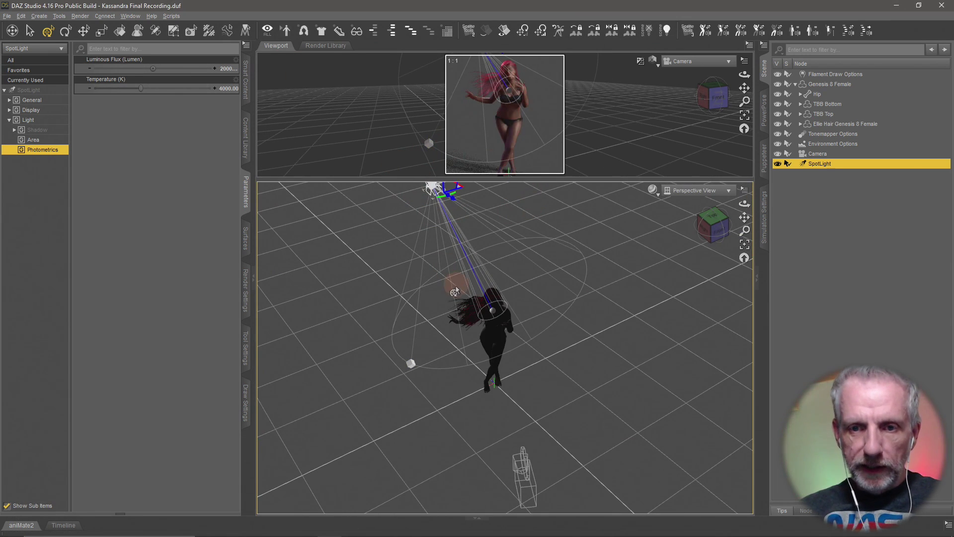
{"action": "left_click_drag", "start_coordinate": [407, 322], "coordinate": [309, 283]}
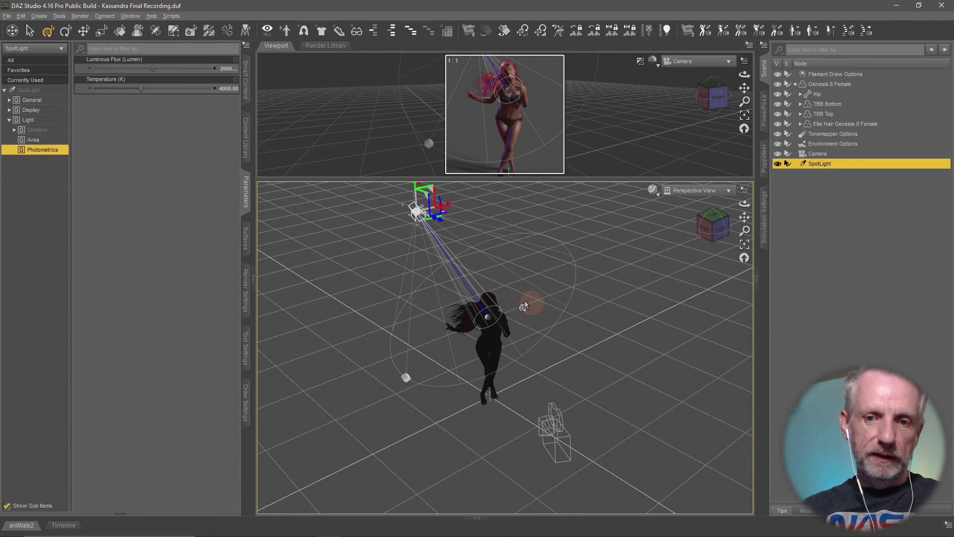
{"action": "left_click_drag", "start_coordinate": [520, 305], "coordinate": [522, 300]}
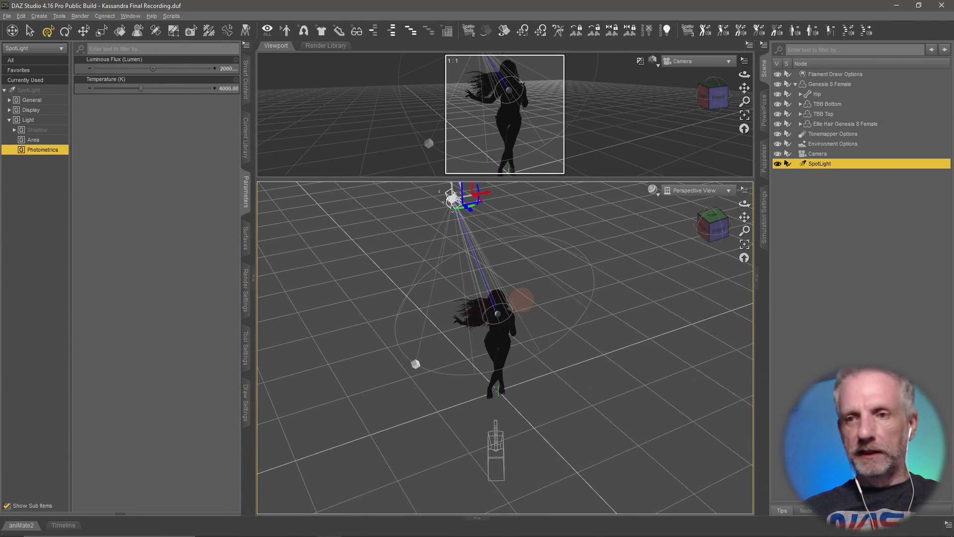
Step: Set the camera viewport's draw style to Filament (PBR) and return to the Single View layout
{"action": "left_click", "coordinate": [654, 60]}
{"action": "left_click", "coordinate": [674, 182]}
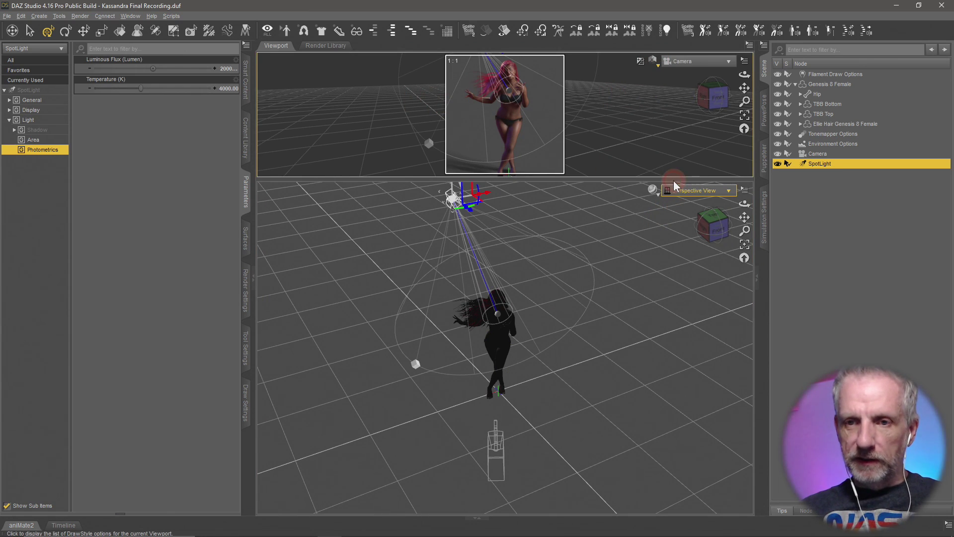
{"action": "left_click", "coordinate": [130, 16]}
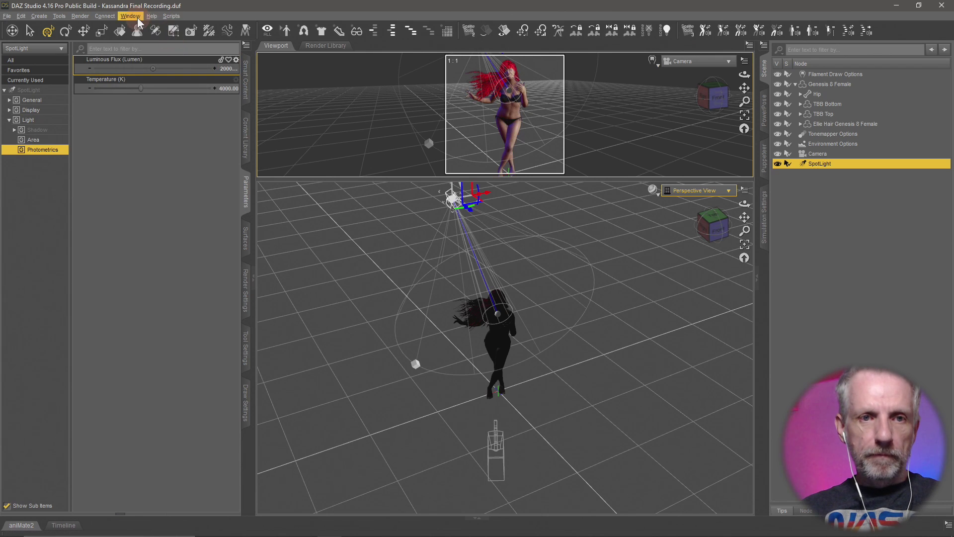
{"action": "mouse_move", "coordinate": [178, 36]}
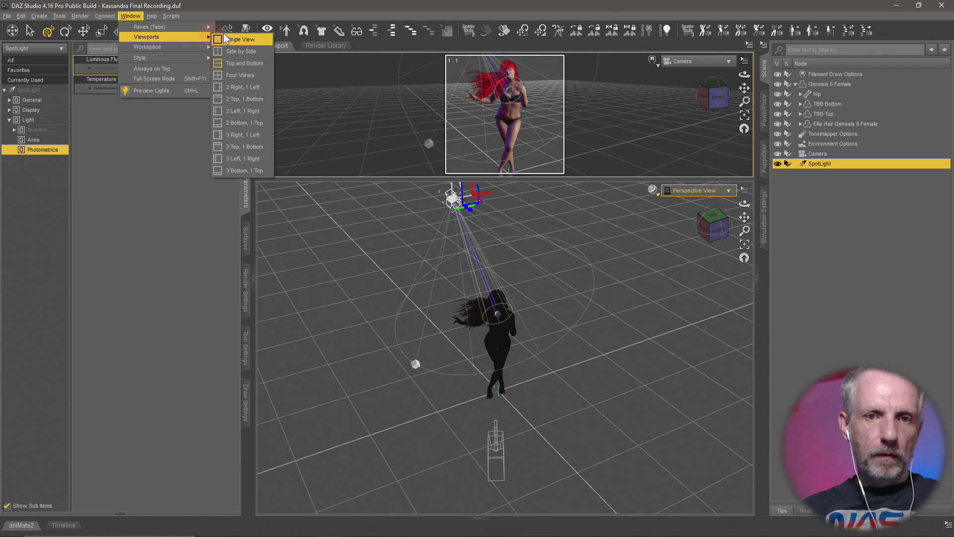
{"action": "left_click", "coordinate": [237, 40]}
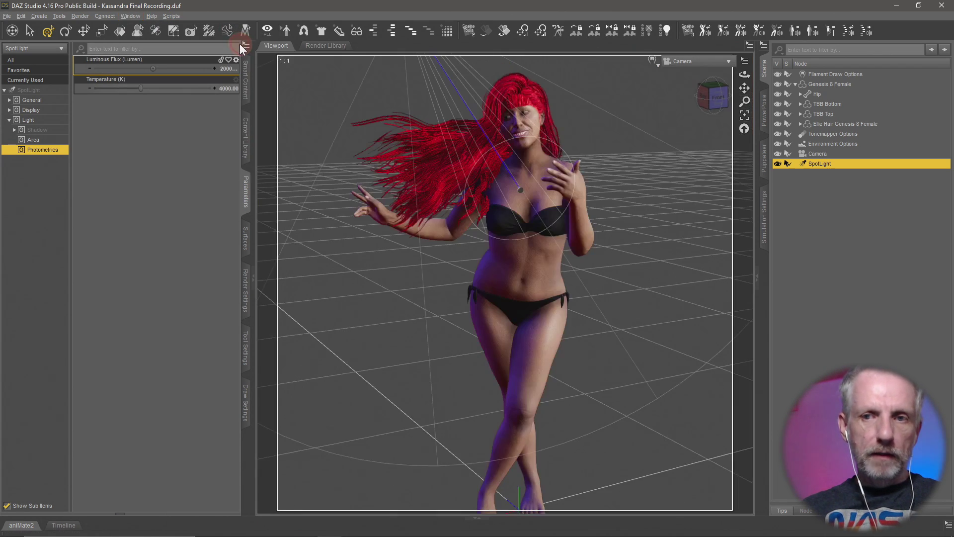
Step: Add an Aux Viewport pane to the pane group that holds the Scene pane
{"action": "right_click", "coordinate": [765, 260]}
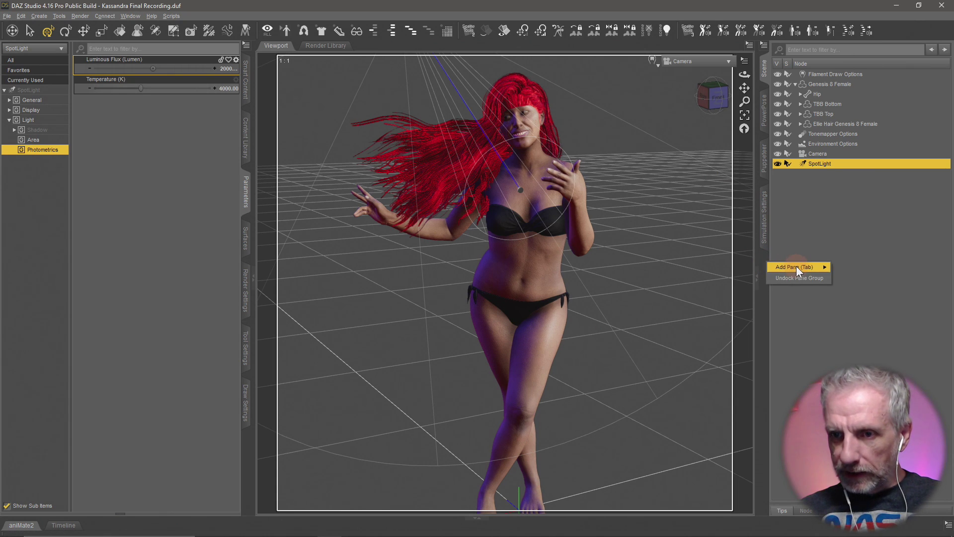
{"action": "mouse_move", "coordinate": [796, 267]}
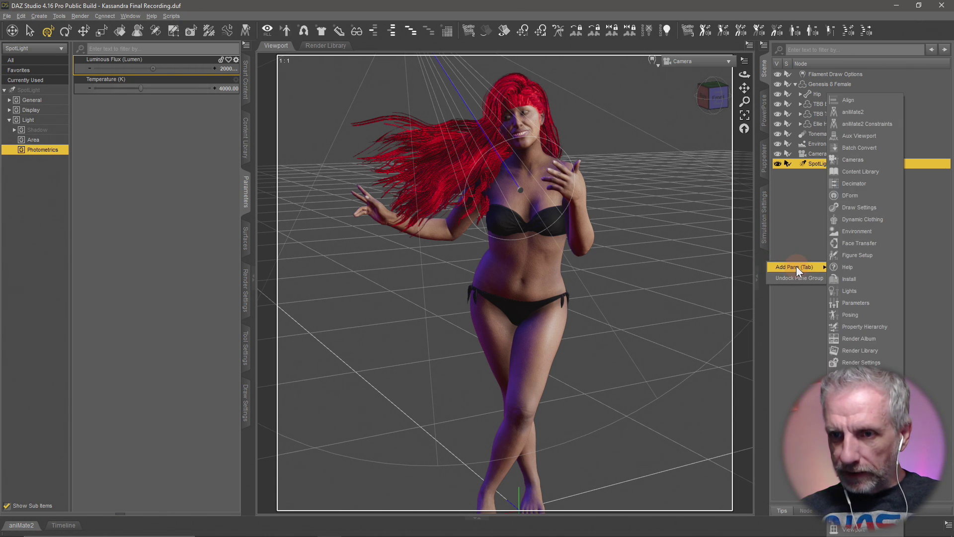
{"action": "left_click", "coordinate": [883, 135]}
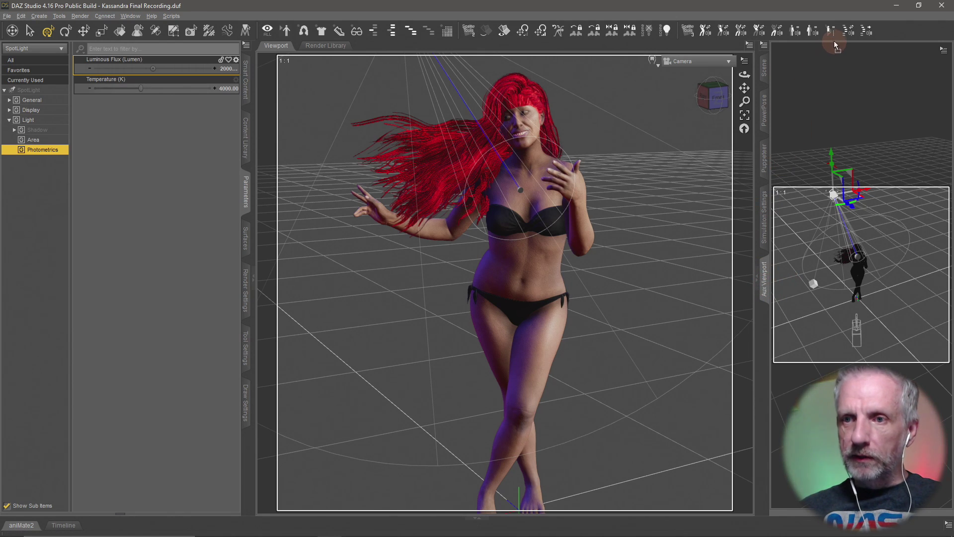
Step: Undock the Aux Viewport pane, dock it above the Scene pane, and enlarge its height to fit a square view
{"action": "left_click_drag", "start_coordinate": [800, 51], "coordinate": [825, 43]}
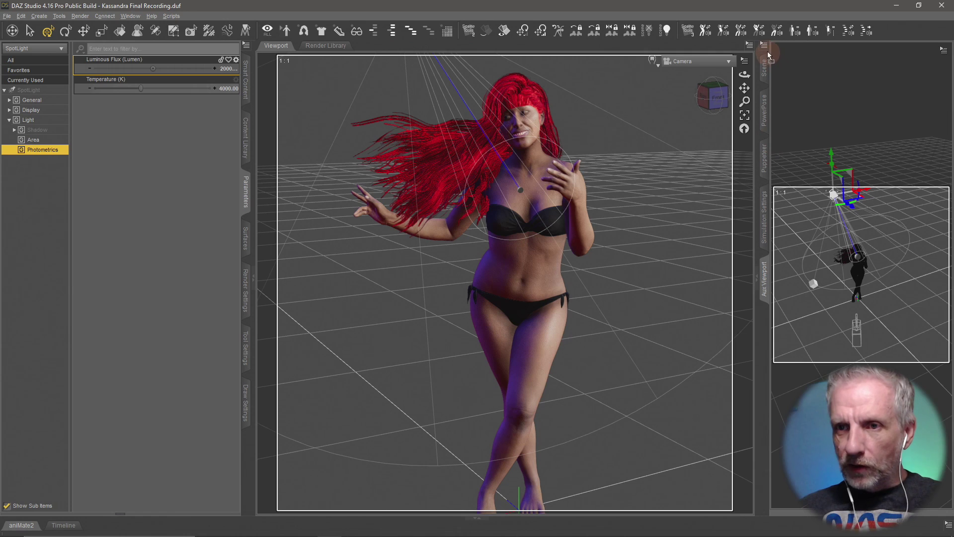
{"action": "left_click_drag", "start_coordinate": [768, 46], "coordinate": [814, 45]}
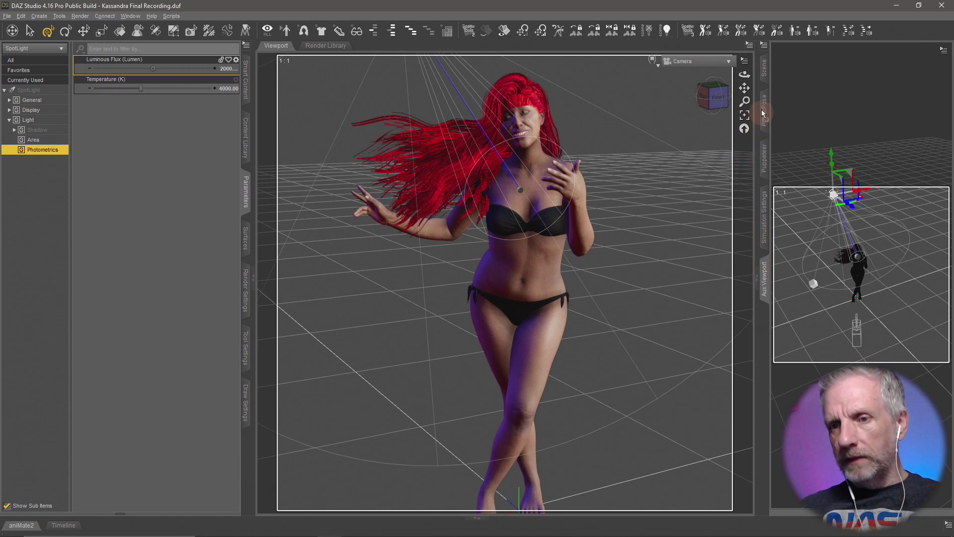
{"action": "left_click_drag", "start_coordinate": [763, 104], "coordinate": [765, 77]}
{"action": "left_click_drag", "start_coordinate": [789, 181], "coordinate": [798, 42]}
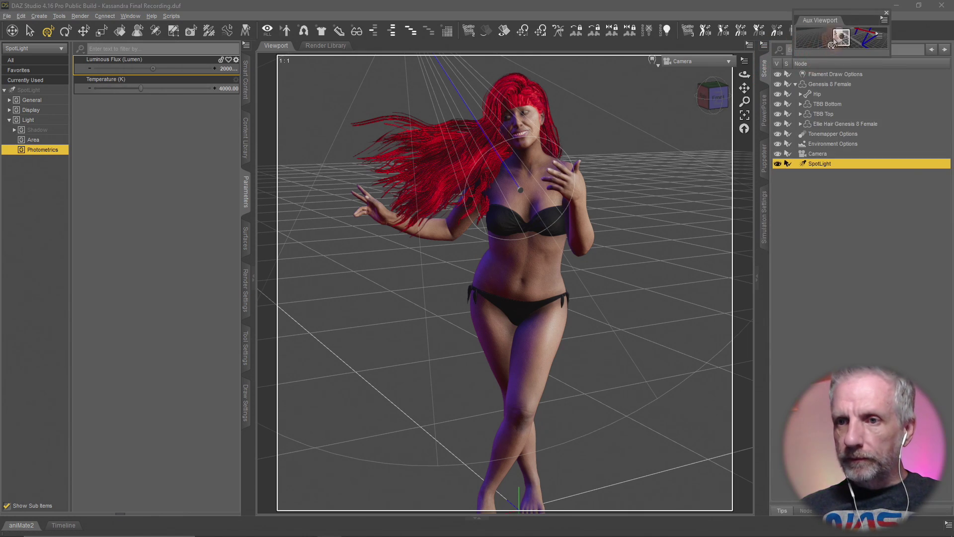
{"action": "left_click_drag", "start_coordinate": [890, 57], "coordinate": [952, 232]}
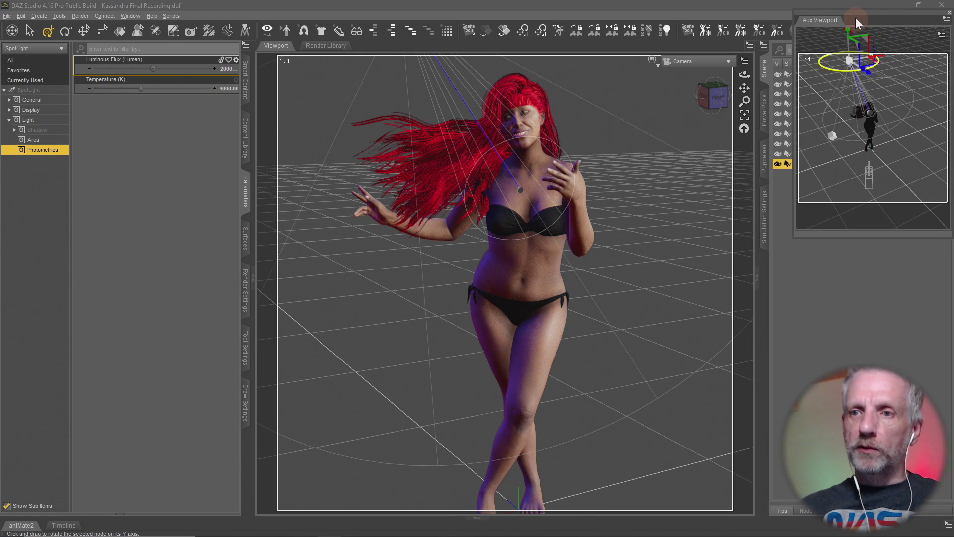
{"action": "left_click_drag", "start_coordinate": [860, 14], "coordinate": [875, 99]}
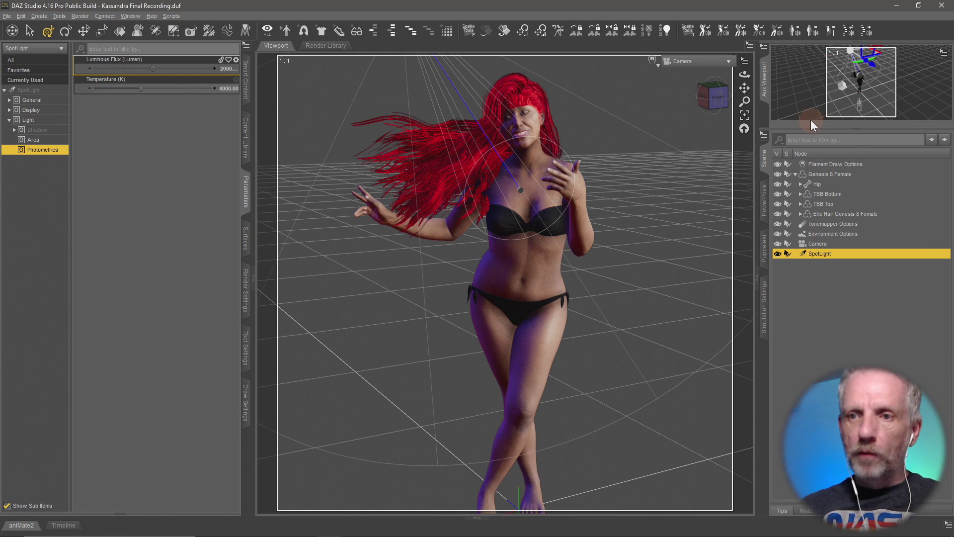
{"action": "left_click_drag", "start_coordinate": [812, 130], "coordinate": [818, 249]}
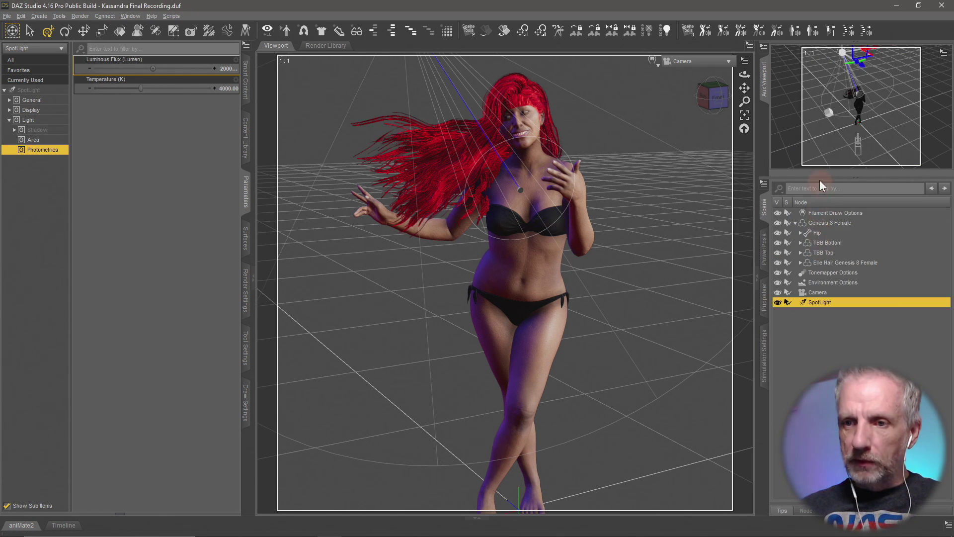
{"action": "left_click_drag", "start_coordinate": [810, 180], "coordinate": [820, 230]}
Step: Set the Aux Viewport to look through Camera and switch its draw style to the Iray preview
{"action": "left_click", "coordinate": [920, 54]}
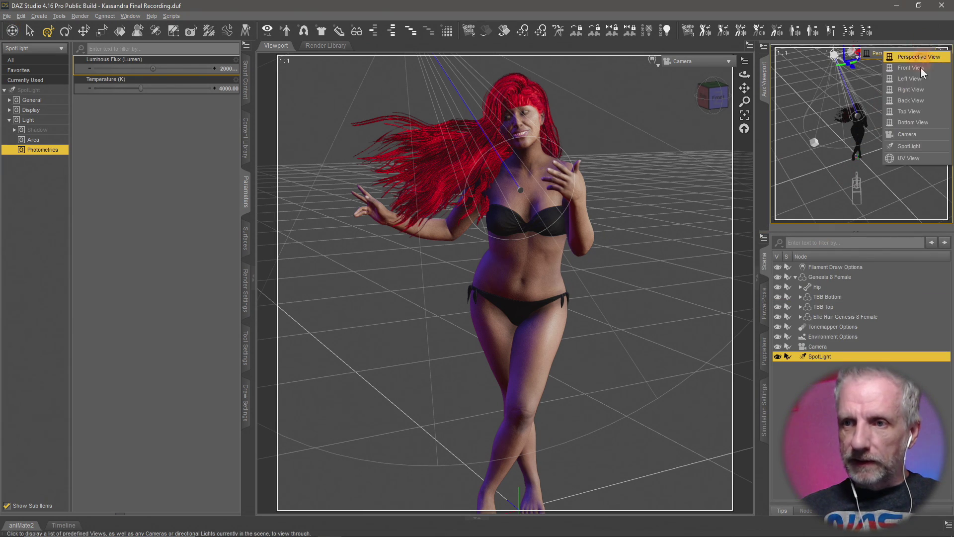
{"action": "left_click", "coordinate": [923, 135]}
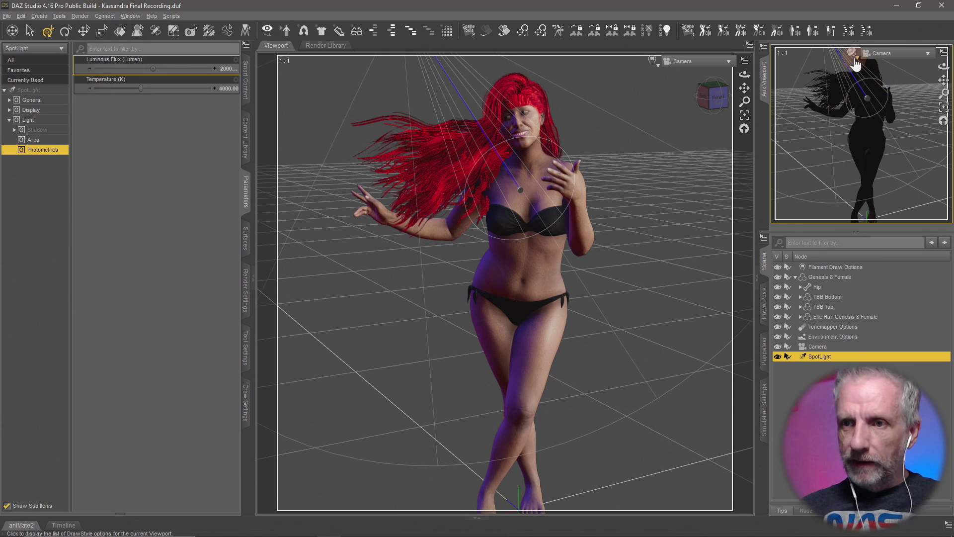
{"action": "left_click", "coordinate": [852, 52]}
{"action": "left_click", "coordinate": [863, 184]}
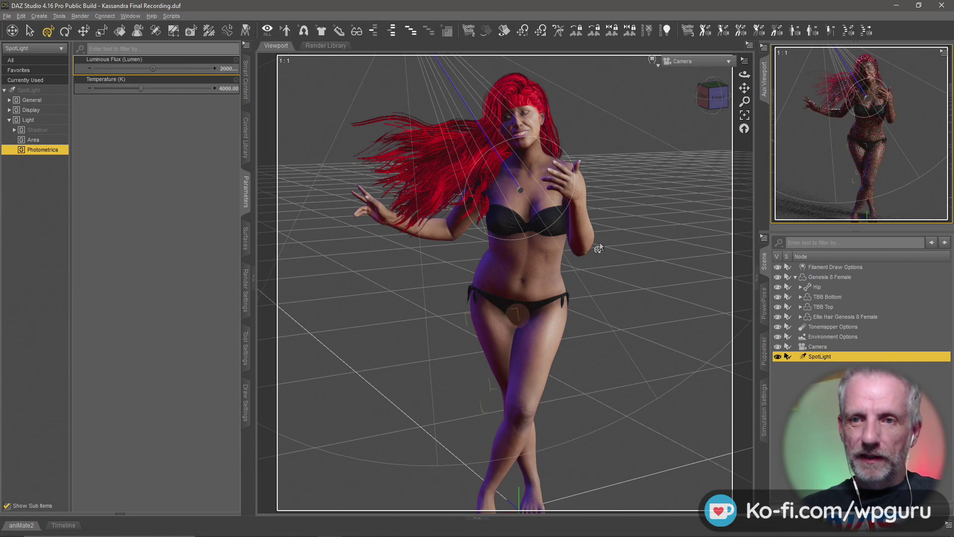
Step: Switch the main viewport to Perspective View and look down on the figure, spotlight and camera
{"action": "left_click", "coordinate": [682, 67]}
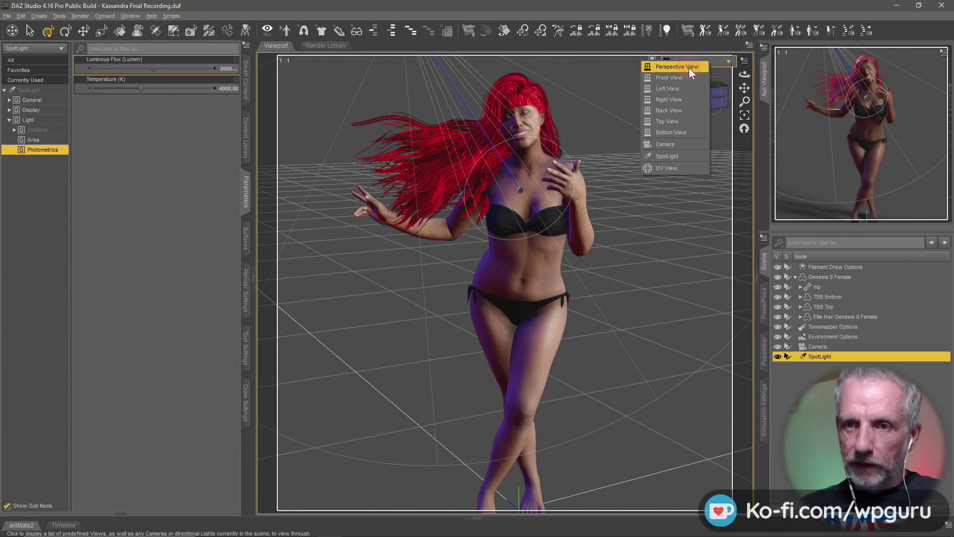
{"action": "left_click", "coordinate": [689, 68]}
{"action": "middle_click_drag", "start_coordinate": [543, 237], "coordinate": [541, 267]}
Step: Create a 1 m Plane primitive at World Center with X Positive as its primary axis
{"action": "left_click", "coordinate": [35, 16]}
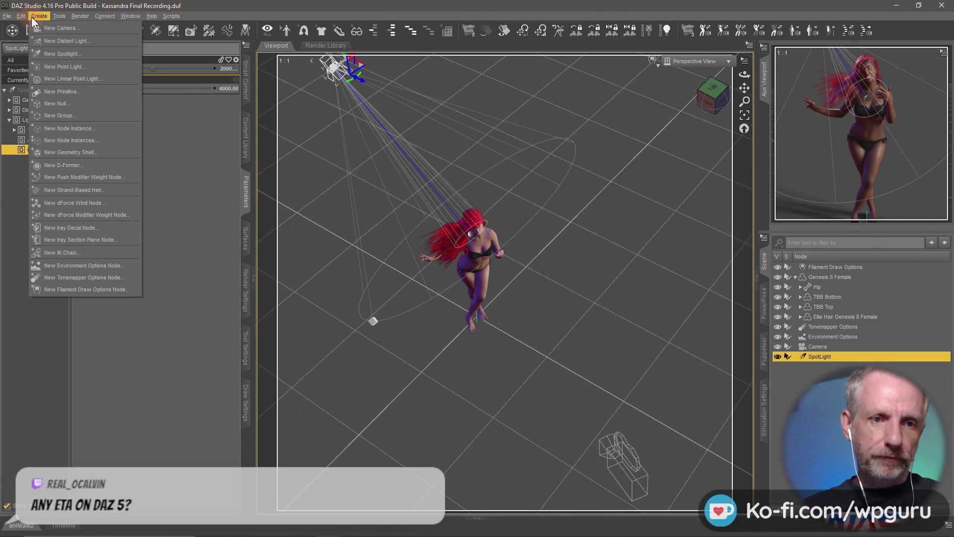
{"action": "left_click", "coordinate": [90, 95]}
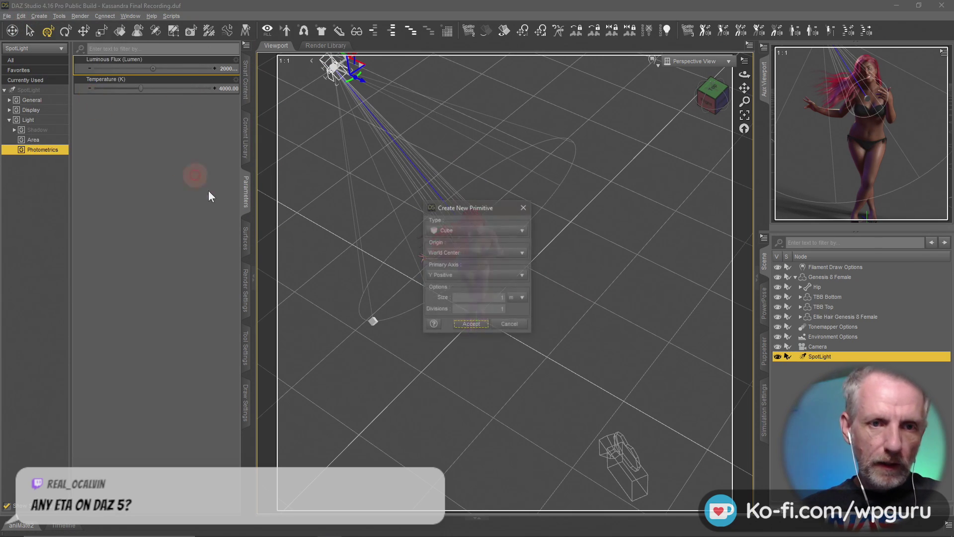
{"action": "left_click", "coordinate": [461, 230]}
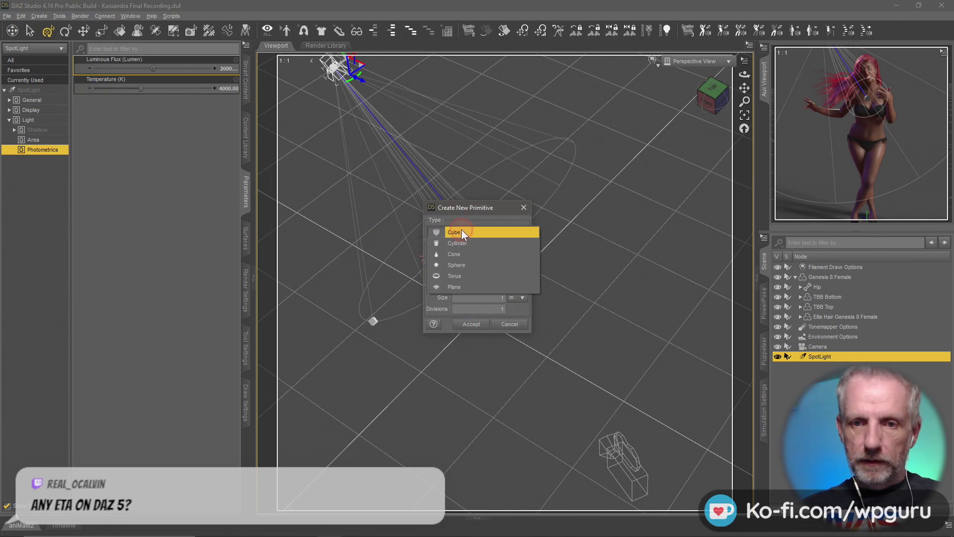
{"action": "left_click", "coordinate": [482, 287]}
{"action": "left_click_drag", "start_coordinate": [482, 208], "coordinate": [305, 198]}
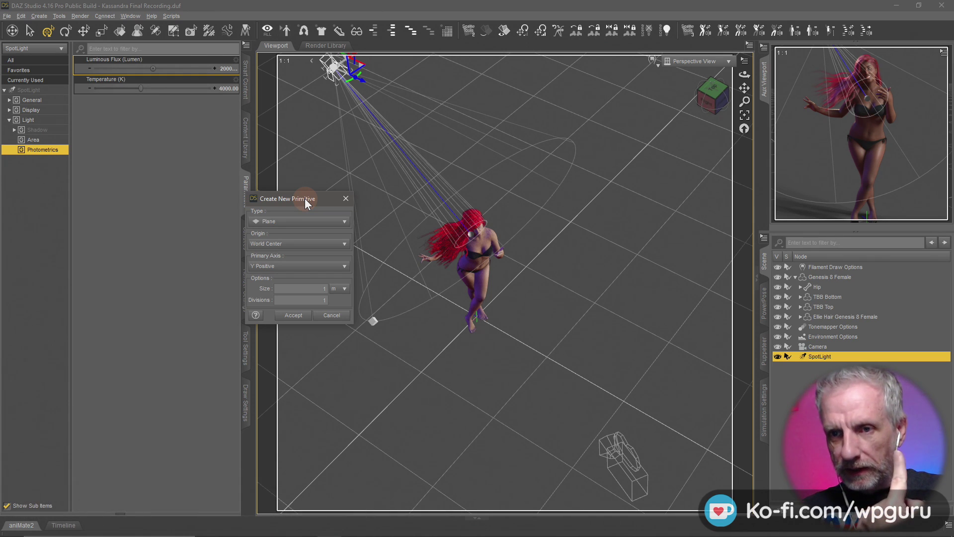
{"action": "left_click", "coordinate": [318, 266]}
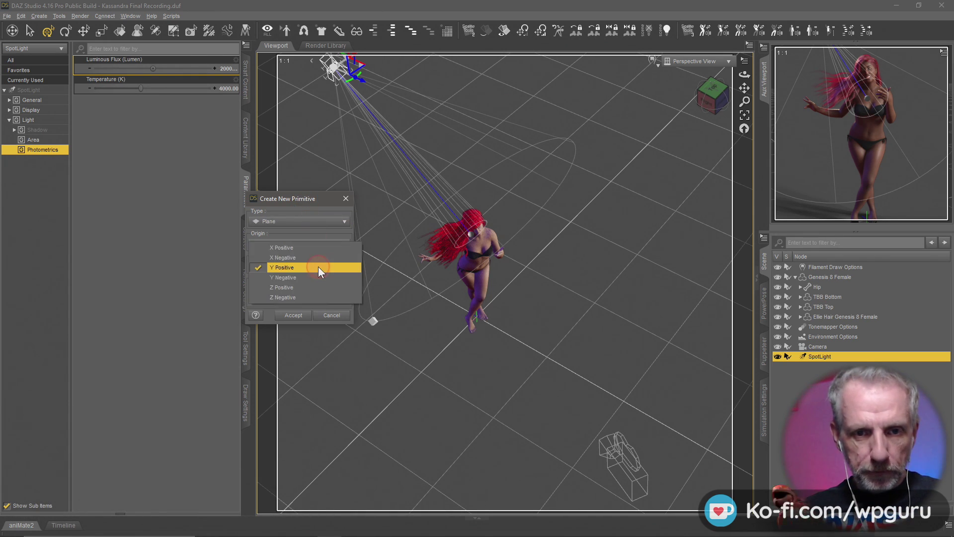
{"action": "left_click", "coordinate": [323, 250]}
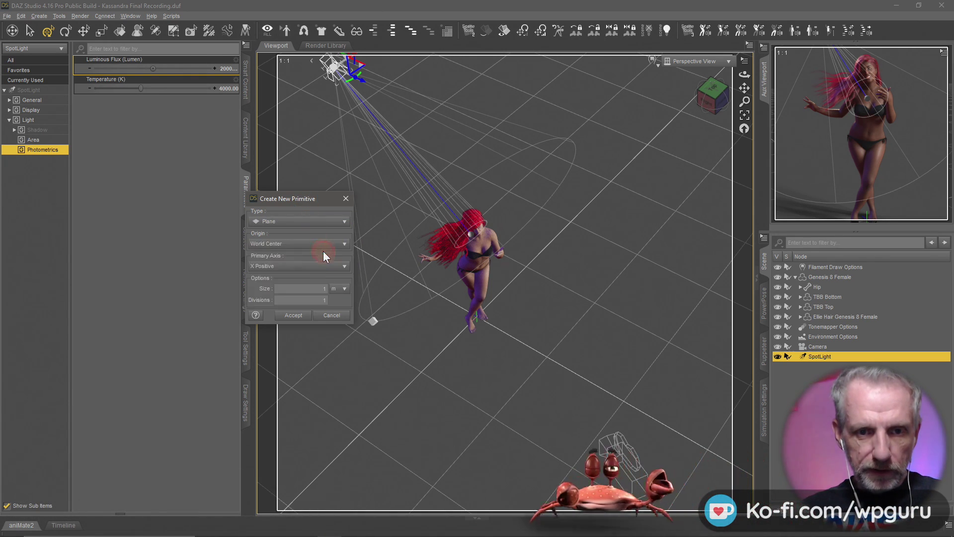
{"action": "left_click", "coordinate": [300, 317]}
Step: Move the plane beside the figure to about -172.3 on X and stretch its Y Scale to about 172.9%
{"action": "middle_click_drag", "start_coordinate": [522, 351], "coordinate": [639, 331]}
{"action": "left_click_drag", "start_coordinate": [554, 314], "coordinate": [411, 323]}
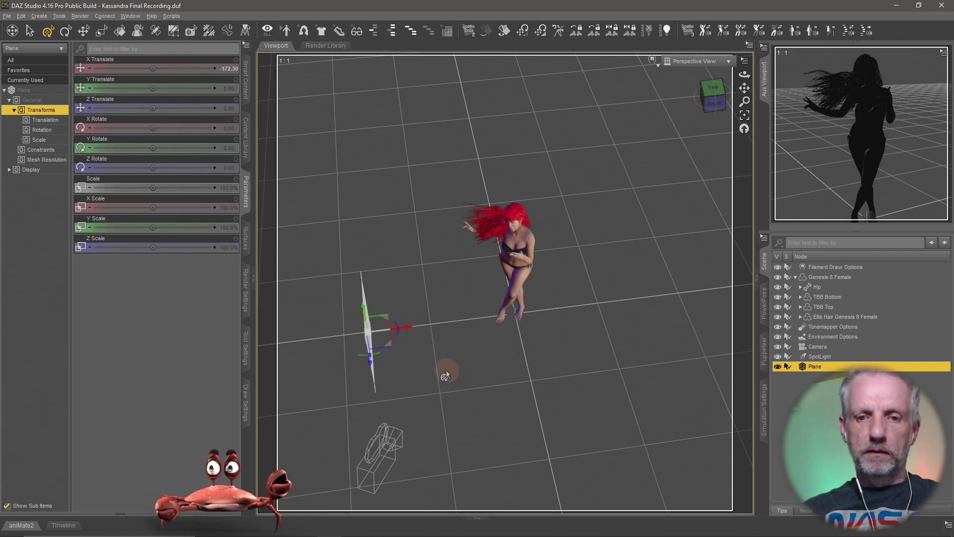
{"action": "middle_click_drag", "start_coordinate": [446, 370], "coordinate": [499, 379]}
{"action": "middle_click_drag", "start_coordinate": [480, 420], "coordinate": [476, 414]}
{"action": "key", "text": "ctrl+f"}
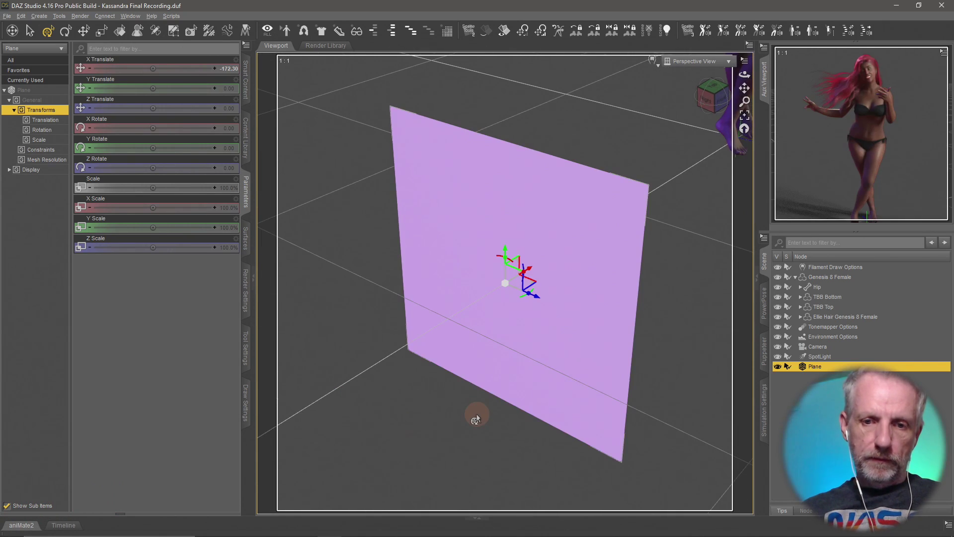
{"action": "left_click_drag", "start_coordinate": [504, 262], "coordinate": [506, 208]}
Step: Raise the plane off the floor to a Y Translate of about 111.6
{"action": "middle_click_drag", "start_coordinate": [451, 260], "coordinate": [511, 255]}
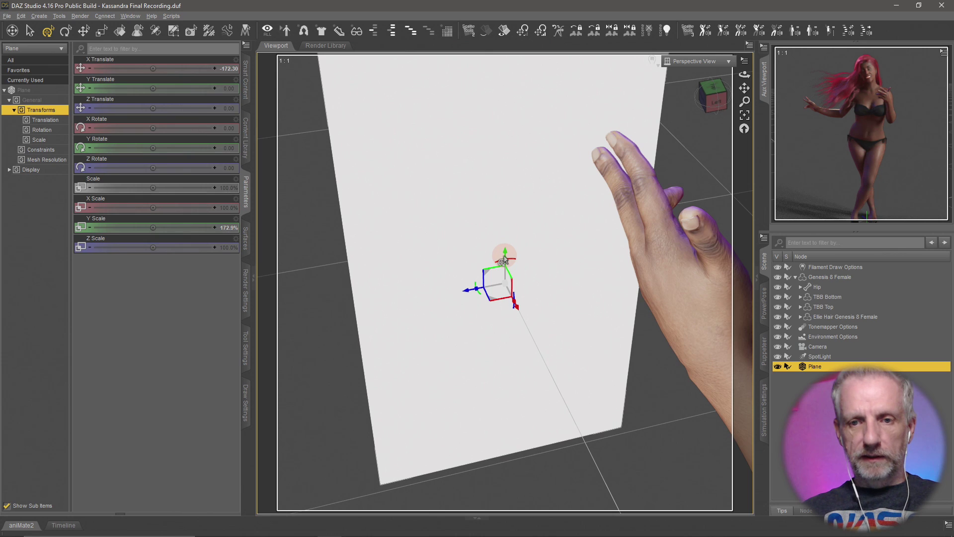
{"action": "left_click_drag", "start_coordinate": [500, 208], "coordinate": [508, 4]}
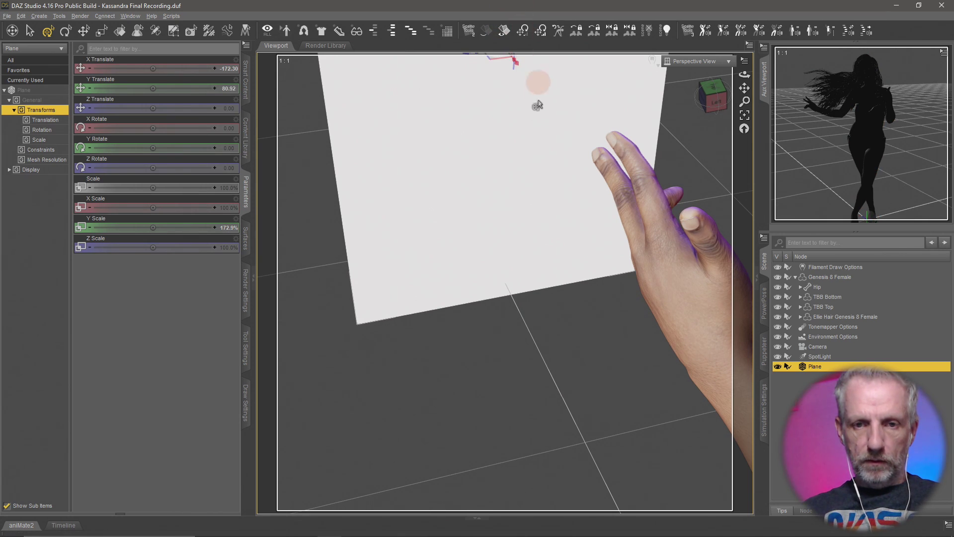
{"action": "key", "text": "ctrl+f"}
{"action": "scroll", "coordinate": [569, 240], "scroll_direction": "up", "scroll_amount": 2}
{"action": "scroll", "coordinate": [570, 241], "scroll_direction": "down", "scroll_amount": 4}
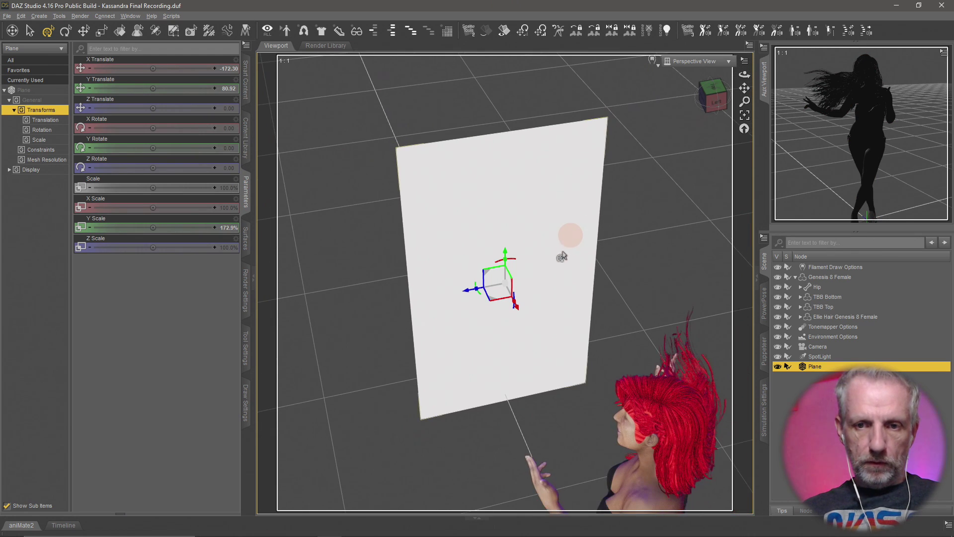
{"action": "left_click_drag", "start_coordinate": [505, 258], "coordinate": [496, 202]}
Step: Angle the plane toward the figure with a Y Rotate of about -13.7 and shift it to about 19 on Z
{"action": "middle_click_drag", "start_coordinate": [533, 289], "coordinate": [473, 335]}
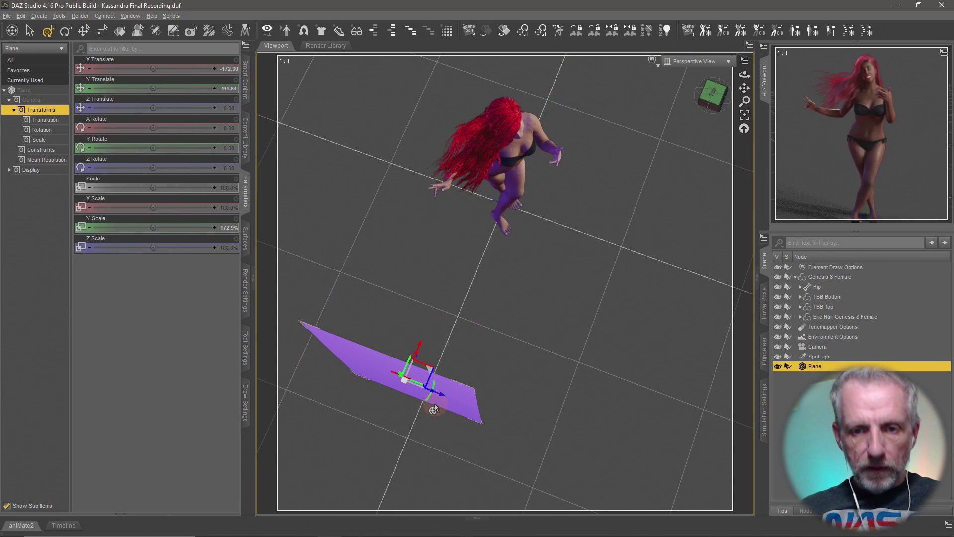
{"action": "mouse_move", "coordinate": [442, 400]}
{"action": "left_mouse_down"}
{"action": "mouse_move", "coordinate": [482, 408]}
{"action": "mouse_move", "coordinate": [451, 417]}
{"action": "left_mouse_up"}
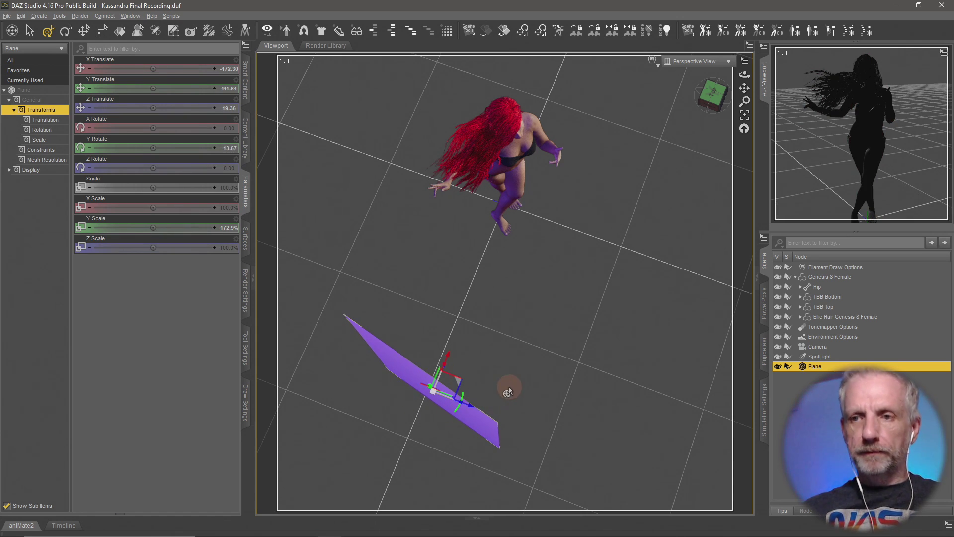
{"action": "mouse_move", "coordinate": [633, 245]}
{"action": "left_mouse_down"}
{"action": "mouse_move", "coordinate": [651, 318]}
{"action": "mouse_move", "coordinate": [649, 252]}
{"action": "left_mouse_up"}
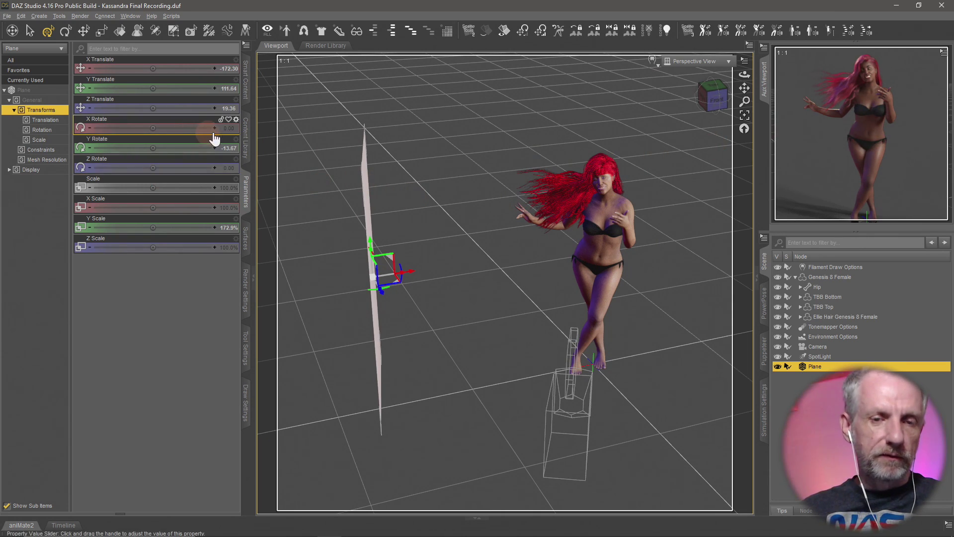
Step: Make the plane's Default surface emissive by setting its Emission Color to white
{"action": "left_click", "coordinate": [245, 241]}
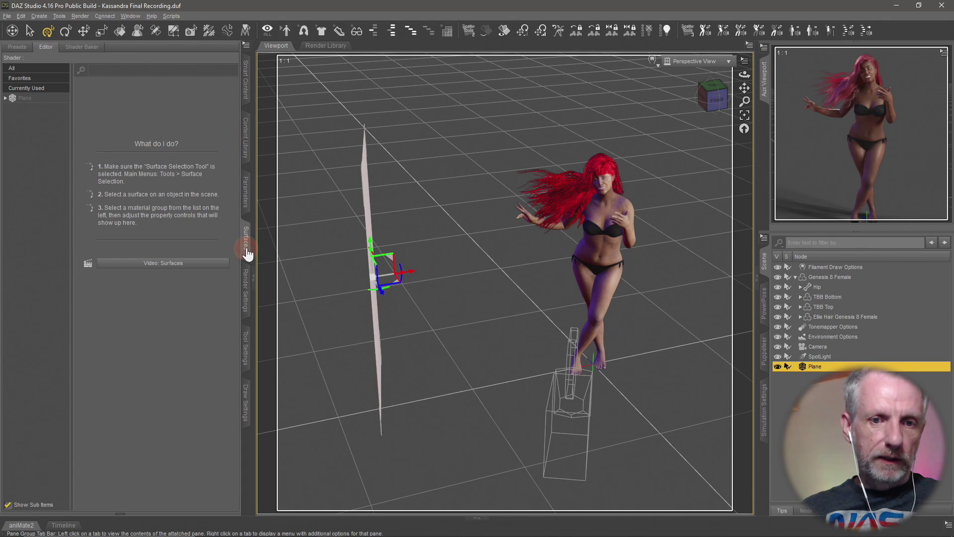
{"action": "left_click", "coordinate": [53, 99]}
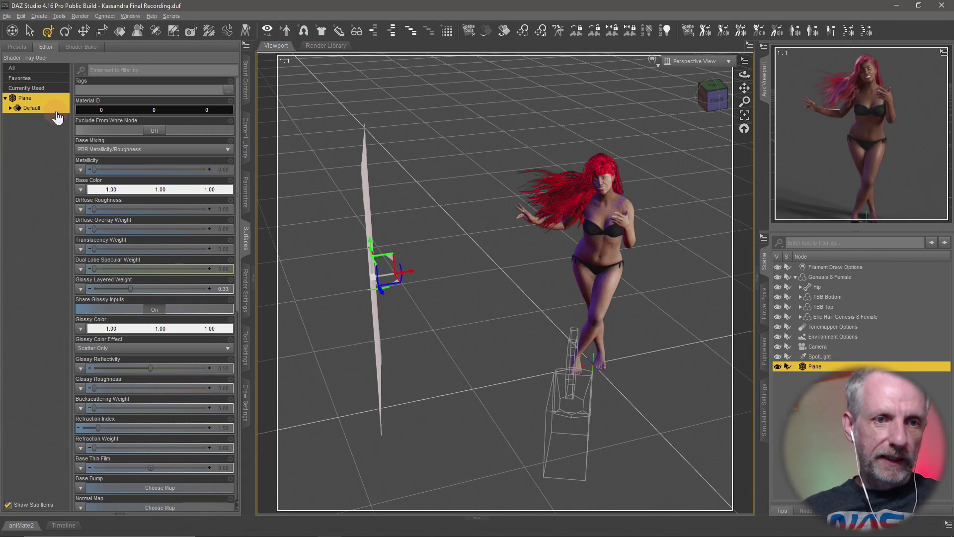
{"action": "left_click", "coordinate": [55, 109]}
{"action": "left_click", "coordinate": [44, 167]}
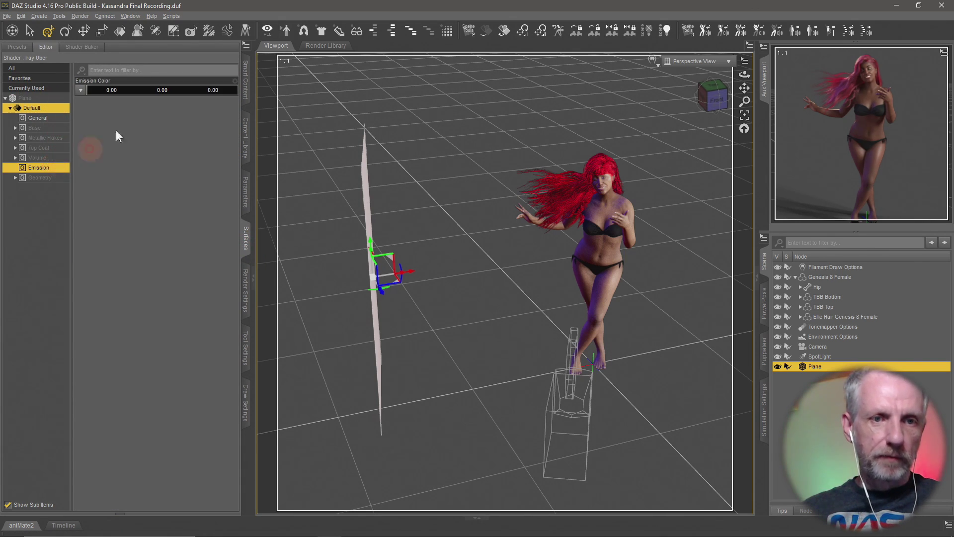
{"action": "left_click", "coordinate": [150, 93]}
{"action": "left_click", "coordinate": [463, 272]}
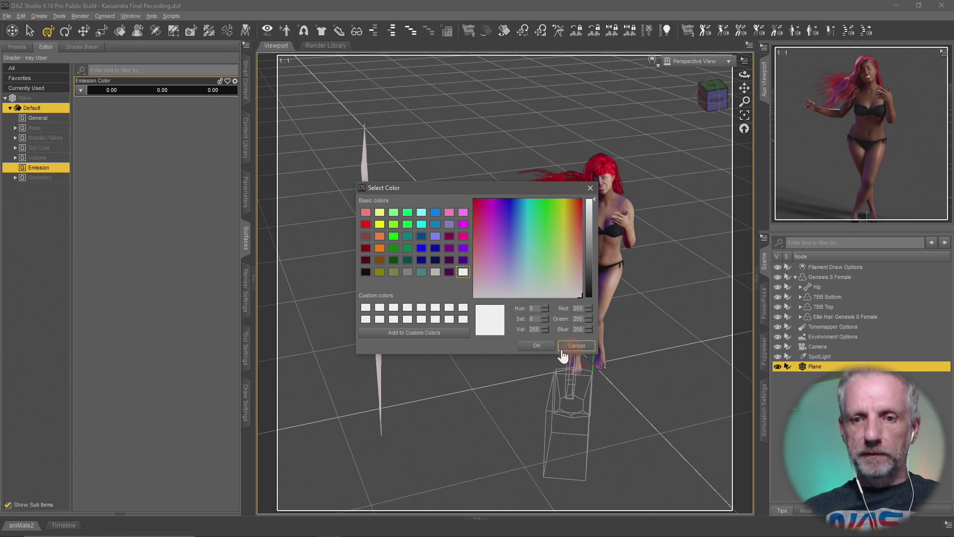
{"action": "left_click", "coordinate": [540, 345]}
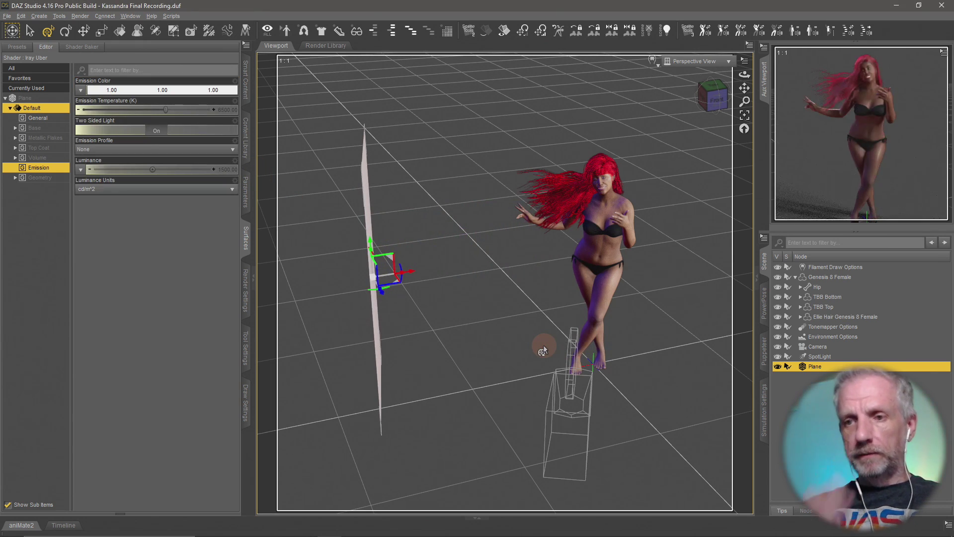
Step: Set the plane's Luminance Units to W and its Luminous Efficacy to 200 lm/W
{"action": "middle_click_drag", "start_coordinate": [457, 325], "coordinate": [457, 325]}
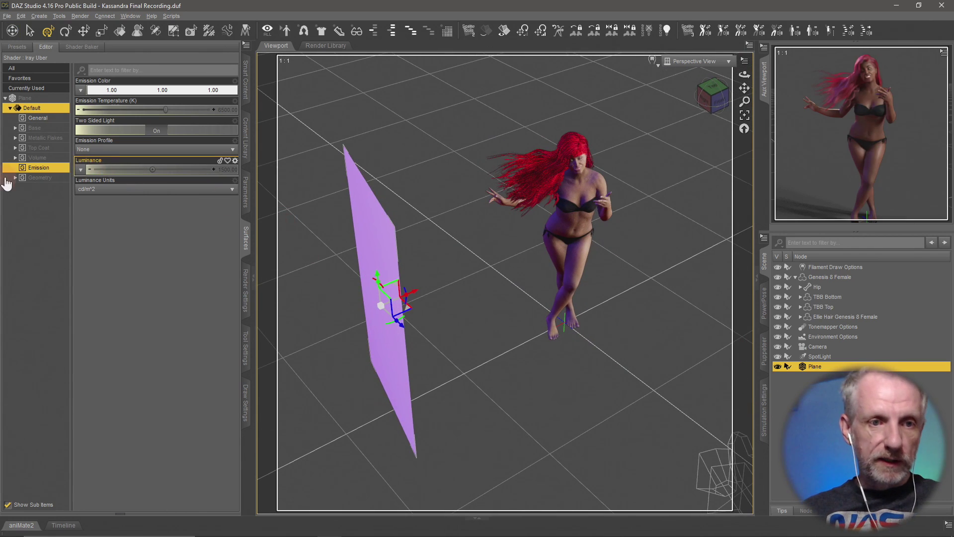
{"action": "left_click", "coordinate": [195, 194]}
{"action": "left_click", "coordinate": [102, 252]}
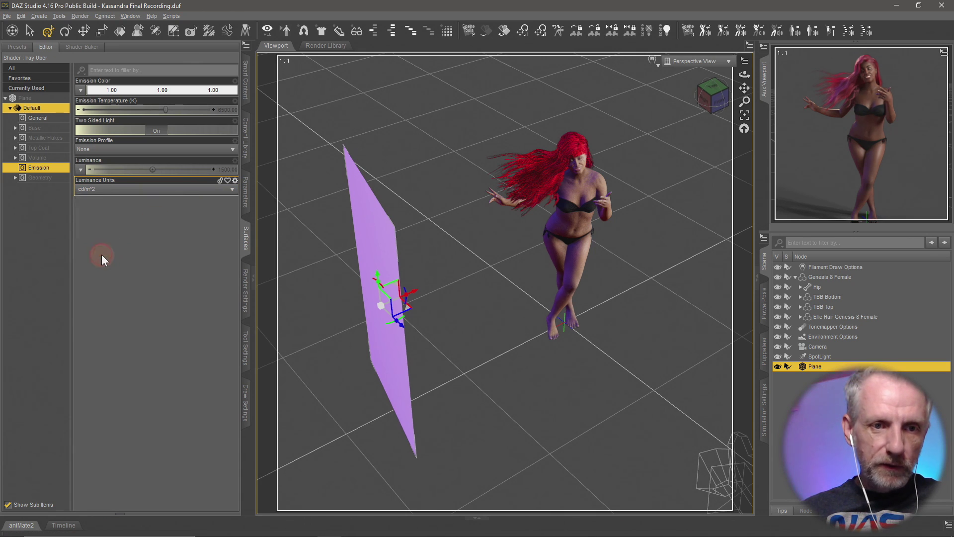
{"action": "left_click", "coordinate": [227, 209]}
{"action": "type", "text": "200"}
{"action": "key", "text": "Return"}
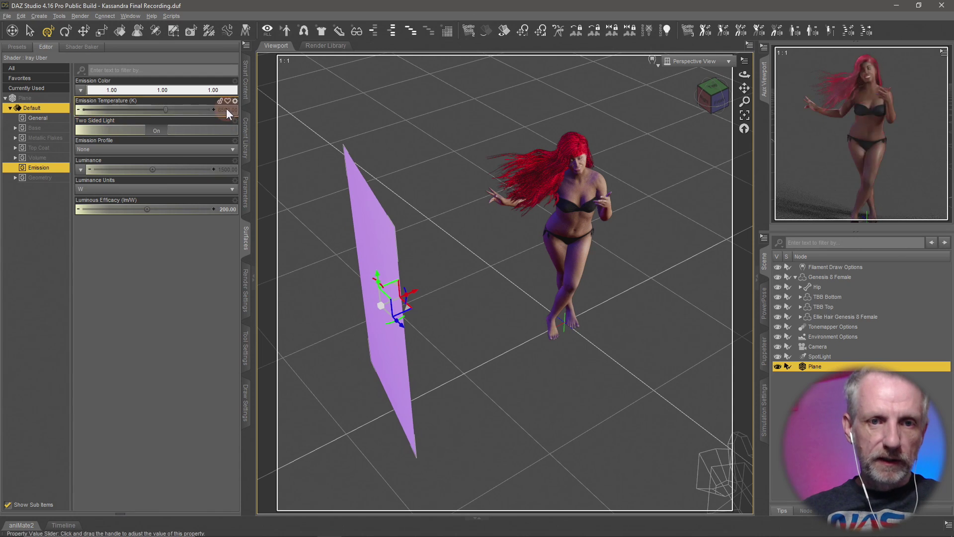
Step: Set the plane's Emission Temperature to 4000 K
{"action": "left_click", "coordinate": [226, 109]}
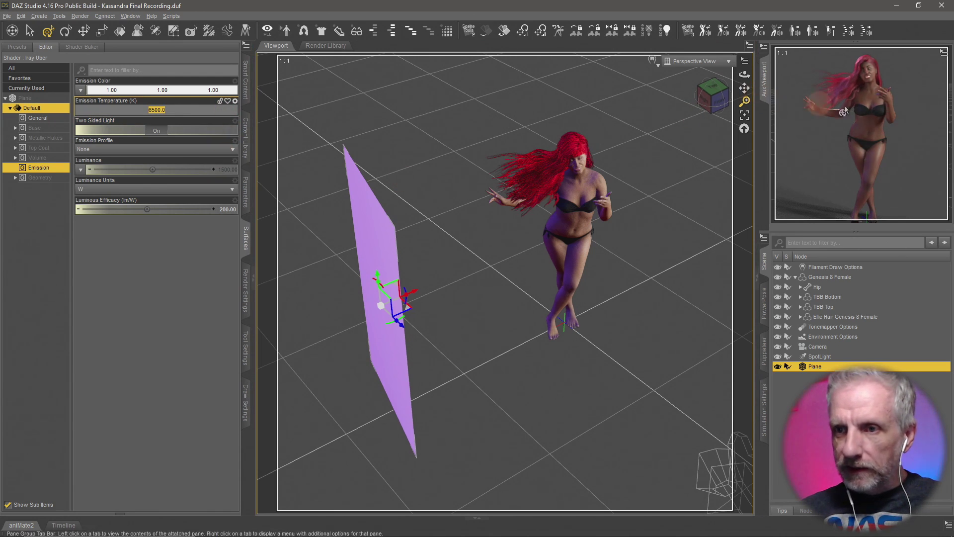
{"action": "type", "text": "4000"}
{"action": "key", "text": "Return"}
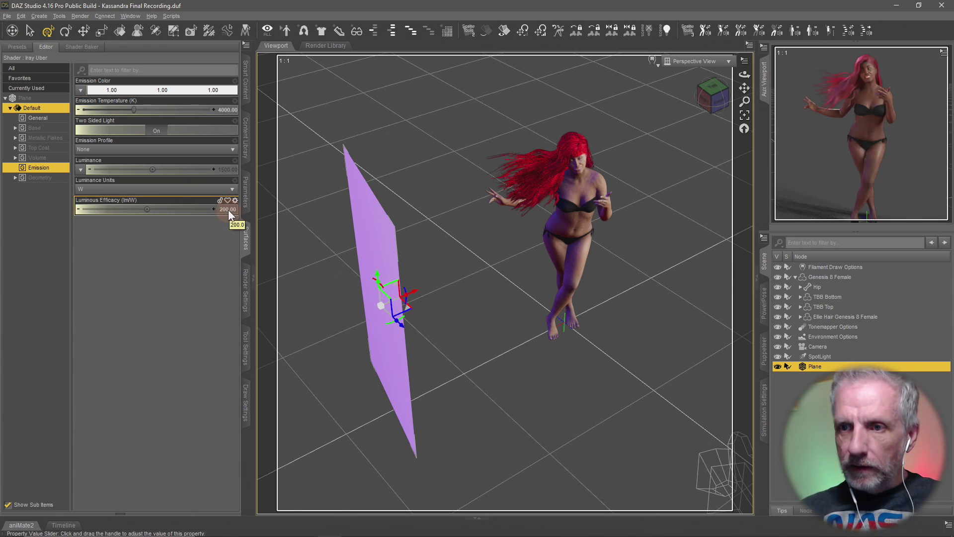
Step: Try a Luminous Efficacy of 500 lm/W on the plane's emissive surface
{"action": "left_click", "coordinate": [228, 210]}
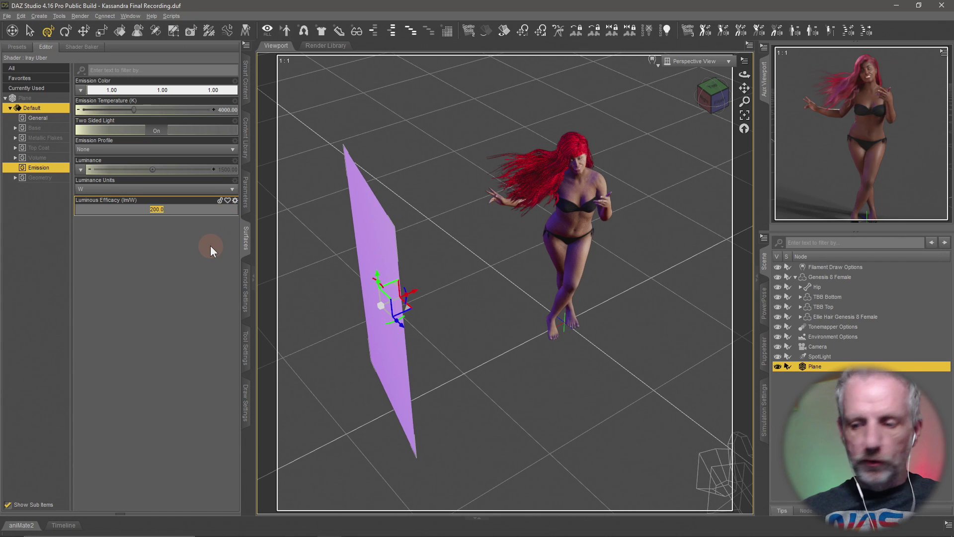
{"action": "type", "text": "500"}
{"action": "key", "text": "Return"}
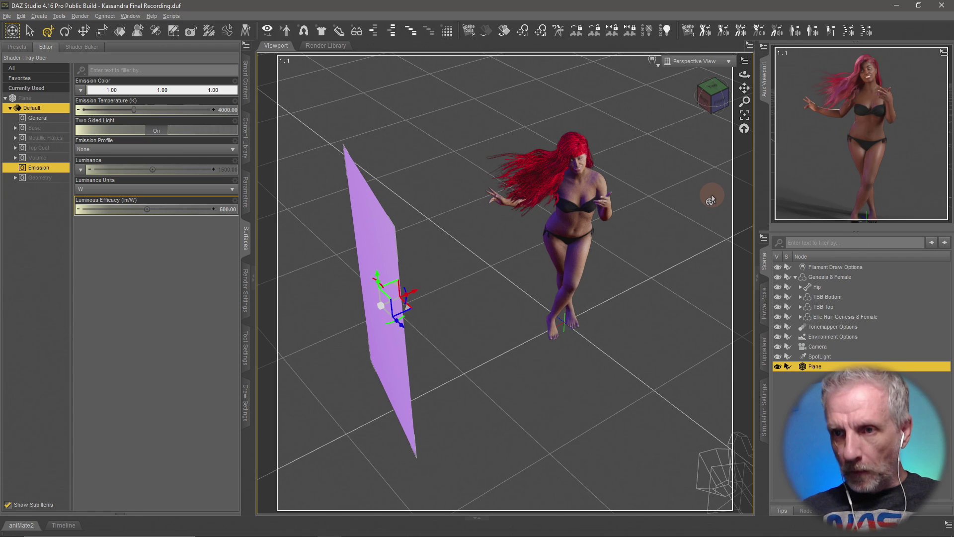
Step: Set the plane's Luminous Efficacy to 250 lm/W
{"action": "left_click", "coordinate": [228, 210]}
{"action": "type", "text": "250"}
{"action": "key", "text": "Return"}
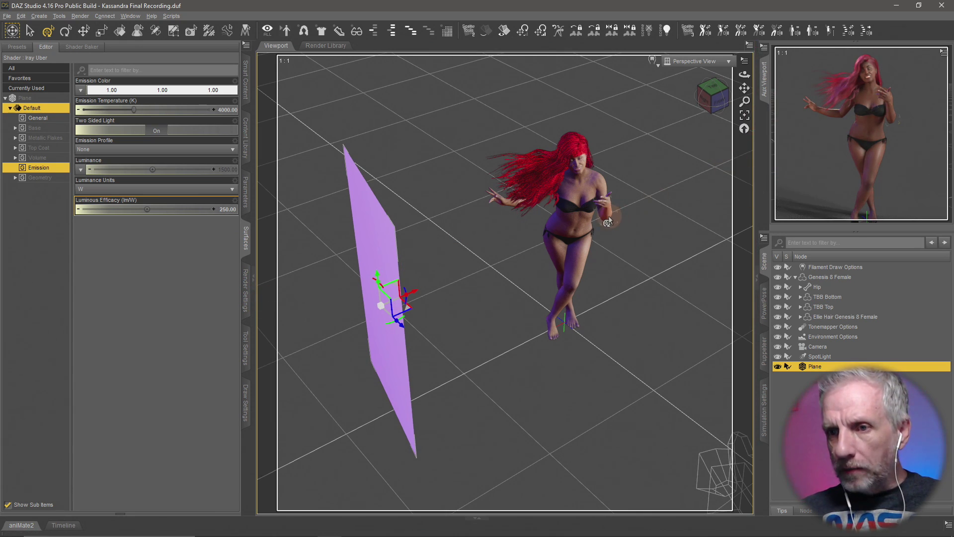
Step: Show the Camera view with NVIDIA Iray shading in the main viewport and switch the auxiliary viewport to Filament
{"action": "left_click", "coordinate": [695, 62]}
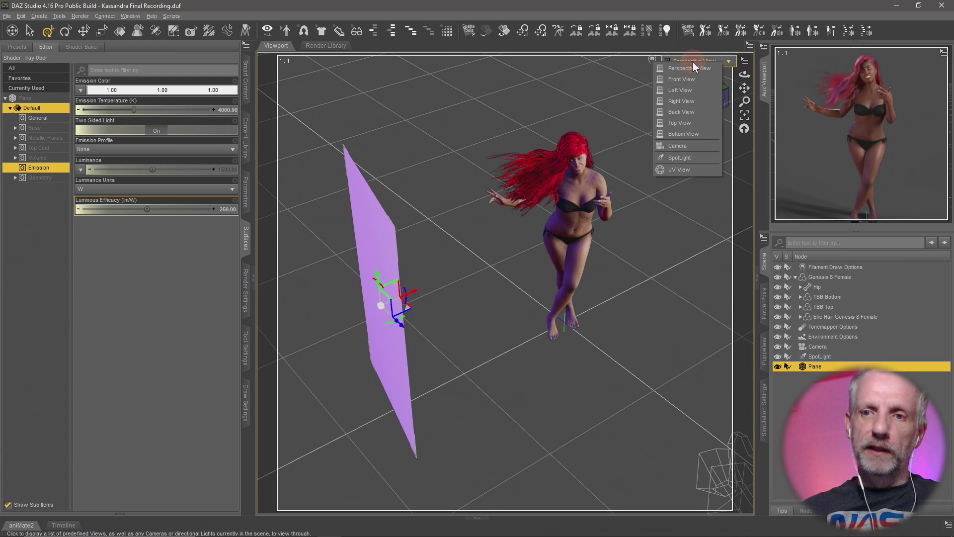
{"action": "left_click", "coordinate": [701, 145]}
{"action": "left_click", "coordinate": [653, 60]}
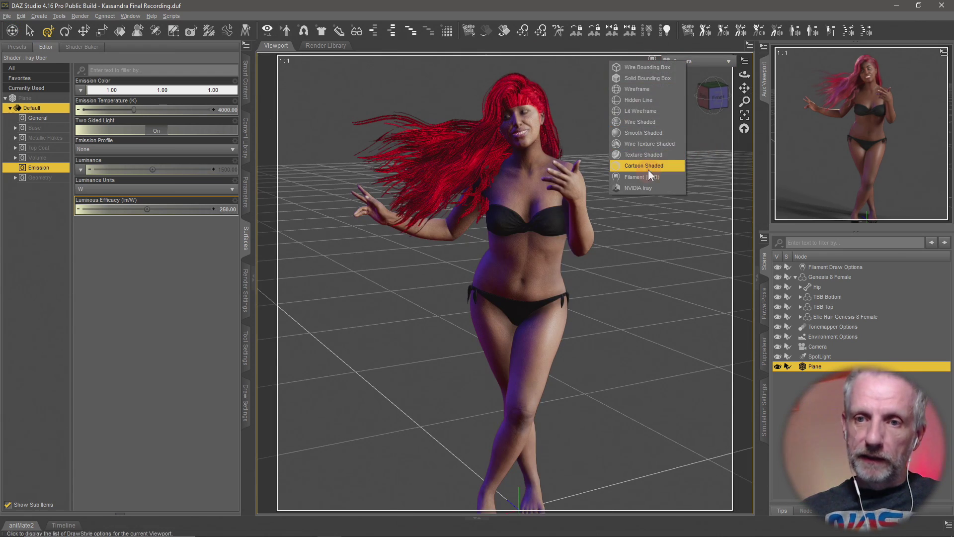
{"action": "left_click", "coordinate": [655, 189]}
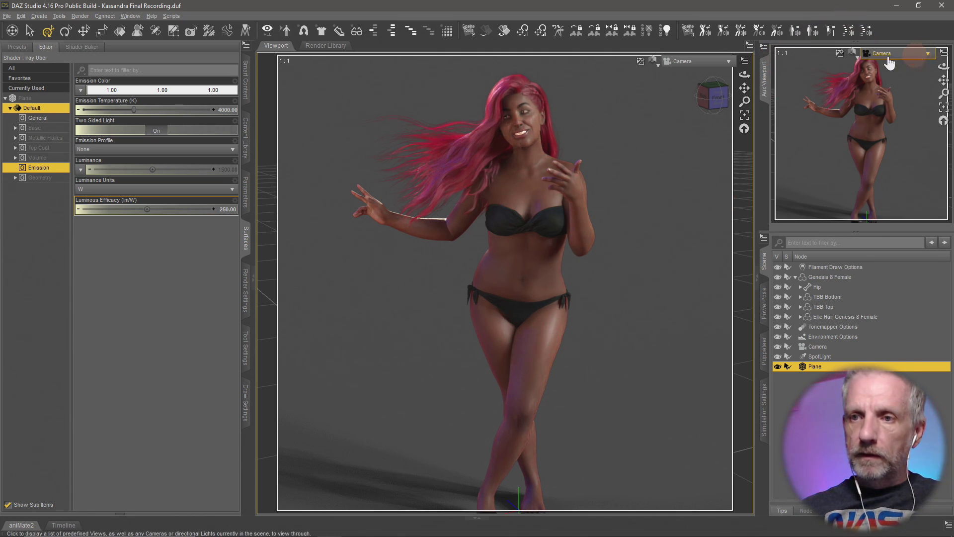
{"action": "left_click", "coordinate": [852, 52]}
{"action": "left_click", "coordinate": [863, 176]}
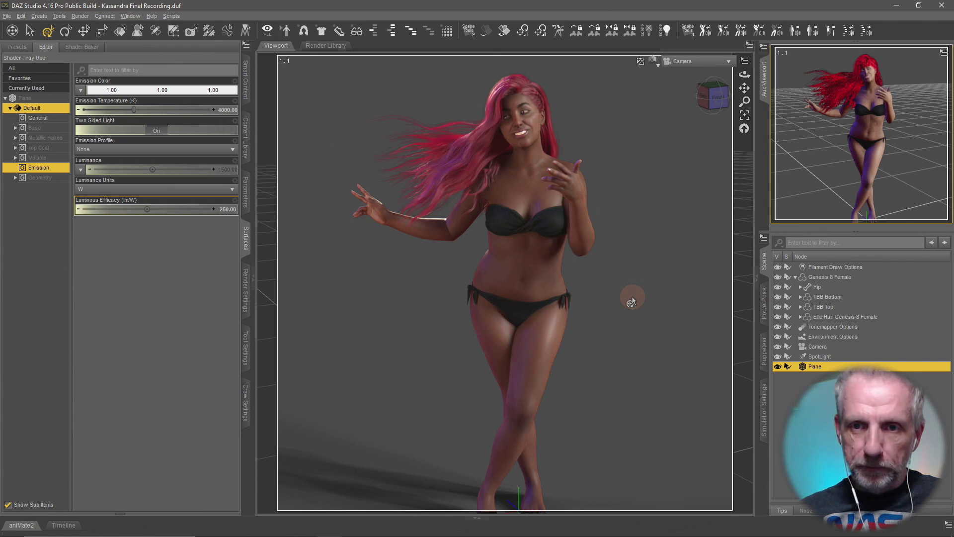
Step: Select the Genesis 8 Female figure for PowerPose and open its head template
{"action": "left_click", "coordinate": [764, 312]}
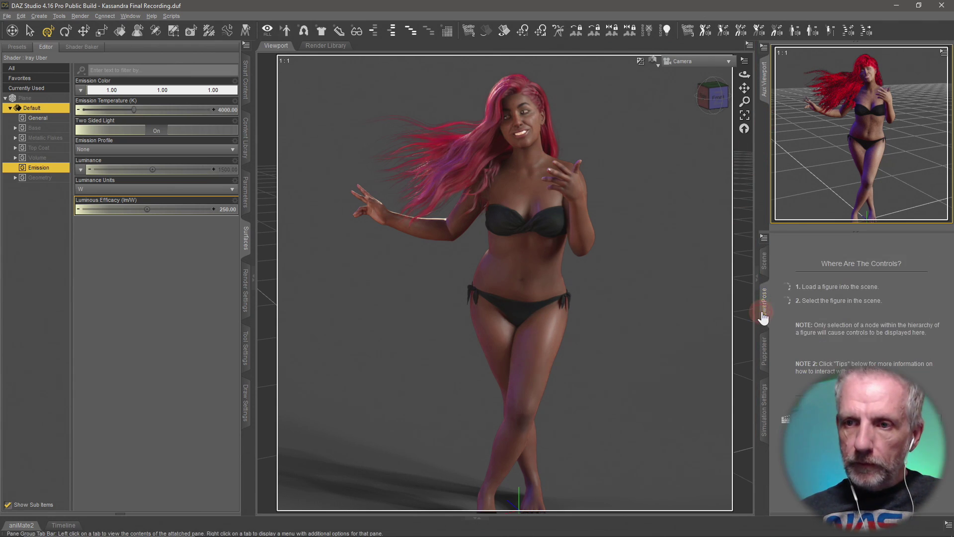
{"action": "right_click", "coordinate": [534, 197]}
{"action": "left_click", "coordinate": [570, 217]}
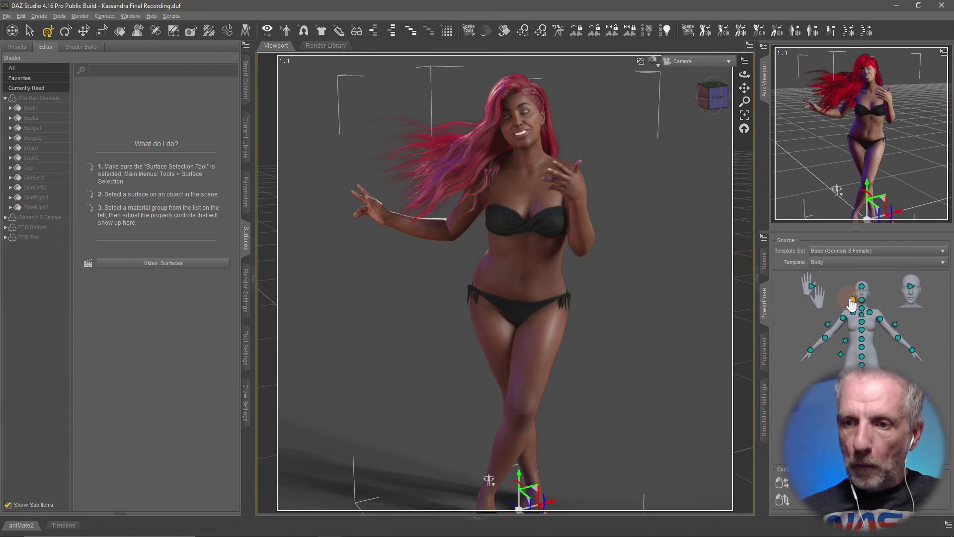
{"action": "left_click", "coordinate": [910, 288]}
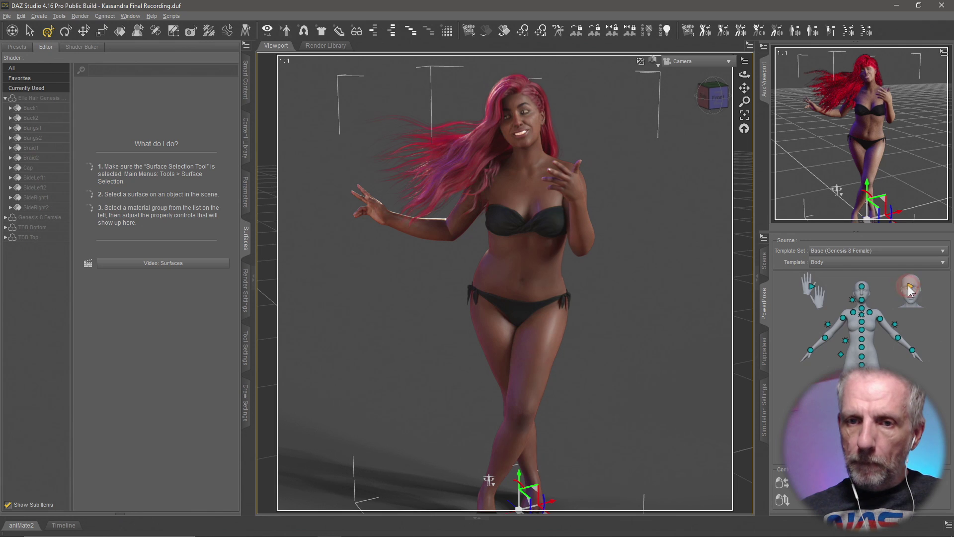
Step: Set the main viewport's draw style to Filament (PBR) and switch it from the camera to Perspective View
{"action": "left_click", "coordinate": [705, 62]}
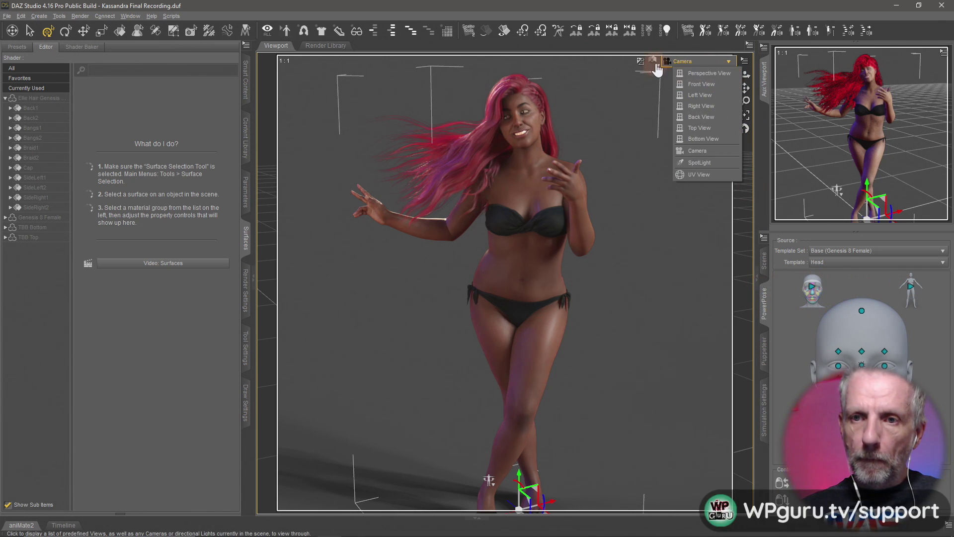
{"action": "left_click", "coordinate": [654, 63]}
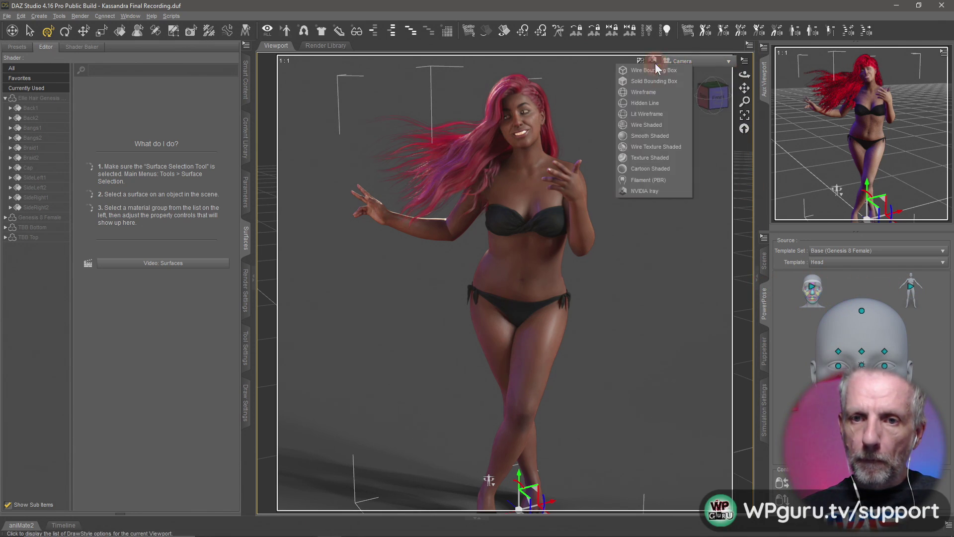
{"action": "left_click", "coordinate": [666, 180]}
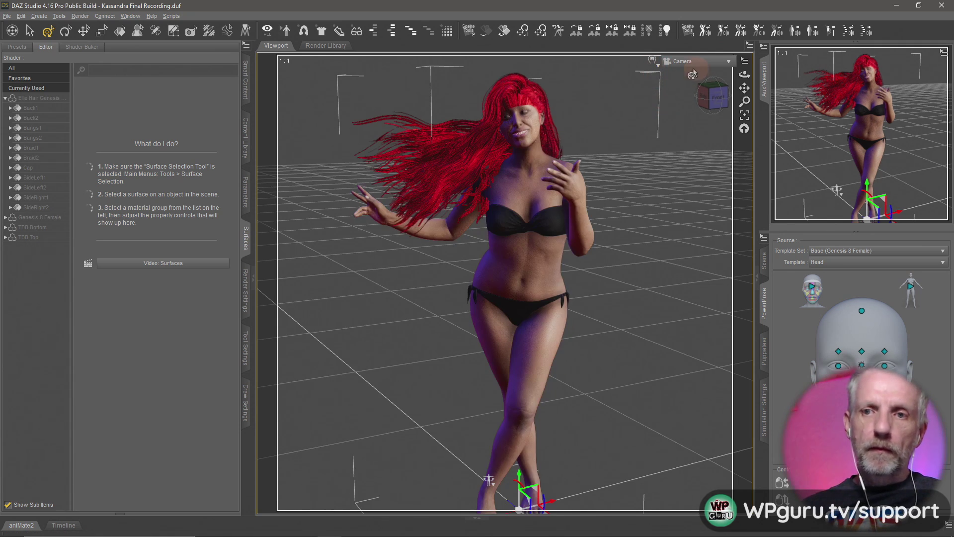
{"action": "left_click", "coordinate": [685, 63]}
{"action": "left_click", "coordinate": [667, 92]}
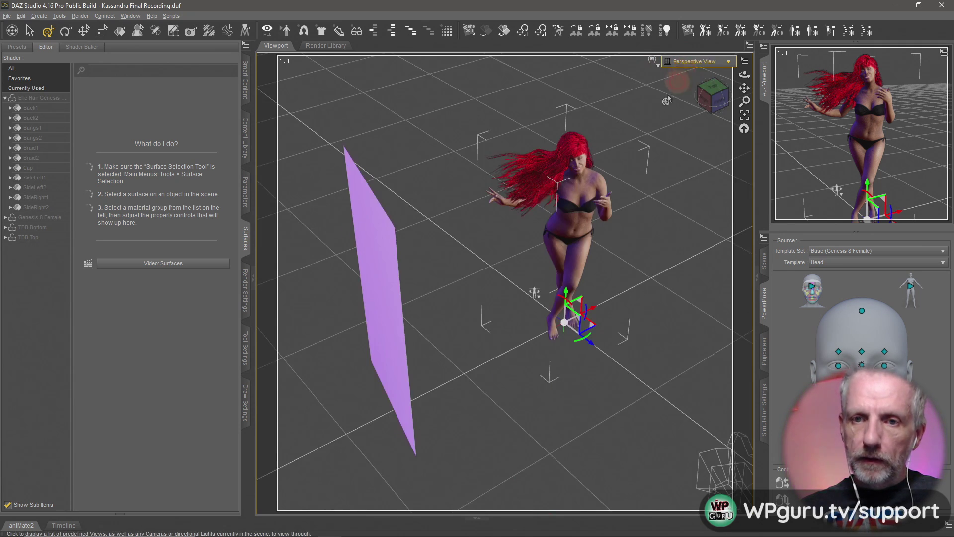
Step: Rotate both eyes of the Genesis 8 Female figure to redirect her gaze, with the Node Selection tool active
{"action": "right_click", "coordinate": [591, 169]}
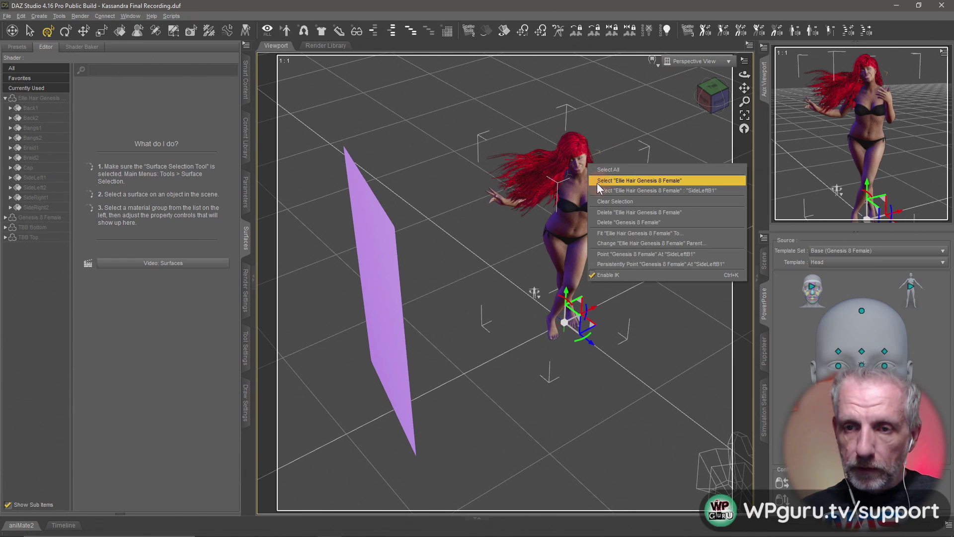
{"action": "right_click", "coordinate": [575, 168]}
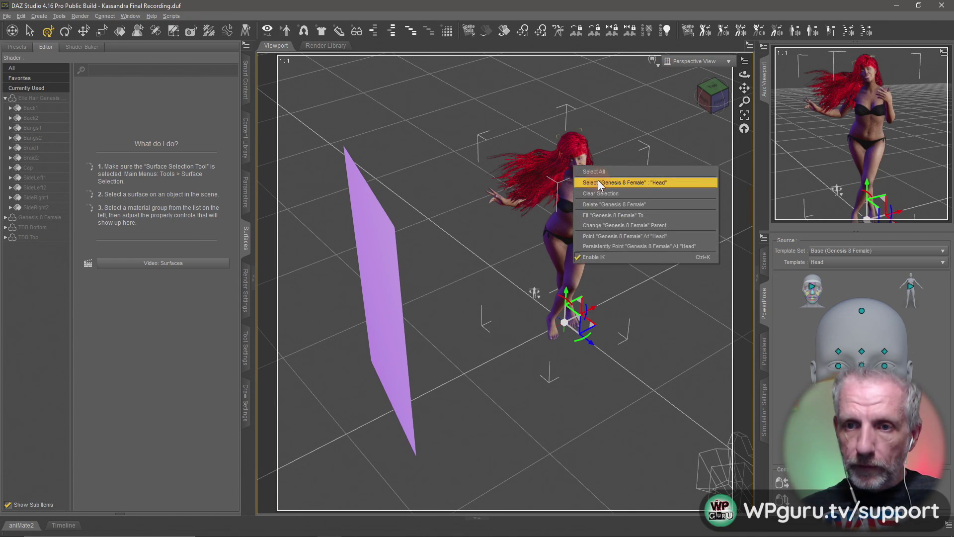
{"action": "left_click", "coordinate": [598, 181]}
{"action": "key", "text": "ctrl+f"}
{"action": "middle_click_drag", "start_coordinate": [618, 230], "coordinate": [512, 265]}
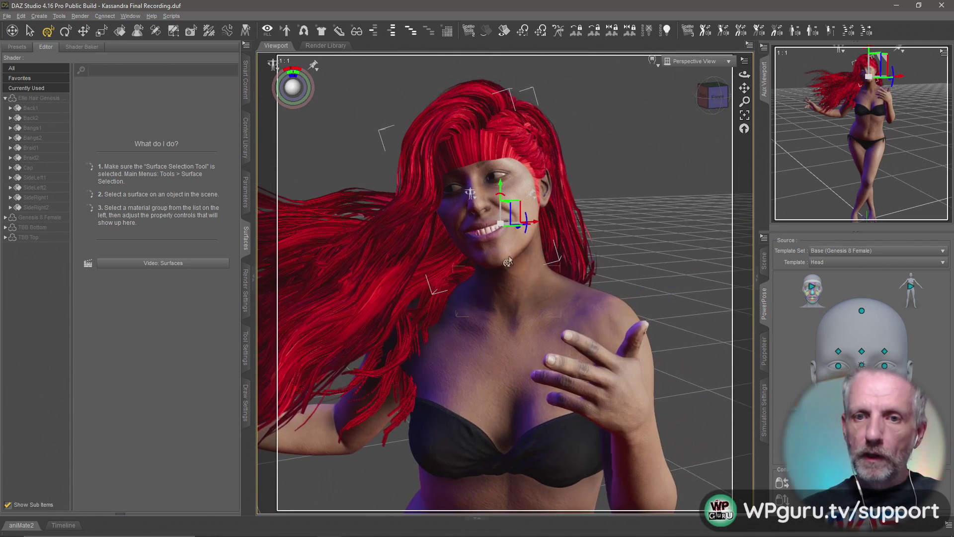
{"action": "left_click_drag", "start_coordinate": [862, 366], "coordinate": [951, 475]}
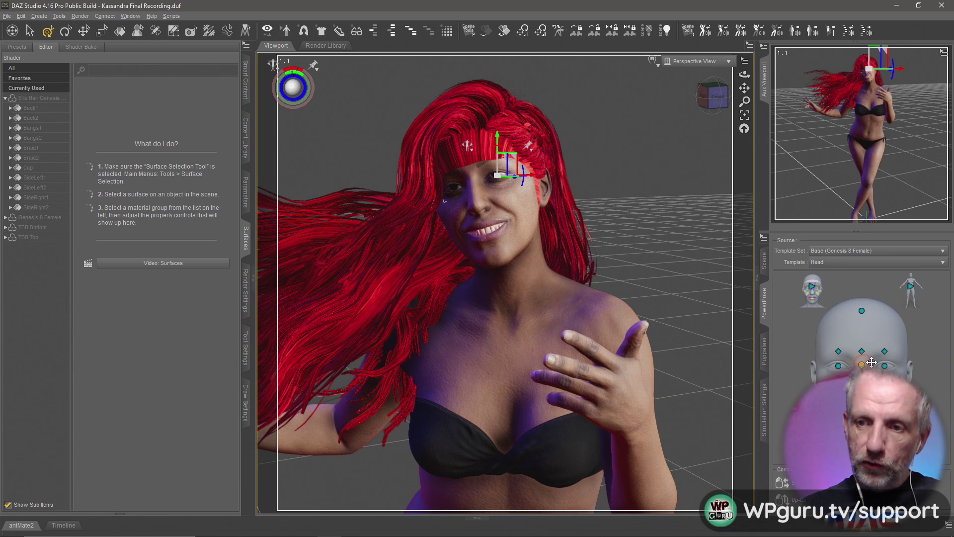
{"action": "left_click_drag", "start_coordinate": [866, 364], "coordinate": [950, 390]}
{"action": "left_click_drag", "start_coordinate": [950, 463], "coordinate": [952, 443]}
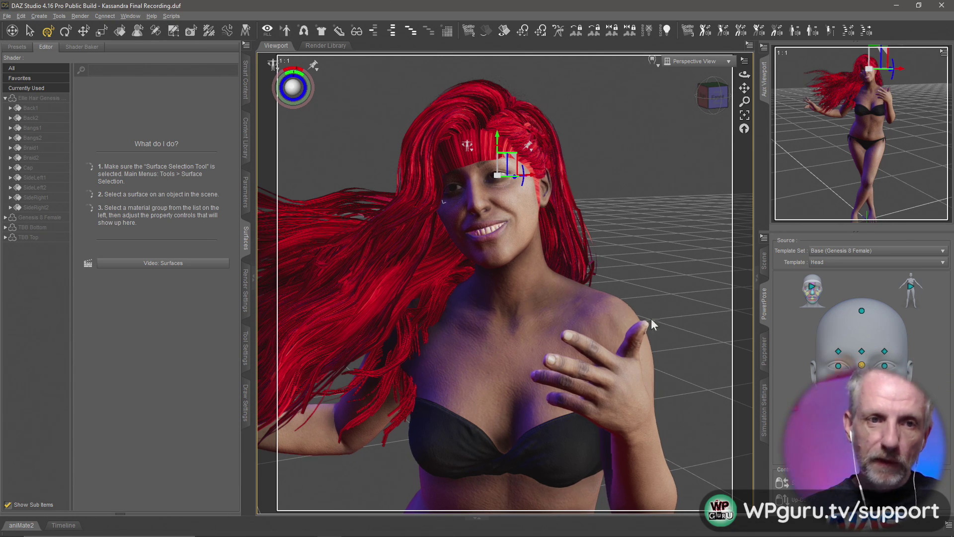
{"action": "left_click", "coordinate": [29, 32]}
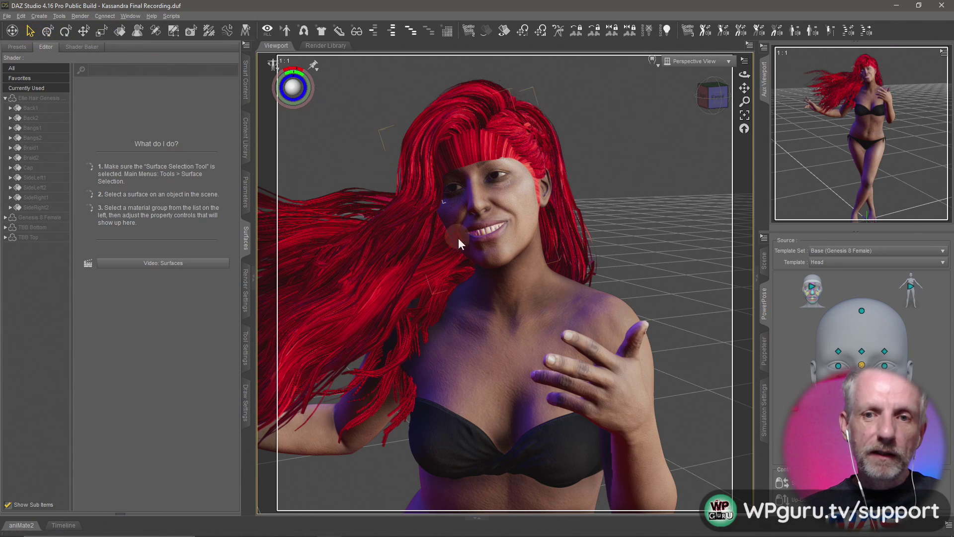
{"action": "left_click_drag", "start_coordinate": [863, 367], "coordinate": [941, 408]}
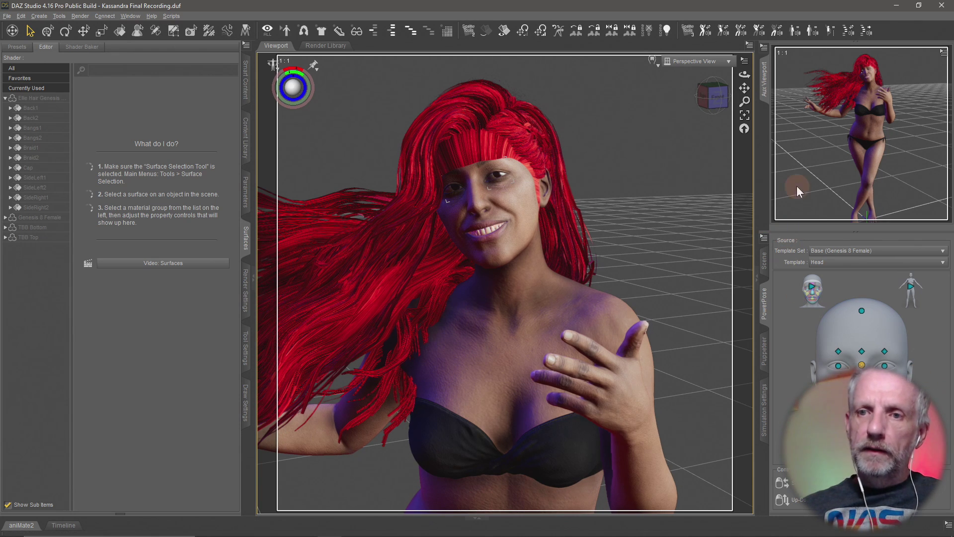
Step: View the scene through the Camera, refine the gaze of both eyes, and try a slight turn of the head
{"action": "left_click", "coordinate": [706, 61]}
{"action": "left_click", "coordinate": [684, 149]}
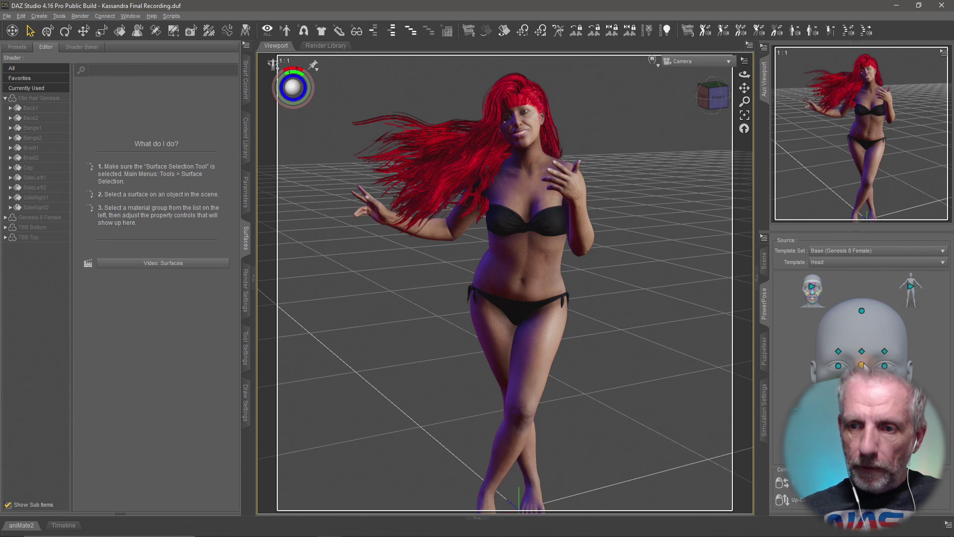
{"action": "left_click_drag", "start_coordinate": [862, 365], "coordinate": [865, 366]}
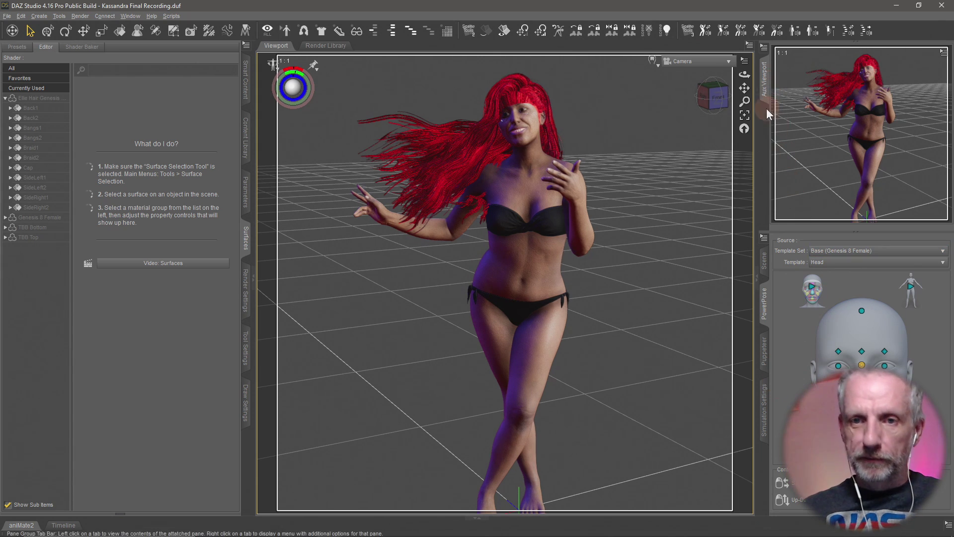
{"action": "left_click_drag", "start_coordinate": [862, 437], "coordinate": [857, 446]}
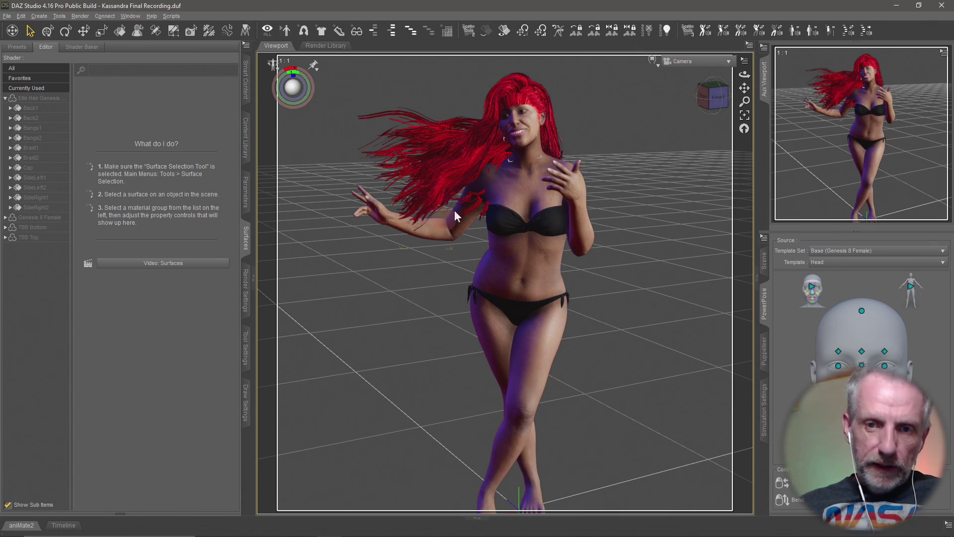
{"action": "left_click", "coordinate": [602, 196]}
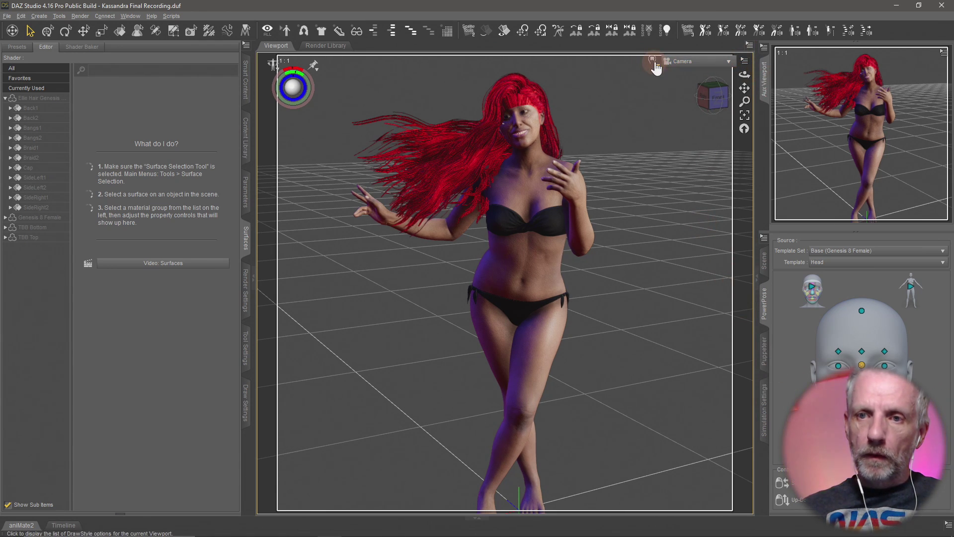
Step: Preview the scene with the NVIDIA Iray draw style and switch the main viewport to Perspective View
{"action": "left_click", "coordinate": [653, 60]}
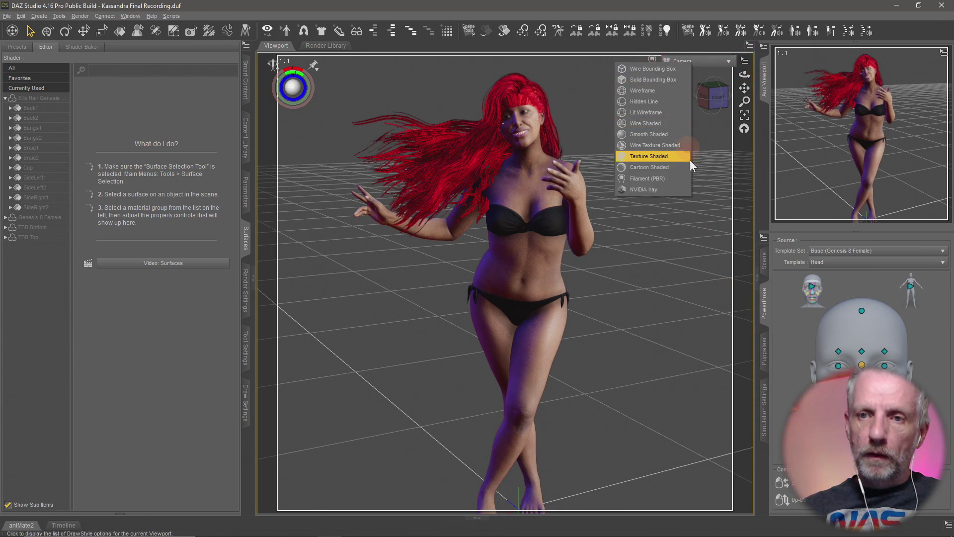
{"action": "left_click", "coordinate": [685, 195]}
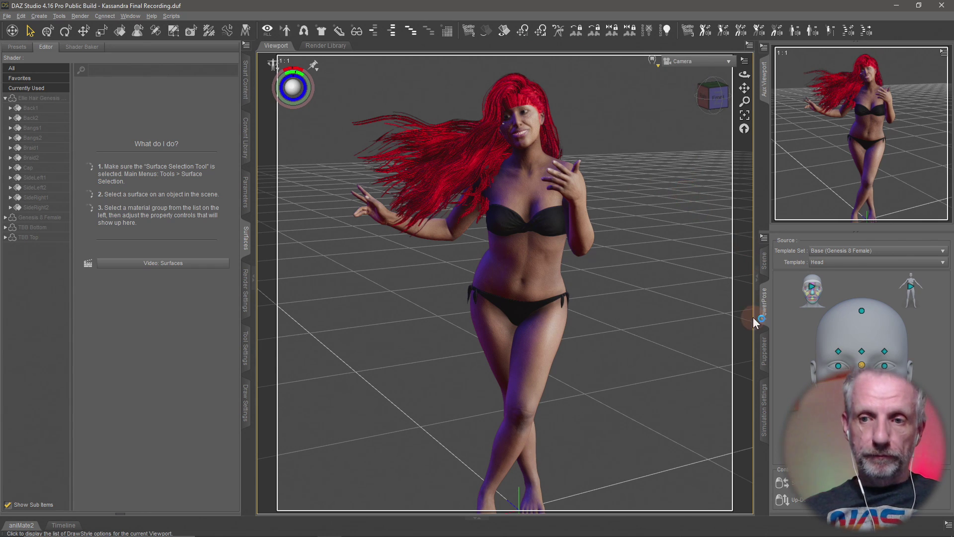
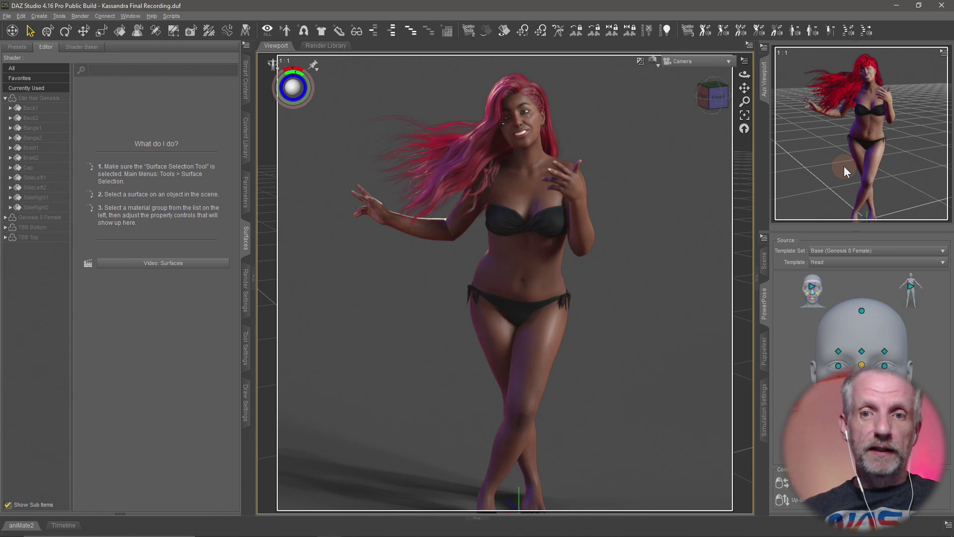
{"action": "left_click", "coordinate": [686, 64]}
{"action": "left_click", "coordinate": [684, 67]}
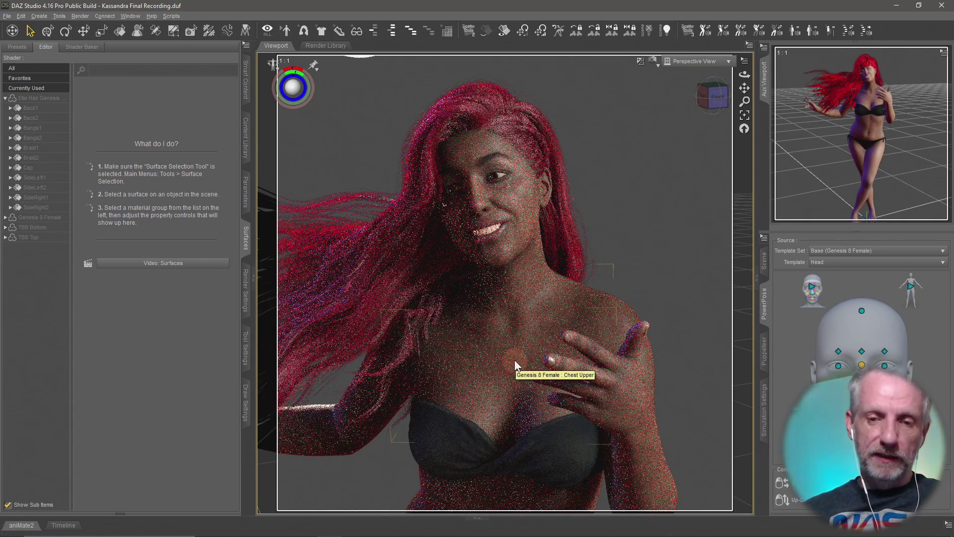
Step: Examine the Iray preview of the figure's face, eyes, skin and hair up close and from farther away
{"action": "scroll", "coordinate": [514, 360], "scroll_direction": "down", "scroll_amount": 3}
{"action": "scroll", "coordinate": [515, 359], "scroll_direction": "up", "scroll_amount": 6}
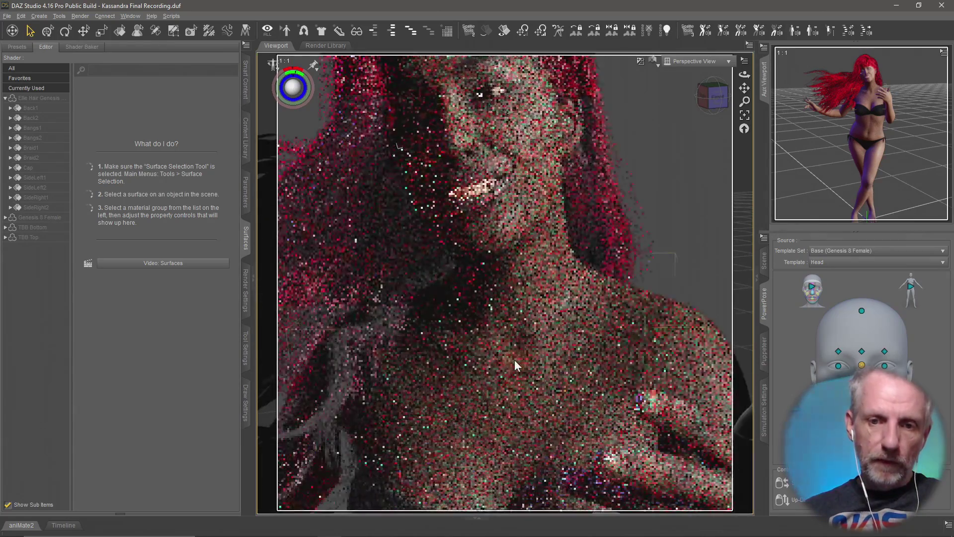
{"action": "scroll", "coordinate": [500, 363], "scroll_direction": "up", "scroll_amount": 3}
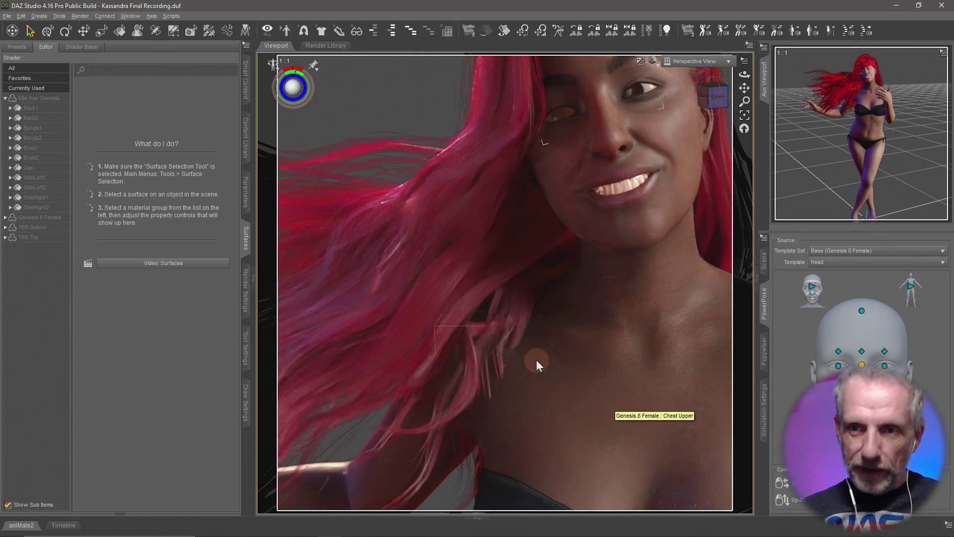
{"action": "scroll", "coordinate": [601, 240], "scroll_direction": "down", "scroll_amount": 2}
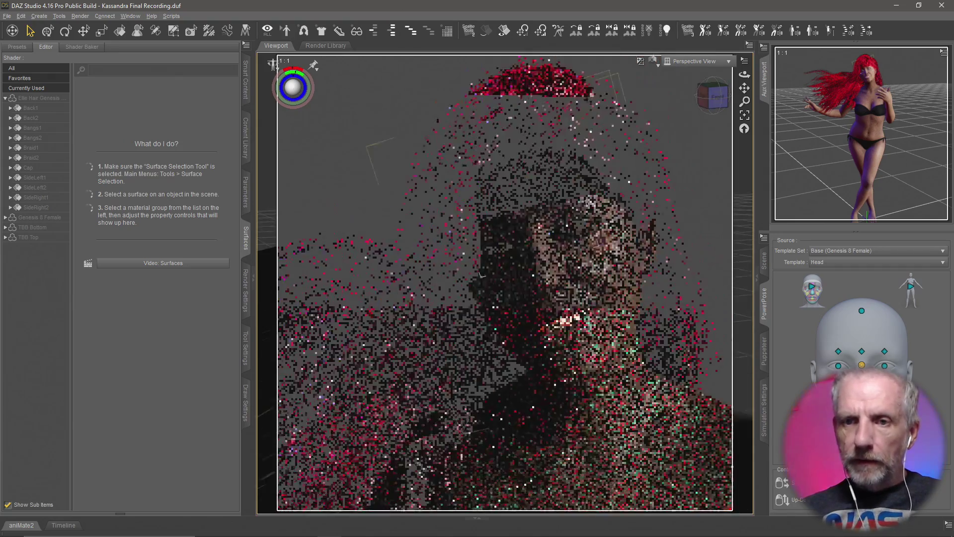
{"action": "scroll", "coordinate": [602, 234], "scroll_direction": "up", "scroll_amount": 5}
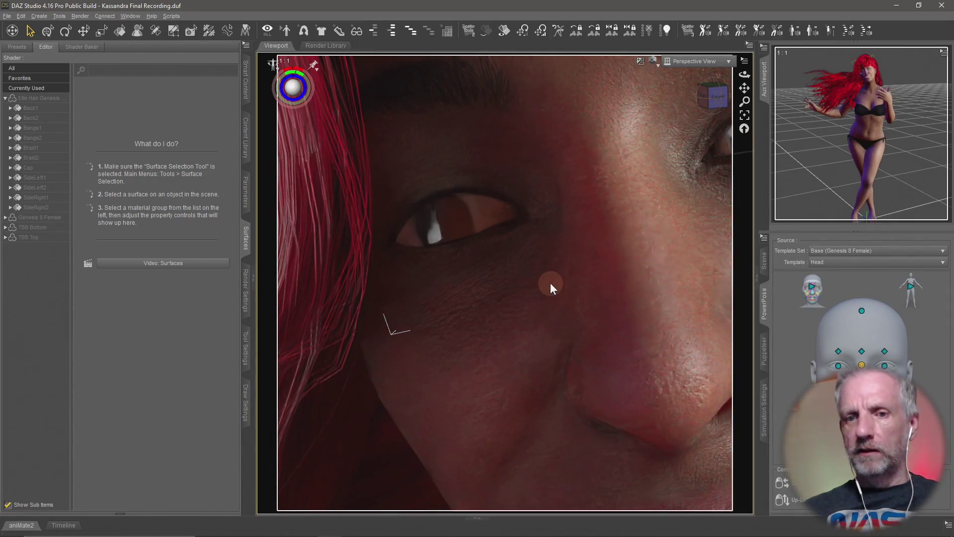
{"action": "scroll", "coordinate": [550, 286], "scroll_direction": "down", "scroll_amount": 5}
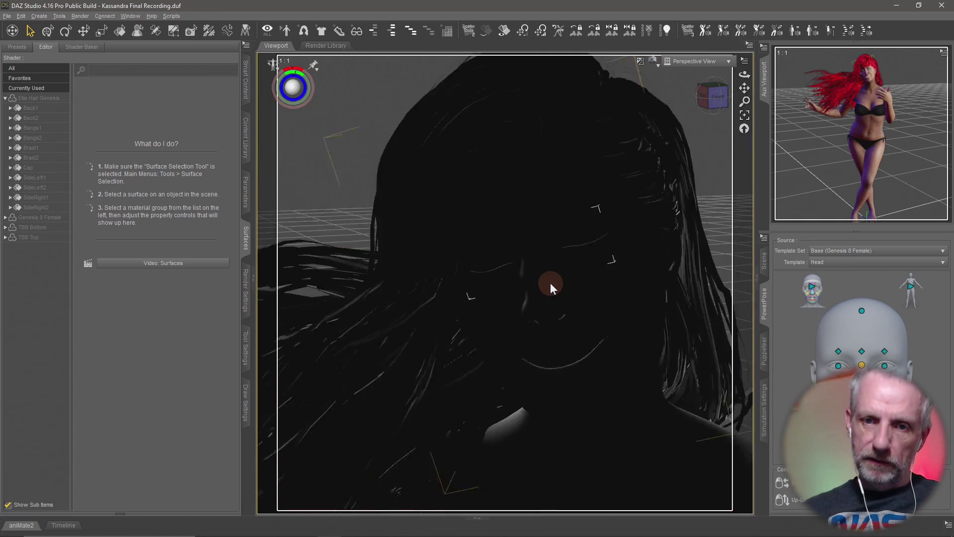
{"action": "scroll", "coordinate": [551, 285], "scroll_direction": "down", "scroll_amount": 3}
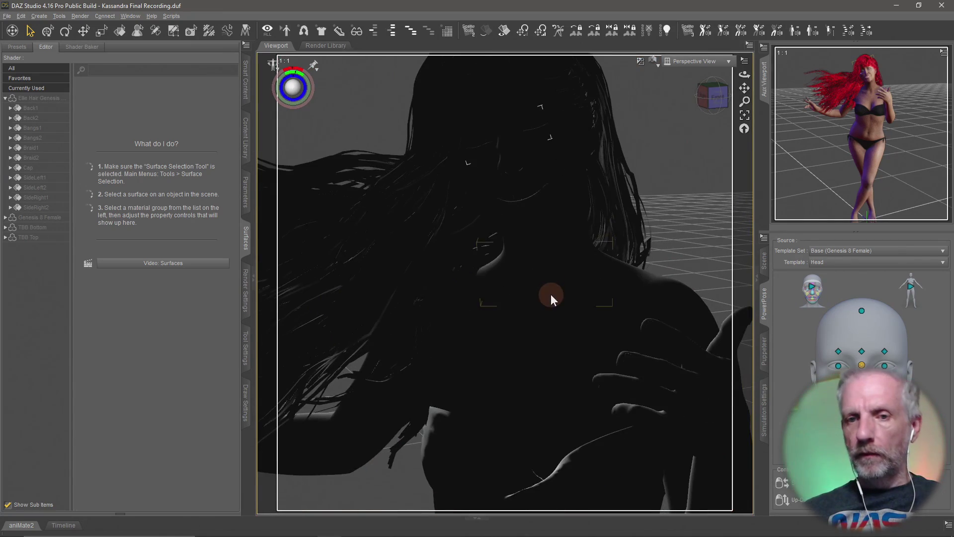
{"action": "scroll", "coordinate": [550, 298], "scroll_direction": "down", "scroll_amount": 4}
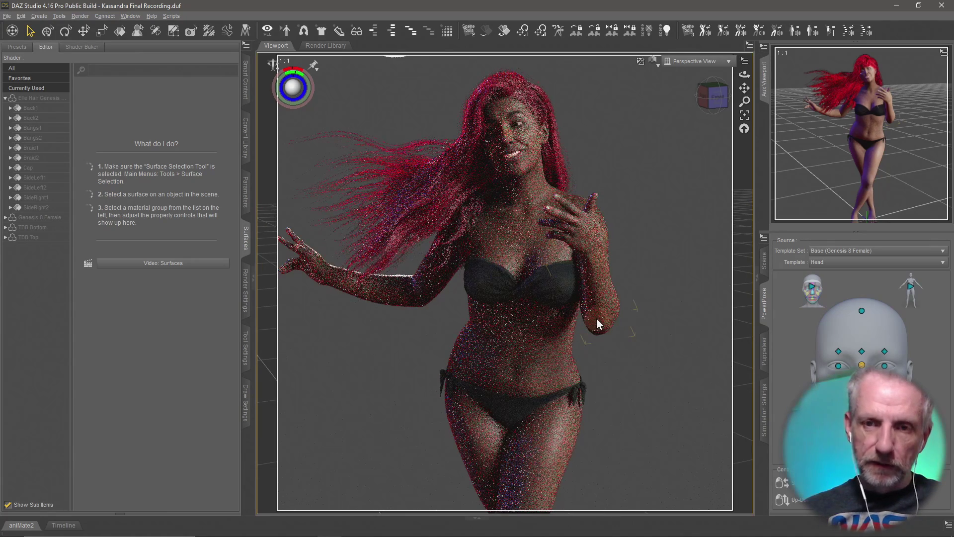
{"action": "scroll", "coordinate": [596, 323], "scroll_direction": "up", "scroll_amount": 1}
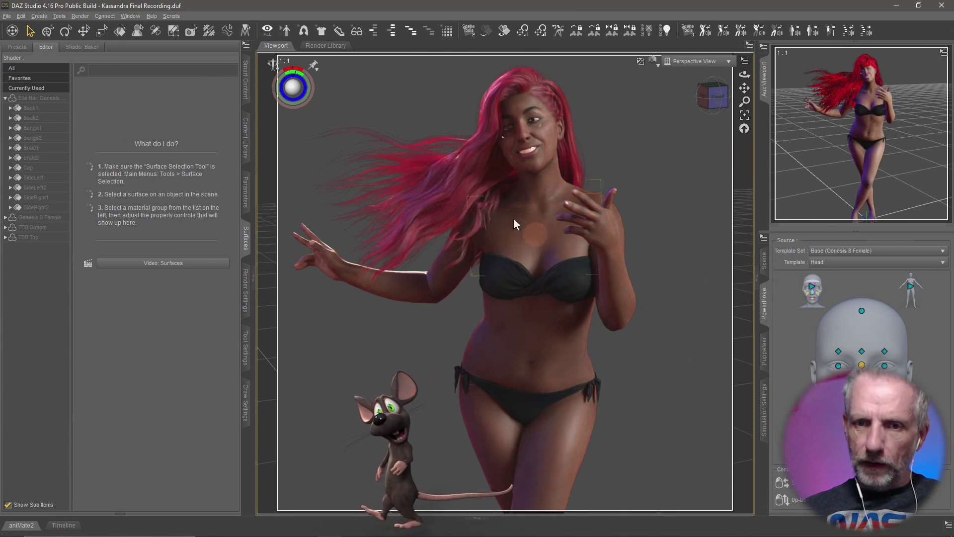
Step: Set Adjust NeckX of Ellie Hair Genesis 8 Female to 93.2% and change the viewport's draw style to Filament (PBR)
{"action": "left_click", "coordinate": [767, 262]}
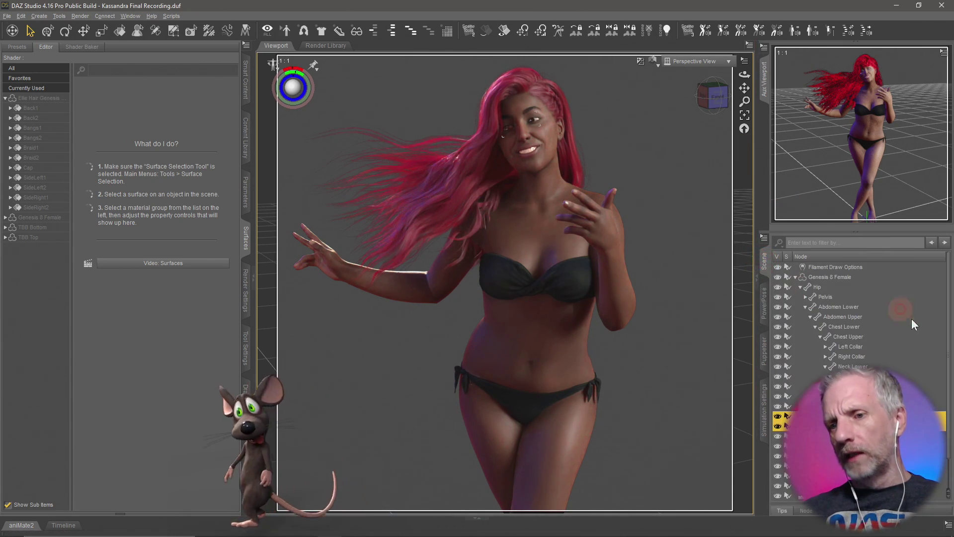
{"action": "left_click", "coordinate": [800, 287]}
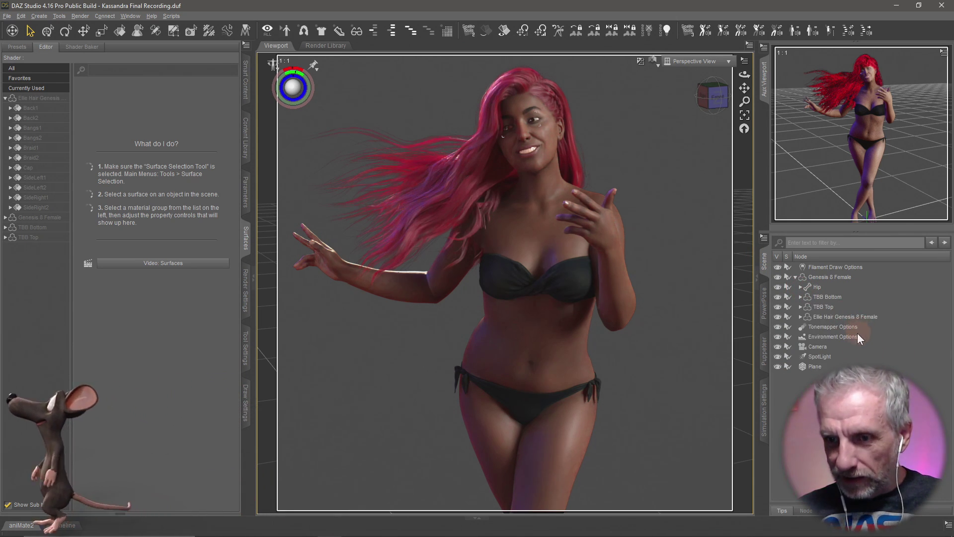
{"action": "left_click", "coordinate": [858, 318]}
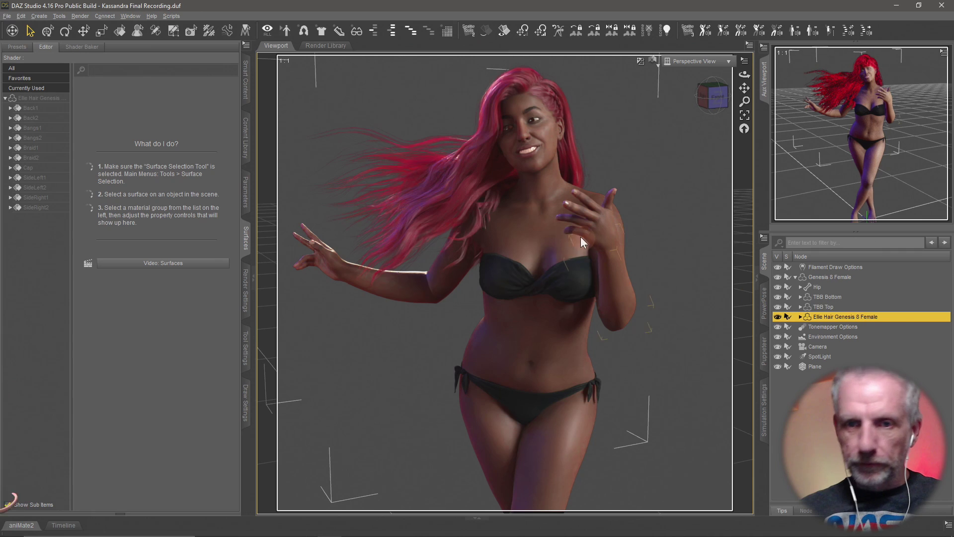
{"action": "left_click", "coordinate": [85, 193]}
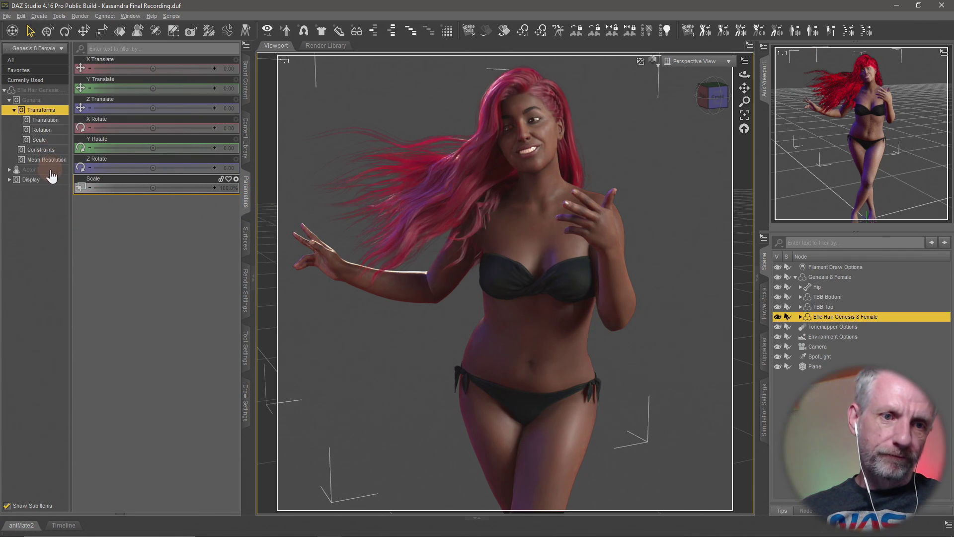
{"action": "left_click", "coordinate": [50, 170]}
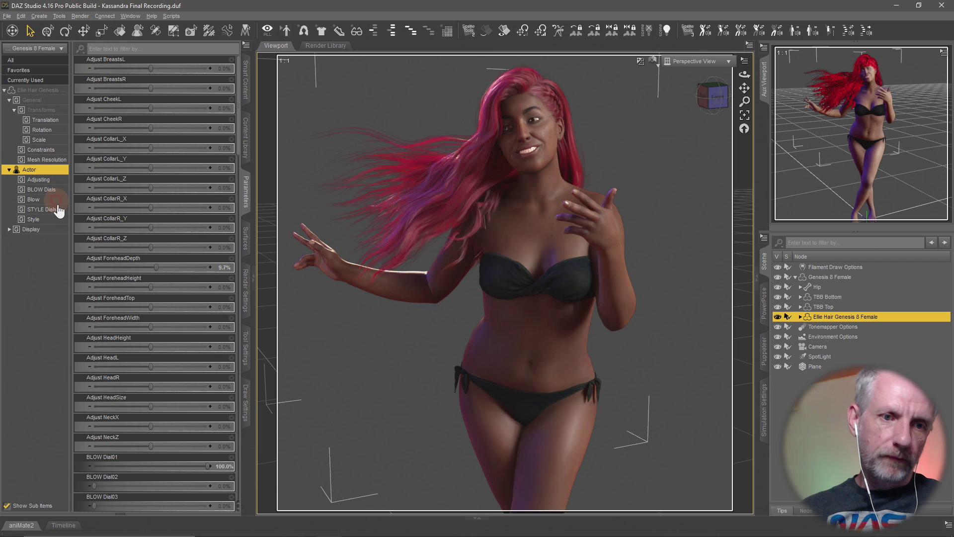
{"action": "left_click", "coordinate": [53, 181]}
{"action": "left_click", "coordinate": [179, 271]}
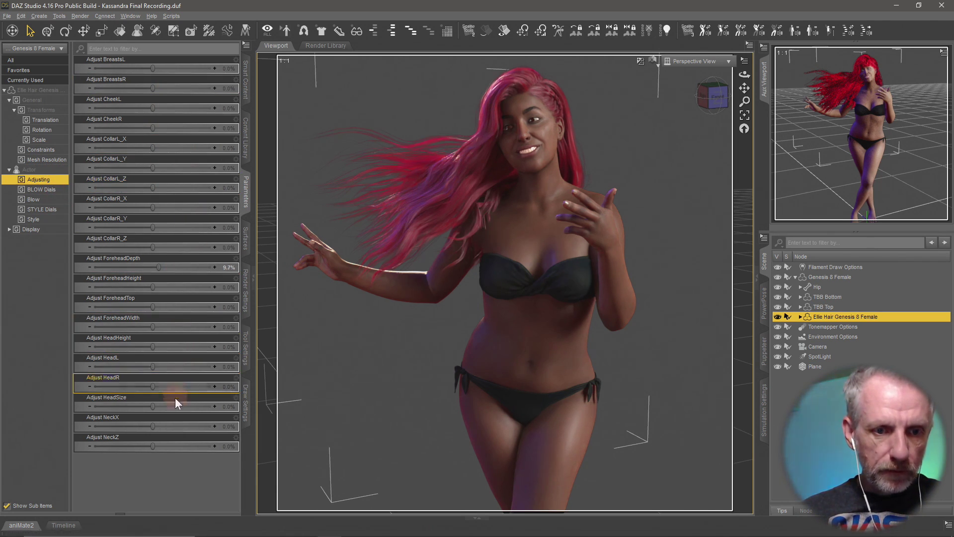
{"action": "left_click_drag", "start_coordinate": [153, 426], "coordinate": [204, 432]}
{"action": "left_click", "coordinate": [660, 61]}
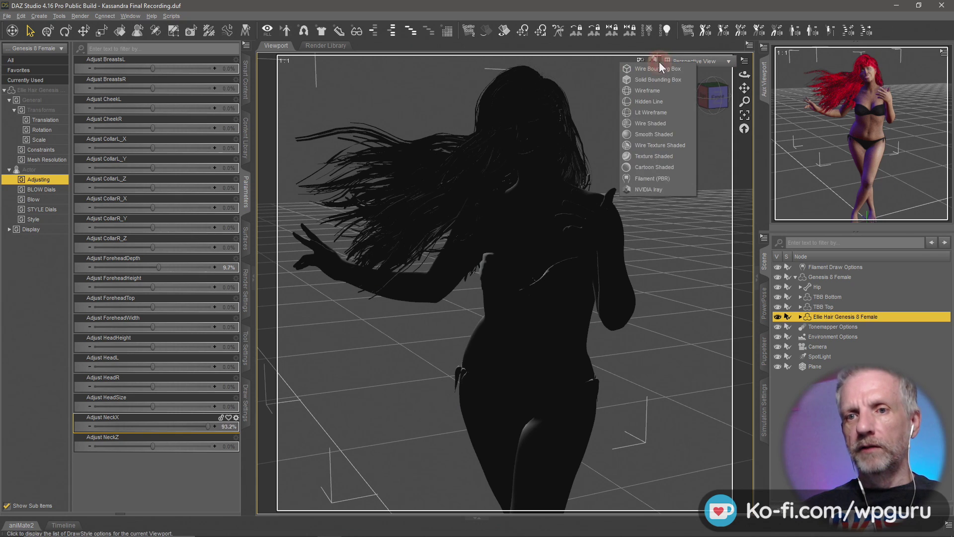
{"action": "left_click", "coordinate": [662, 177]}
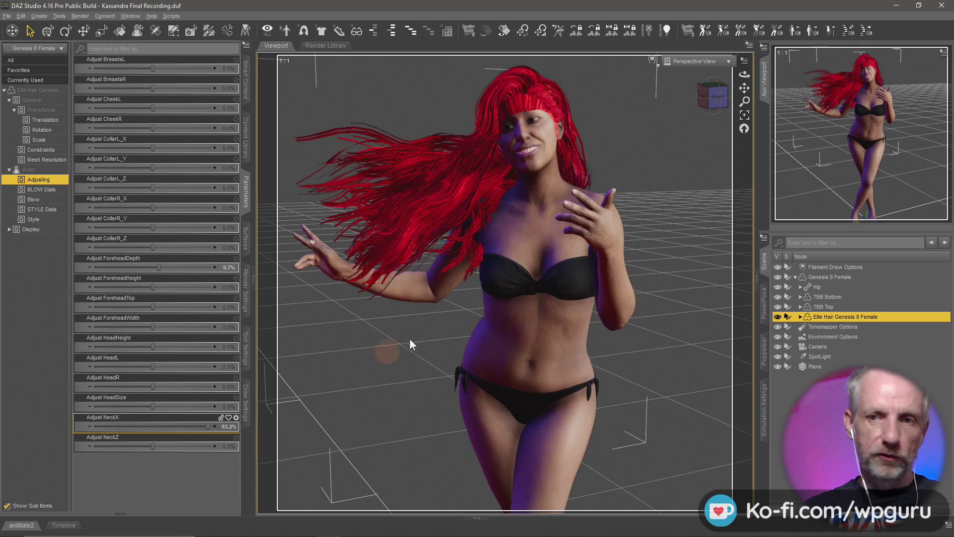
Step: Try out the hair's Adjust NeckX, NeckZ, HeadR and CollarR_Y morphs, undoing each change
{"action": "scroll", "coordinate": [417, 336], "scroll_direction": "up", "scroll_amount": 5}
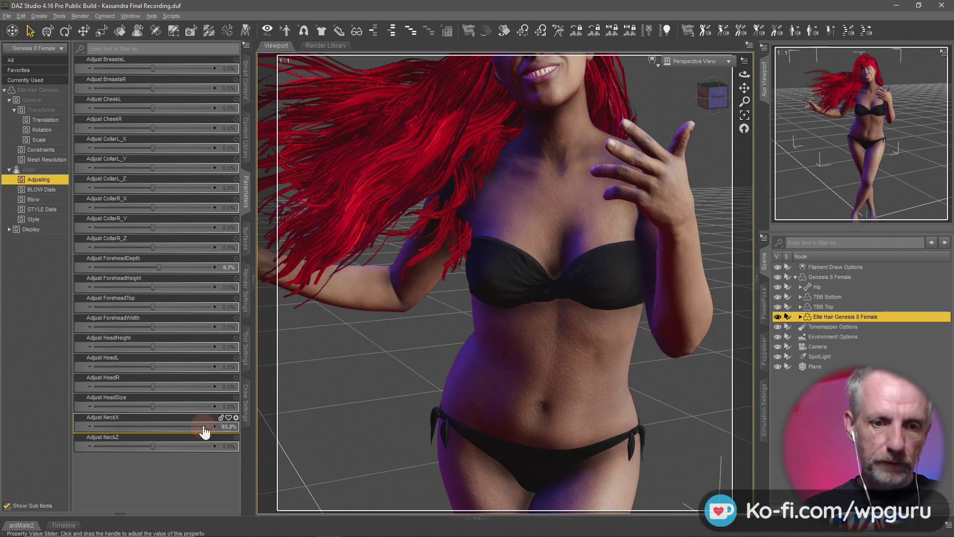
{"action": "left_click_drag", "start_coordinate": [205, 432], "coordinate": [204, 434]}
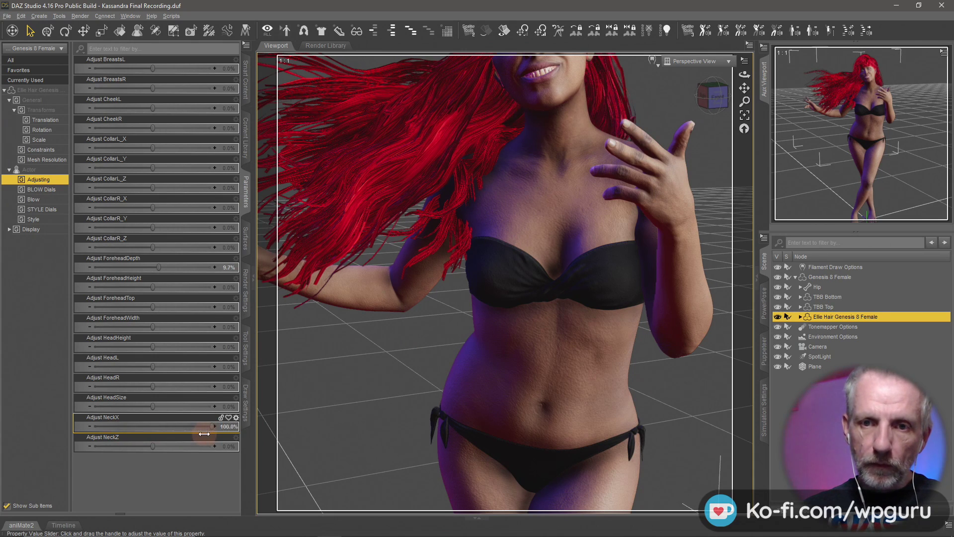
{"action": "left_click_drag", "start_coordinate": [152, 453], "coordinate": [183, 454]}
{"action": "key", "text": "ctrl+z"}
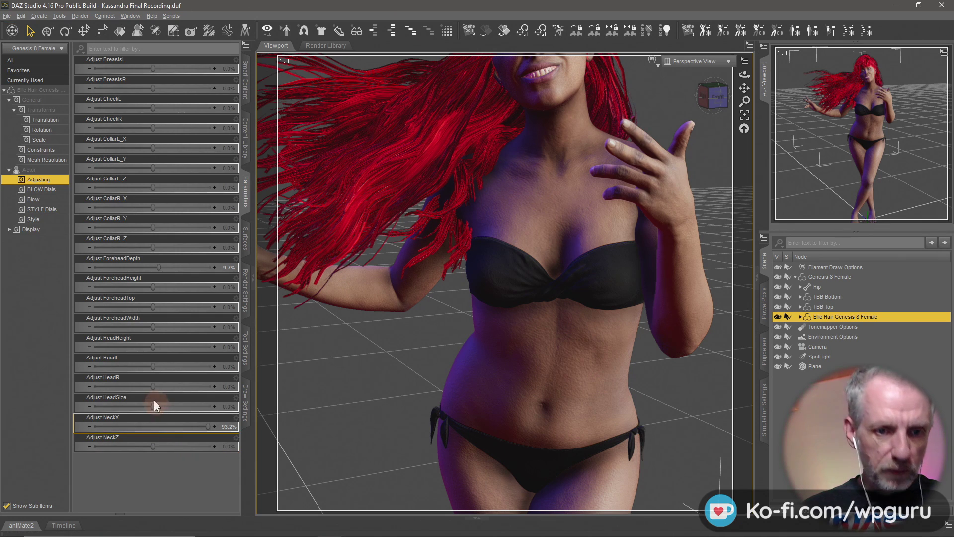
{"action": "left_click_drag", "start_coordinate": [154, 389], "coordinate": [178, 399]}
{"action": "key", "text": "ctrl+z"}
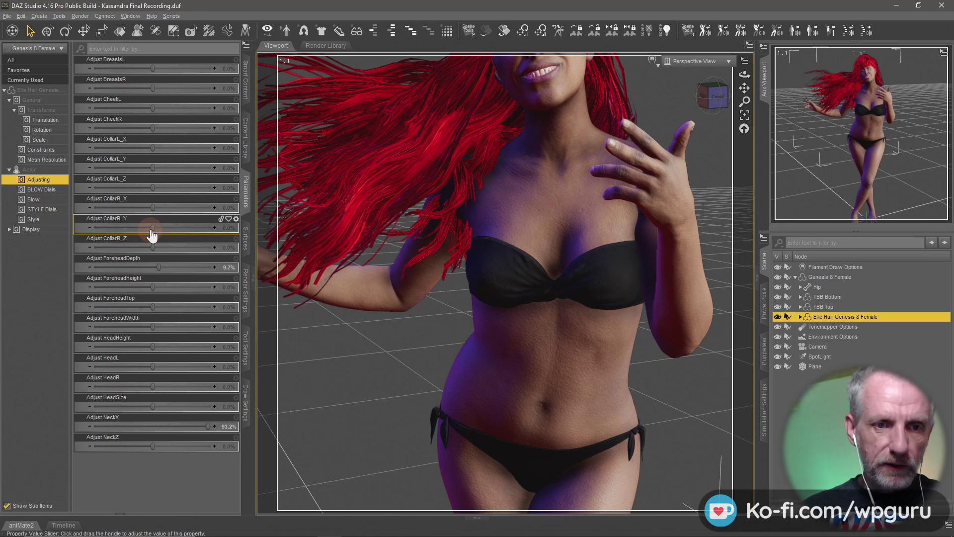
{"action": "left_click_drag", "start_coordinate": [154, 227], "coordinate": [185, 236]}
{"action": "key", "text": "ctrl+z"}
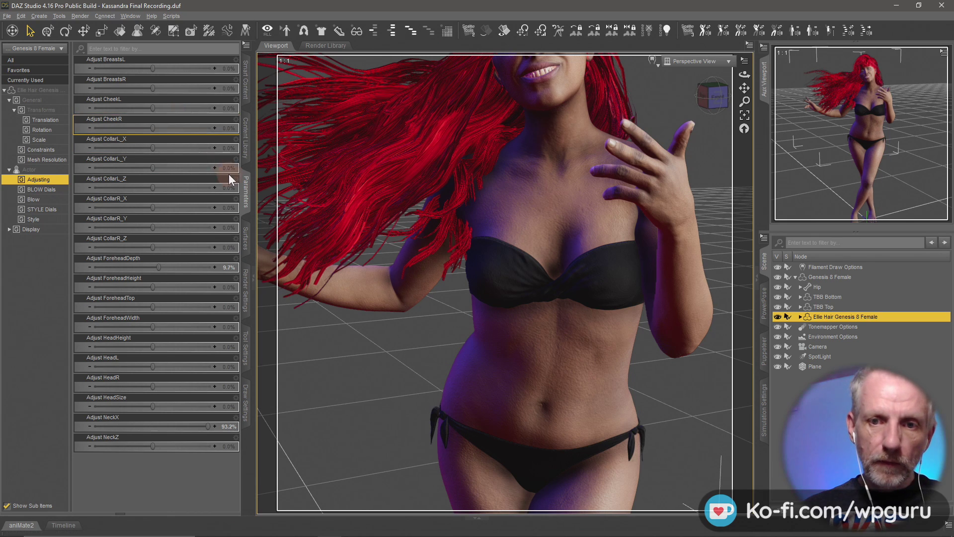
Step: Try the hair's Adjust BreastsR morph at both extremes, undo it, and lower Adjust BreastsL to -100%
{"action": "left_click_drag", "start_coordinate": [153, 94], "coordinate": [99, 92]}
{"action": "left_click_drag", "start_coordinate": [238, 106], "coordinate": [174, 107]}
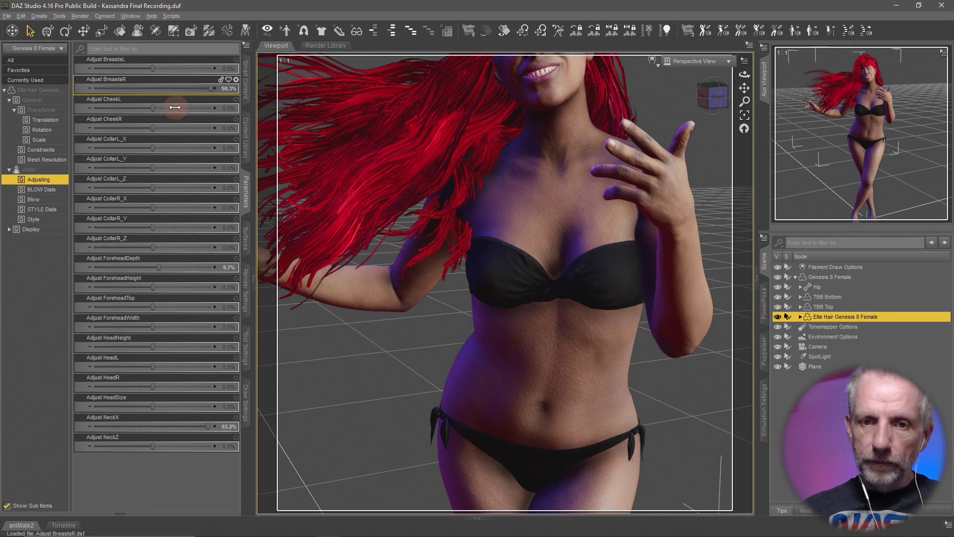
{"action": "key", "text": "ctrl+z"}
{"action": "left_click_drag", "start_coordinate": [153, 70], "coordinate": [6, 91]}
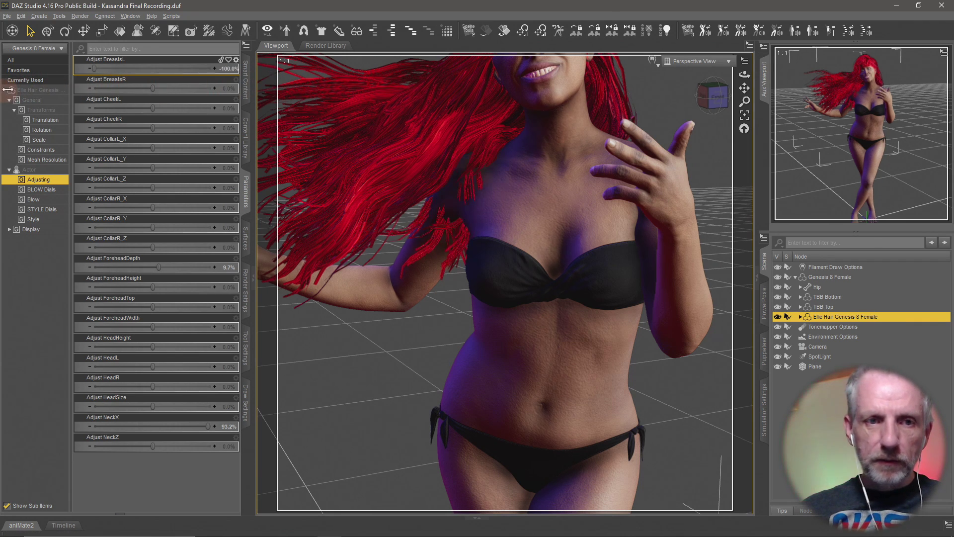
Step: Set the minimum limit of the hair's Adjust BreastsL morph to -1000% and lower the morph to that value
{"action": "left_click", "coordinate": [237, 60]}
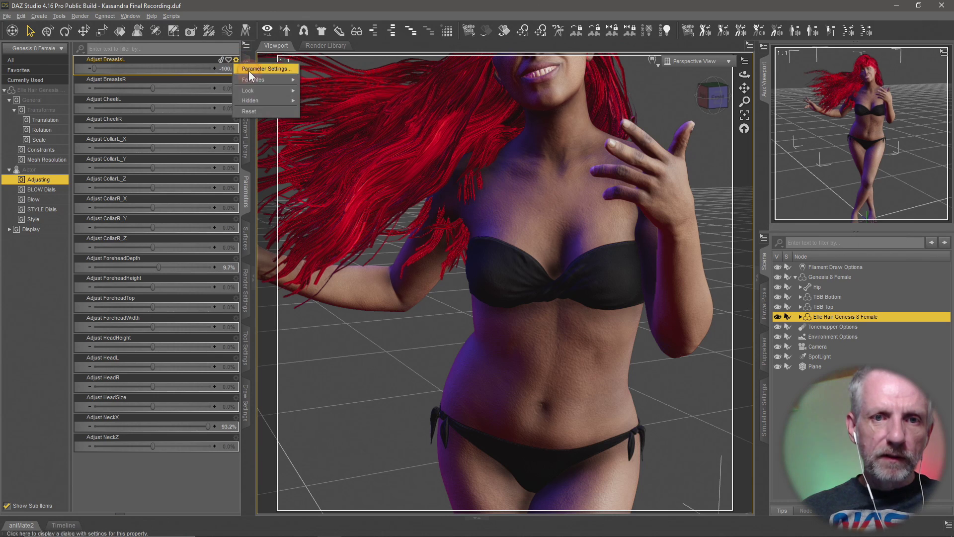
{"action": "left_click", "coordinate": [249, 69]}
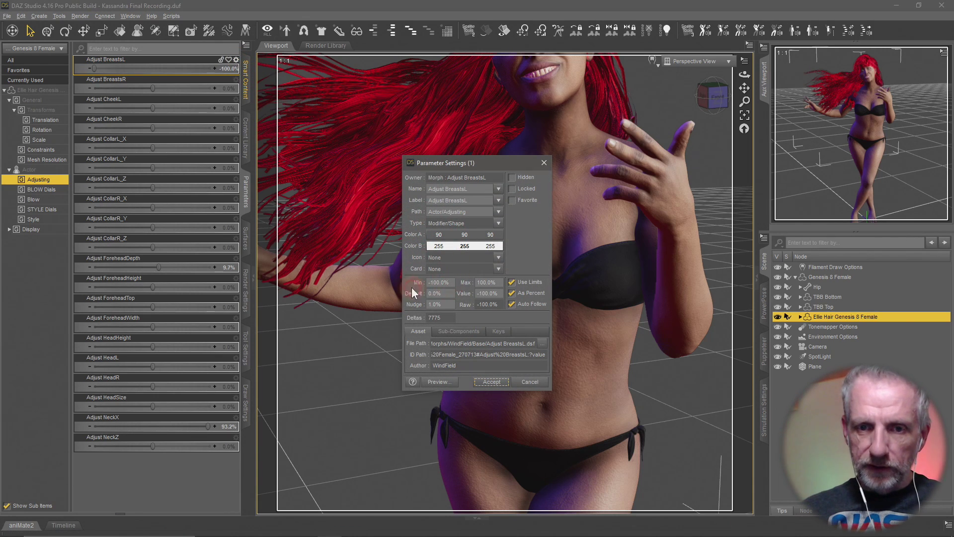
{"action": "double_click", "coordinate": [440, 282]}
{"action": "type", "text": "-"}
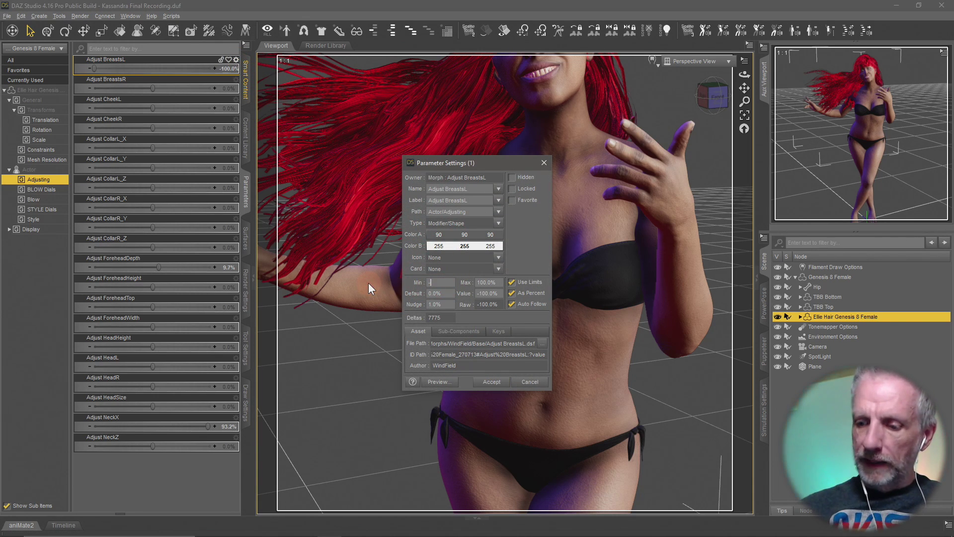
{"action": "type", "text": "1000"}
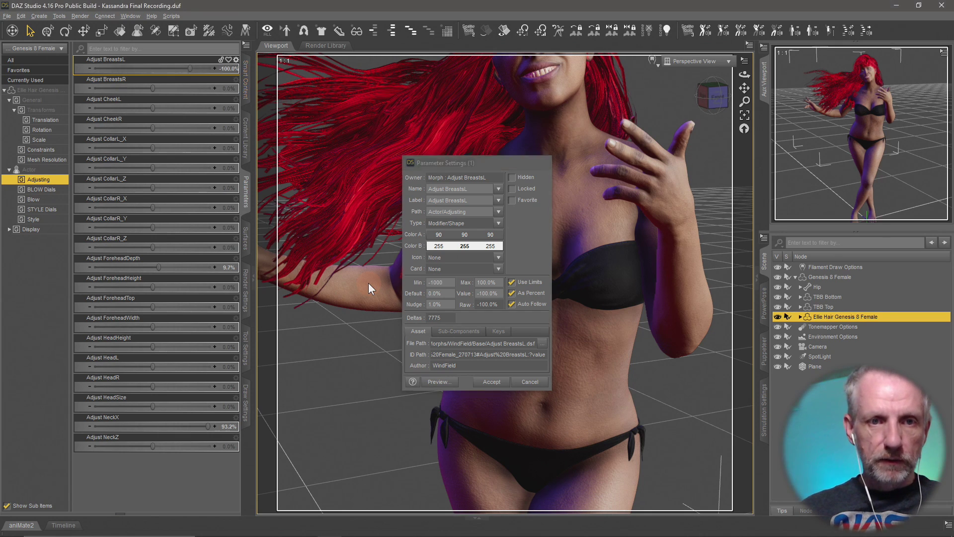
{"action": "key", "text": "Return"}
{"action": "left_click_drag", "start_coordinate": [201, 75], "coordinate": [2, 122]}
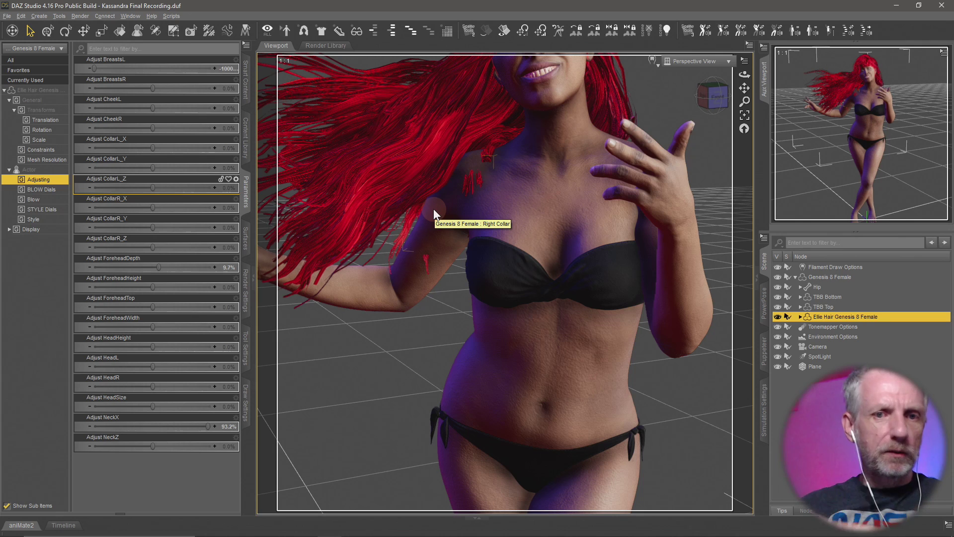
Step: Recheck the limits of Adjust BreastsL, lower it to -1000% again, and try a slight increase of Adjust BreastsR
{"action": "left_click", "coordinate": [238, 62]}
{"action": "left_click", "coordinate": [246, 70]}
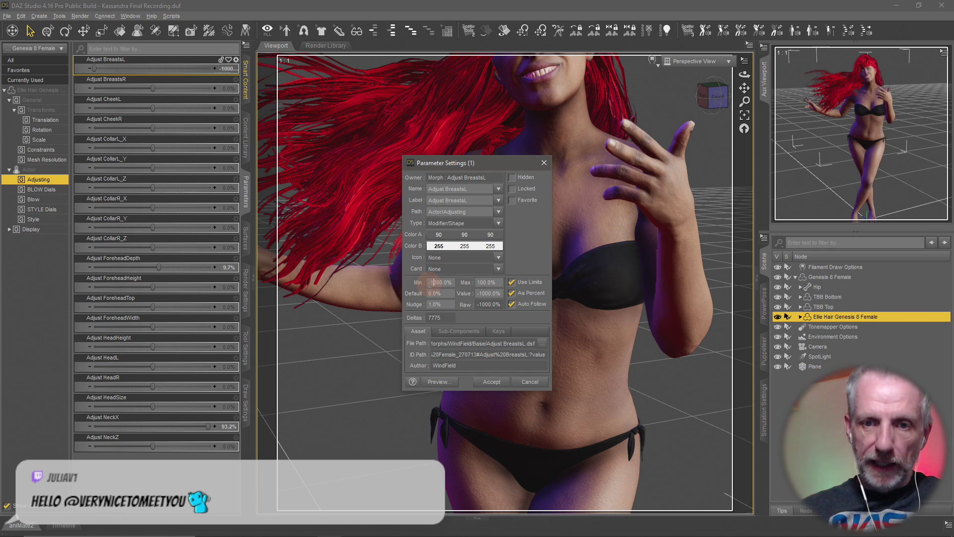
{"action": "key", "text": "Return"}
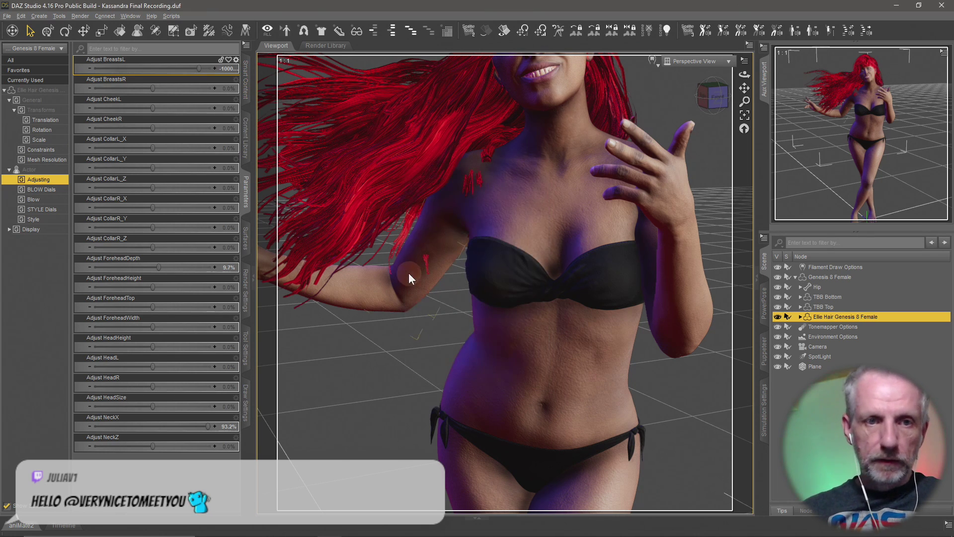
{"action": "left_click_drag", "start_coordinate": [201, 69], "coordinate": [7, 80]}
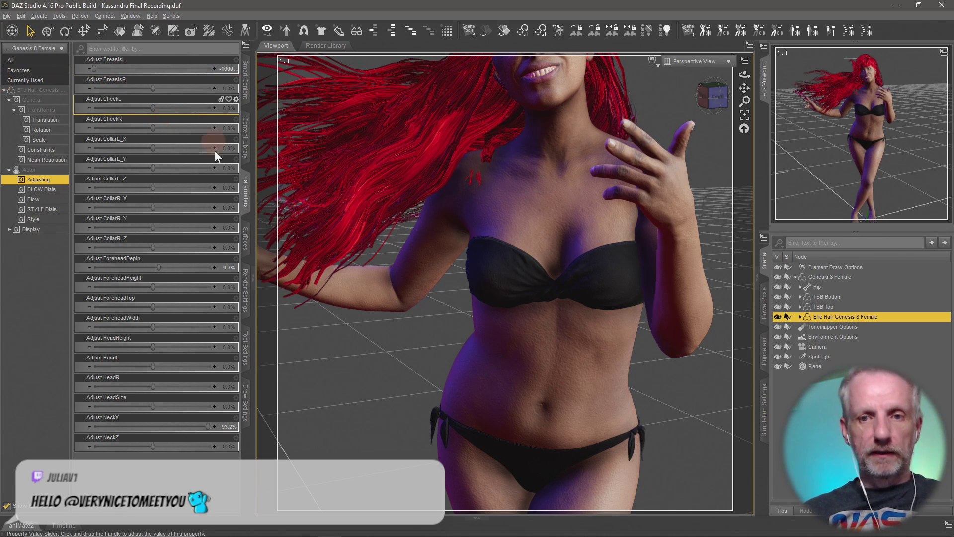
{"action": "left_click_drag", "start_coordinate": [153, 89], "coordinate": [163, 90]}
{"action": "key", "text": "ctrl+z"}
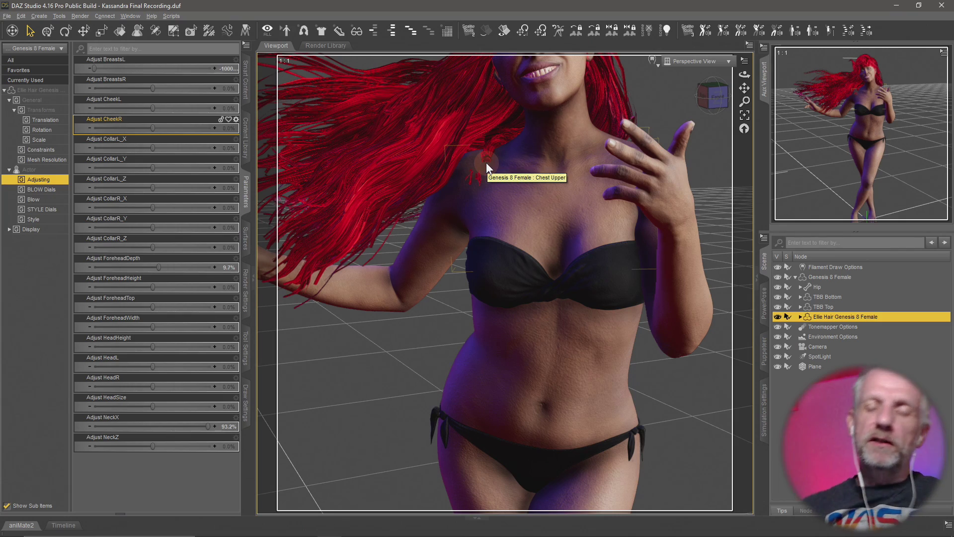
Step: Reset Adjust BreastsL to 0% and restore its minimum limit to -100%
{"action": "middle_click_drag", "start_coordinate": [549, 201], "coordinate": [711, 253]}
{"action": "scroll", "coordinate": [550, 202], "scroll_direction": "down", "scroll_amount": 10}
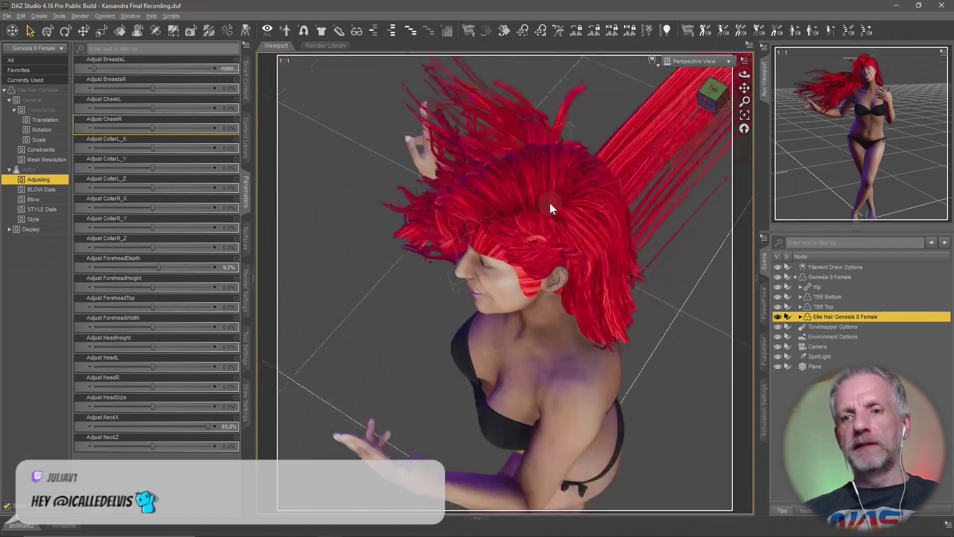
{"action": "middle_click_drag", "start_coordinate": [580, 208], "coordinate": [573, 285]}
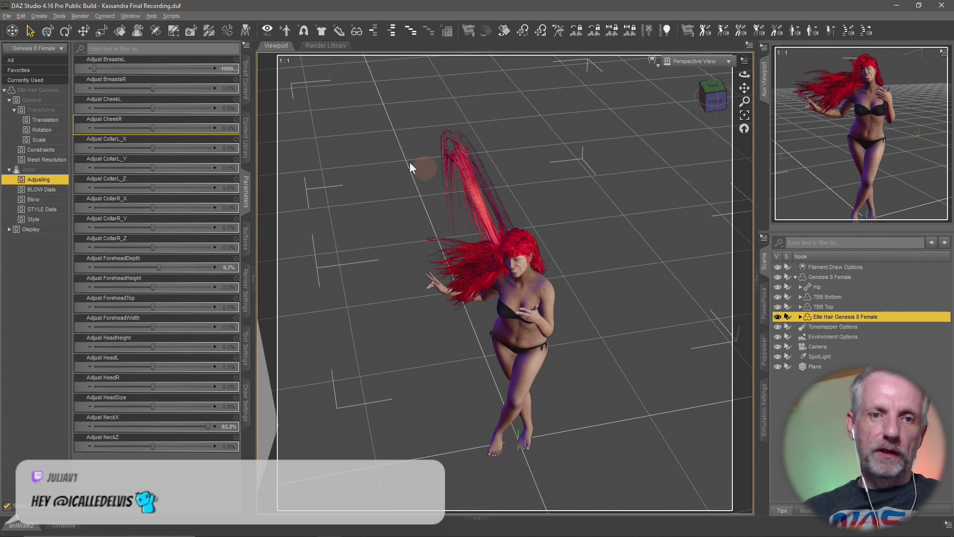
{"action": "left_click", "coordinate": [167, 71], "text": "alt"}
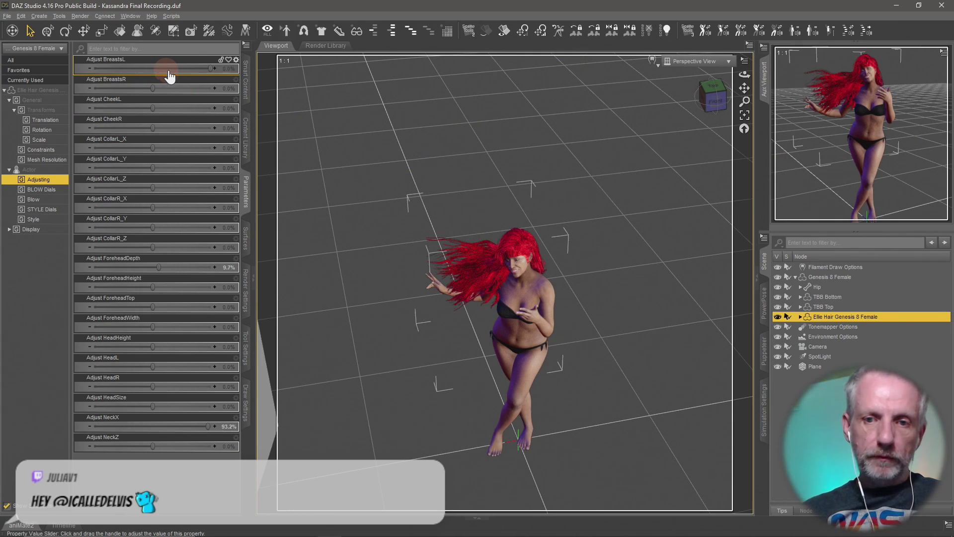
{"action": "left_click", "coordinate": [236, 60]}
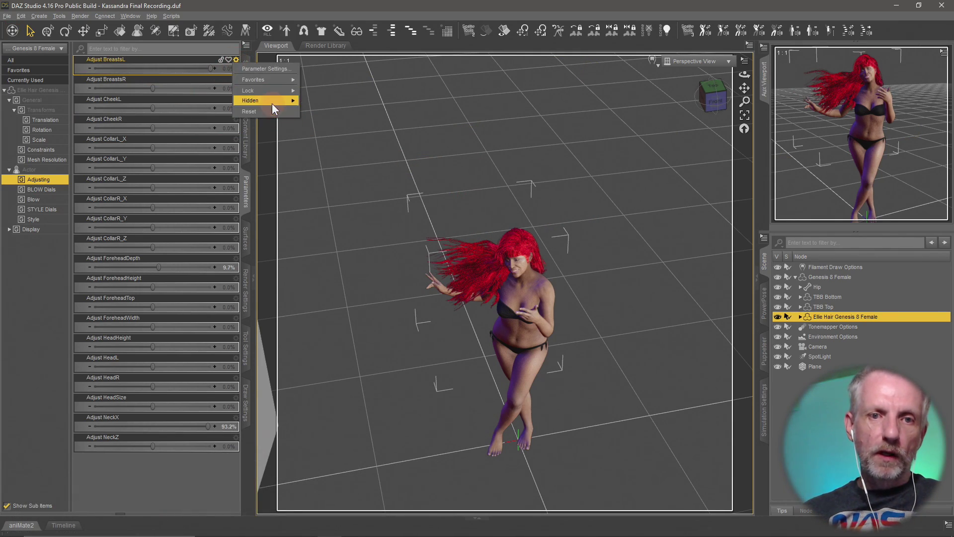
{"action": "left_click", "coordinate": [279, 70]}
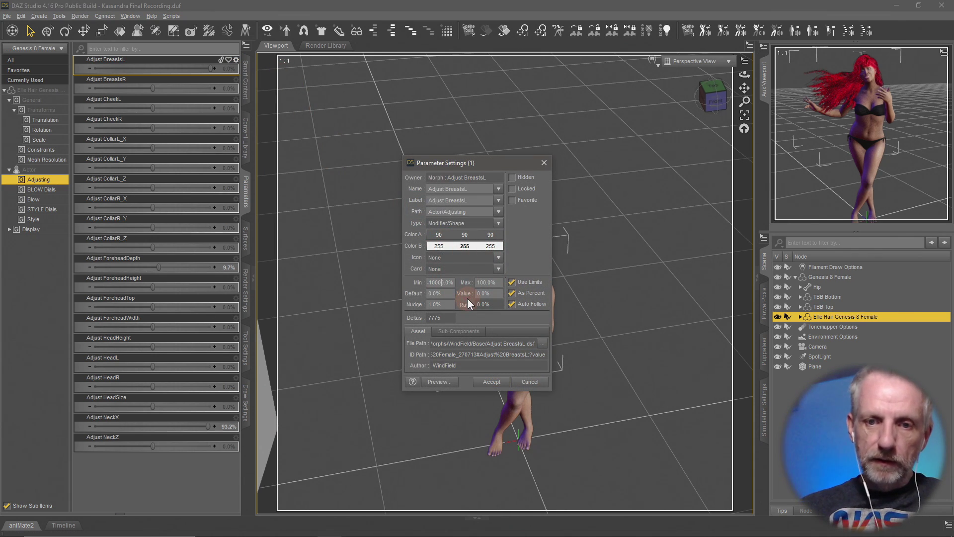
{"action": "left_click", "coordinate": [489, 381]}
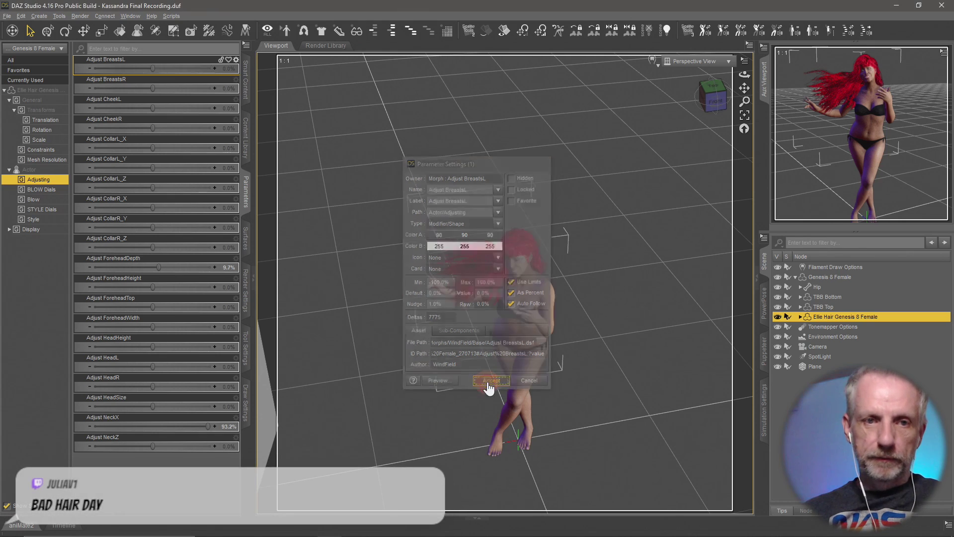
Step: Try Adjust BreastsL at 30.8%, undo the change, and frame the figure from the front
{"action": "mouse_move", "coordinate": [154, 68]}
{"action": "left_mouse_down"}
{"action": "mouse_move", "coordinate": [53, 64]}
{"action": "mouse_move", "coordinate": [214, 74]}
{"action": "mouse_move", "coordinate": [131, 76]}
{"action": "mouse_move", "coordinate": [171, 75]}
{"action": "left_mouse_up"}
{"action": "key", "text": "ctrl+z"}
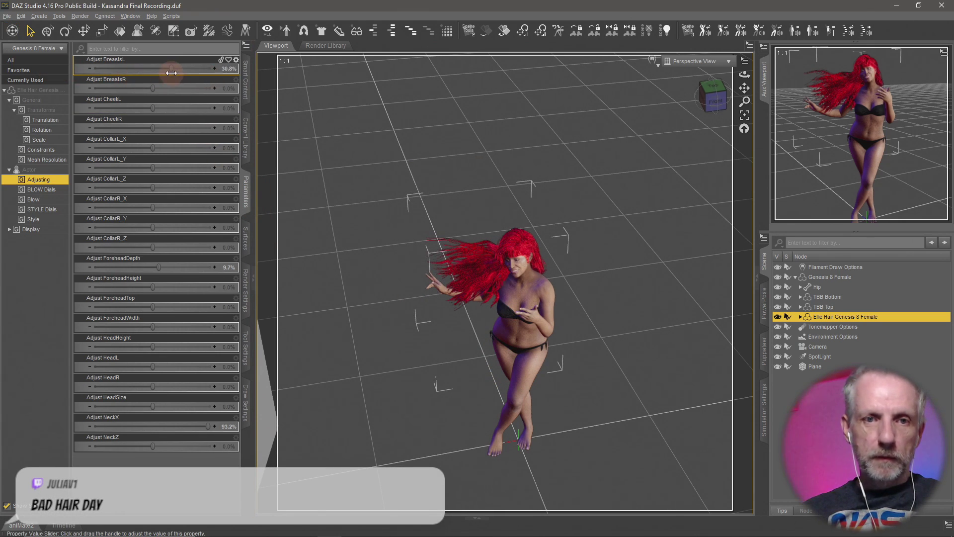
{"action": "middle_click_drag", "start_coordinate": [473, 307], "coordinate": [474, 306]}
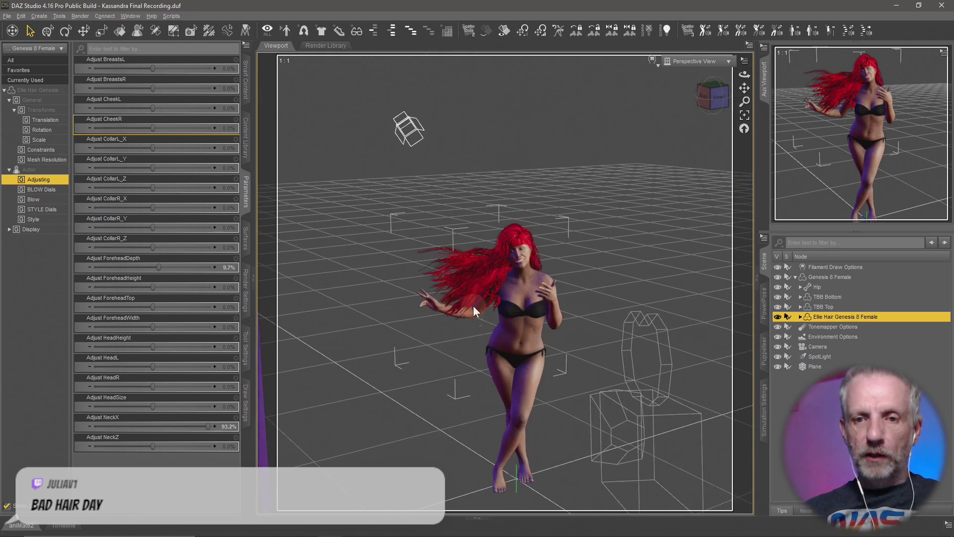
{"action": "scroll", "coordinate": [474, 306], "scroll_direction": "up", "scroll_amount": 6}
{"action": "scroll", "coordinate": [473, 306], "scroll_direction": "up", "scroll_amount": 5}
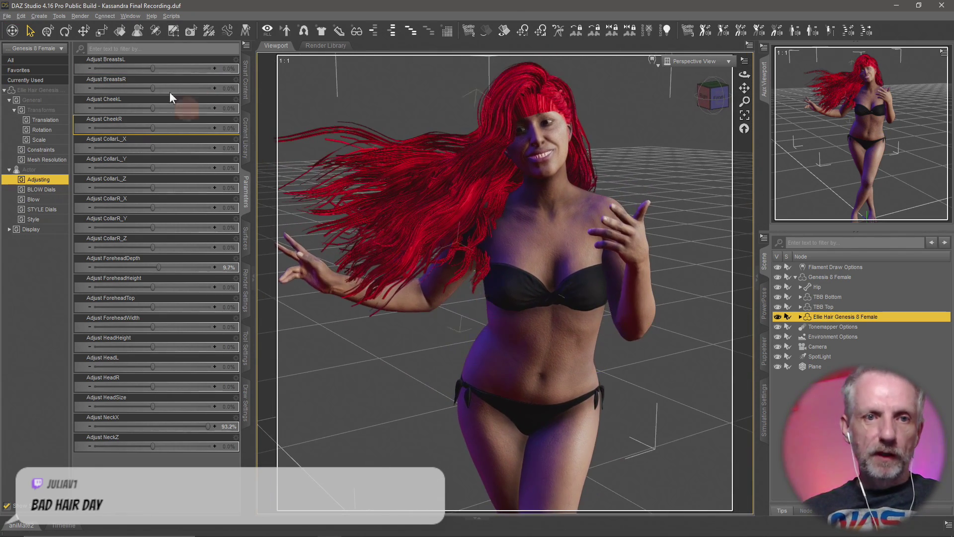
{"action": "left_click", "coordinate": [7, 15]}
{"action": "mouse_move", "coordinate": [59, 88]}
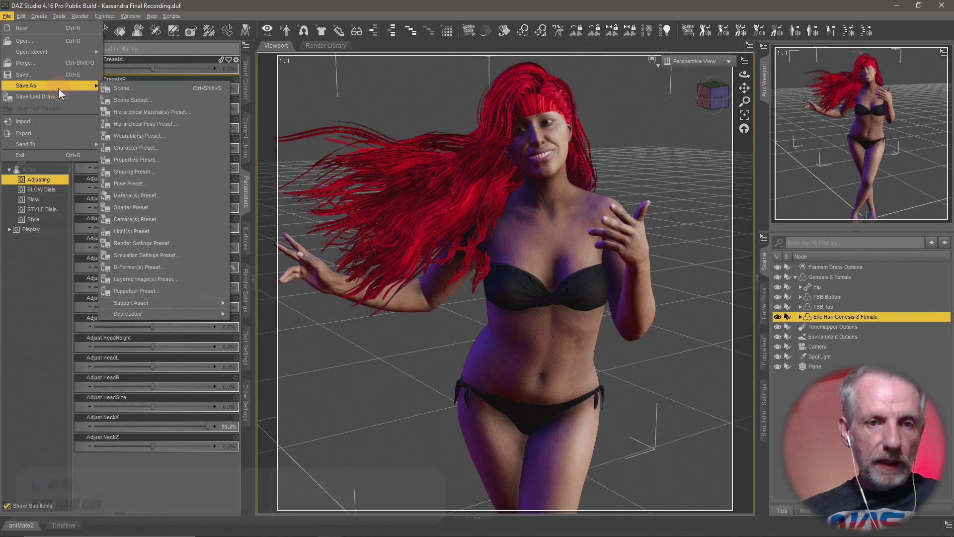
{"action": "left_click", "coordinate": [123, 91]}
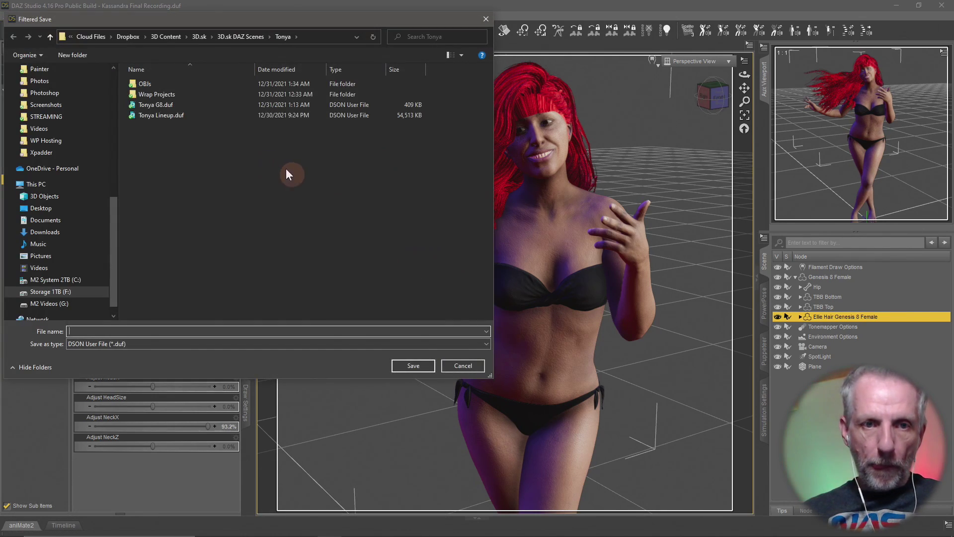
{"action": "left_click", "coordinate": [475, 366]}
Step: Save the scene as Kassandra Promo 2 in the Kassandra folder under 3D.sk DAZ Scenes
{"action": "left_click", "coordinate": [245, 130]}
{"action": "left_click", "coordinate": [82, 160]}
{"action": "double_click", "coordinate": [82, 161]}
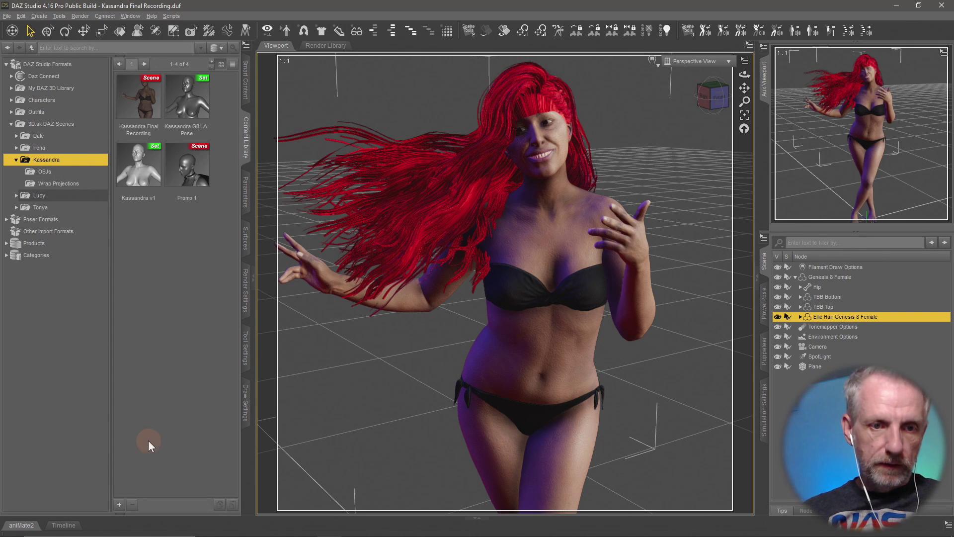
{"action": "left_click", "coordinate": [119, 504]}
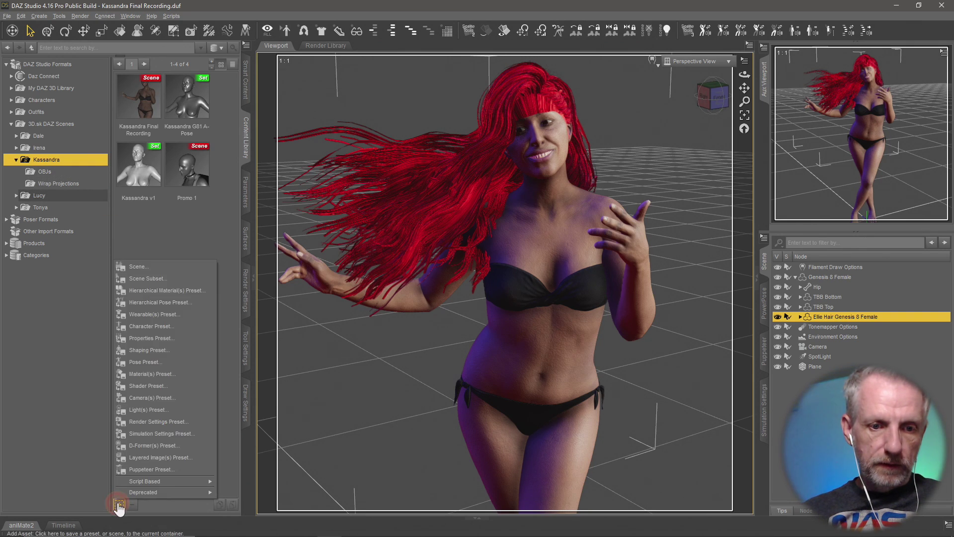
{"action": "left_click", "coordinate": [195, 262]}
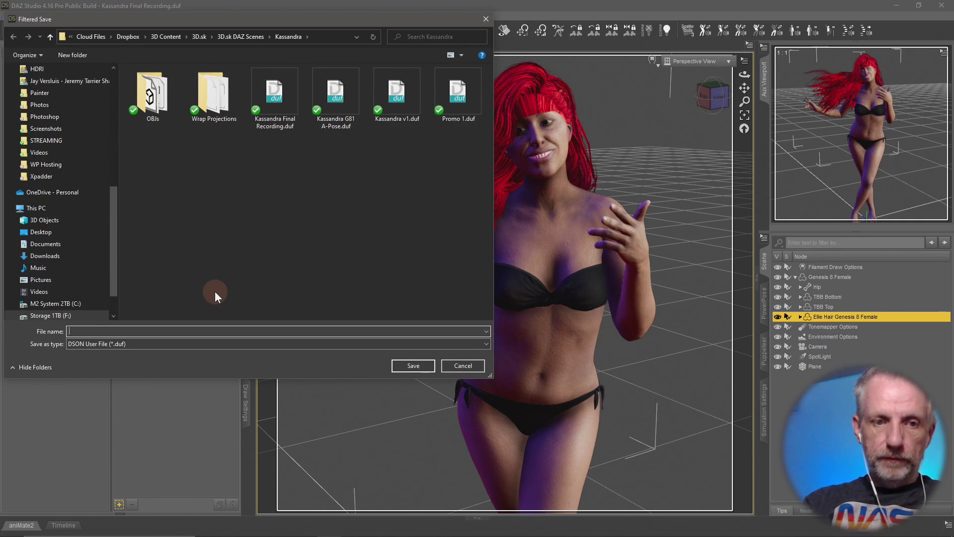
{"action": "type", "text": "Kassandra"}
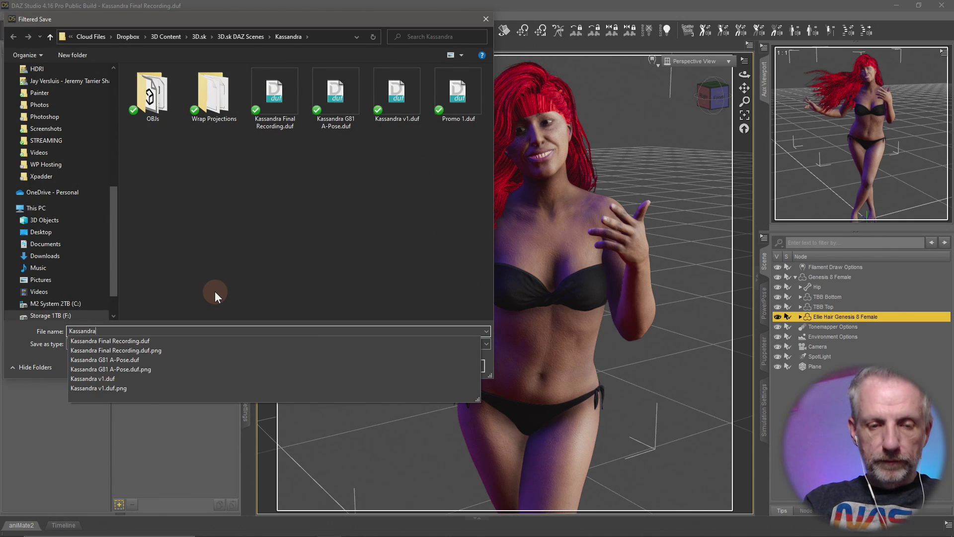
{"action": "type", "text": " Promo"}
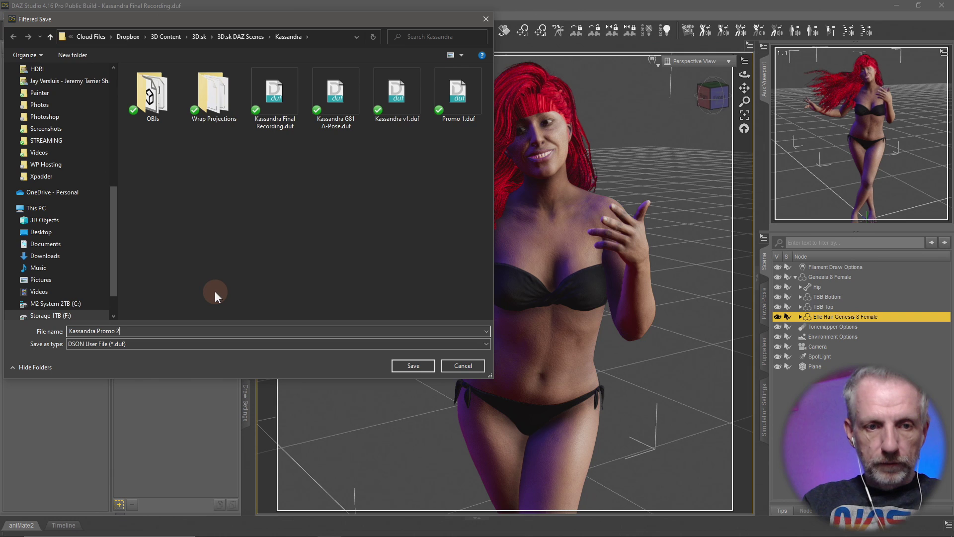
{"action": "type", "text": " 2"}
{"action": "key", "text": "Return"}
{"action": "key", "text": "Return"}
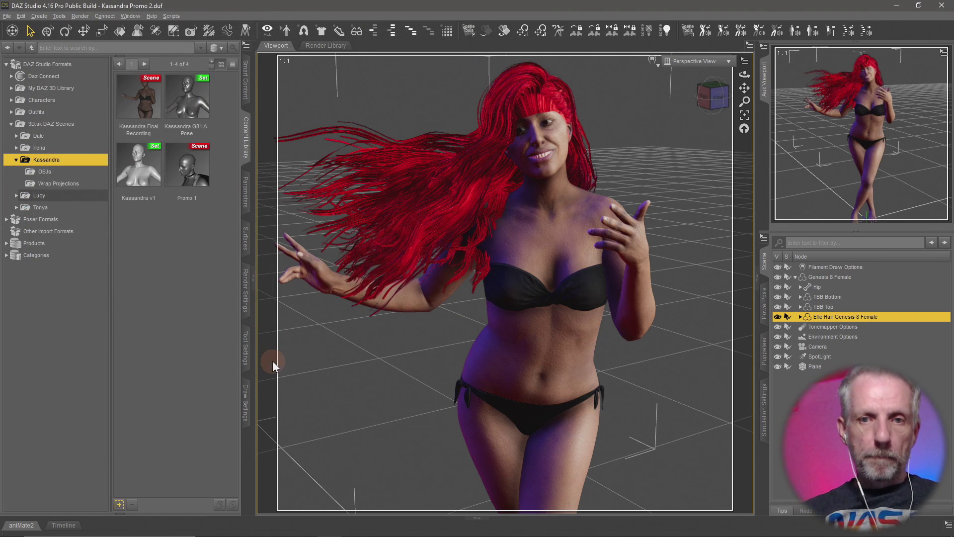
{"action": "left_click", "coordinate": [7, 16]}
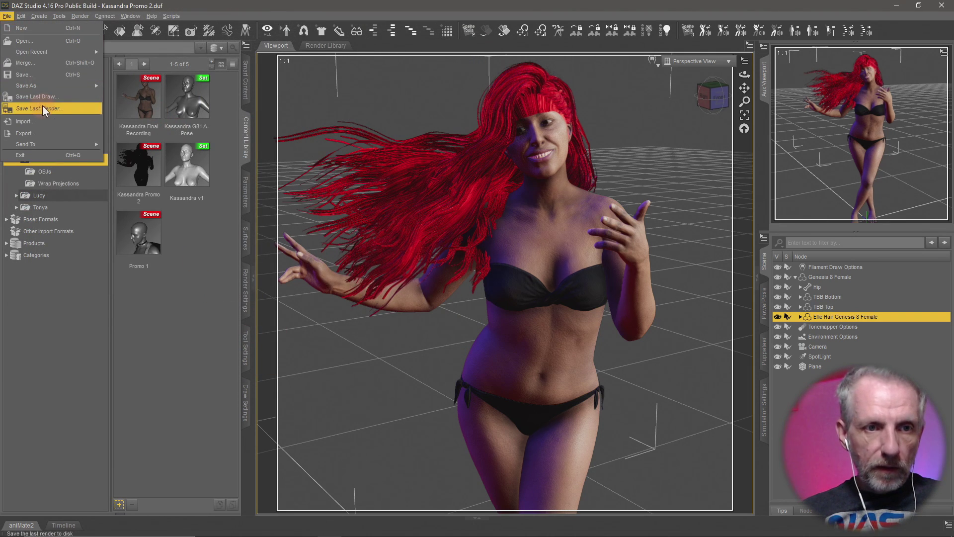
{"action": "mouse_move", "coordinate": [65, 145]}
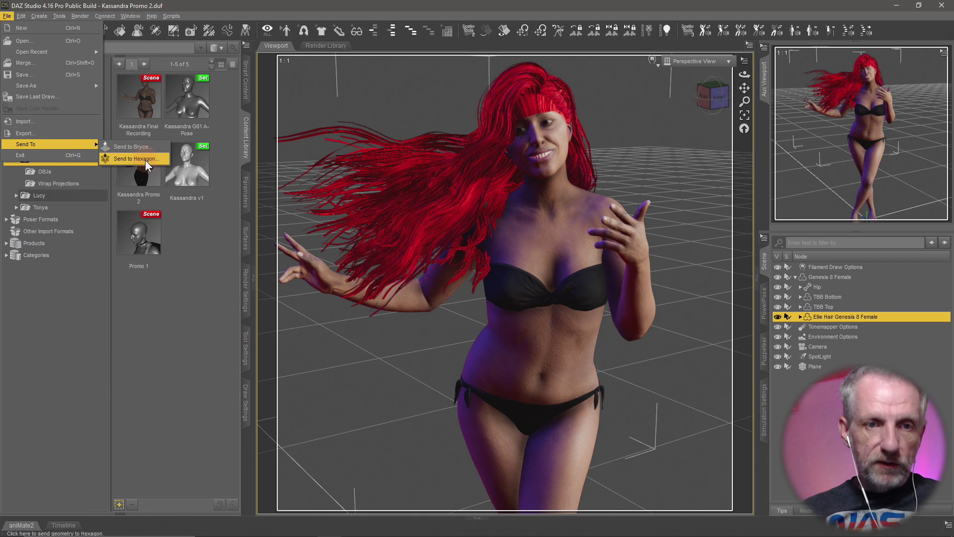
{"action": "left_click", "coordinate": [248, 6]}
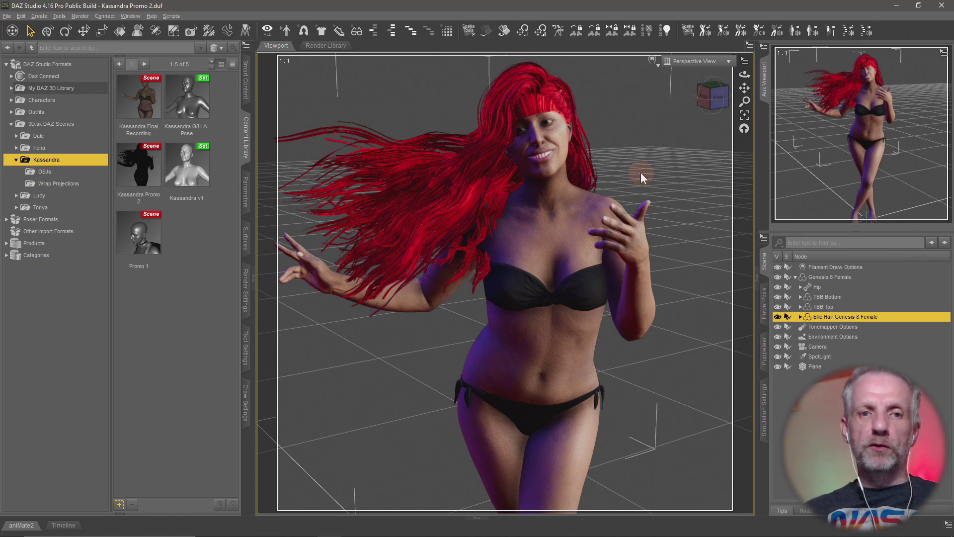
Step: Close the DAZ Studio Public Build and switch to the running DAZ Studio 4.16 Pro window
{"action": "left_click", "coordinate": [941, 6]}
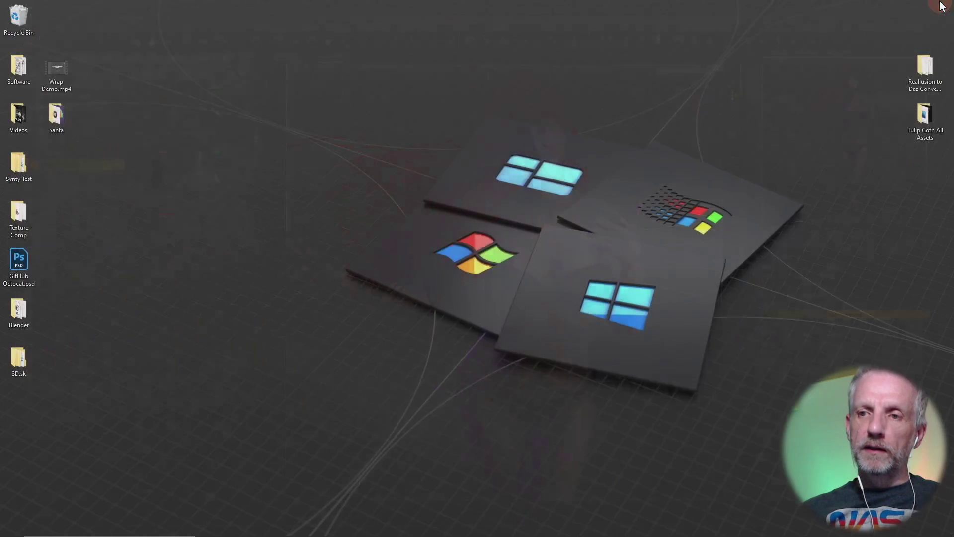
{"action": "left_click", "coordinate": [7, 529]}
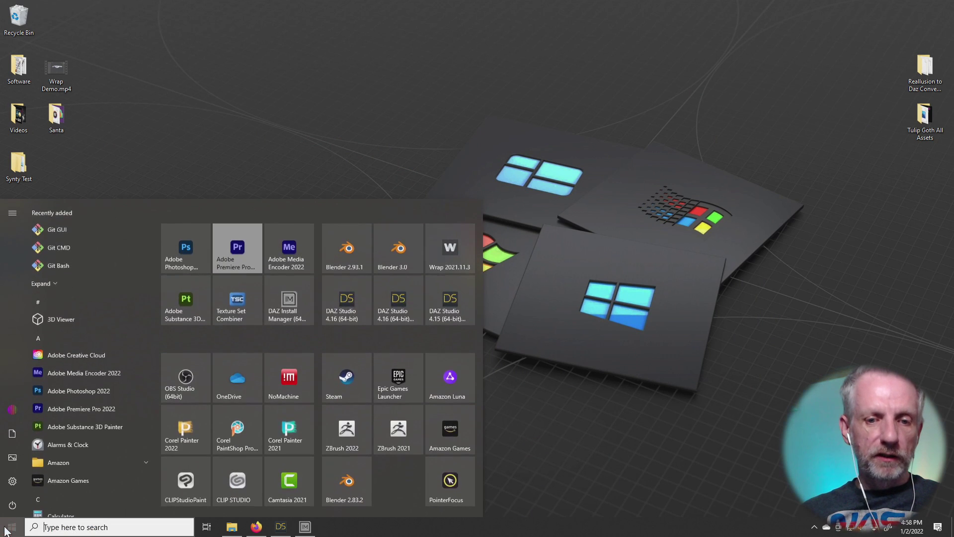
{"action": "left_click", "coordinate": [281, 527]}
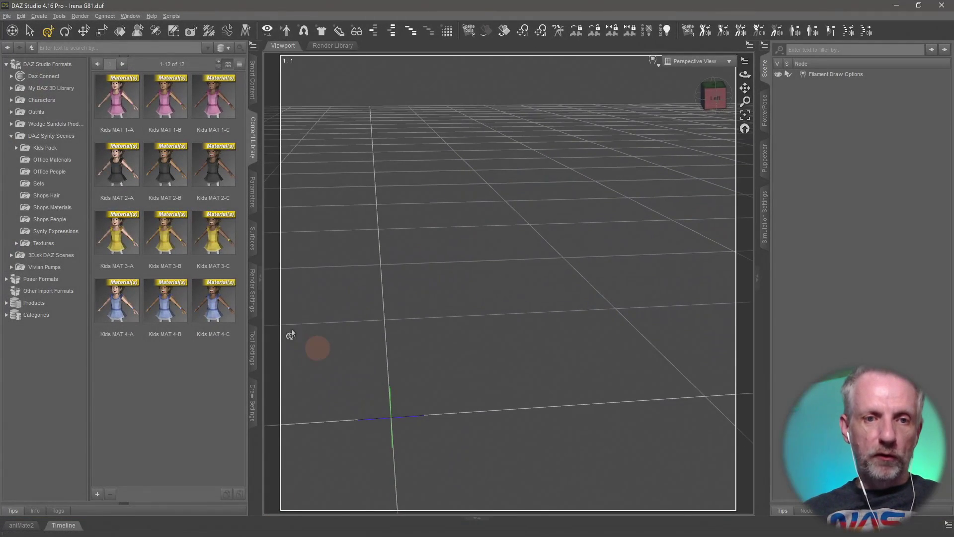
Step: Open the Kassandra Promo 2 scene from the Kassandra folder under 3D.sk DAZ Scenes without saving the current scene
{"action": "double_click", "coordinate": [67, 136]}
{"action": "double_click", "coordinate": [67, 148]}
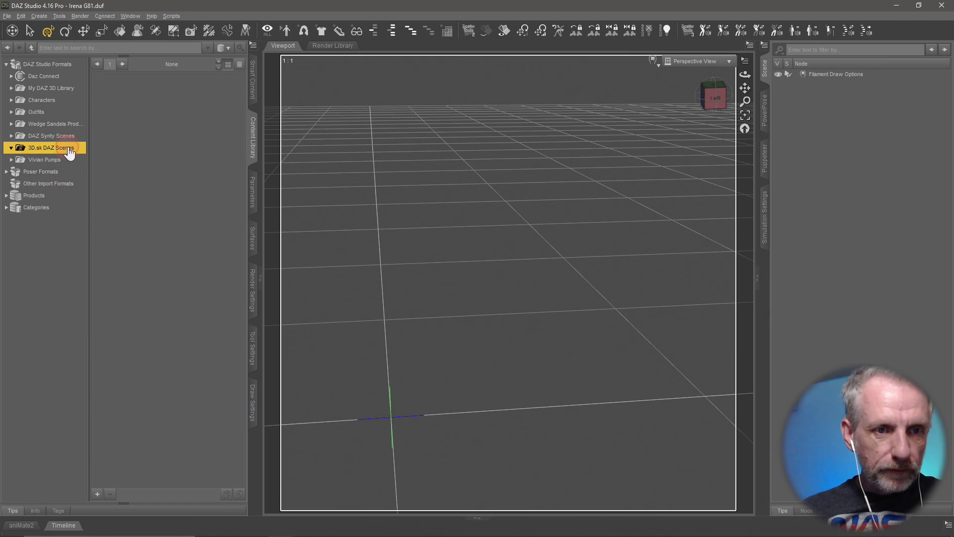
{"action": "double_click", "coordinate": [63, 182]}
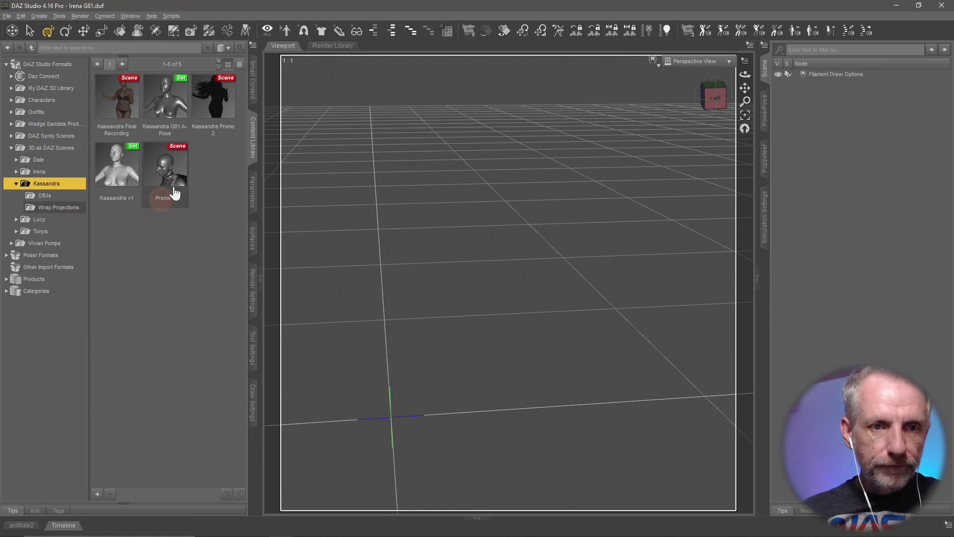
{"action": "left_click", "coordinate": [209, 106]}
{"action": "double_click", "coordinate": [211, 108]}
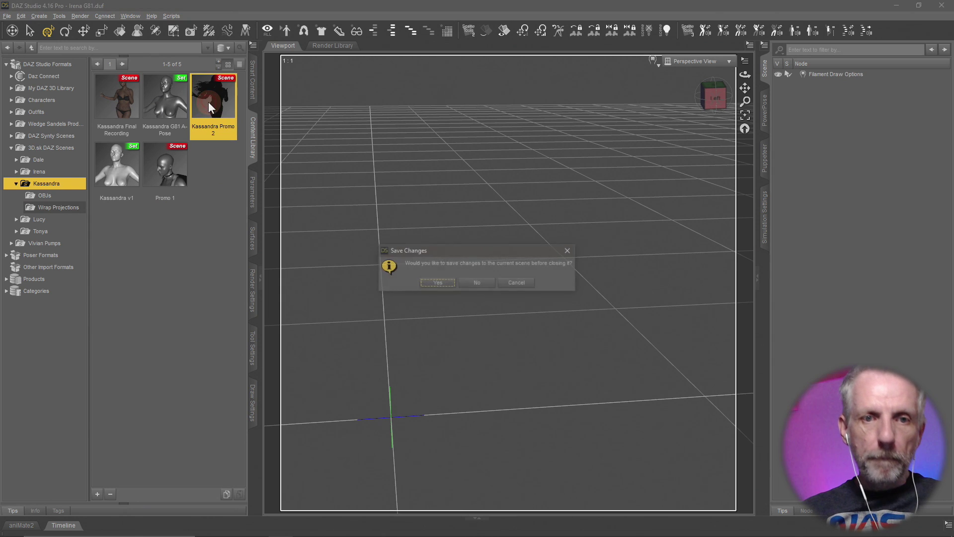
{"action": "left_click", "coordinate": [478, 282]}
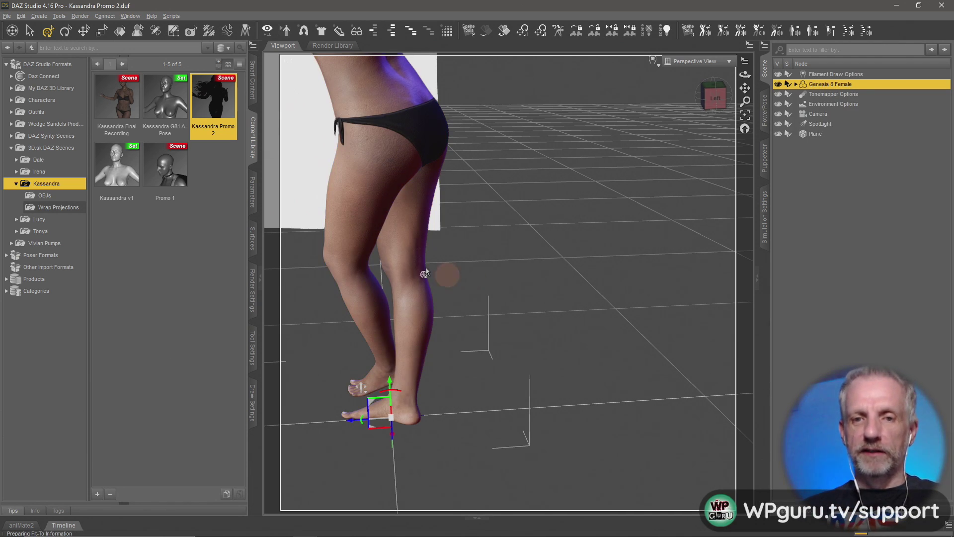
Step: Examine the posed figure from the front, checking the hair, hands and bikini top at several distances
{"action": "mouse_move", "coordinate": [456, 309]}
{"action": "middle_mouse_down"}
{"action": "mouse_move", "coordinate": [467, 307]}
{"action": "mouse_move", "coordinate": [447, 308]}
{"action": "middle_mouse_up"}
{"action": "scroll", "coordinate": [448, 309], "scroll_direction": "down", "scroll_amount": 5}
{"action": "middle_click_drag", "start_coordinate": [438, 271], "coordinate": [463, 307]}
{"action": "scroll", "coordinate": [432, 268], "scroll_direction": "down", "scroll_amount": 2}
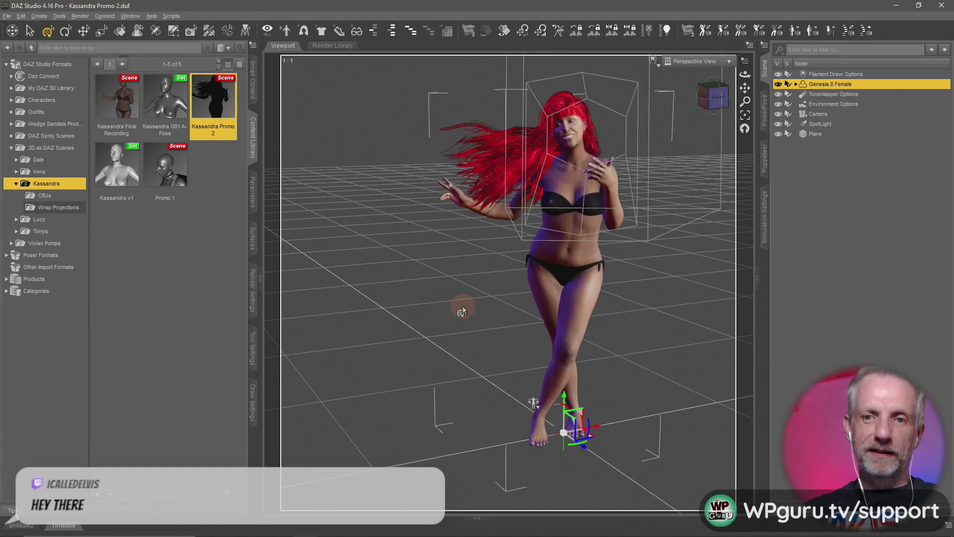
{"action": "scroll", "coordinate": [463, 308], "scroll_direction": "up", "scroll_amount": 2}
{"action": "middle_click_drag", "start_coordinate": [552, 174], "coordinate": [554, 255]}
{"action": "scroll", "coordinate": [505, 252], "scroll_direction": "up", "scroll_amount": 2}
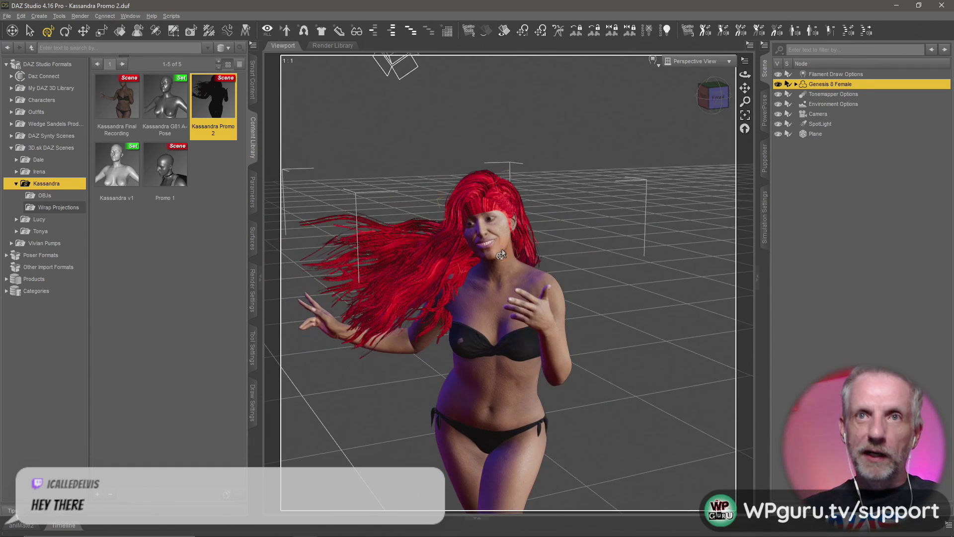
{"action": "scroll", "coordinate": [501, 254], "scroll_direction": "down", "scroll_amount": 3}
{"action": "scroll", "coordinate": [501, 254], "scroll_direction": "up", "scroll_amount": 5}
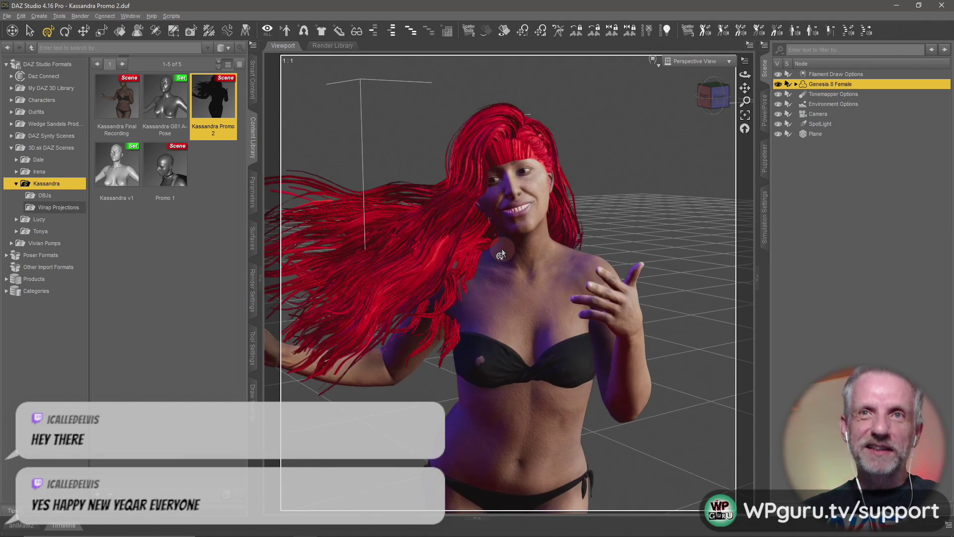
{"action": "middle_click_drag", "start_coordinate": [497, 246], "coordinate": [527, 248]}
{"action": "scroll", "coordinate": [497, 249], "scroll_direction": "down", "scroll_amount": 2}
{"action": "scroll", "coordinate": [491, 264], "scroll_direction": "up", "scroll_amount": 3}
{"action": "middle_click_drag", "start_coordinate": [499, 293], "coordinate": [489, 299]}
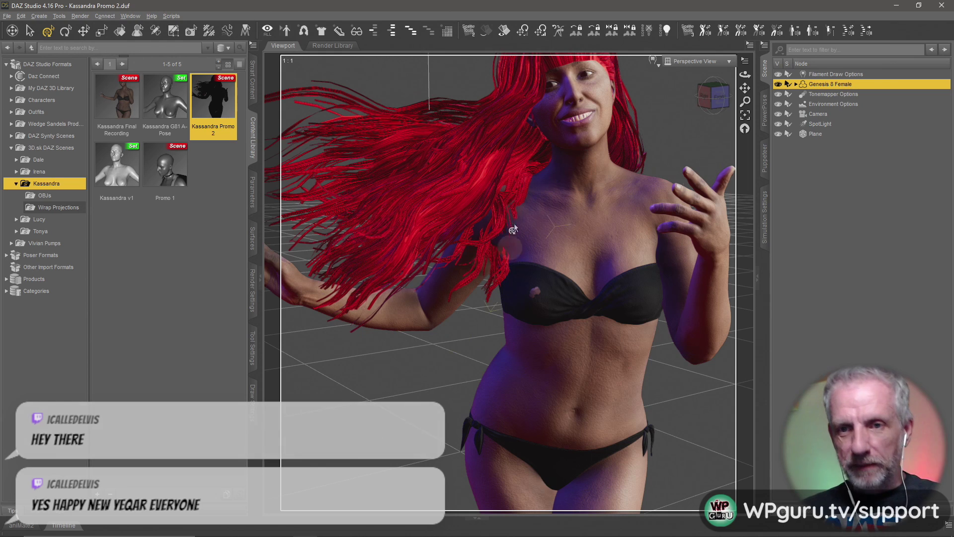
Step: Send the Genesis 8 Female to ZBrush through GoZ, exported with deformations
{"action": "left_click", "coordinate": [7, 16]}
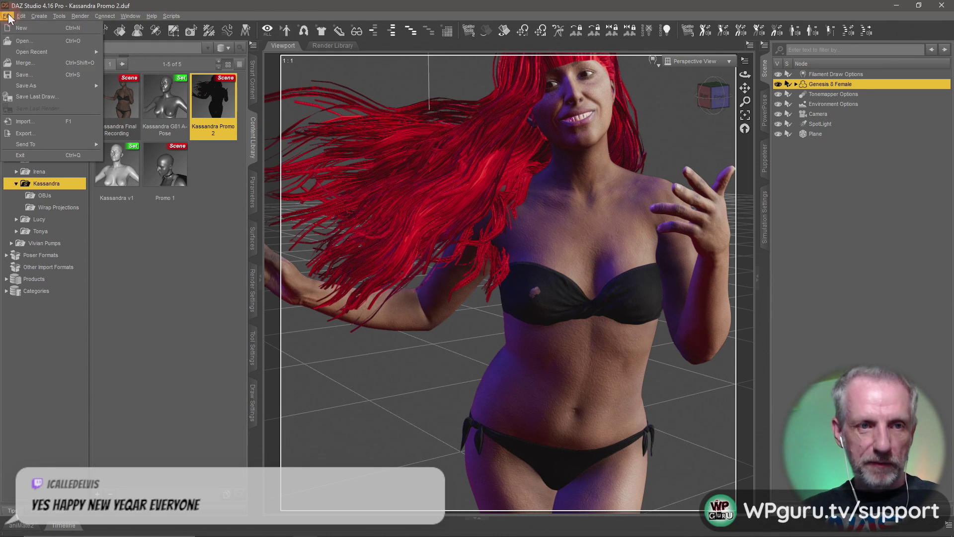
{"action": "mouse_move", "coordinate": [43, 144]}
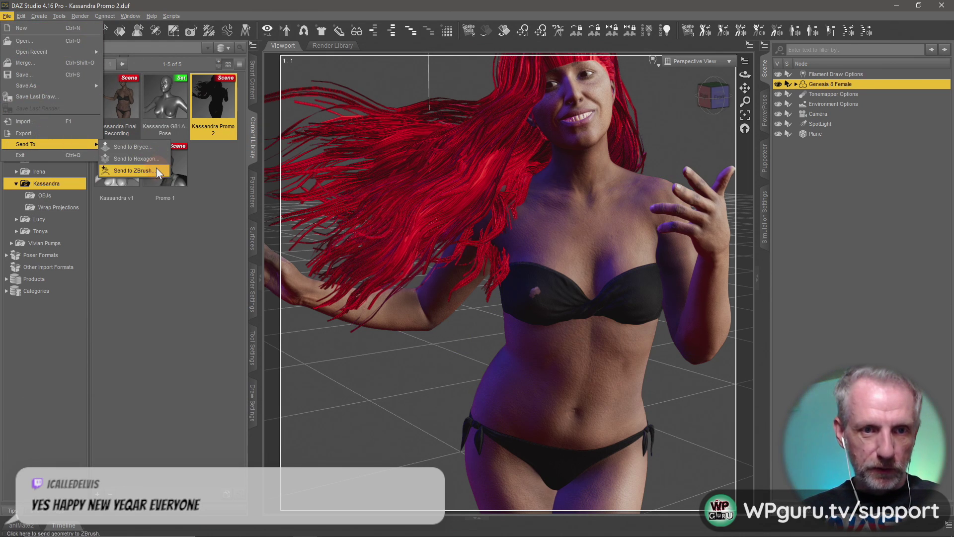
{"action": "left_click", "coordinate": [156, 168]}
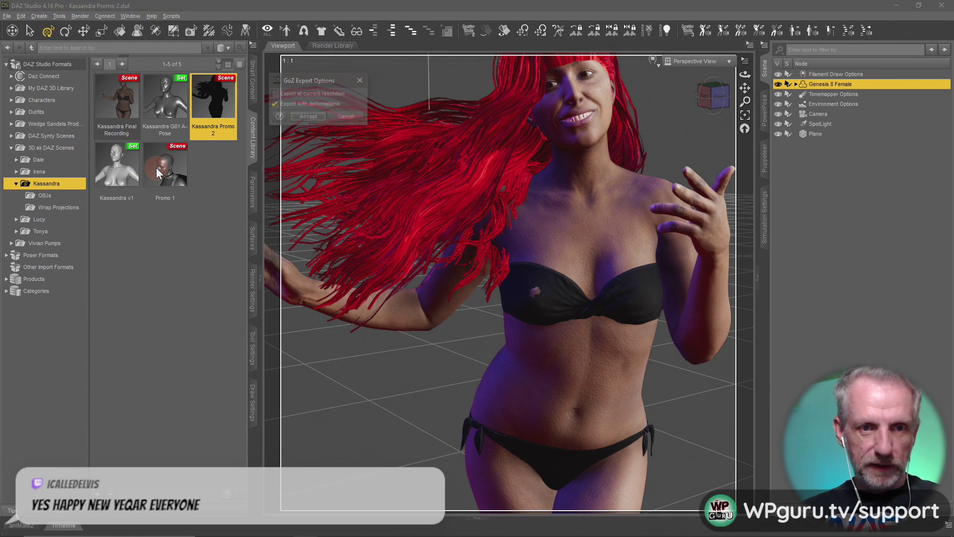
{"action": "left_click", "coordinate": [308, 118]}
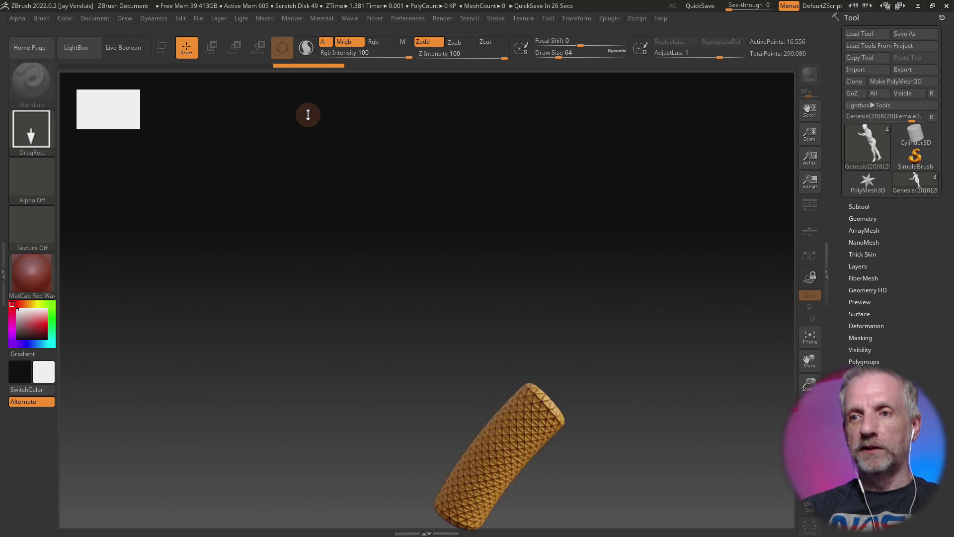
Step: Close LightBox, place the imported figure on the ZBrush canvas in Edit mode and frame it
{"action": "key", "text": "comma"}
{"action": "key", "text": "comma"}
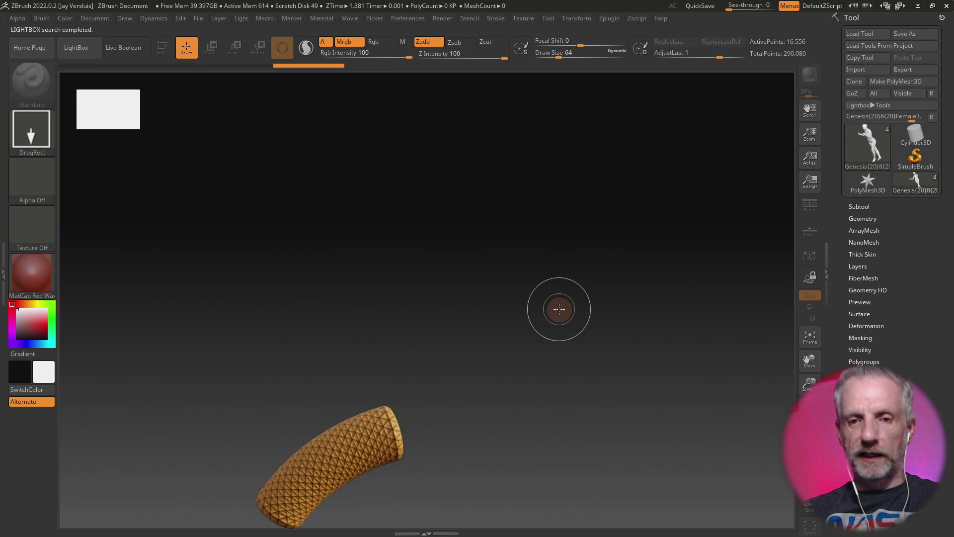
{"action": "mouse_move", "coordinate": [426, 305]}
{"action": "left_mouse_down"}
{"action": "mouse_move", "coordinate": [432, 426]}
{"action": "mouse_move", "coordinate": [453, 508]}
{"action": "mouse_move", "coordinate": [437, 512]}
{"action": "mouse_move", "coordinate": [438, 522]}
{"action": "left_mouse_up"}
{"action": "key", "text": "t"}
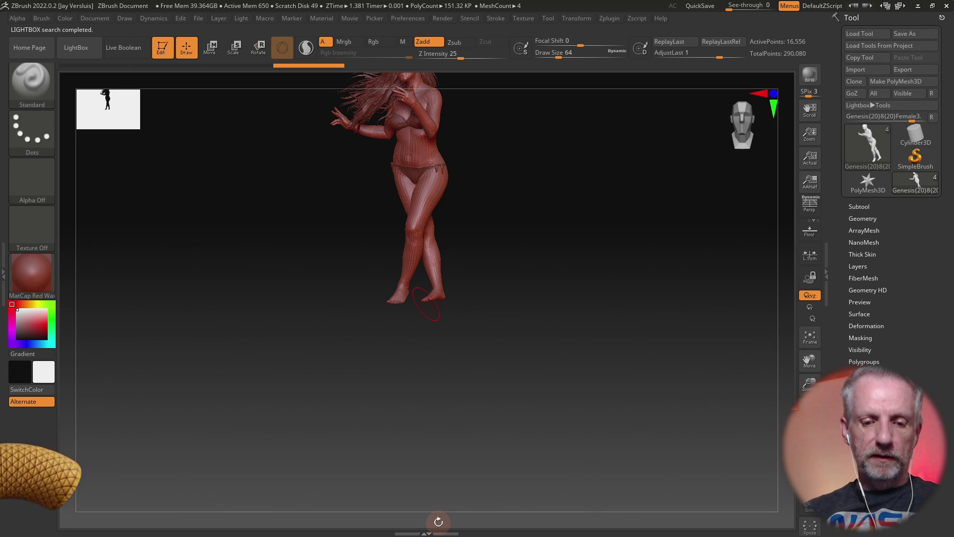
{"action": "key", "text": "f"}
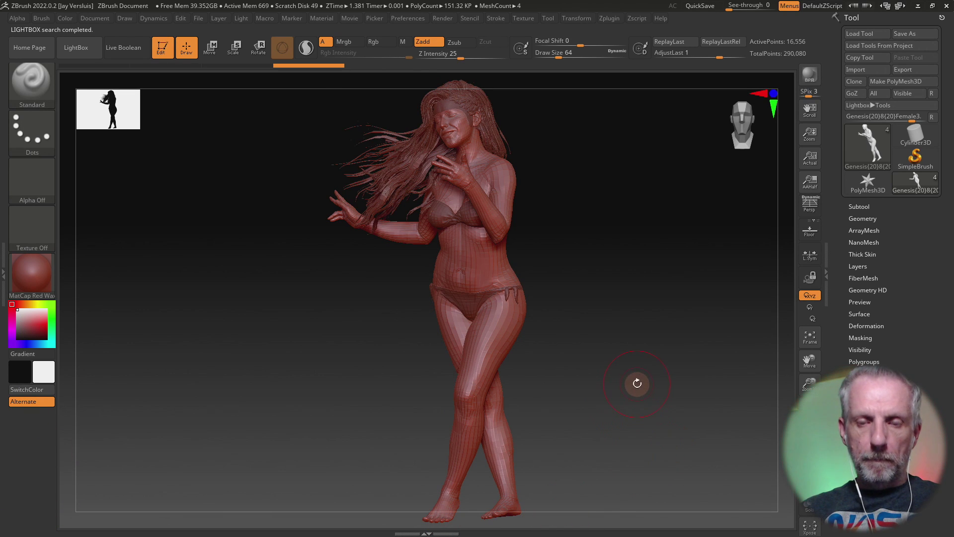
Step: Make the Ellie Hair Genesis 8 Female subtool active for sculpting
{"action": "left_click_drag", "start_coordinate": [551, 241], "coordinate": [543, 386], "text": "alt"}
{"action": "left_click_drag", "start_coordinate": [567, 170], "coordinate": [535, 397], "text": "alt"}
{"action": "left_click_drag", "start_coordinate": [578, 308], "coordinate": [540, 507], "text": "alt"}
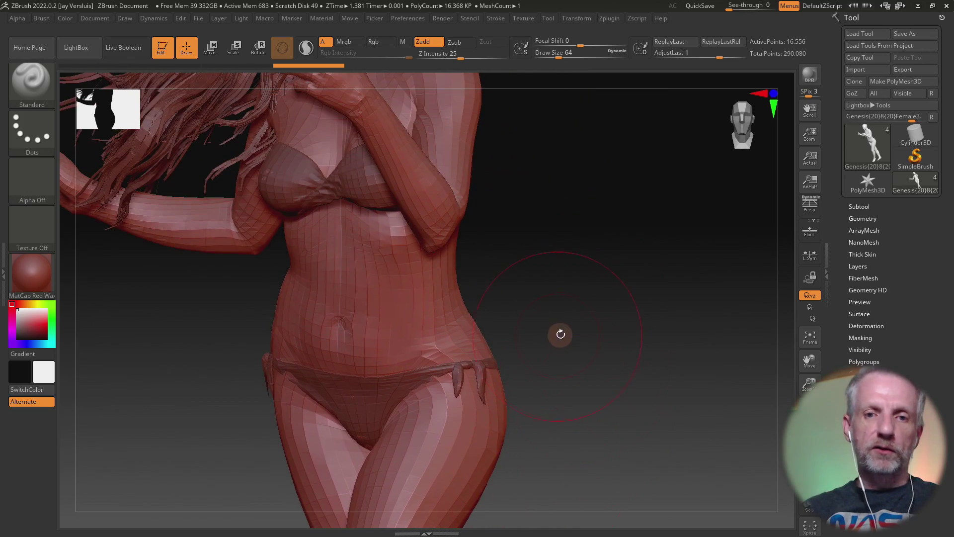
{"action": "left_click_drag", "start_coordinate": [560, 335], "coordinate": [583, 495], "text": "alt"}
{"action": "mouse_move", "coordinate": [551, 365]}
{"action": "left_mouse_down", "text": "alt"}
{"action": "mouse_move", "coordinate": [568, 400]}
{"action": "mouse_move", "coordinate": [539, 435]}
{"action": "mouse_move", "coordinate": [595, 440]}
{"action": "mouse_move", "coordinate": [560, 432]}
{"action": "mouse_move", "coordinate": [563, 422]}
{"action": "left_mouse_up", "text": "alt"}
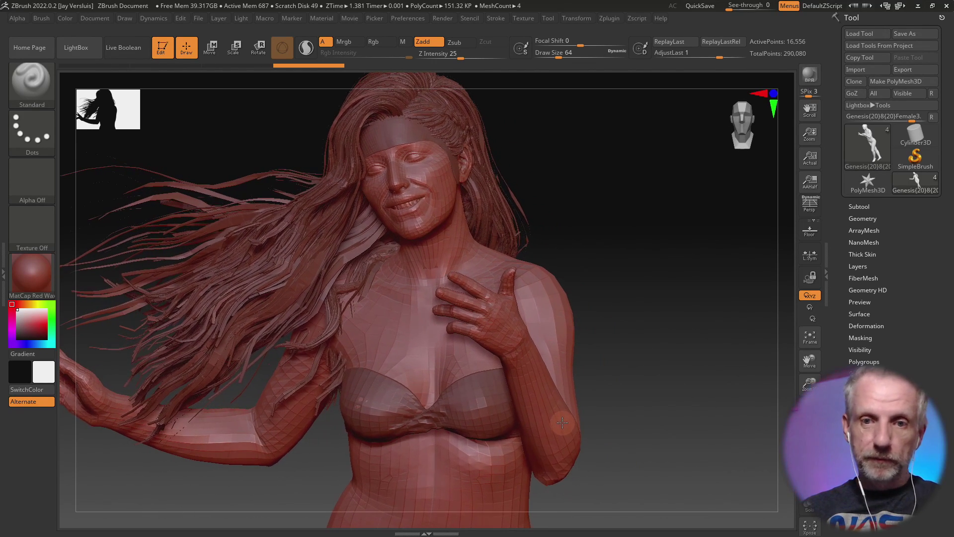
{"action": "left_click", "coordinate": [866, 204]}
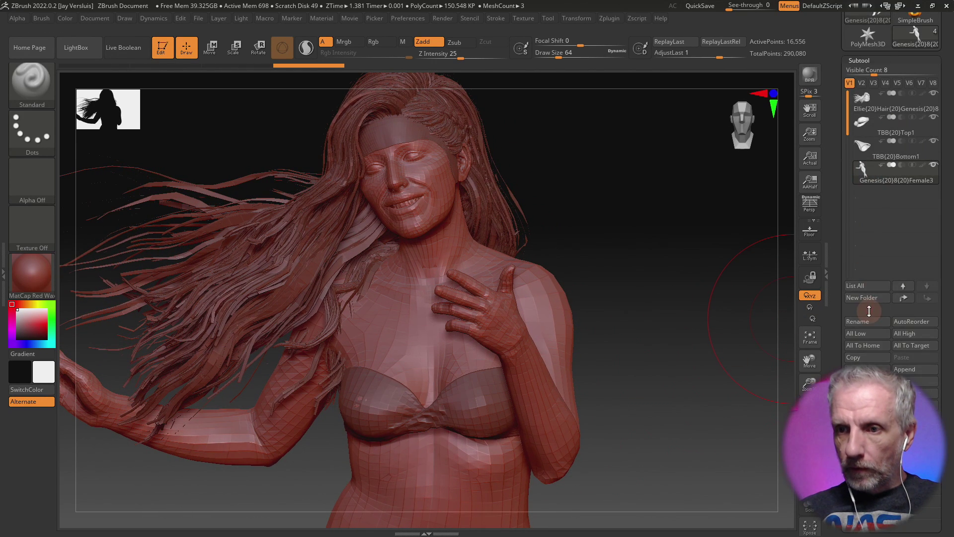
{"action": "left_click", "coordinate": [868, 105]}
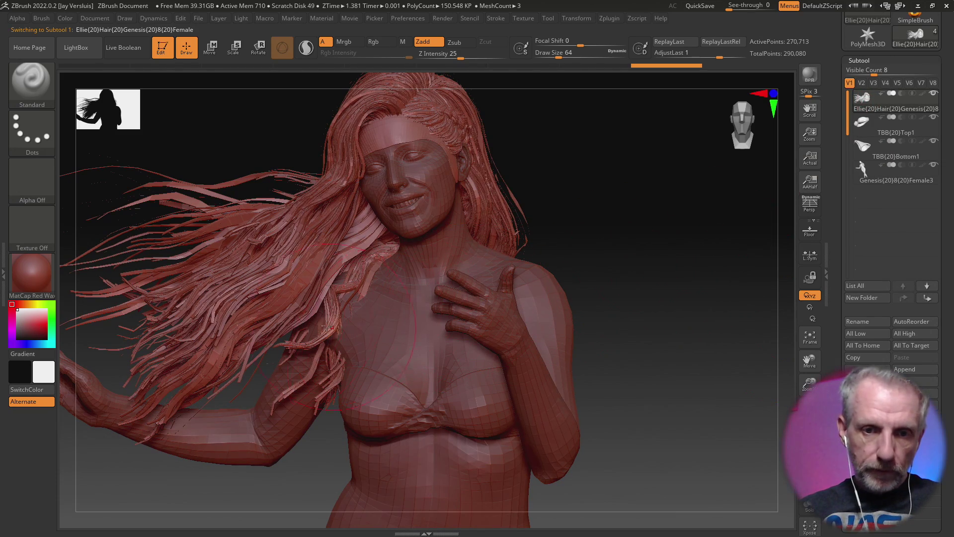
Step: Try reshaping the hair strands lying against the shoulder with the Standard brush at draw size 36
{"action": "right_click_drag", "start_coordinate": [356, 358], "coordinate": [450, 402]}
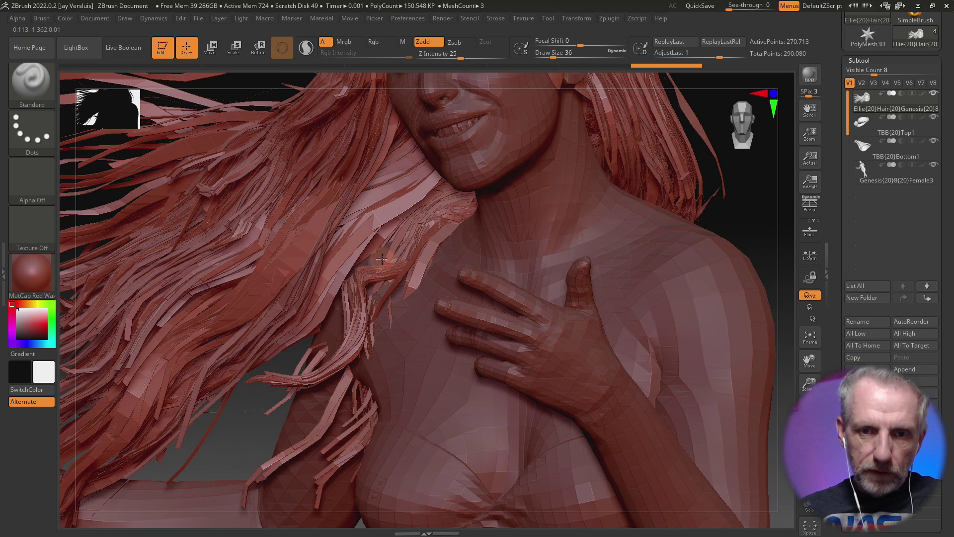
{"action": "mouse_move", "coordinate": [363, 270]}
{"action": "left_mouse_down"}
{"action": "mouse_move", "coordinate": [377, 286]}
{"action": "mouse_move", "coordinate": [366, 268]}
{"action": "left_mouse_up"}
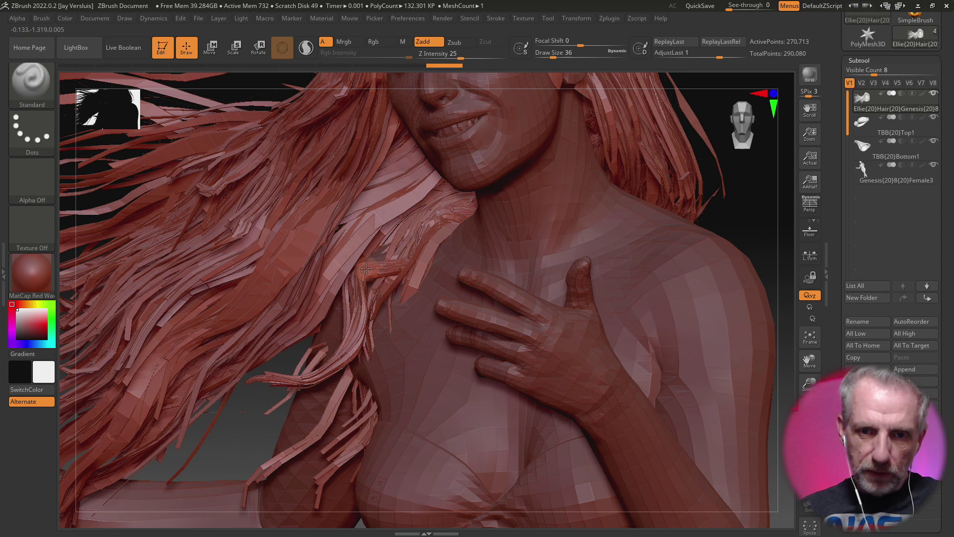
{"action": "mouse_move", "coordinate": [413, 332]}
{"action": "right_mouse_down"}
{"action": "mouse_move", "coordinate": [355, 325]}
{"action": "mouse_move", "coordinate": [350, 316]}
{"action": "right_mouse_up"}
{"action": "left_click_drag", "start_coordinate": [396, 310], "coordinate": [337, 299]}
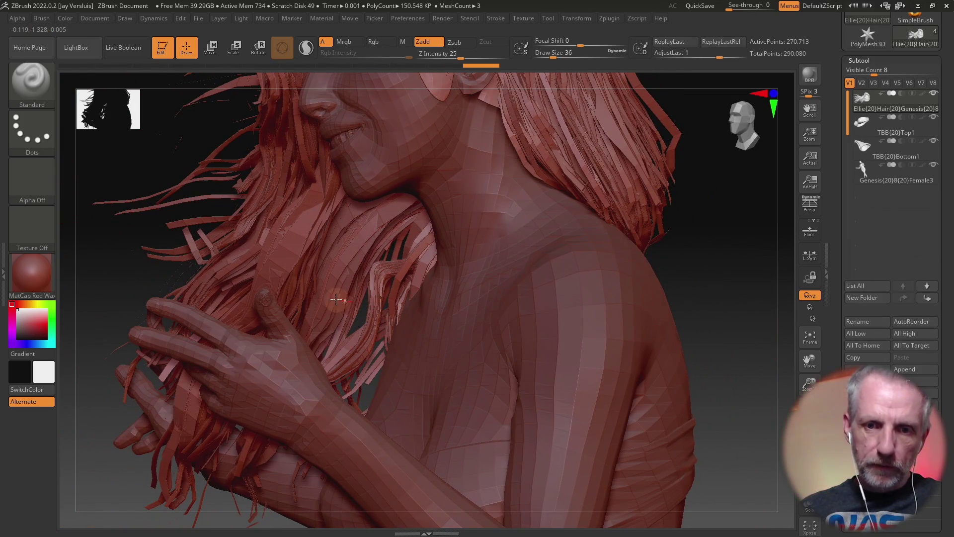
{"action": "right_click_drag", "start_coordinate": [399, 345], "coordinate": [408, 315]}
{"action": "mouse_move", "coordinate": [397, 276]}
{"action": "left_mouse_down"}
{"action": "mouse_move", "coordinate": [392, 262]}
{"action": "mouse_move", "coordinate": [414, 375]}
{"action": "mouse_move", "coordinate": [396, 437]}
{"action": "mouse_move", "coordinate": [399, 376]}
{"action": "left_mouse_up"}
{"action": "mouse_move", "coordinate": [382, 333]}
{"action": "left_mouse_down"}
{"action": "mouse_move", "coordinate": [359, 403]}
{"action": "mouse_move", "coordinate": [368, 437]}
{"action": "left_mouse_up"}
{"action": "mouse_move", "coordinate": [394, 253]}
{"action": "left_mouse_down"}
{"action": "mouse_move", "coordinate": [370, 318]}
{"action": "mouse_move", "coordinate": [373, 265]}
{"action": "mouse_move", "coordinate": [348, 318]}
{"action": "mouse_move", "coordinate": [378, 239]}
{"action": "mouse_move", "coordinate": [358, 298]}
{"action": "left_mouse_up"}
Step: Switch to the Move brush and try shifting the strands in front of the shoulder
{"action": "key", "text": "b"}
{"action": "key", "text": "m"}
{"action": "key", "text": "v"}
{"action": "mouse_move", "coordinate": [405, 332]}
{"action": "right_mouse_down"}
{"action": "mouse_move", "coordinate": [447, 329]}
{"action": "mouse_move", "coordinate": [388, 348]}
{"action": "right_mouse_up"}
{"action": "mouse_move", "coordinate": [385, 348]}
{"action": "left_mouse_down"}
{"action": "mouse_move", "coordinate": [348, 412]}
{"action": "mouse_move", "coordinate": [376, 386]}
{"action": "left_mouse_up"}
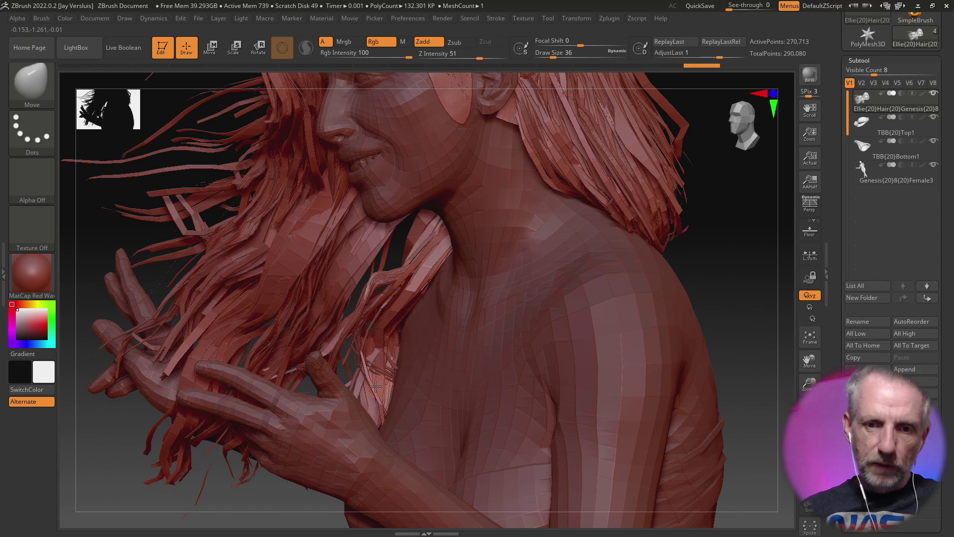
{"action": "mouse_move", "coordinate": [418, 309]}
{"action": "left_mouse_down"}
{"action": "mouse_move", "coordinate": [408, 283]}
{"action": "mouse_move", "coordinate": [413, 255]}
{"action": "left_mouse_up"}
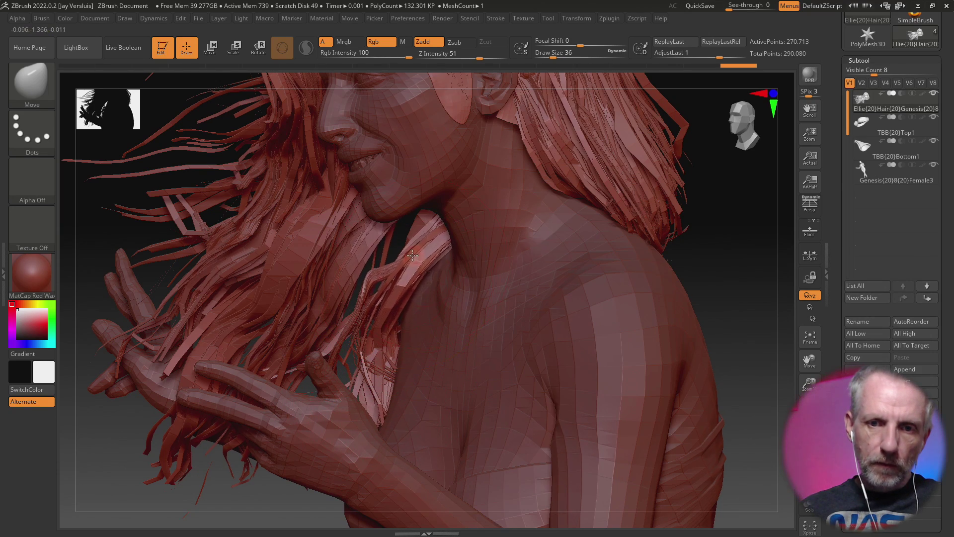
Step: Undo the recent hair brush strokes, stepping back through the history and redoing two steps
{"action": "key", "text": "ctrl+z"}
{"action": "key", "text": "ctrl+z"}
{"action": "key", "text": "ctrl+z"}
{"action": "key", "text": "ctrl+z"}
{"action": "key", "text": "ctrl+z"}
{"action": "key", "text": "ctrl+z"}
{"action": "key", "text": "ctrl+z"}
{"action": "key", "text": "ctrl+z"}
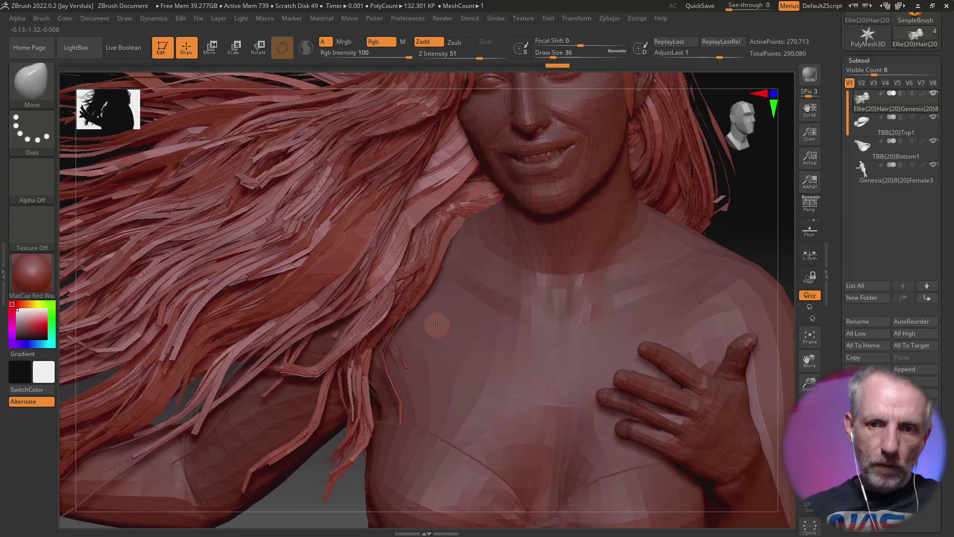
{"action": "key", "text": "ctrl+z"}
{"action": "key", "text": "ctrl+shift+z"}
{"action": "key", "text": "ctrl+shift+z"}
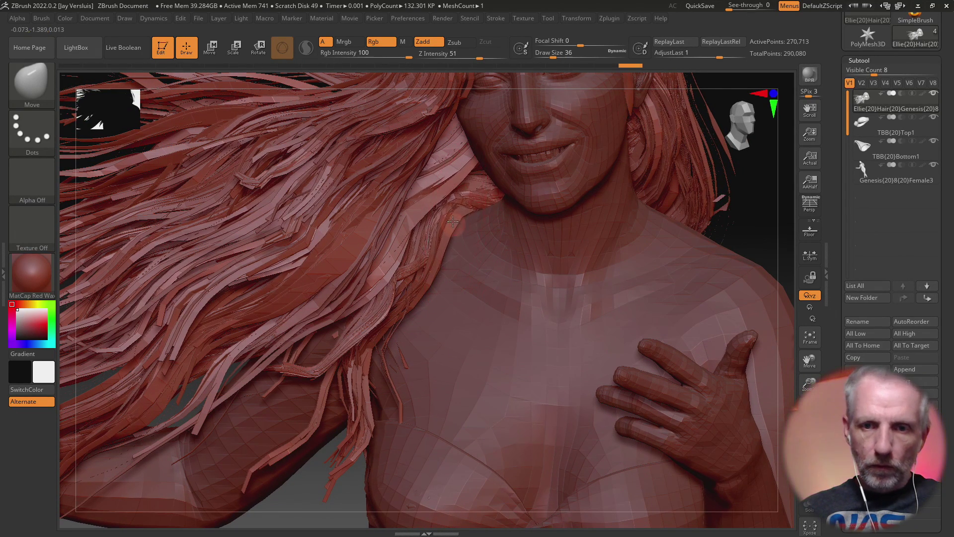
Step: Shift the hair strands lying over the shoulder and chest with the Move brush and inspect the figure from front and back
{"action": "left_click_drag", "start_coordinate": [467, 205], "coordinate": [400, 362]}
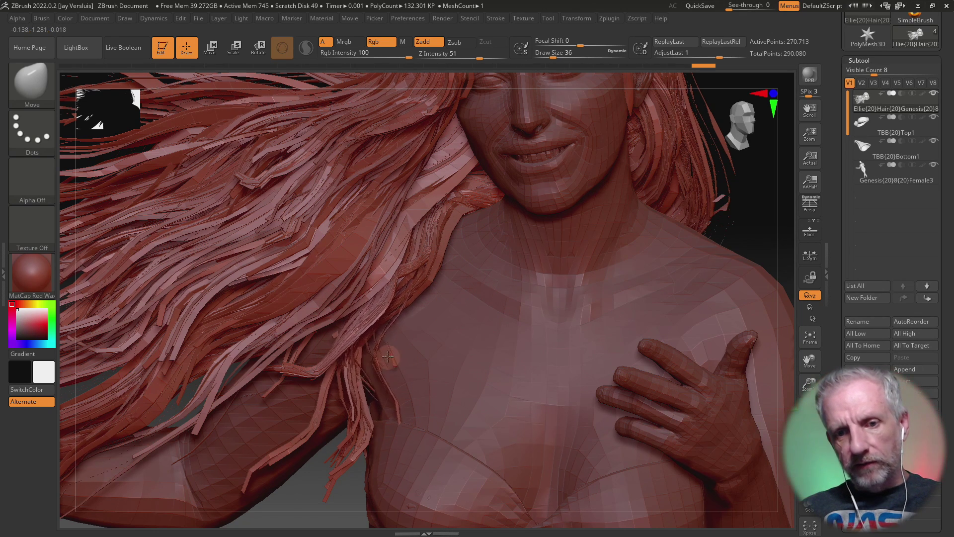
{"action": "right_click_drag", "start_coordinate": [375, 449], "coordinate": [370, 401]}
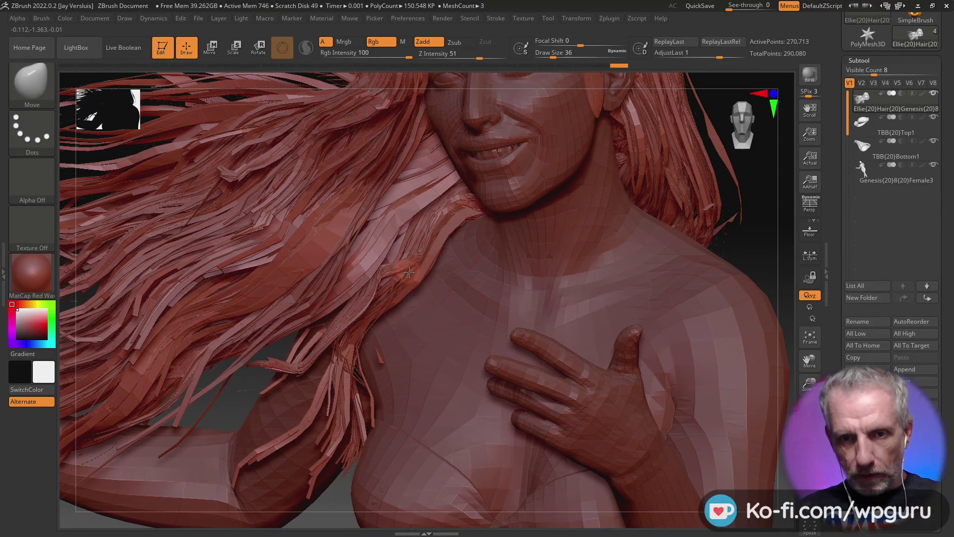
{"action": "right_click_drag", "start_coordinate": [412, 282], "coordinate": [416, 311]}
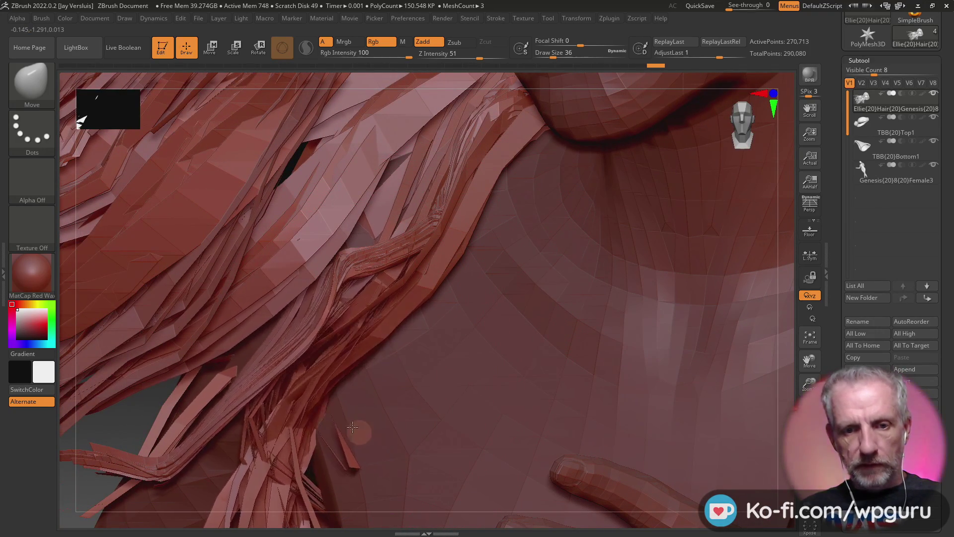
{"action": "right_click_drag", "start_coordinate": [358, 423], "coordinate": [349, 414], "text": "ctrl"}
{"action": "mouse_move", "coordinate": [346, 415]}
{"action": "right_mouse_down"}
{"action": "mouse_move", "coordinate": [437, 398]}
{"action": "mouse_move", "coordinate": [431, 281]}
{"action": "mouse_move", "coordinate": [293, 214]}
{"action": "mouse_move", "coordinate": [278, 247]}
{"action": "right_mouse_up"}
{"action": "right_click_drag", "start_coordinate": [318, 291], "coordinate": [365, 314], "text": "alt"}
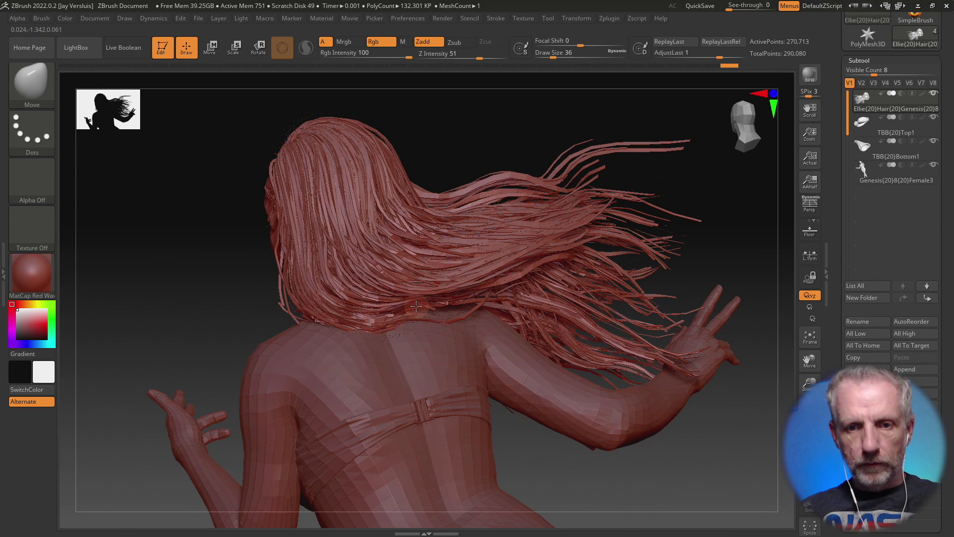
{"action": "right_click_drag", "start_coordinate": [416, 332], "coordinate": [466, 330]}
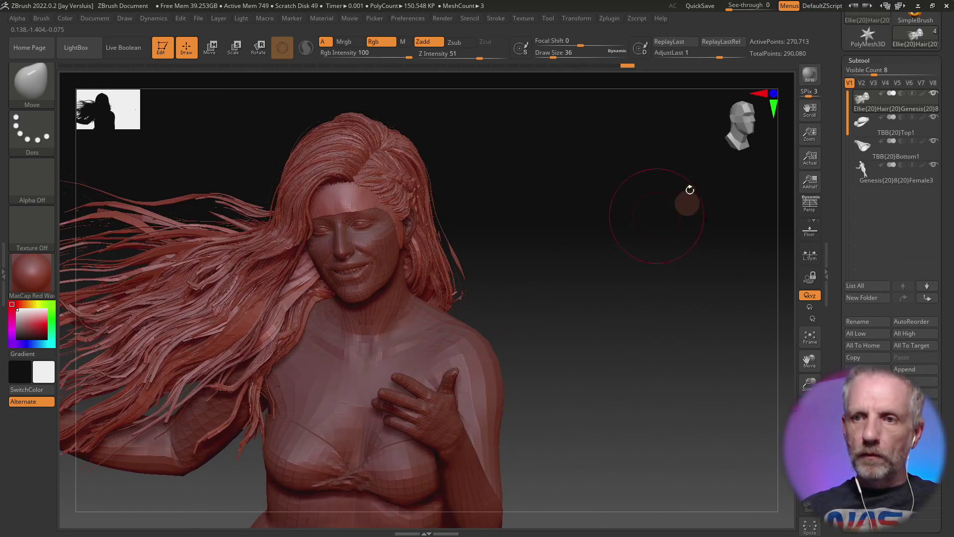
Step: Send the edited Ellie Hair subtool back through GoZ and switch to DAZ Studio
{"action": "left_click_drag", "start_coordinate": [843, 140], "coordinate": [843, 287]}
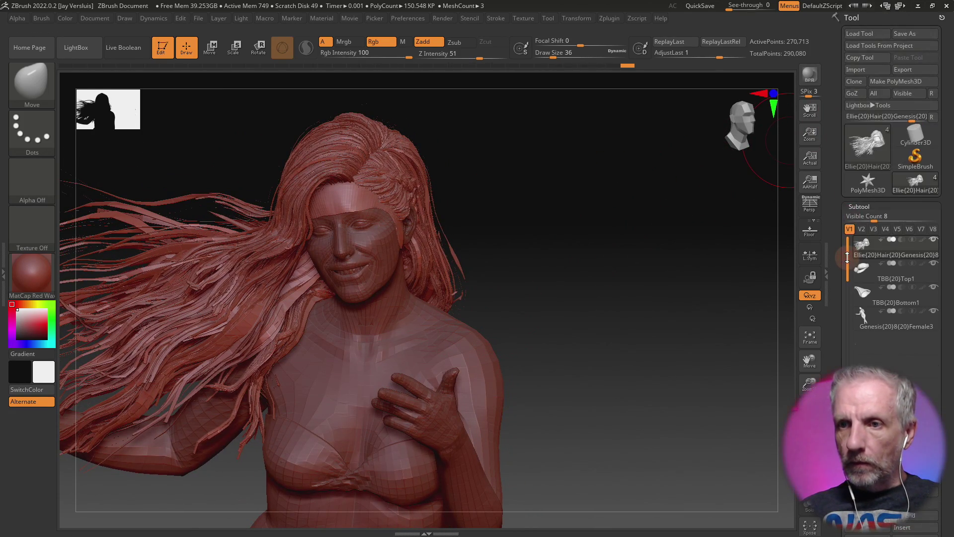
{"action": "left_click", "coordinate": [851, 94]}
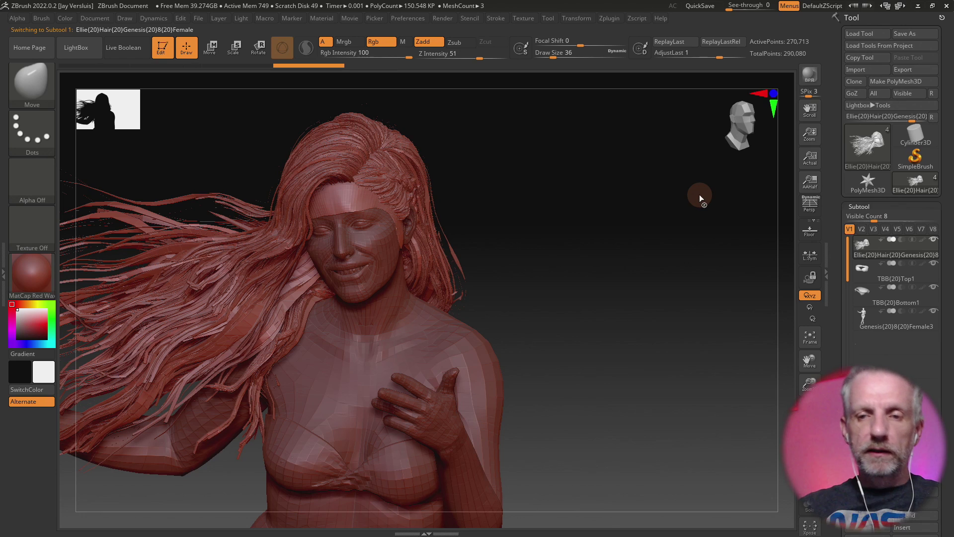
{"action": "key", "text": "alt+Tab"}
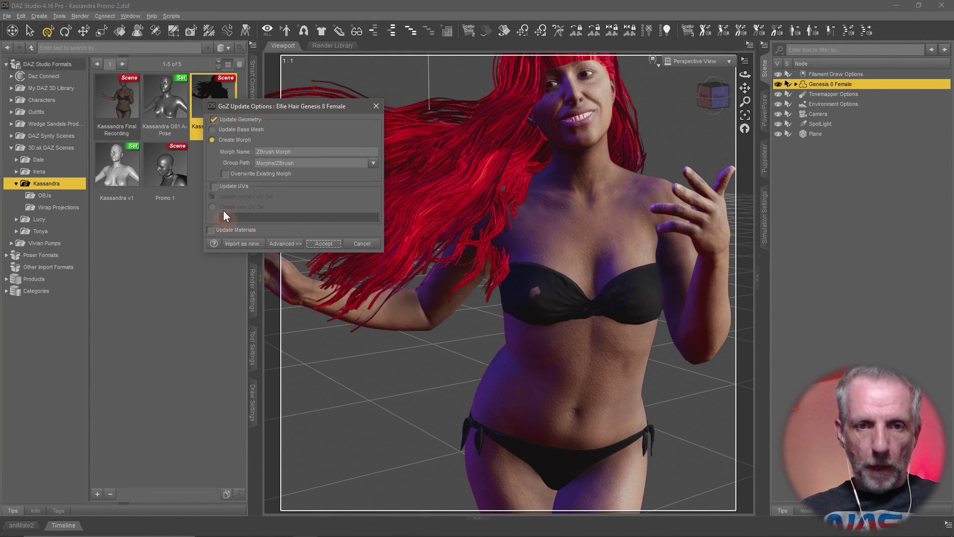
Step: Import the returned hair geometry as a morph named Hair Chest Fix
{"action": "left_click", "coordinate": [315, 146]}
{"action": "left_click_drag", "start_coordinate": [316, 152], "coordinate": [233, 162]}
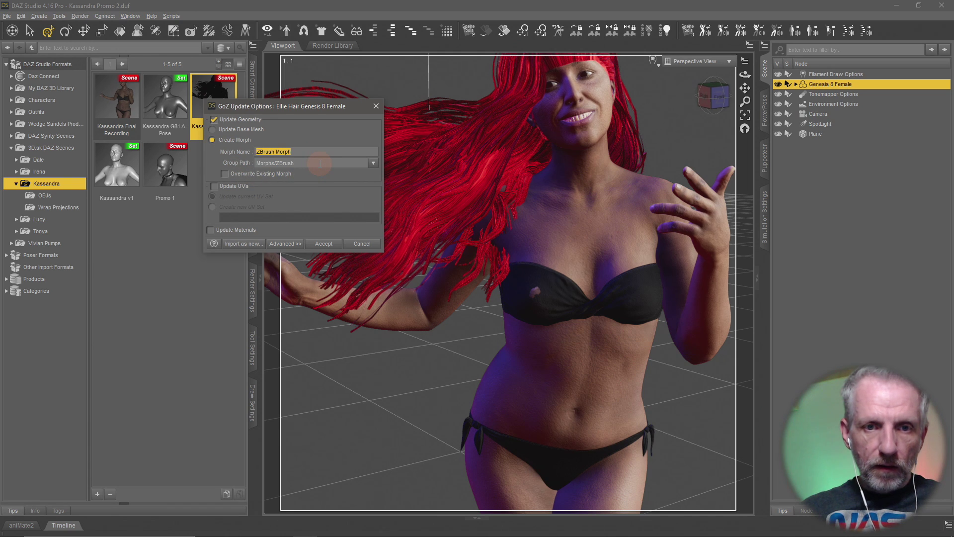
{"action": "type", "text": "Hair Chest F"}
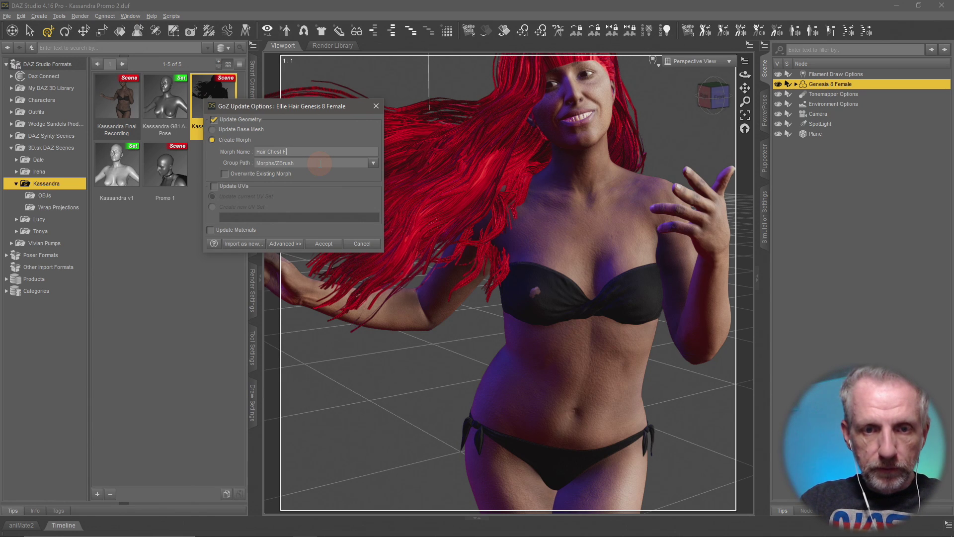
{"action": "type", "text": "ix"}
{"action": "key", "text": "Return"}
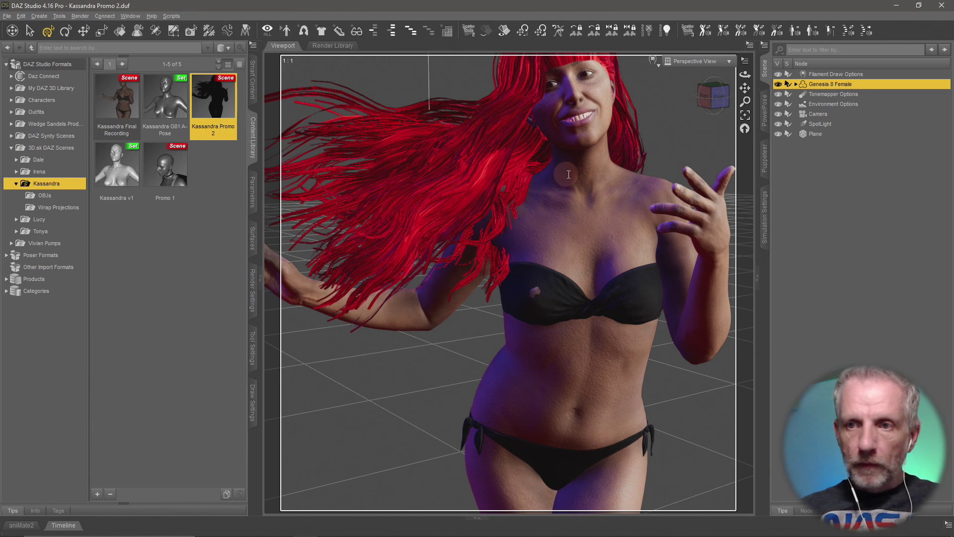
Step: Select the Ellie Hair Genesis 8 Female figure and dial its Hair Chest Fix morph to 100%
{"action": "right_click", "coordinate": [453, 187]}
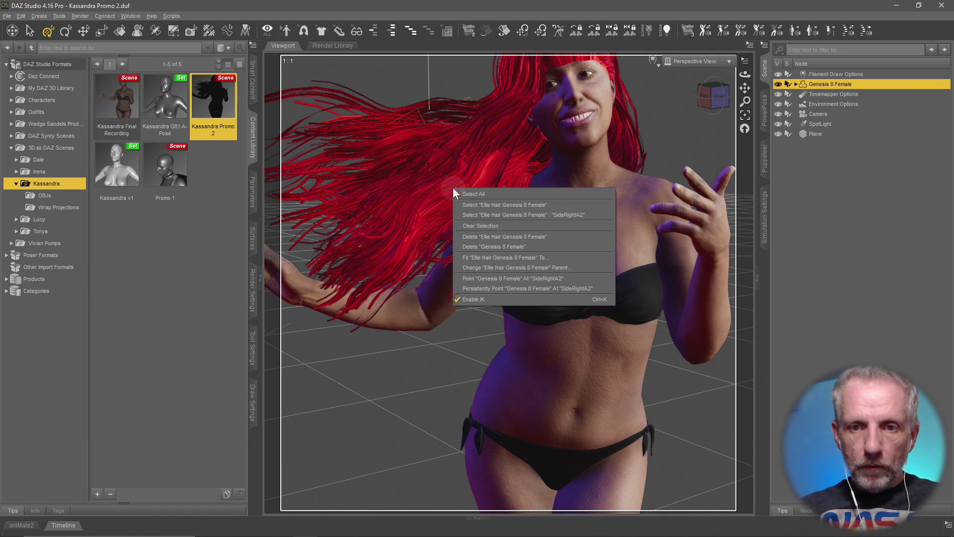
{"action": "left_click", "coordinate": [482, 204]}
{"action": "left_click", "coordinate": [252, 198]}
{"action": "left_click", "coordinate": [64, 209]}
{"action": "left_click_drag", "start_coordinate": [156, 88], "coordinate": [271, 92]}
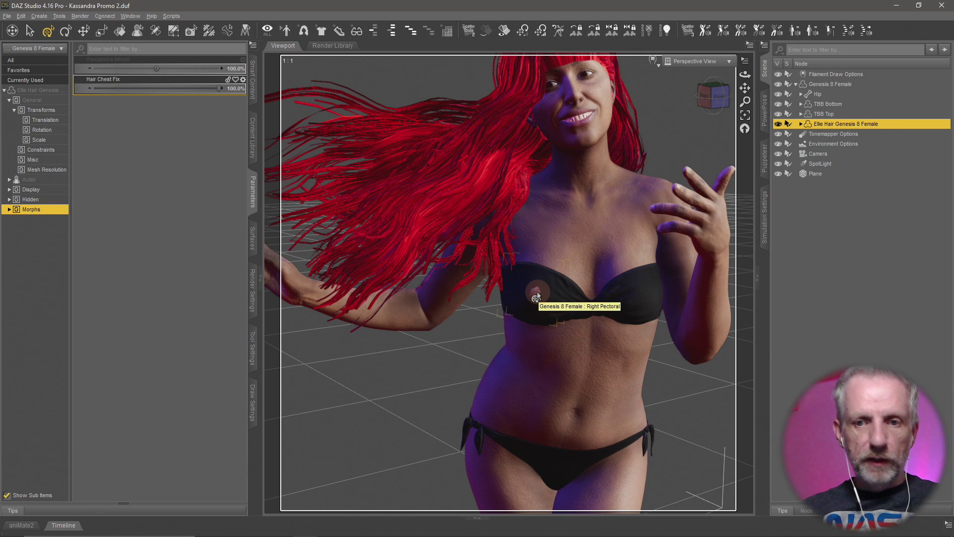
Step: Select Genesis 8 Female and hide the faces of its Poke selection set with the Geometry Editor
{"action": "right_click", "coordinate": [628, 173]}
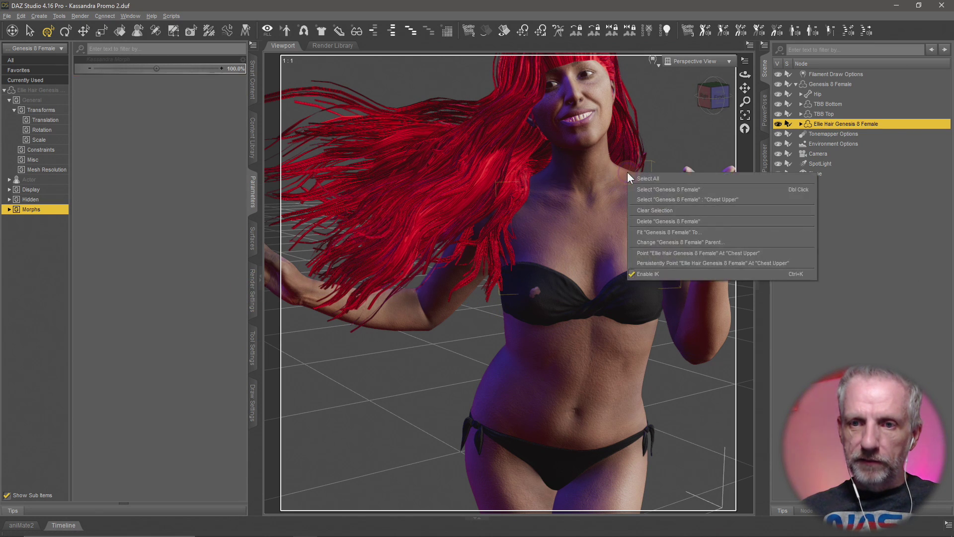
{"action": "left_click", "coordinate": [646, 190]}
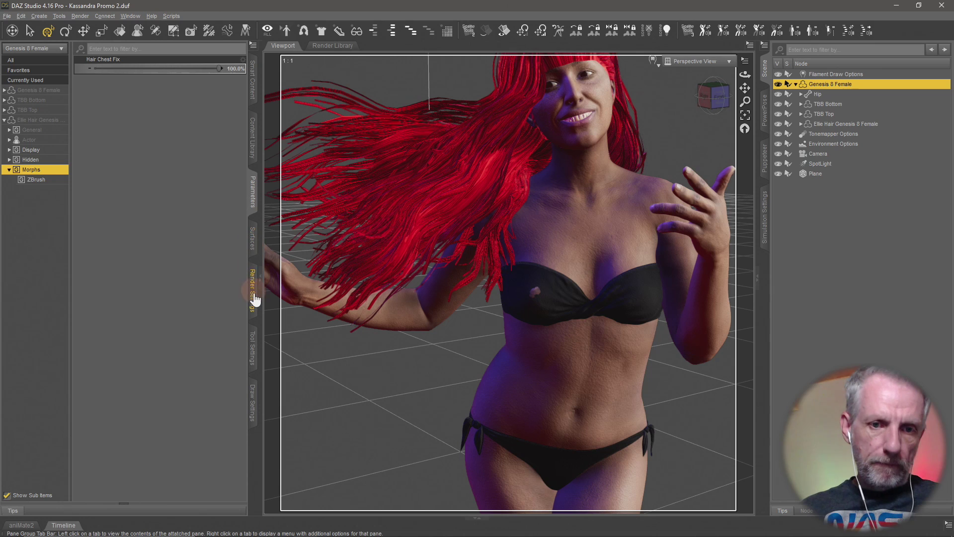
{"action": "left_click", "coordinate": [253, 347]}
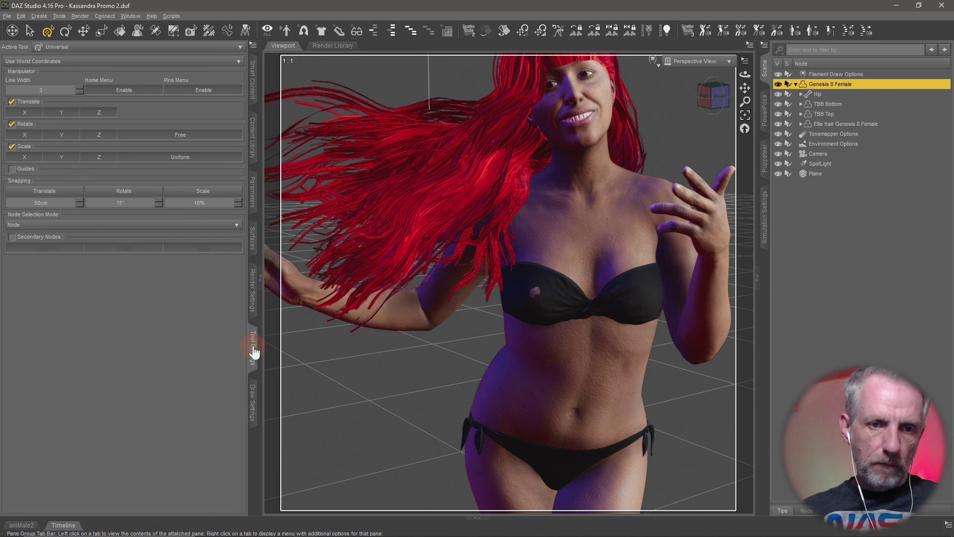
{"action": "left_click", "coordinate": [174, 31]}
{"action": "left_click", "coordinate": [9, 150]}
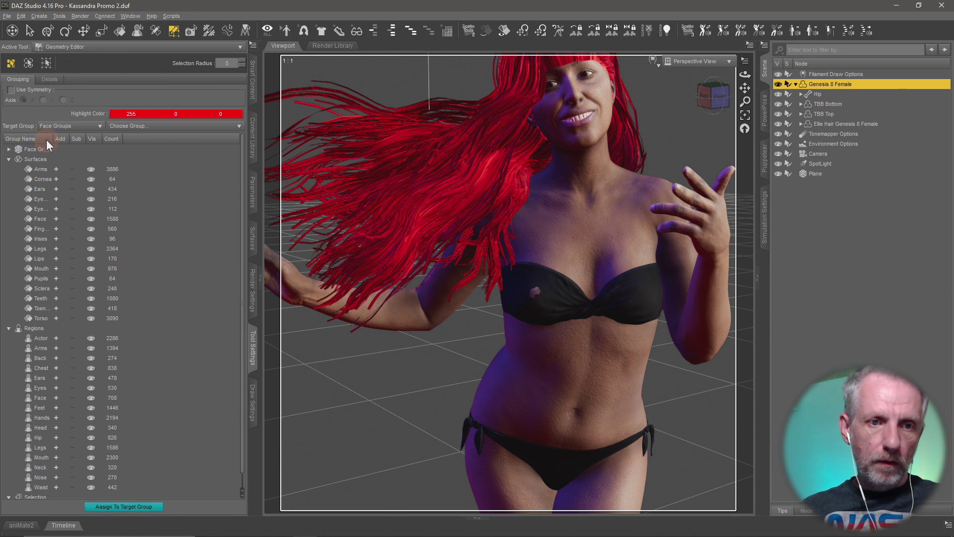
{"action": "left_click", "coordinate": [9, 159]}
{"action": "left_click", "coordinate": [8, 169]}
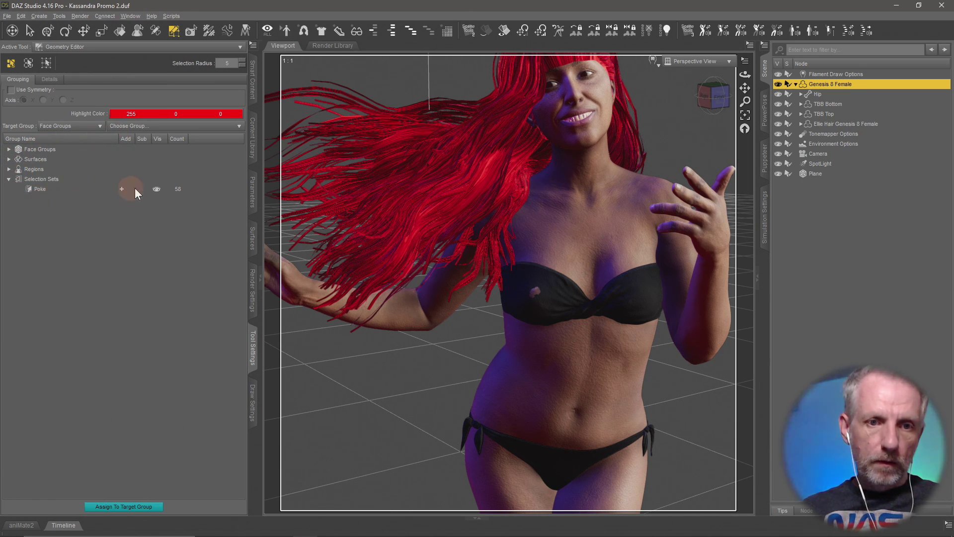
{"action": "left_click", "coordinate": [157, 189]}
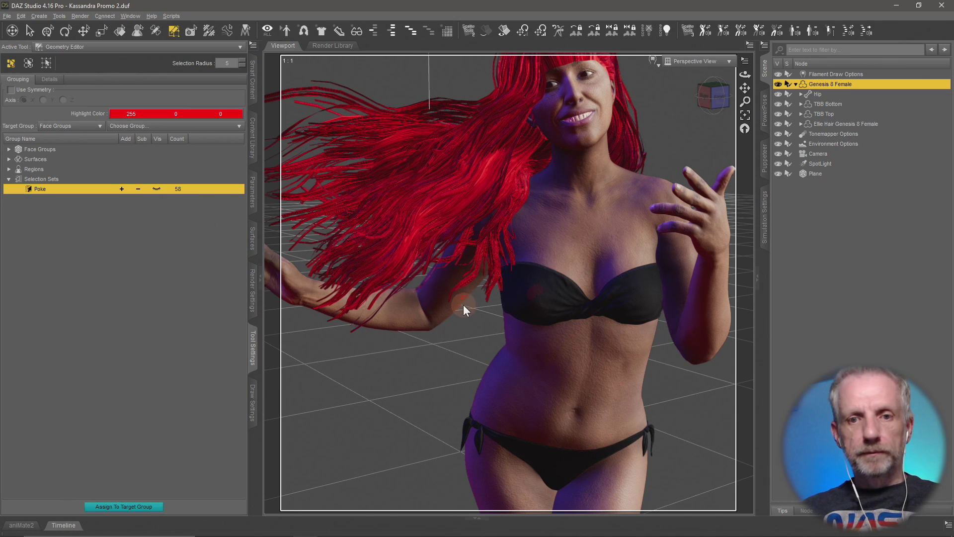
Step: Switch the viewport to the Iray preview draw style and look through the scene's Camera
{"action": "right_click", "coordinate": [544, 281]}
{"action": "left_click", "coordinate": [500, 303]}
{"action": "middle_click_drag", "start_coordinate": [500, 303], "coordinate": [560, 246]}
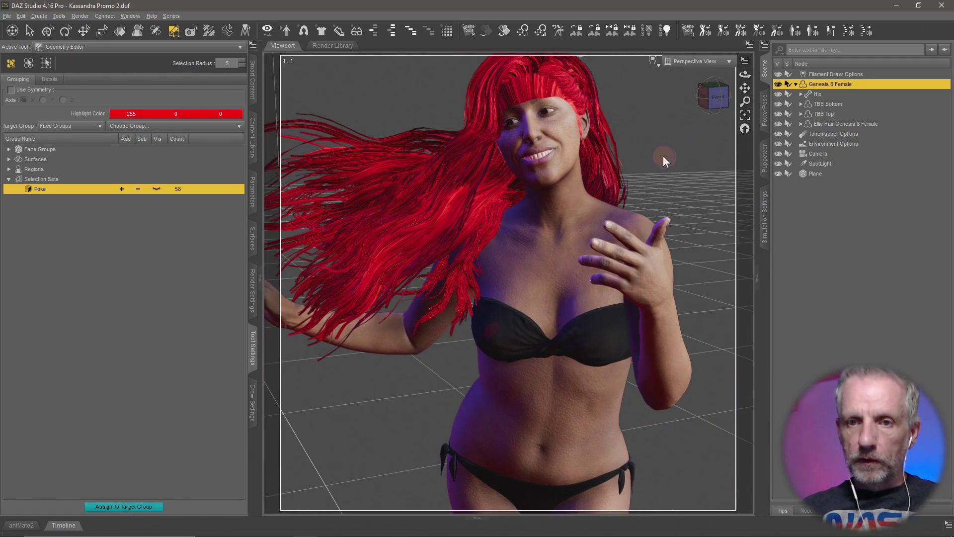
{"action": "scroll", "coordinate": [664, 153], "scroll_direction": "up", "scroll_amount": 3}
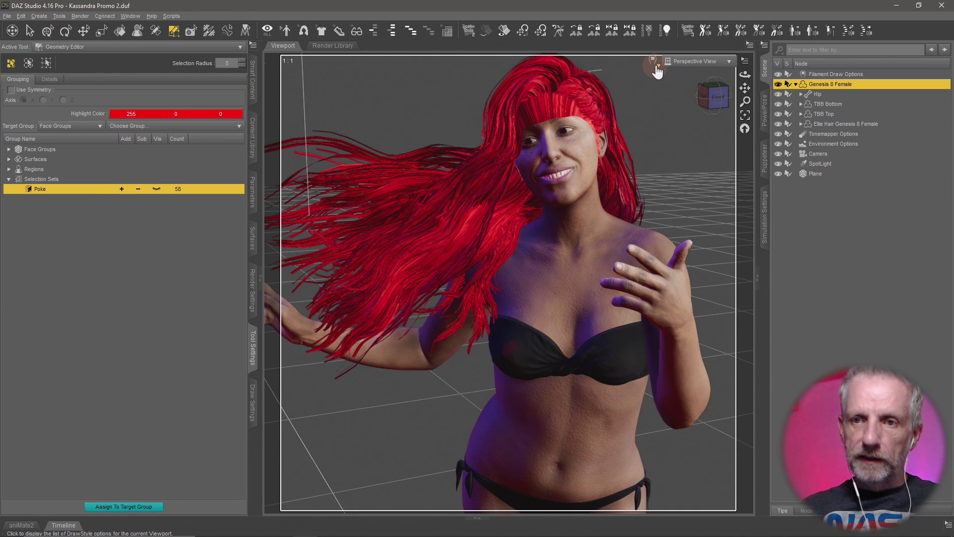
{"action": "left_click", "coordinate": [656, 71]}
{"action": "left_click", "coordinate": [677, 191]}
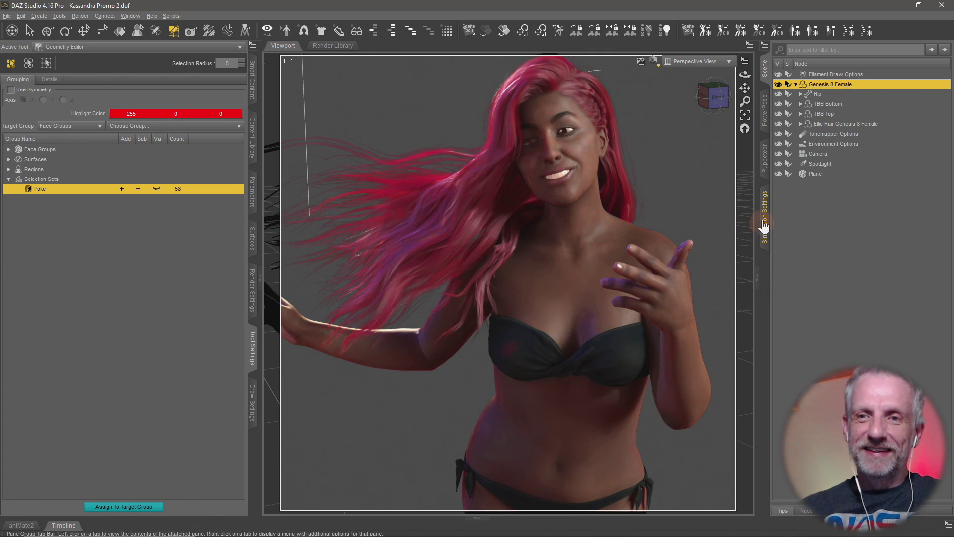
{"action": "left_click", "coordinate": [694, 61]}
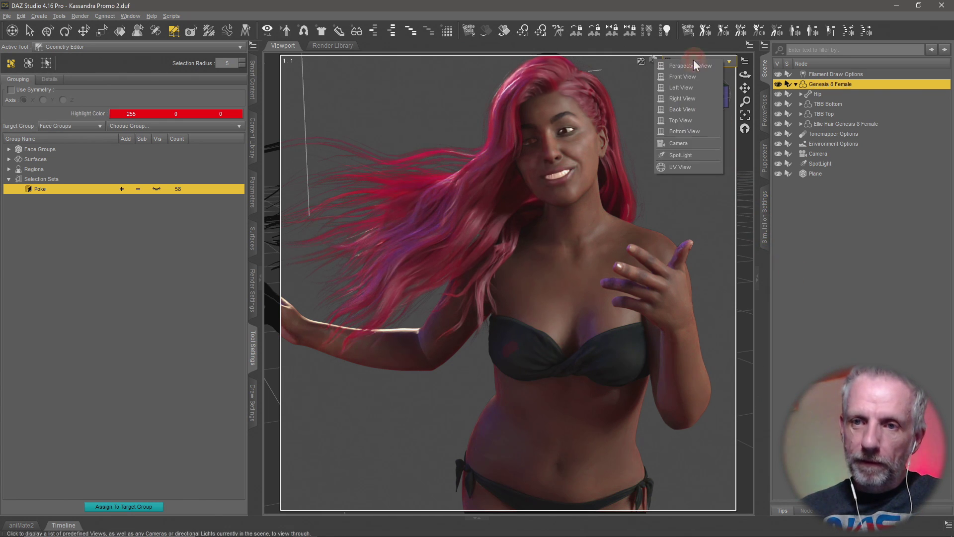
{"action": "left_click", "coordinate": [702, 142]}
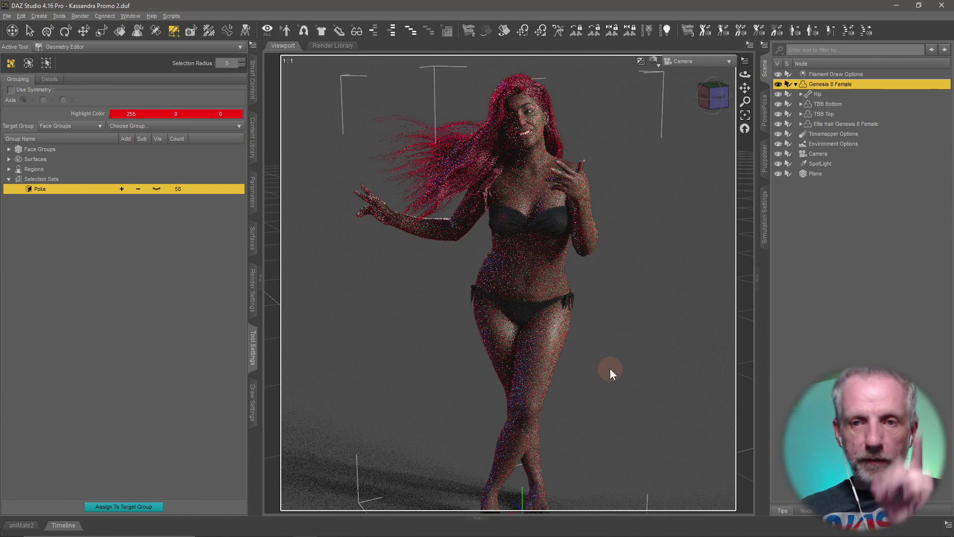
Step: Set the render's Tone Mapping vignetting to 20
{"action": "left_click", "coordinate": [252, 304]}
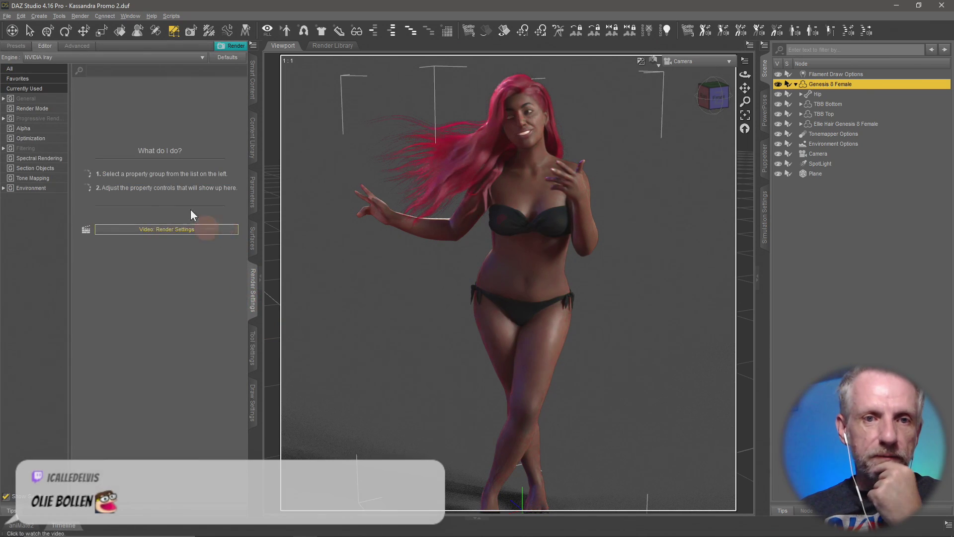
{"action": "left_click", "coordinate": [47, 178]}
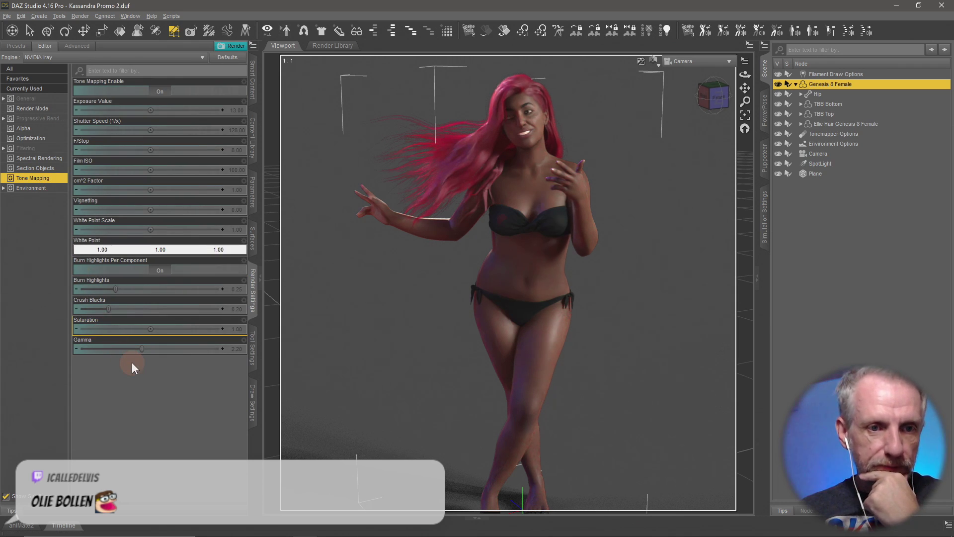
{"action": "left_click", "coordinate": [237, 209]}
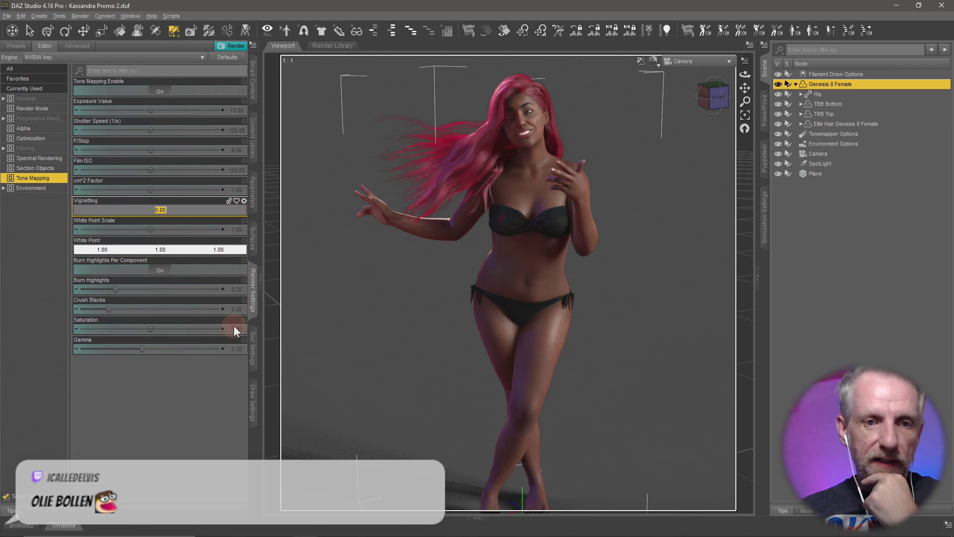
{"action": "type", "text": "20"}
{"action": "key", "text": "Return"}
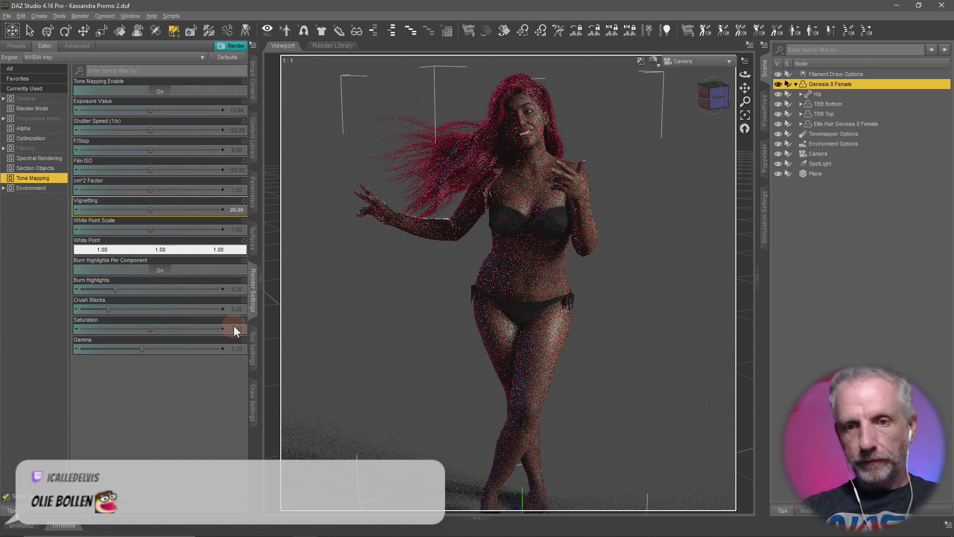
Step: Try vignetting values of 30 and 10, and return it to 20
{"action": "left_click", "coordinate": [237, 209]}
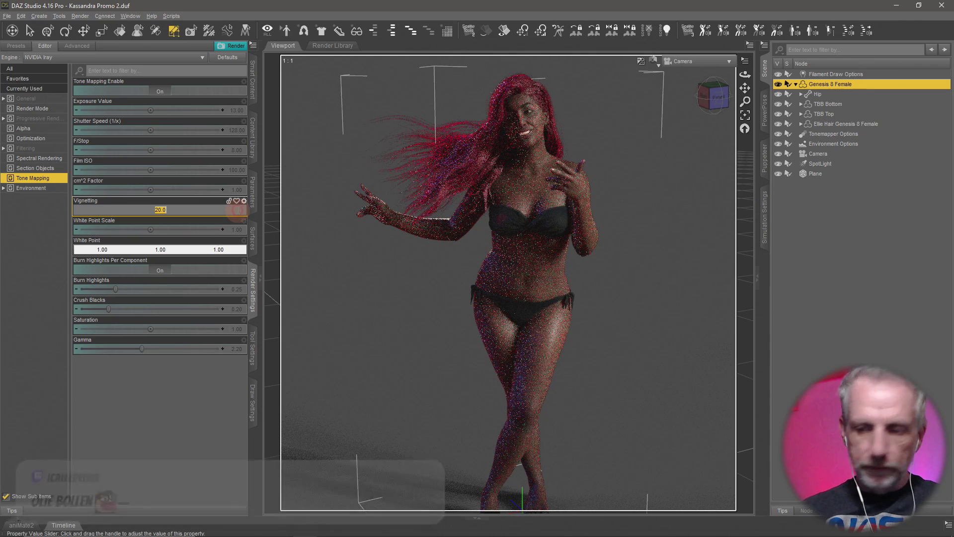
{"action": "type", "text": "30"}
{"action": "key", "text": "Return"}
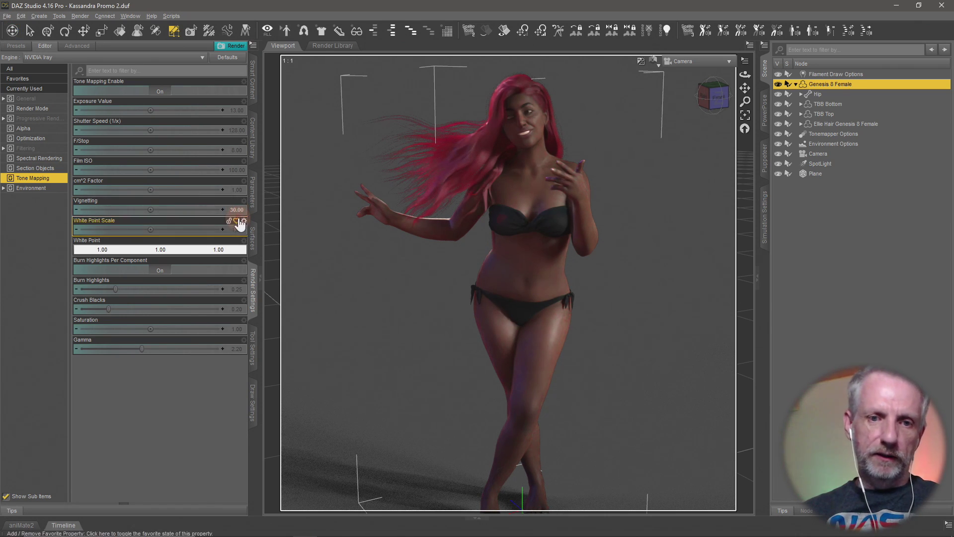
{"action": "left_click", "coordinate": [240, 208]}
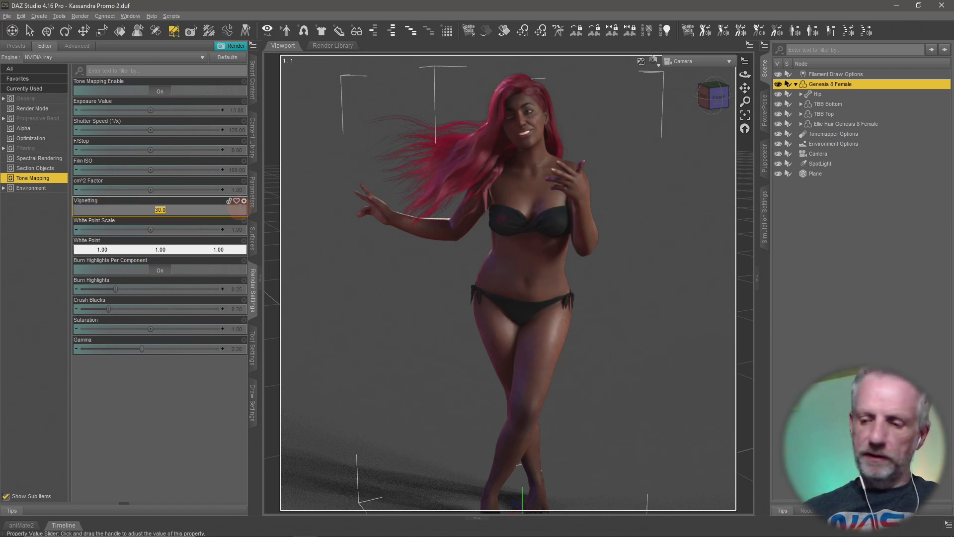
{"action": "type", "text": "10"}
{"action": "key", "text": "Return"}
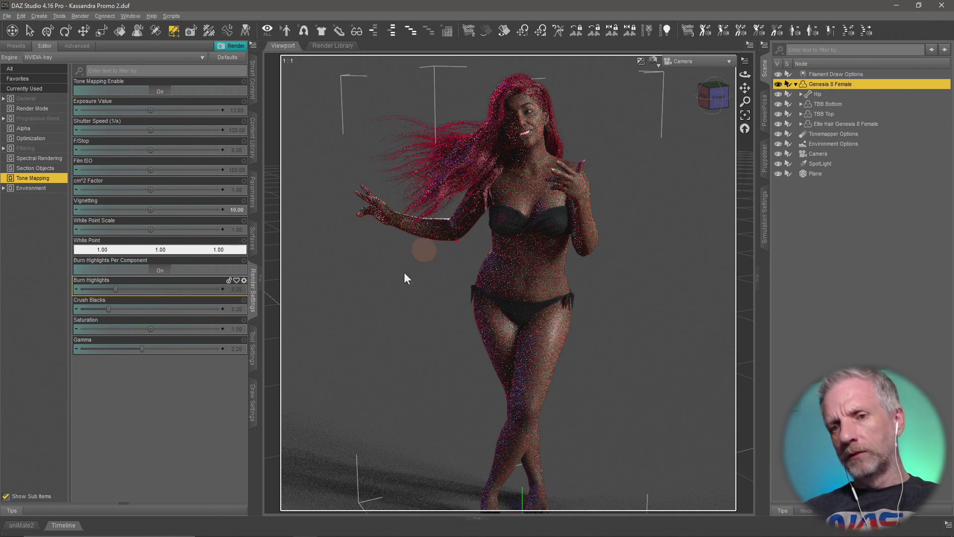
{"action": "double_click", "coordinate": [237, 209]}
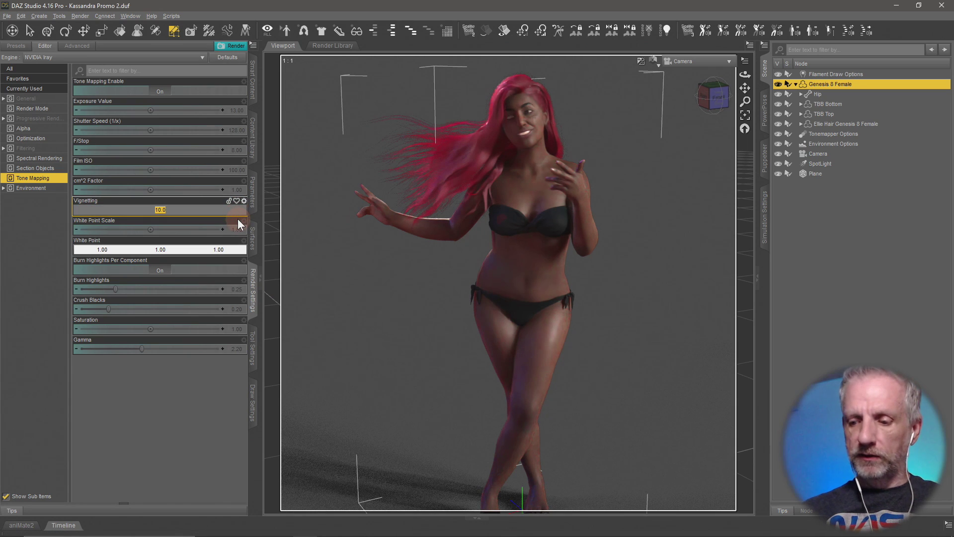
{"action": "type", "text": "20"}
{"action": "key", "text": "Return"}
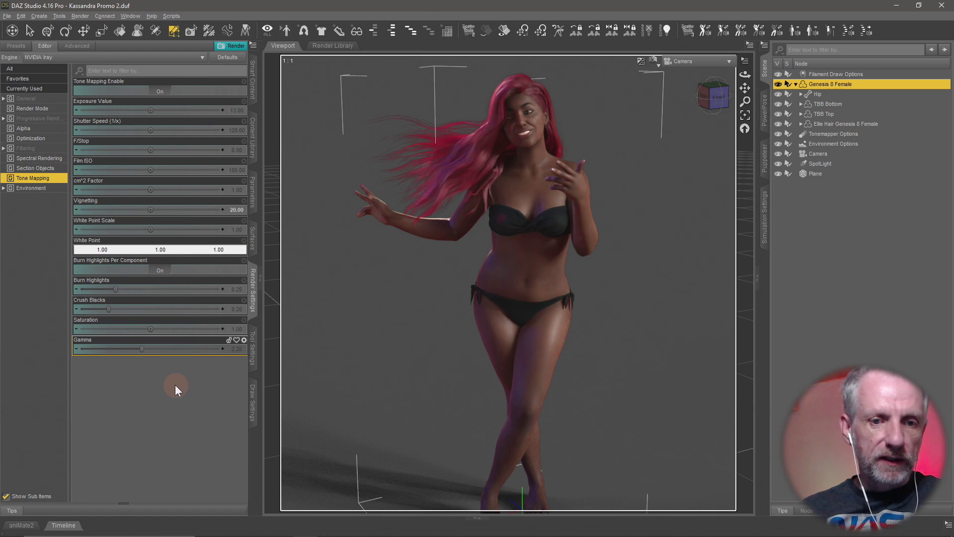
Step: Set the Tone Mapping gamma to 1.8
{"action": "left_click", "coordinate": [236, 349]}
{"action": "type", "text": "1.8"}
{"action": "key", "text": "Return"}
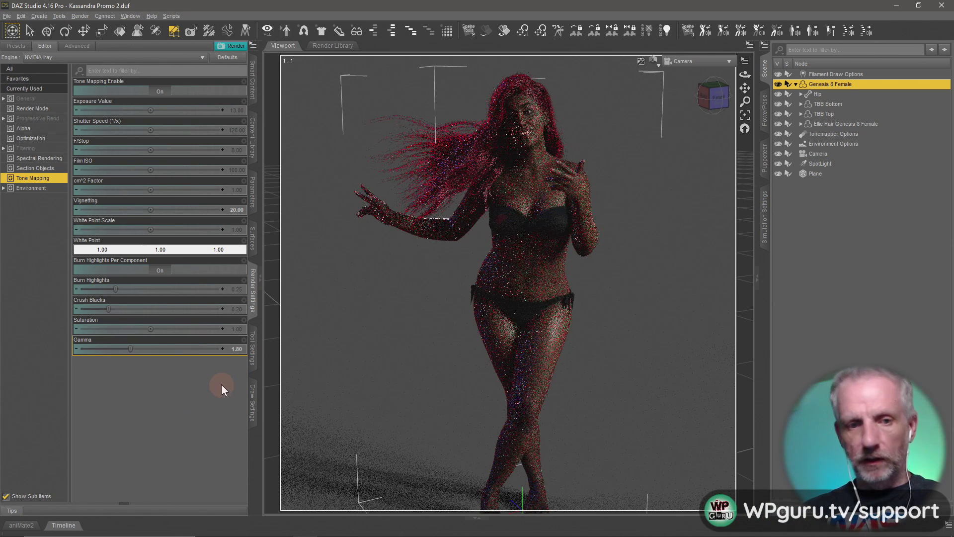
Step: Try a Tone Mapping gamma of 2.5, and reset the gamma to its default
{"action": "left_click", "coordinate": [234, 350]}
{"action": "type", "text": "2.5"}
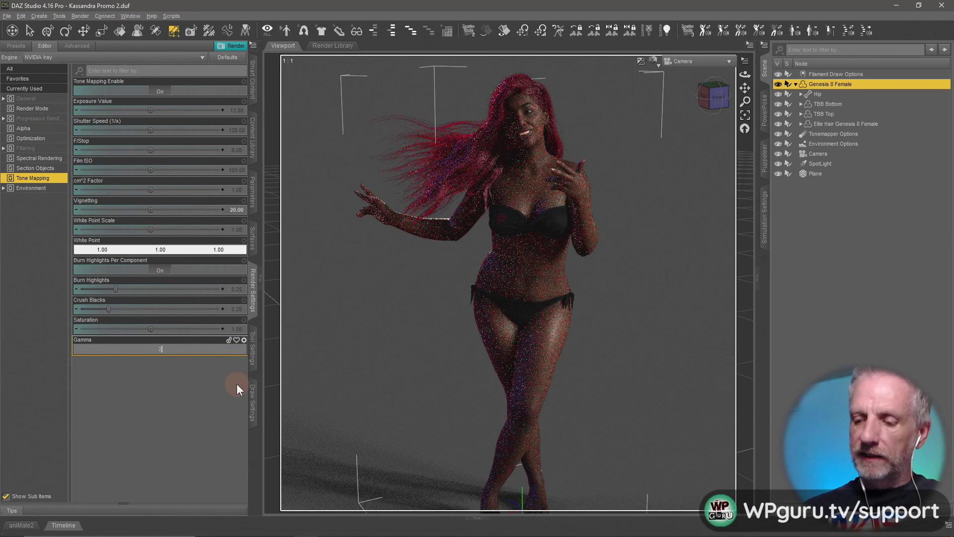
{"action": "key", "text": "Return"}
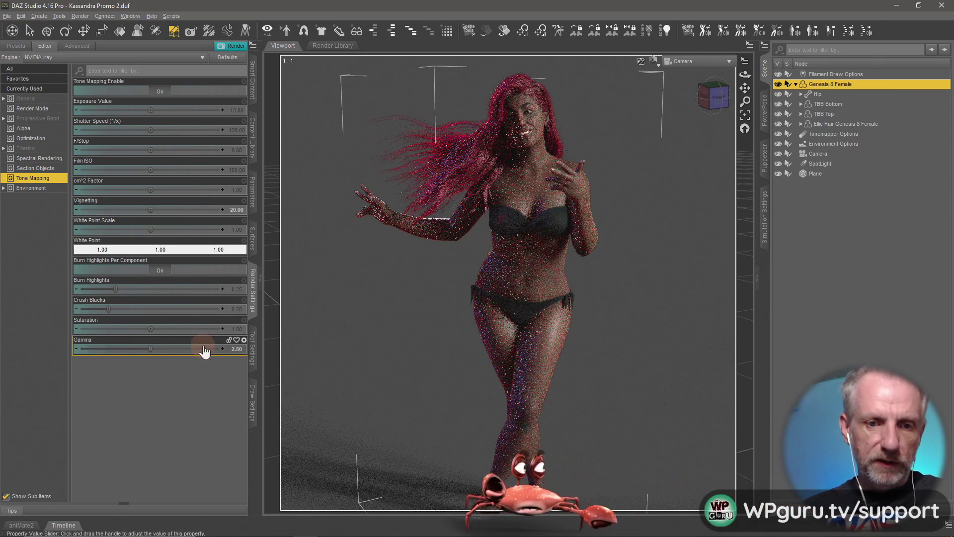
{"action": "left_click_drag", "start_coordinate": [203, 348], "coordinate": [196, 349]}
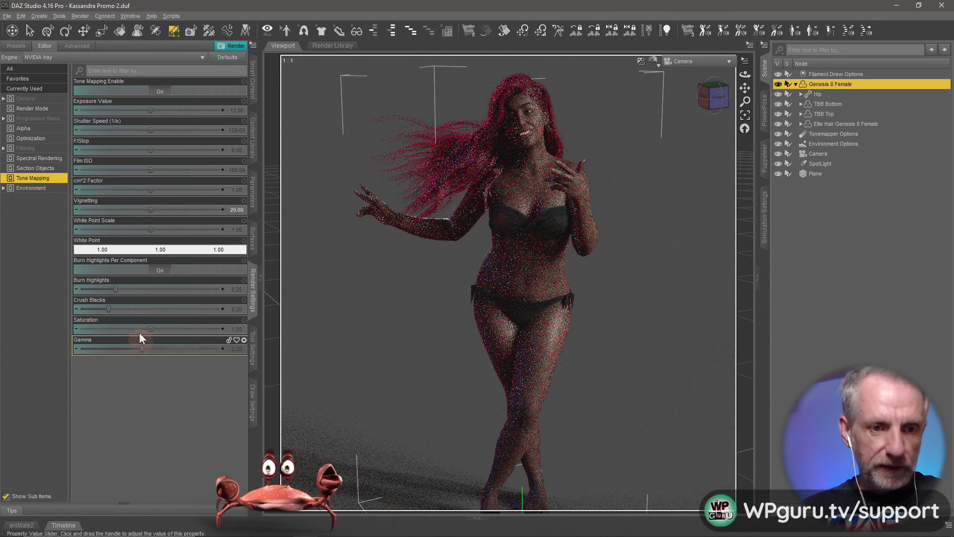
Step: Try Burn Highlights values of about 0.43 and 0.13, and restore the default
{"action": "left_click", "coordinate": [118, 302]}
{"action": "left_click_drag", "start_coordinate": [115, 289], "coordinate": [141, 288]}
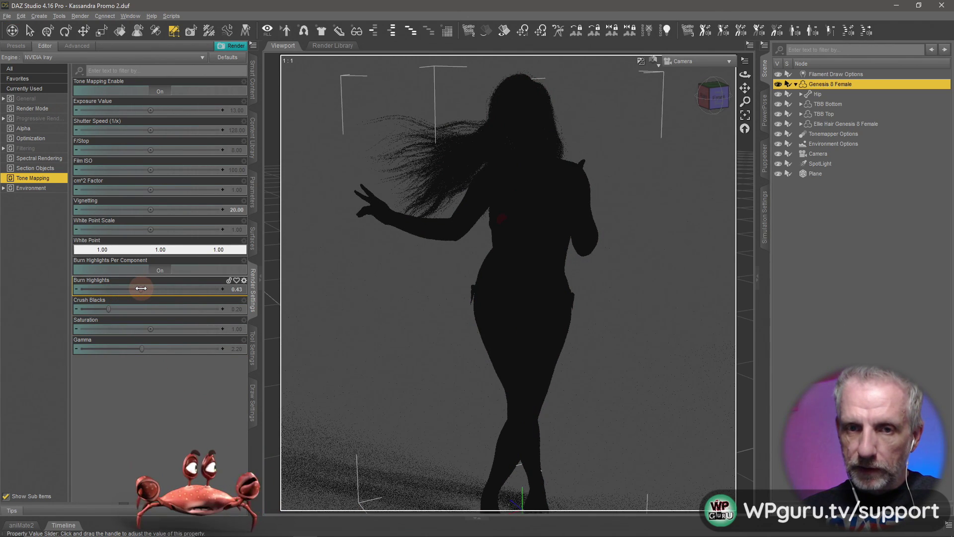
{"action": "left_click_drag", "start_coordinate": [141, 289], "coordinate": [99, 290]}
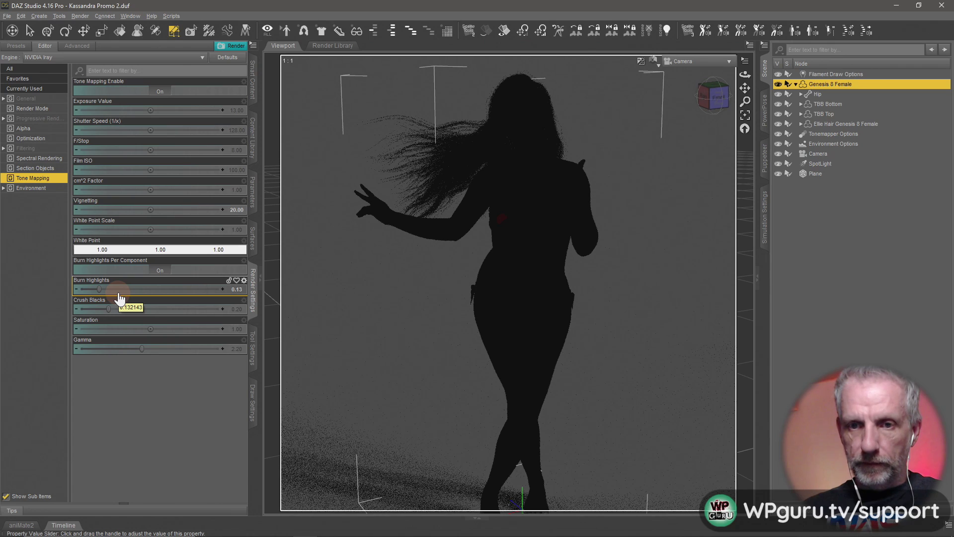
{"action": "key", "text": "ctrl+z"}
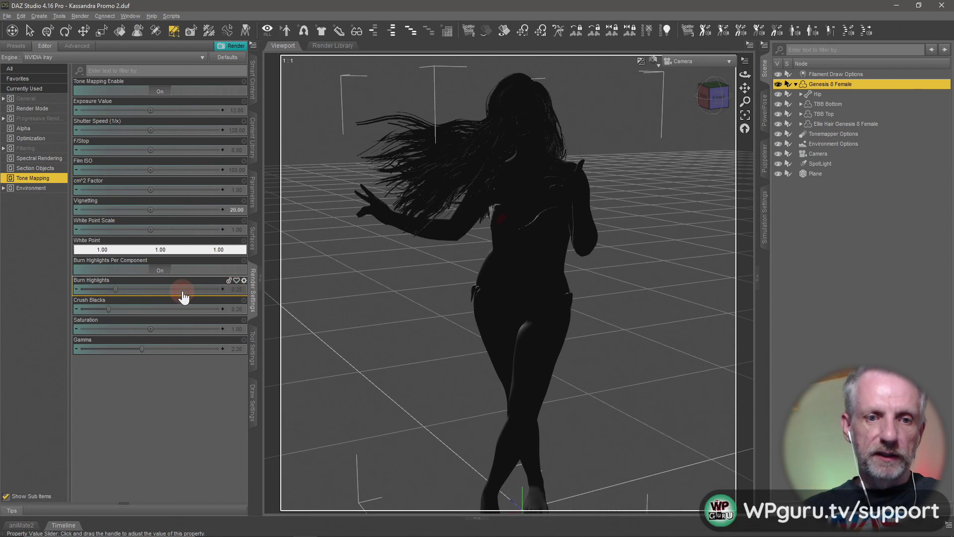
Step: Try Burn Highlights values of 0.2 and 0.1, and reset the property to its default
{"action": "double_click", "coordinate": [234, 287]}
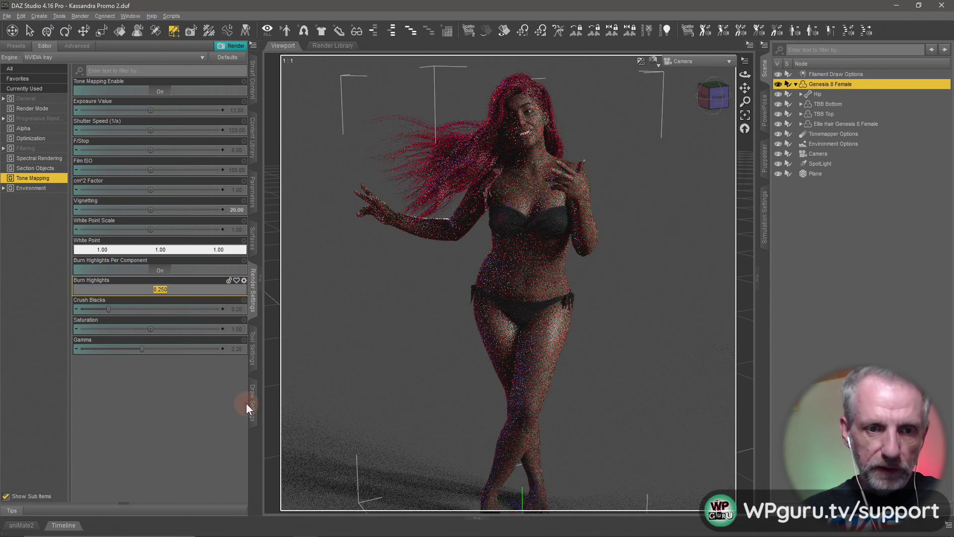
{"action": "type", "text": "0.2"}
{"action": "key", "text": "Return"}
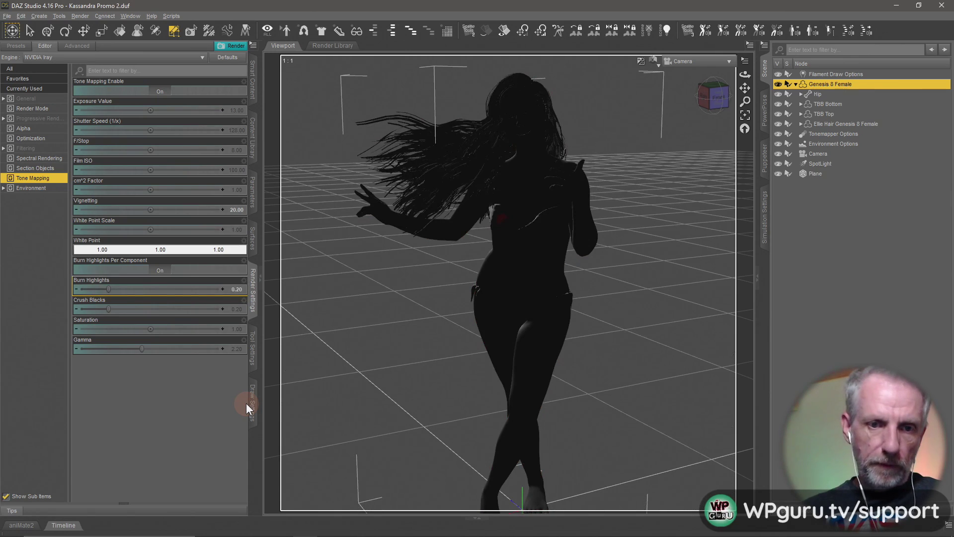
{"action": "double_click", "coordinate": [232, 289]}
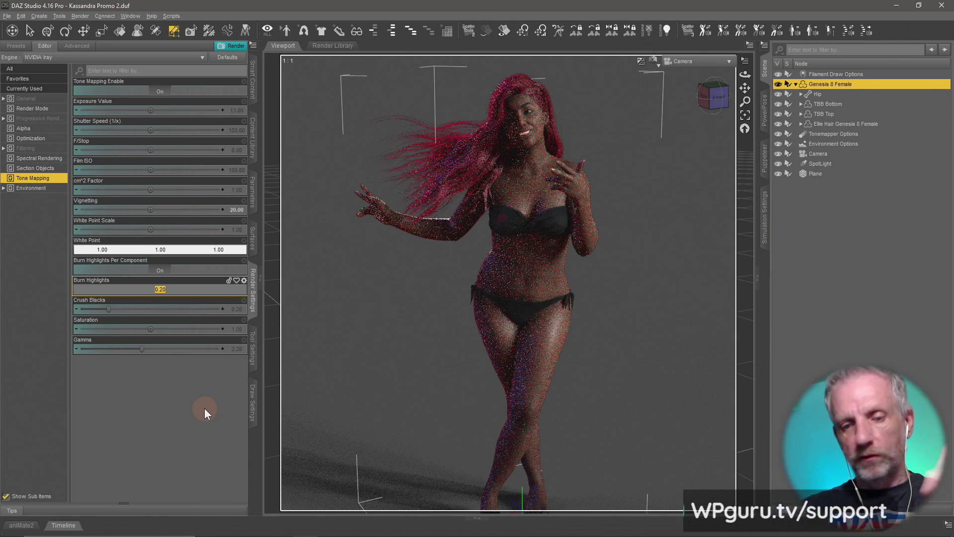
{"action": "type", "text": "0.1"}
{"action": "key", "text": "Return"}
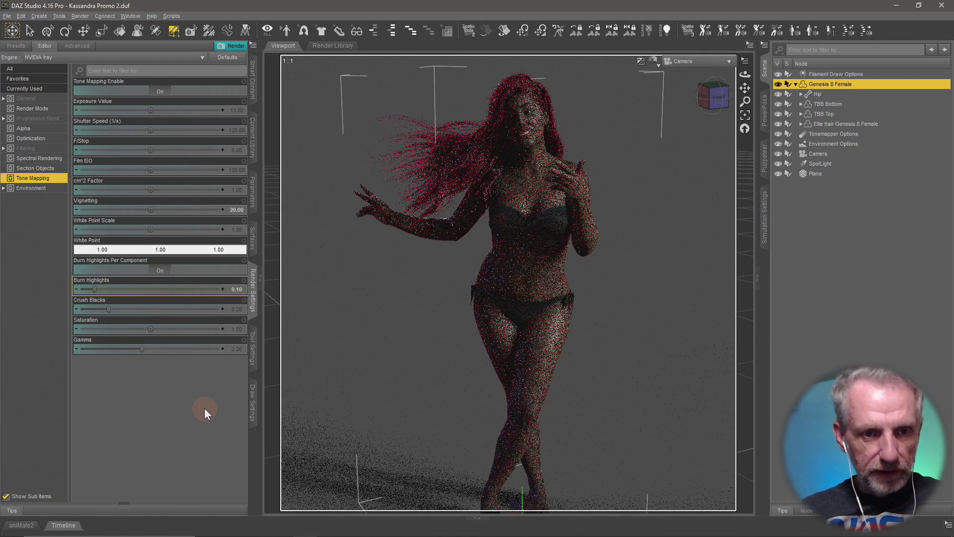
{"action": "left_click", "coordinate": [200, 292], "text": "alt"}
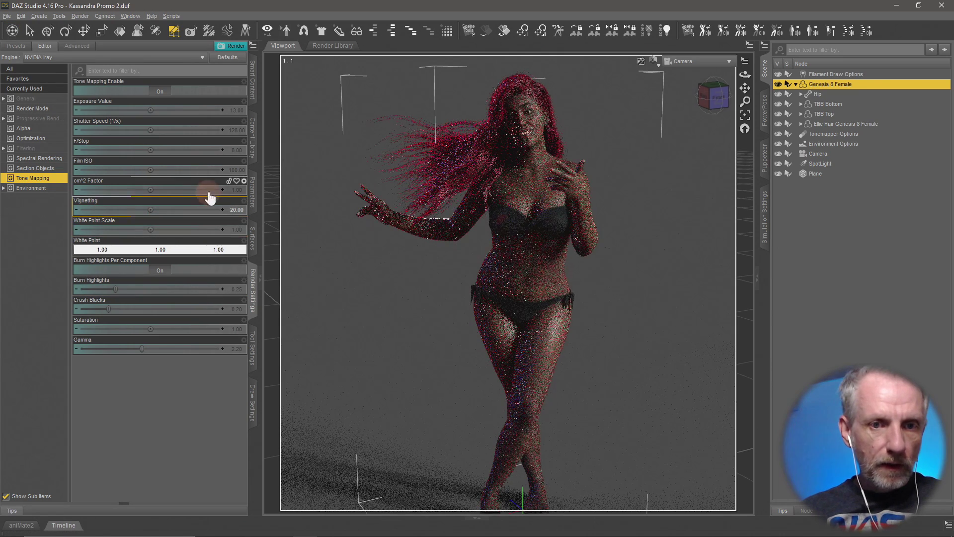
Step: Try cm^2 Factor values of 1.5, 10, 5 and 3 in the Tone Mapping settings
{"action": "left_click", "coordinate": [239, 189]}
{"action": "type", "text": ".5"}
{"action": "key", "text": "Return"}
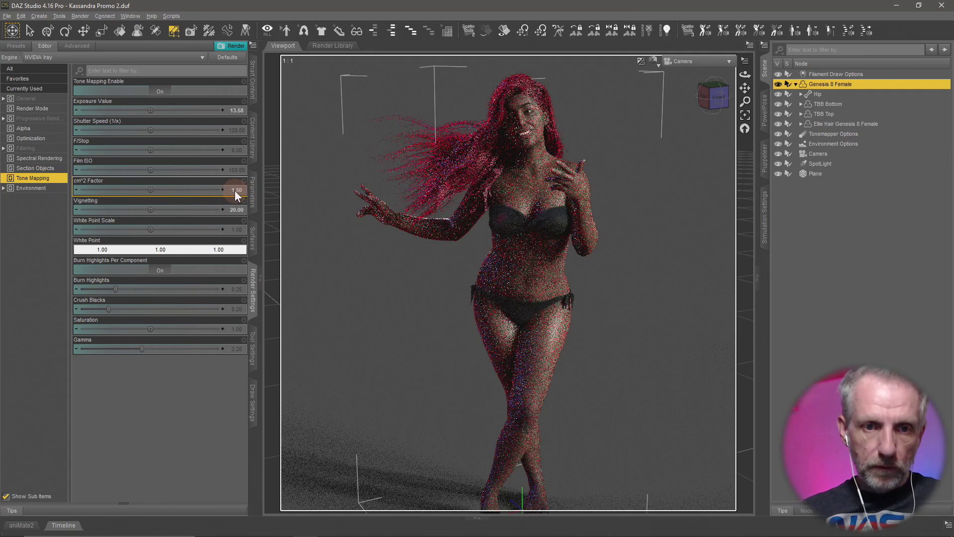
{"action": "left_click", "coordinate": [236, 190]}
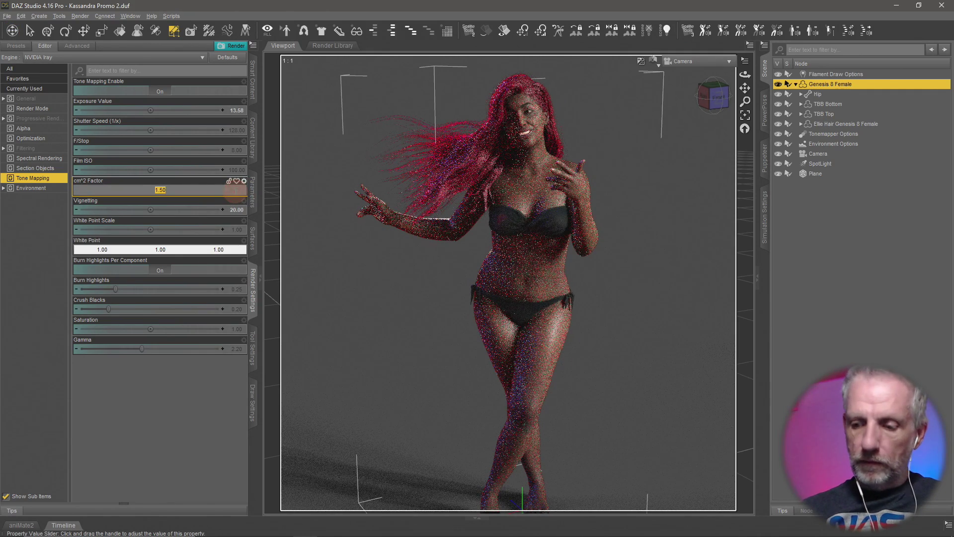
{"action": "type", "text": "10"}
{"action": "key", "text": "Return"}
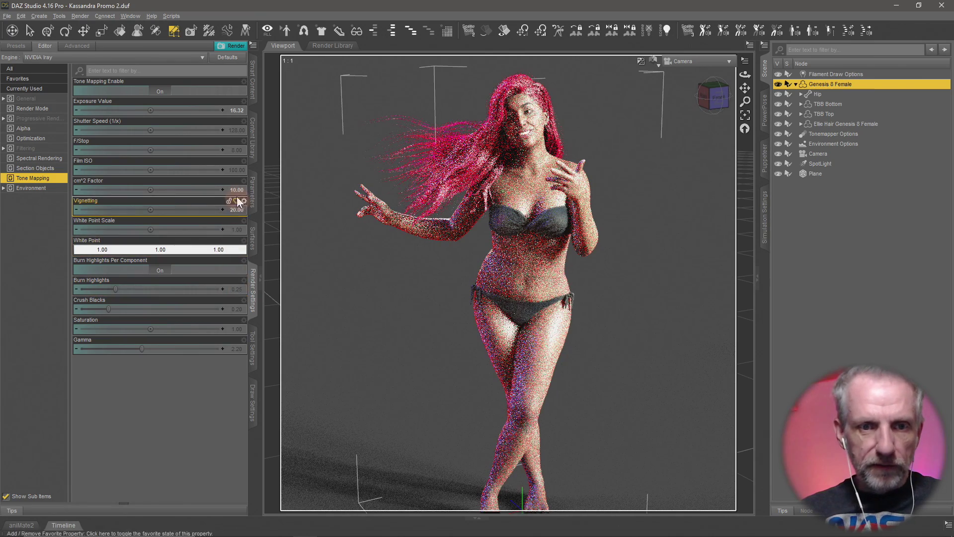
{"action": "left_click", "coordinate": [236, 190]}
{"action": "type", "text": "5"}
{"action": "key", "text": "Return"}
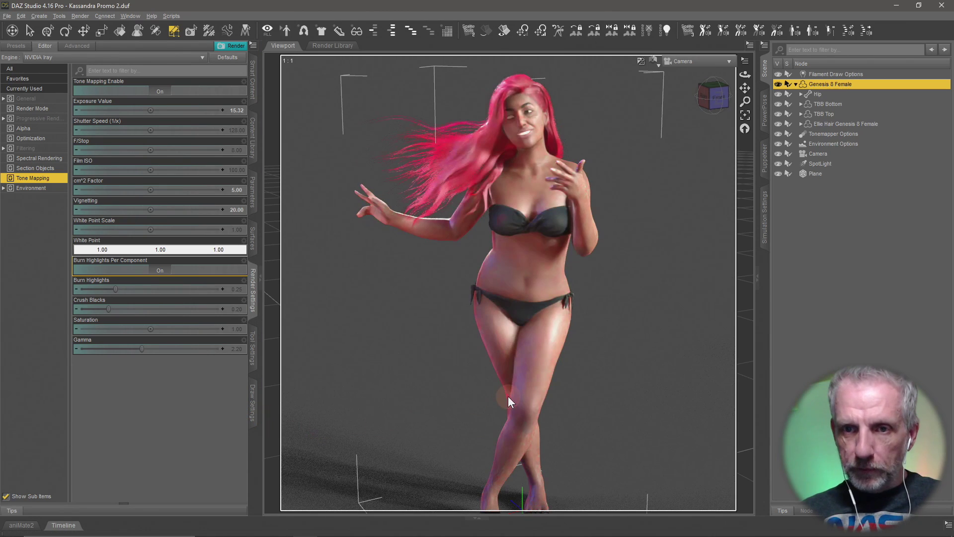
{"action": "left_click", "coordinate": [231, 188]}
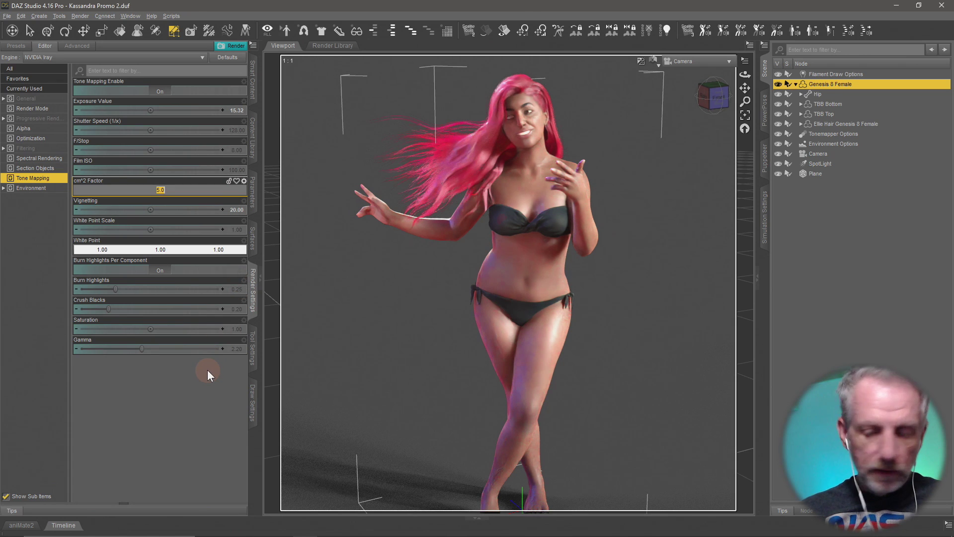
{"action": "type", "text": "3"}
{"action": "key", "text": "Return"}
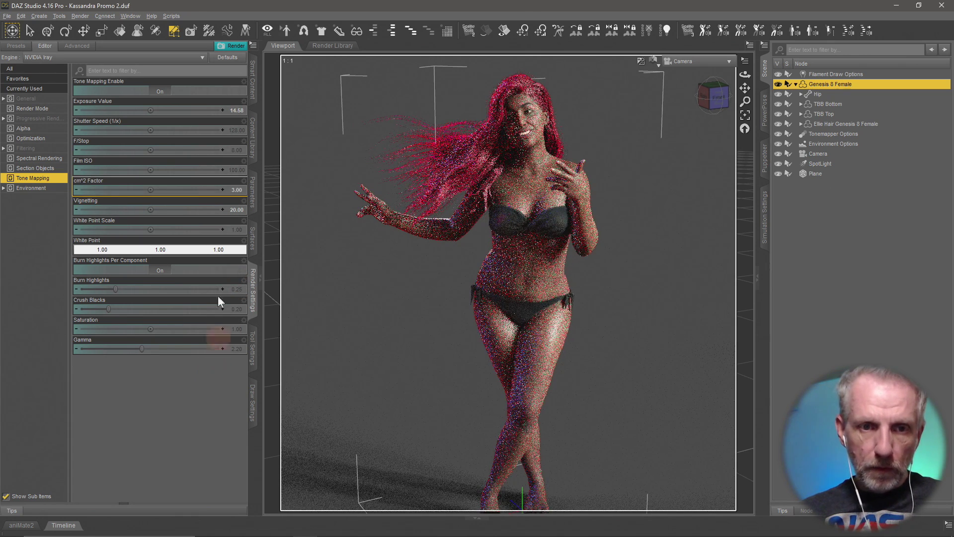
Step: Try F/Stop values of 16 and 5.6, and reset both the cm^2 Factor and the F/Stop to their defaults
{"action": "left_click", "coordinate": [236, 149]}
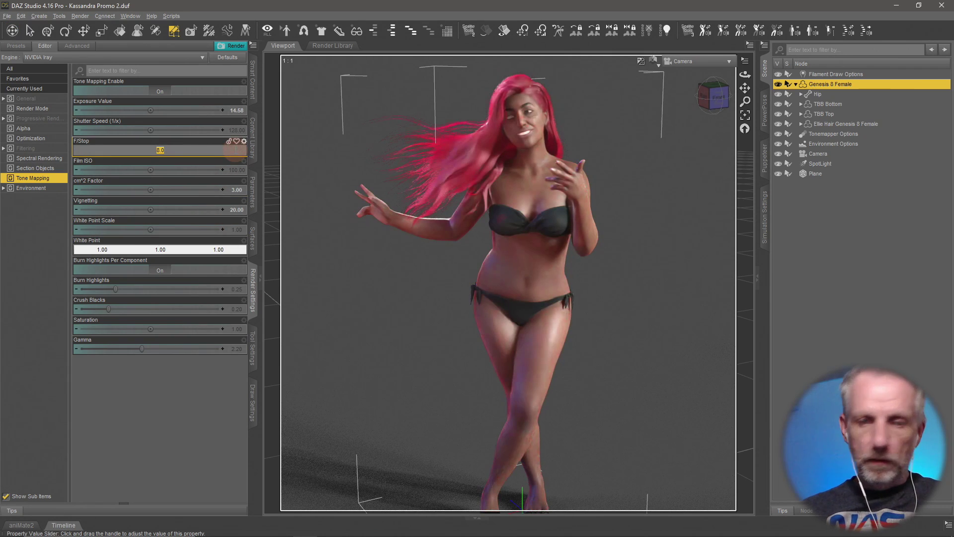
{"action": "type", "text": "16"}
{"action": "key", "text": "Return"}
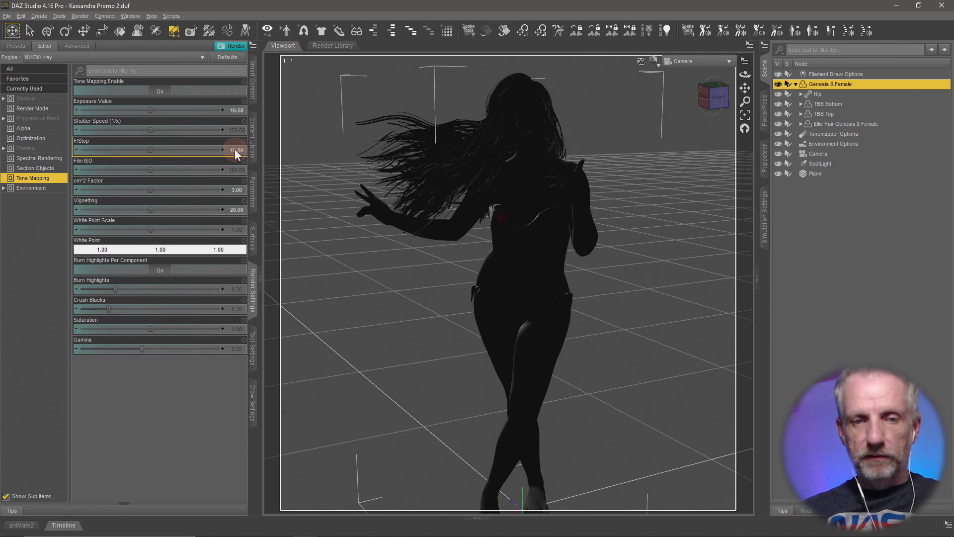
{"action": "left_click", "coordinate": [234, 149]}
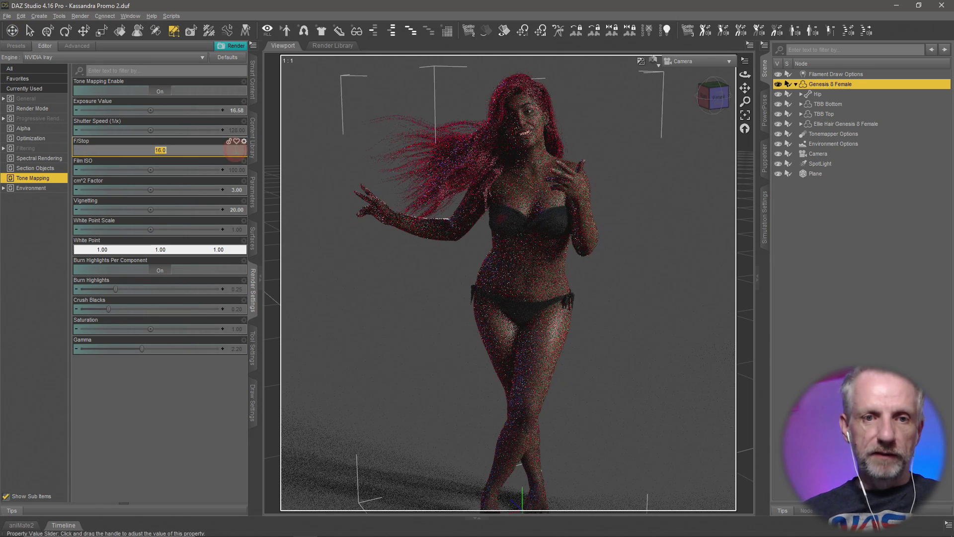
{"action": "type", "text": "5.6"}
{"action": "key", "text": "Return"}
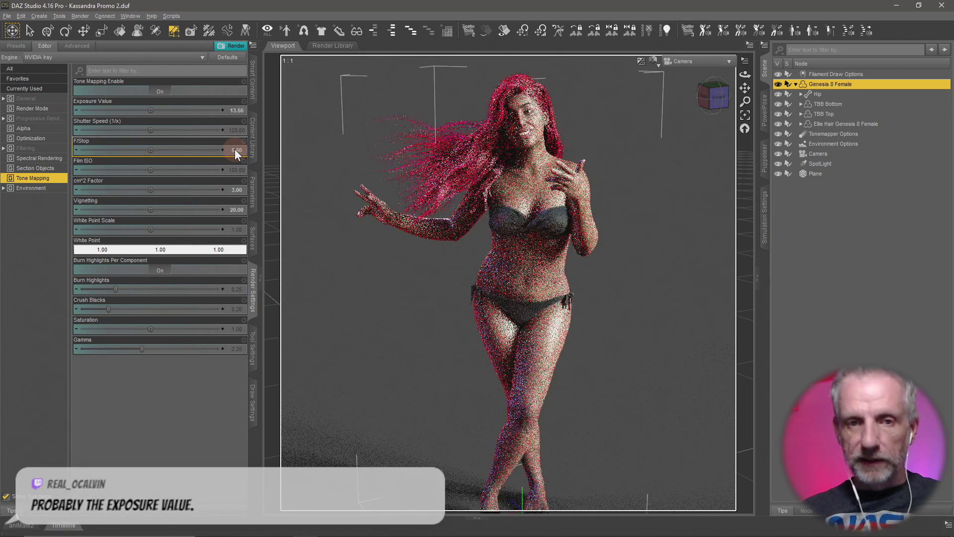
{"action": "left_click_drag", "start_coordinate": [221, 198], "coordinate": [204, 198]}
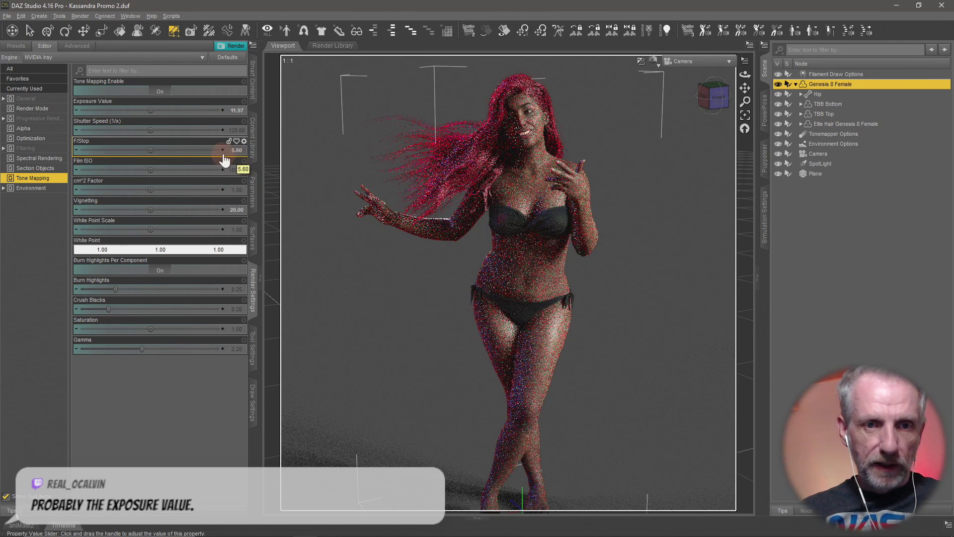
{"action": "left_click_drag", "start_coordinate": [208, 156], "coordinate": [210, 153]}
Step: Set the Tone Mapping shutter speed to 60 and save the scene
{"action": "left_click", "coordinate": [237, 130]}
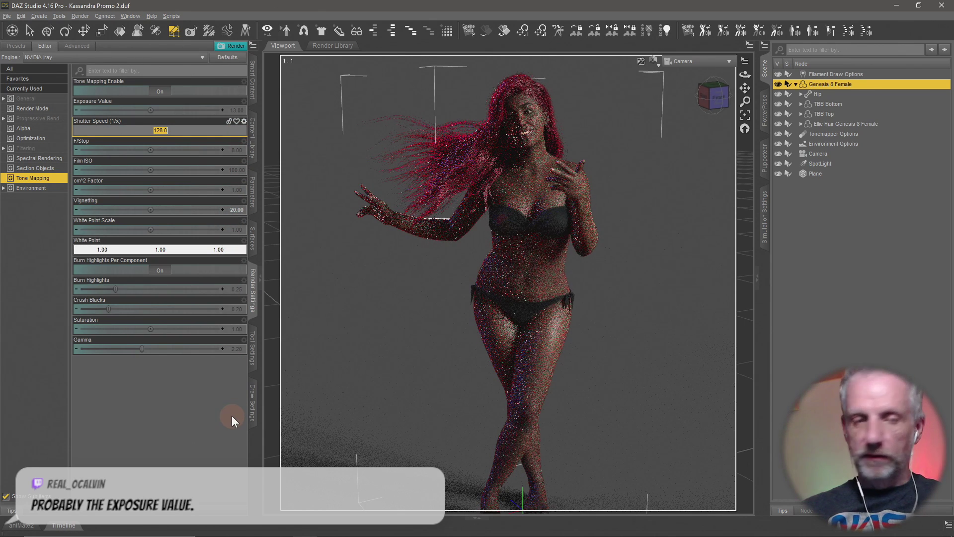
{"action": "type", "text": "60"}
{"action": "key", "text": "Return"}
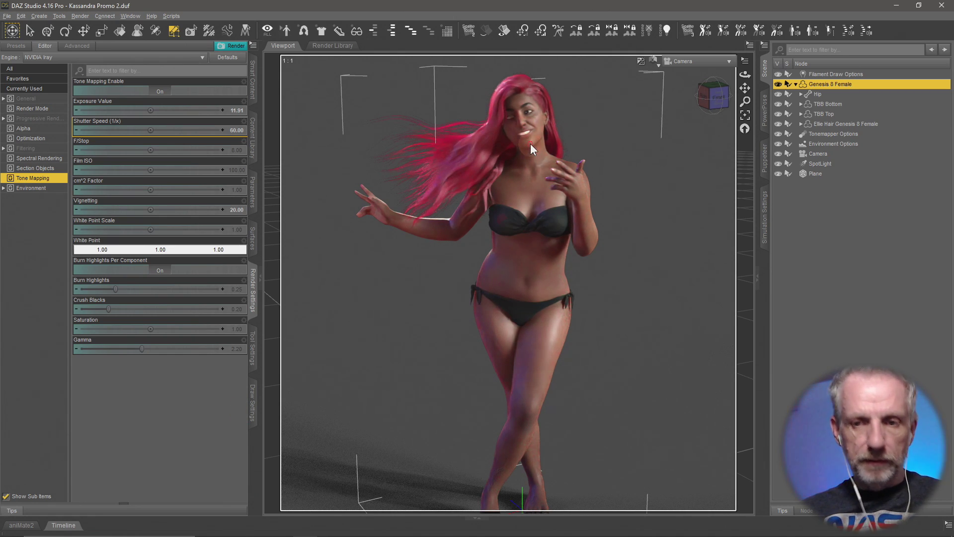
{"action": "key", "text": "ctrl+s"}
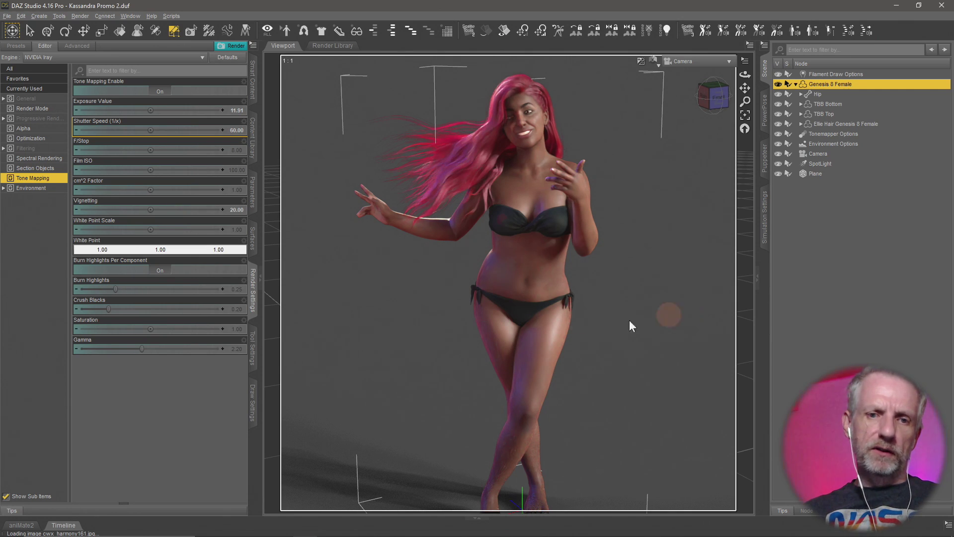
Step: Try a vignetting value of 40, and return it to 20
{"action": "left_click", "coordinate": [238, 209]}
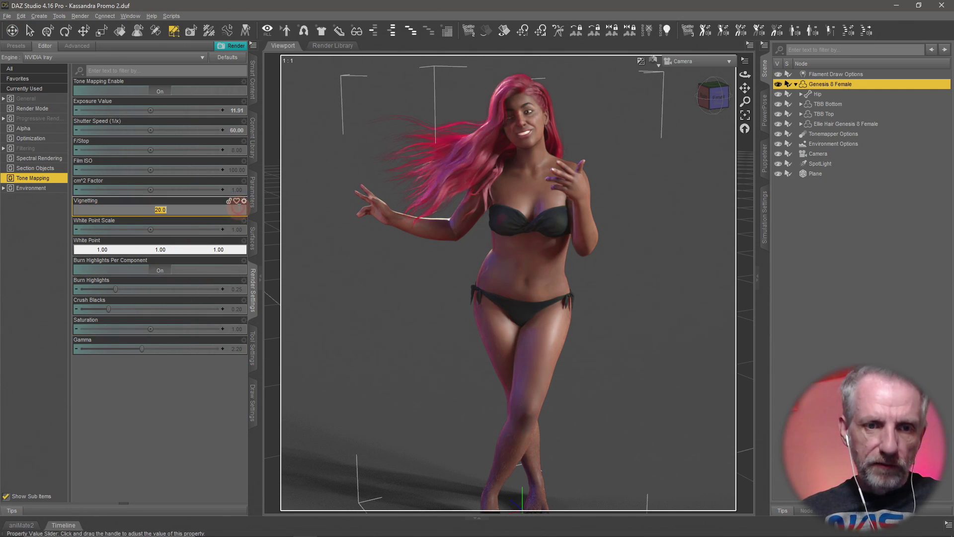
{"action": "type", "text": "40"}
{"action": "key", "text": "Return"}
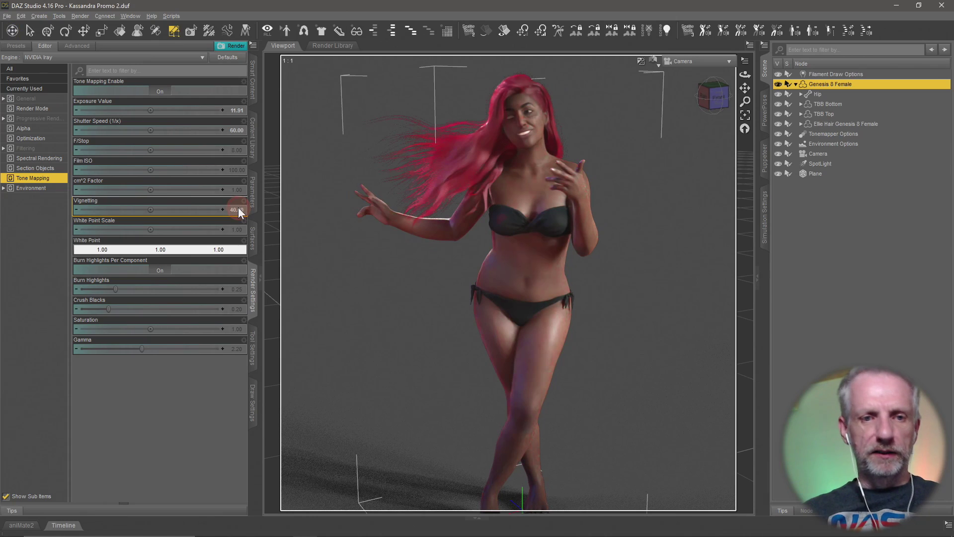
{"action": "left_click", "coordinate": [238, 208]}
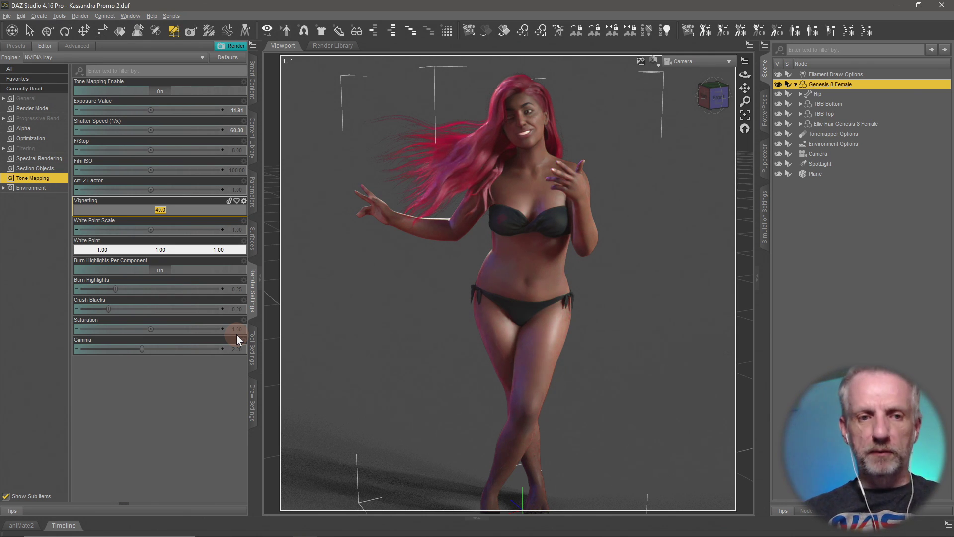
{"action": "type", "text": "20"}
{"action": "key", "text": "Return"}
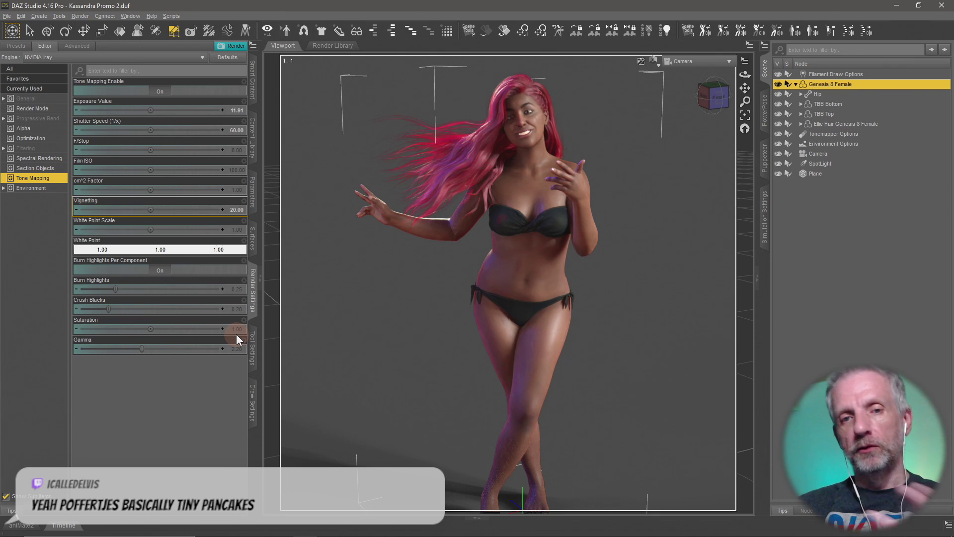
{"action": "left_click", "coordinate": [236, 334]}
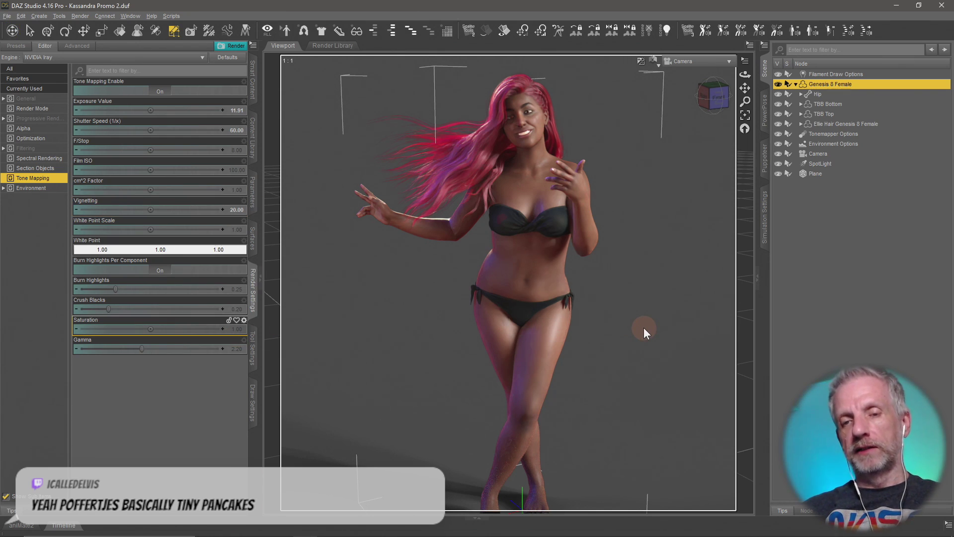
{"action": "mouse_move", "coordinate": [644, 328]}
{"action": "middle_mouse_down"}
{"action": "mouse_move", "coordinate": [532, 337]}
{"action": "mouse_move", "coordinate": [645, 340]}
{"action": "mouse_move", "coordinate": [659, 325]}
{"action": "mouse_move", "coordinate": [644, 328]}
{"action": "middle_mouse_up"}
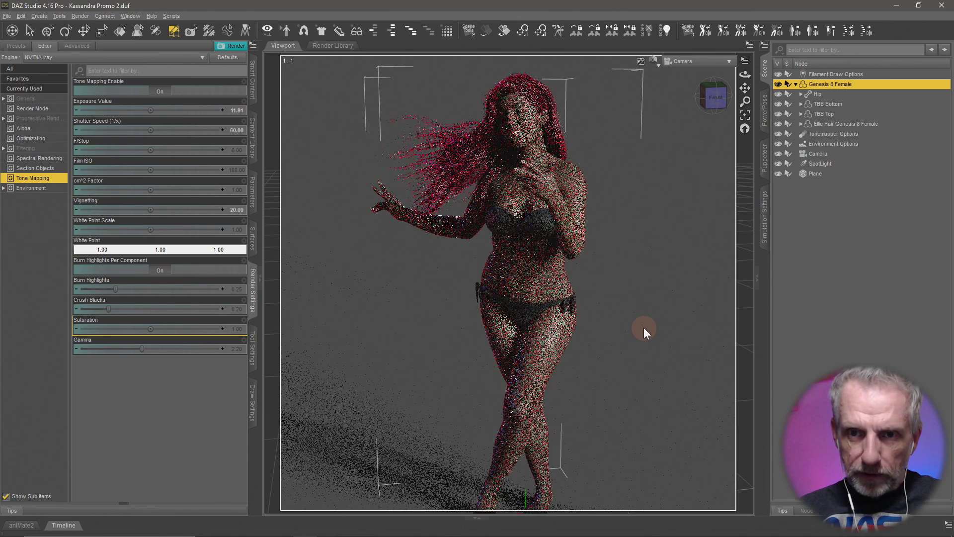
{"action": "middle_click_drag", "start_coordinate": [643, 327], "coordinate": [644, 328]}
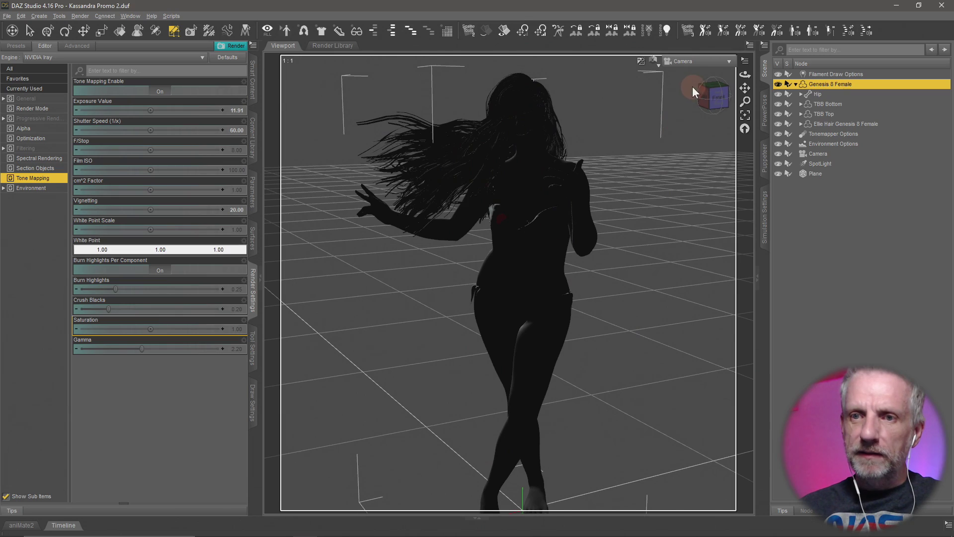
Step: Switch the viewport to Perspective View and frame the figure's head and upper body
{"action": "left_click", "coordinate": [701, 62]}
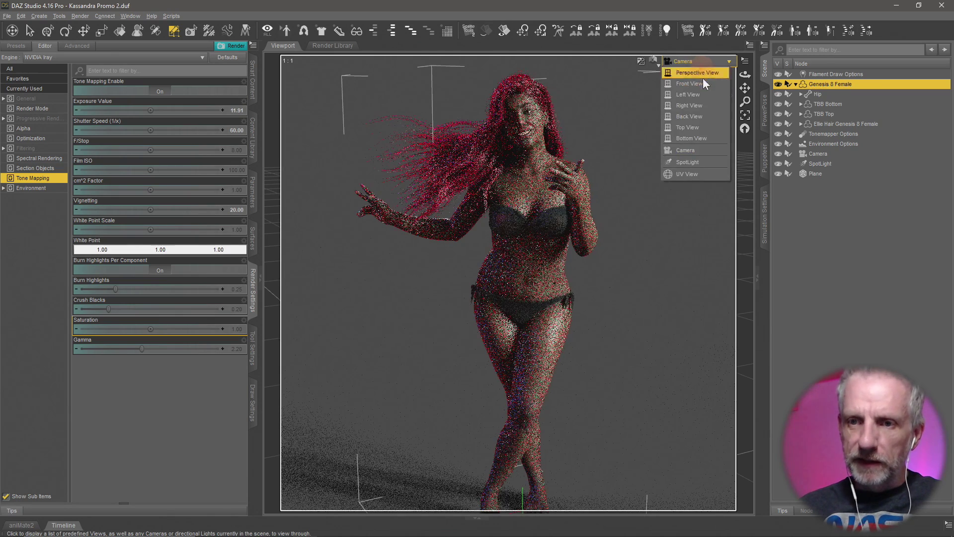
{"action": "left_click", "coordinate": [708, 74]}
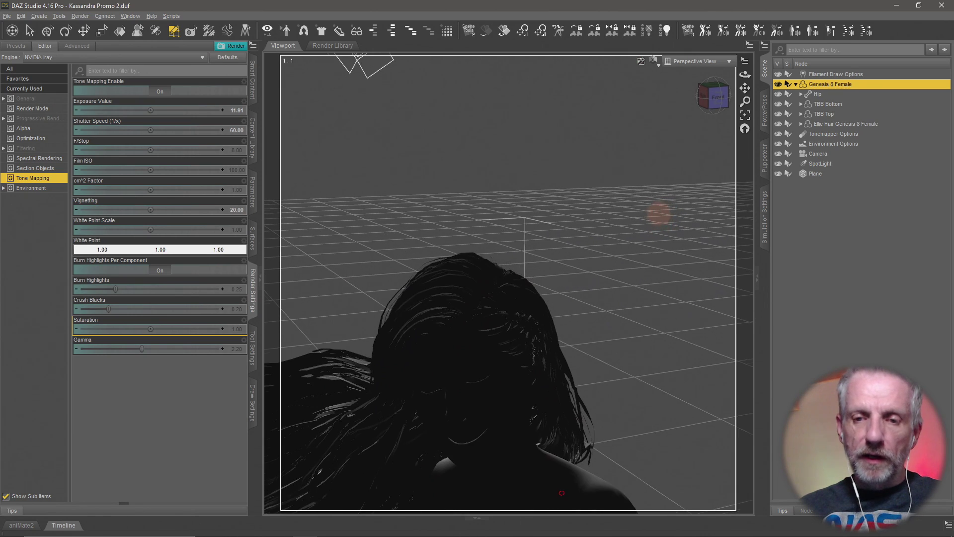
{"action": "middle_click_drag", "start_coordinate": [659, 213], "coordinate": [655, 228]}
{"action": "middle_click_drag", "start_coordinate": [616, 303], "coordinate": [613, 317]}
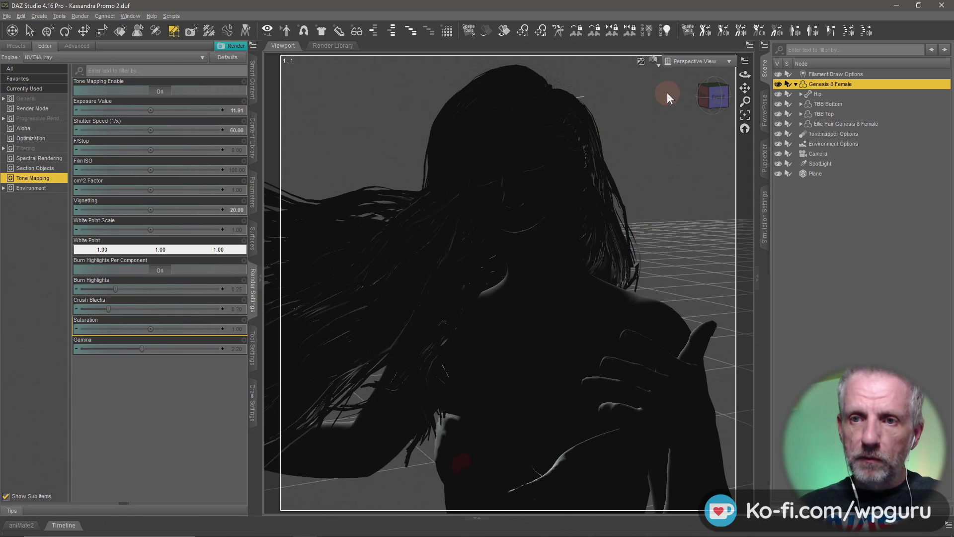
Step: Set the viewport draw style to Filament (PBR) and hide the Ellie hair
{"action": "left_click", "coordinate": [654, 61]}
{"action": "left_click", "coordinate": [658, 181]}
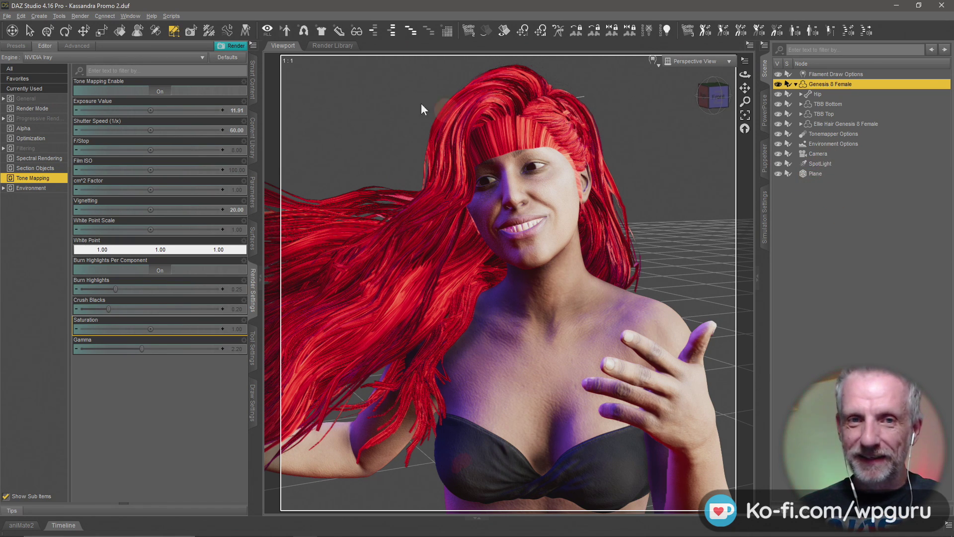
{"action": "left_click", "coordinate": [303, 39]}
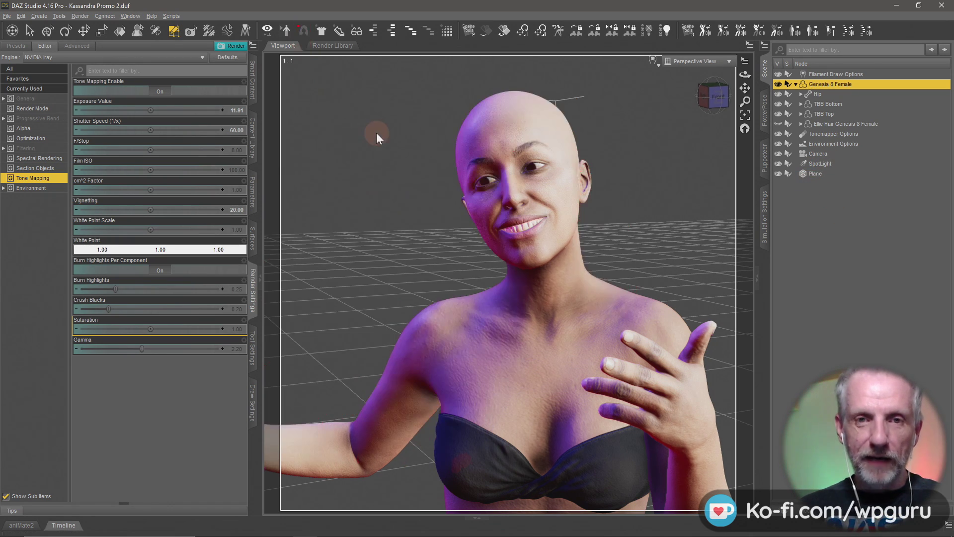
Step: With the Universal tool active, select the figure's Head bone and hide it to expose the eyeballs
{"action": "scroll", "coordinate": [598, 282], "scroll_direction": "up", "scroll_amount": 10}
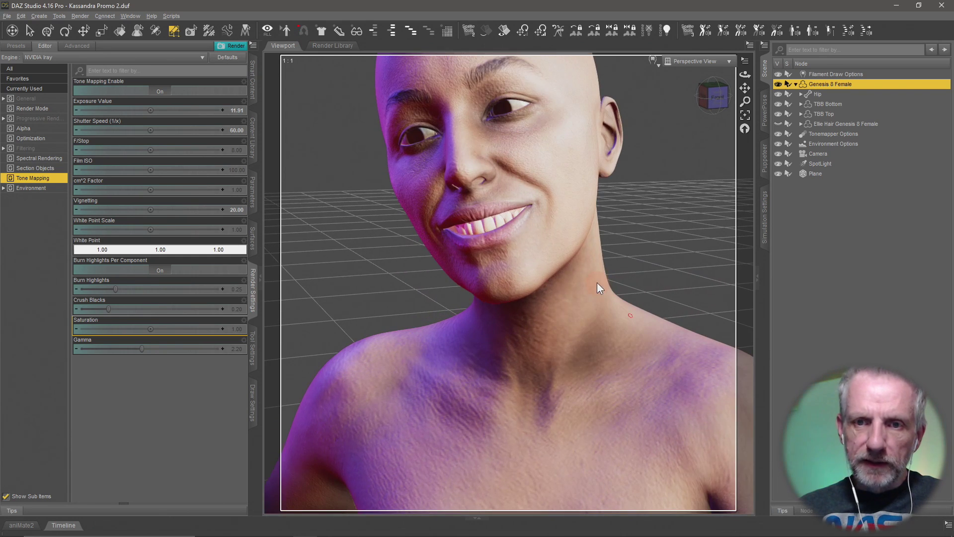
{"action": "left_click_drag", "start_coordinate": [597, 282], "coordinate": [605, 318], "text": "alt"}
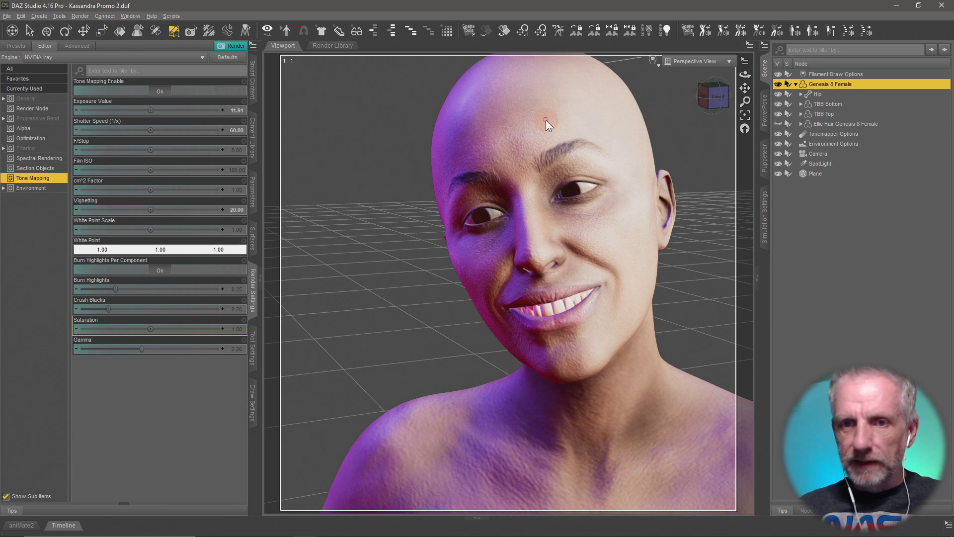
{"action": "left_click", "coordinate": [48, 31]}
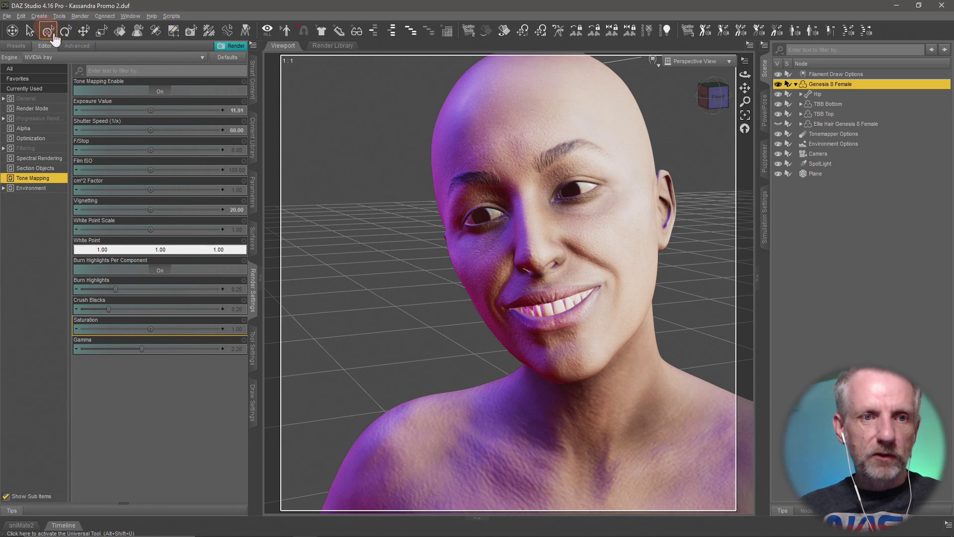
{"action": "right_click", "coordinate": [546, 96]}
{"action": "left_click", "coordinate": [579, 112]}
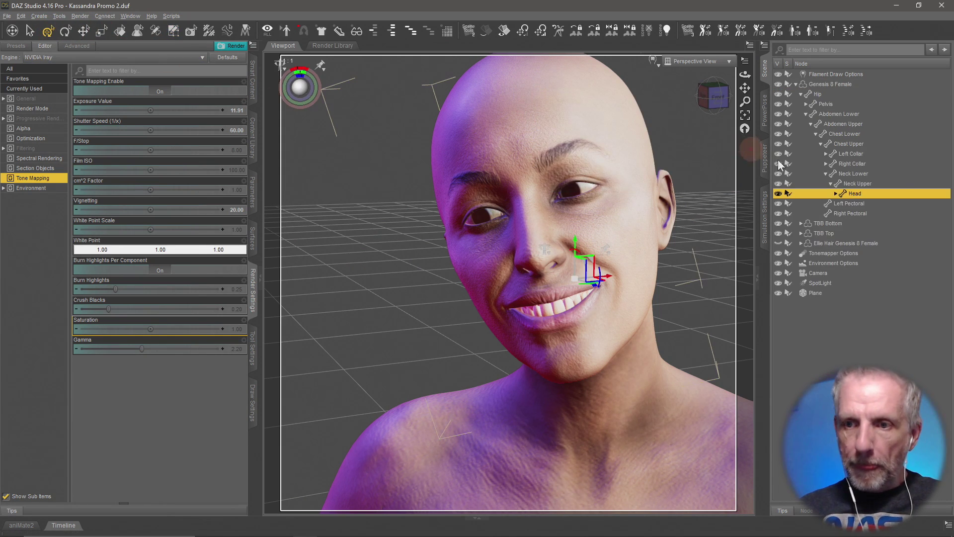
{"action": "left_click", "coordinate": [779, 194]}
{"action": "left_click_drag", "start_coordinate": [724, 240], "coordinate": [716, 234]}
{"action": "key", "text": "ctrl+f"}
Step: Select the Genesis 8 Female's Left Eye bone and frame both eyeballs closely
{"action": "right_click", "coordinate": [554, 300]}
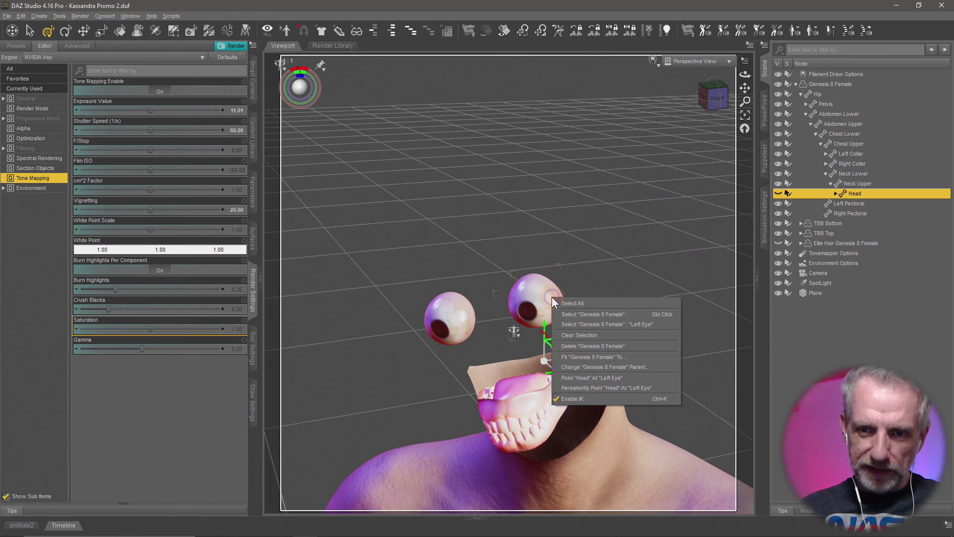
{"action": "left_click", "coordinate": [593, 314]}
{"action": "right_click", "coordinate": [544, 305]}
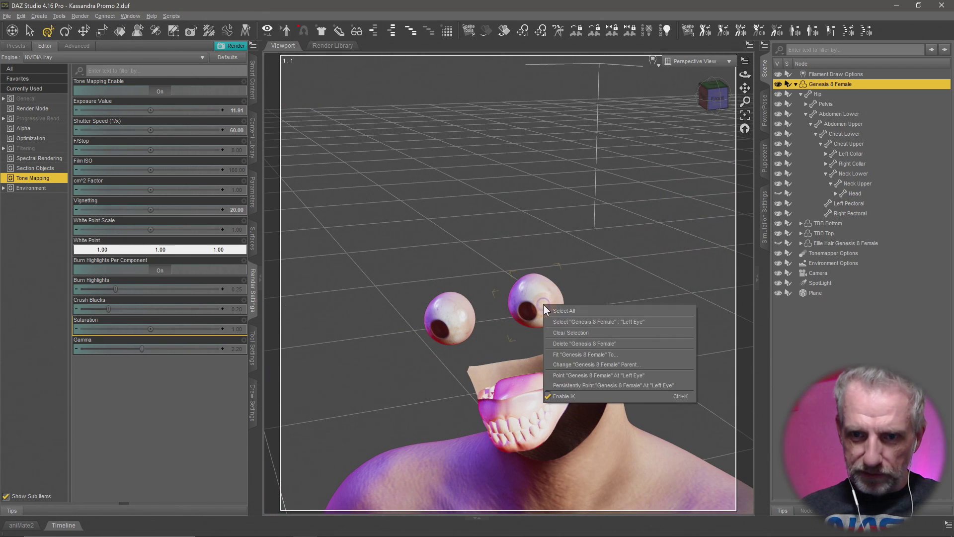
{"action": "left_click", "coordinate": [559, 322]}
{"action": "mouse_move", "coordinate": [586, 330]}
{"action": "left_mouse_down"}
{"action": "mouse_move", "coordinate": [602, 324]}
{"action": "mouse_move", "coordinate": [556, 326]}
{"action": "mouse_move", "coordinate": [590, 322]}
{"action": "left_mouse_up"}
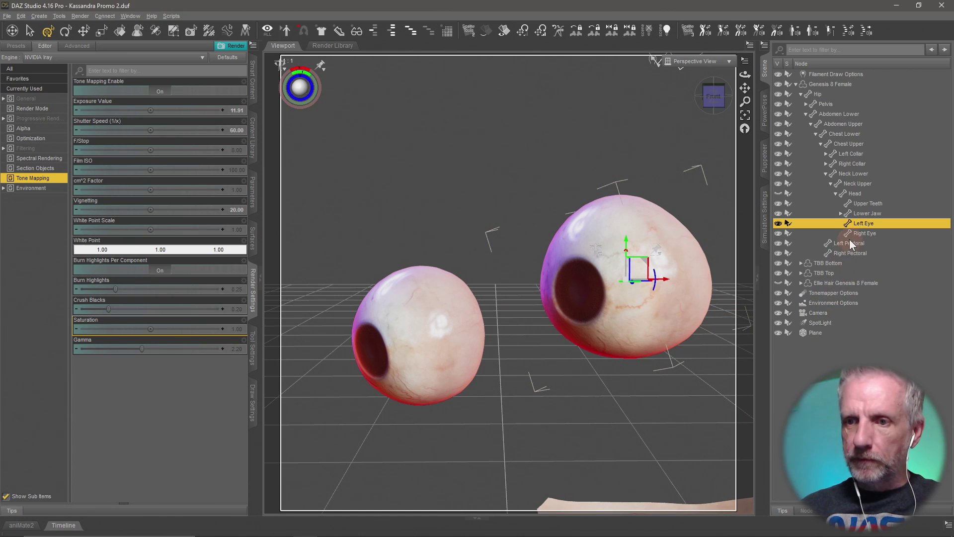
Step: Apply the MDL version of the Aiko 8 Eyes 02 material to the figure's eyes
{"action": "left_click", "coordinate": [252, 85]}
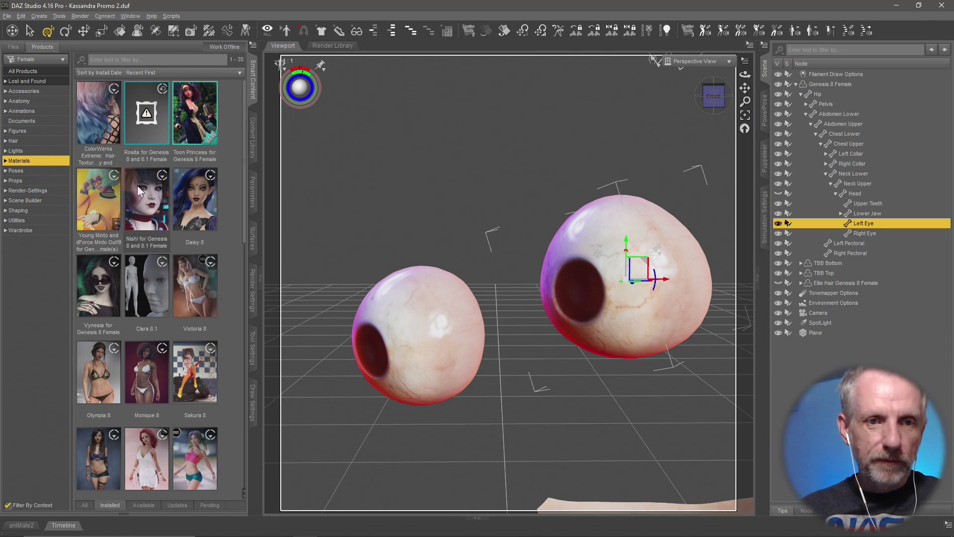
{"action": "left_click", "coordinate": [13, 47]}
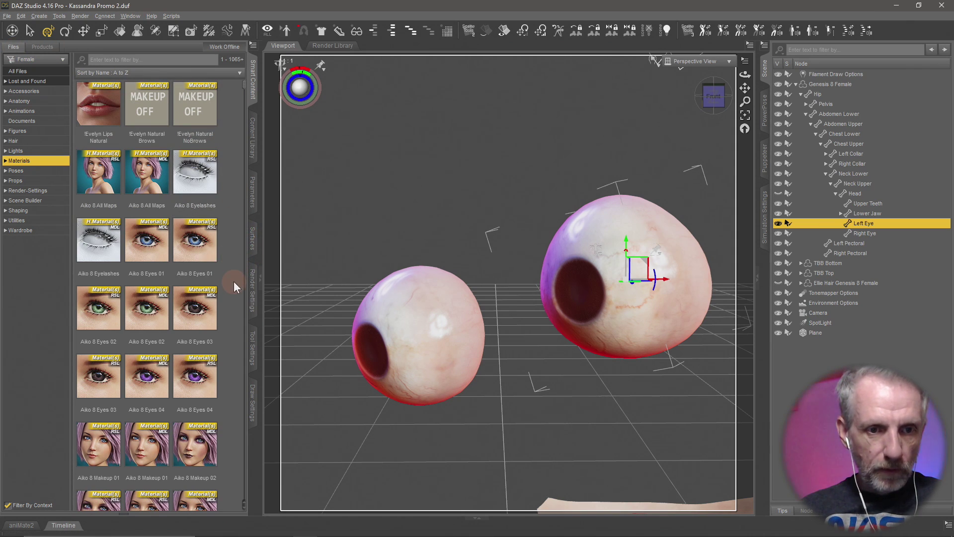
{"action": "left_click", "coordinate": [148, 318]}
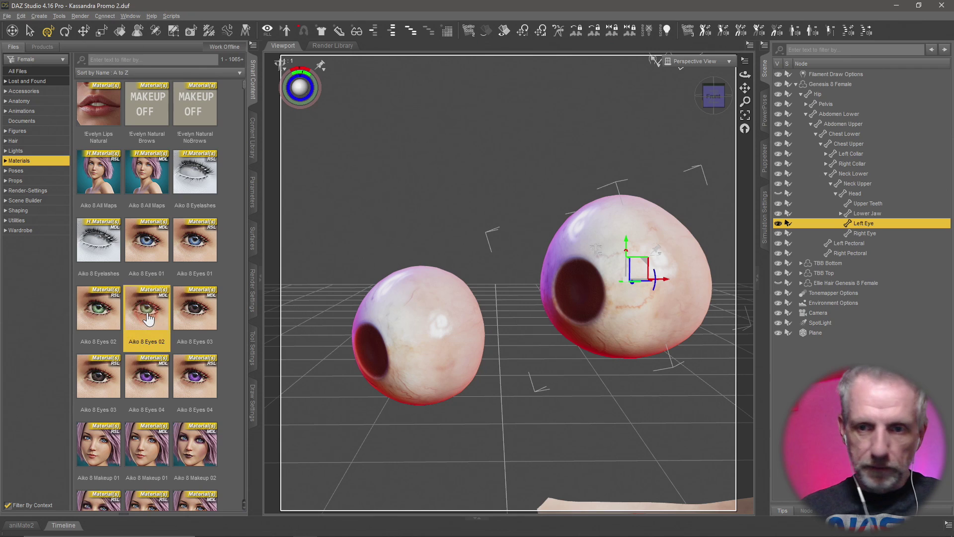
{"action": "double_click", "coordinate": [148, 319]}
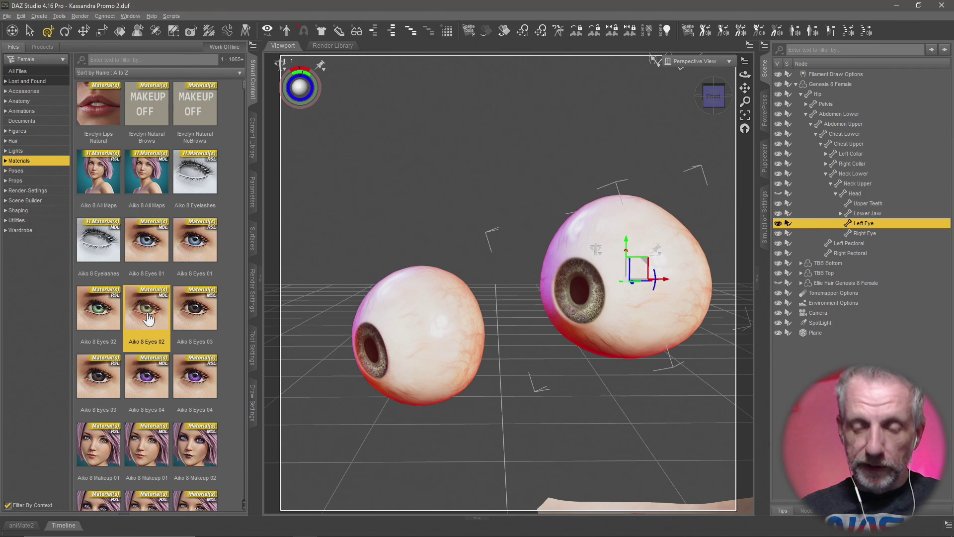
Step: Unhide the figure's head and the Ellie hair, and frame the upper body to check the new eyes
{"action": "middle_click_drag", "start_coordinate": [423, 299], "coordinate": [423, 297]}
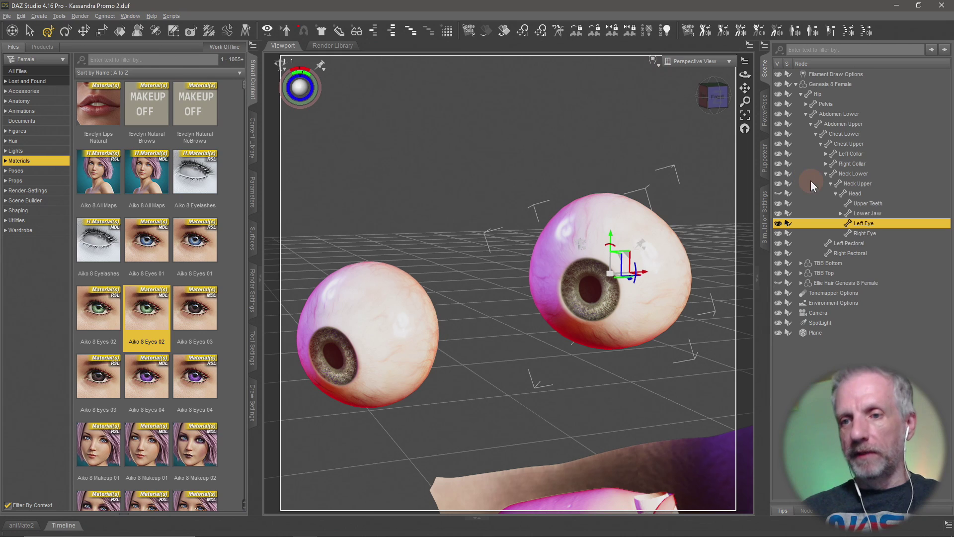
{"action": "left_click", "coordinate": [779, 193]}
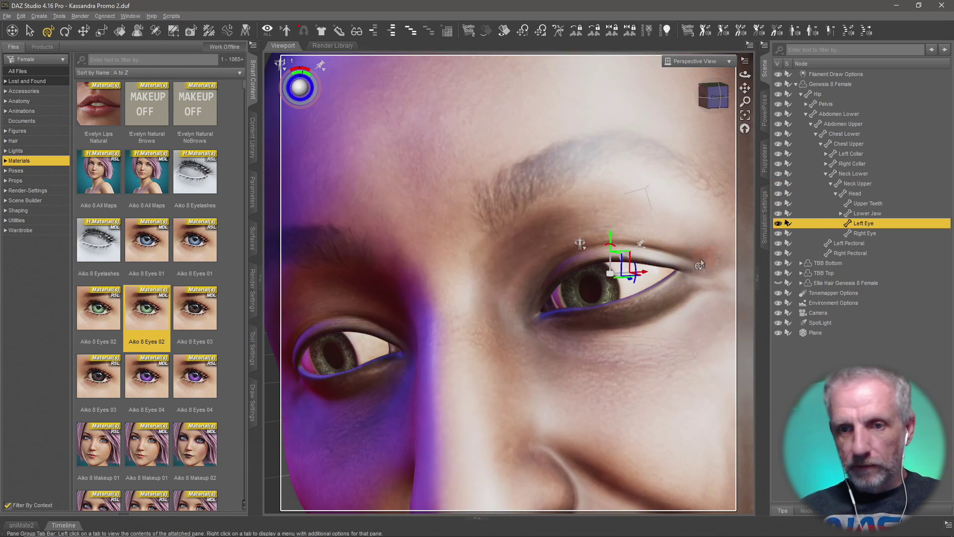
{"action": "scroll", "coordinate": [692, 264], "scroll_direction": "up", "scroll_amount": 5}
{"action": "scroll", "coordinate": [692, 264], "scroll_direction": "down", "scroll_amount": 8}
{"action": "scroll", "coordinate": [691, 266], "scroll_direction": "down", "scroll_amount": 8}
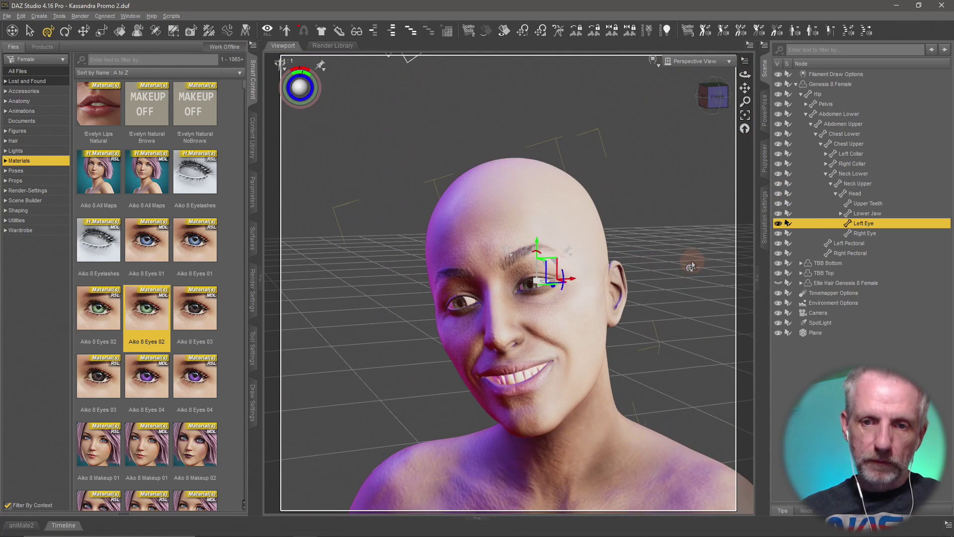
{"action": "scroll", "coordinate": [691, 272], "scroll_direction": "down", "scroll_amount": 8}
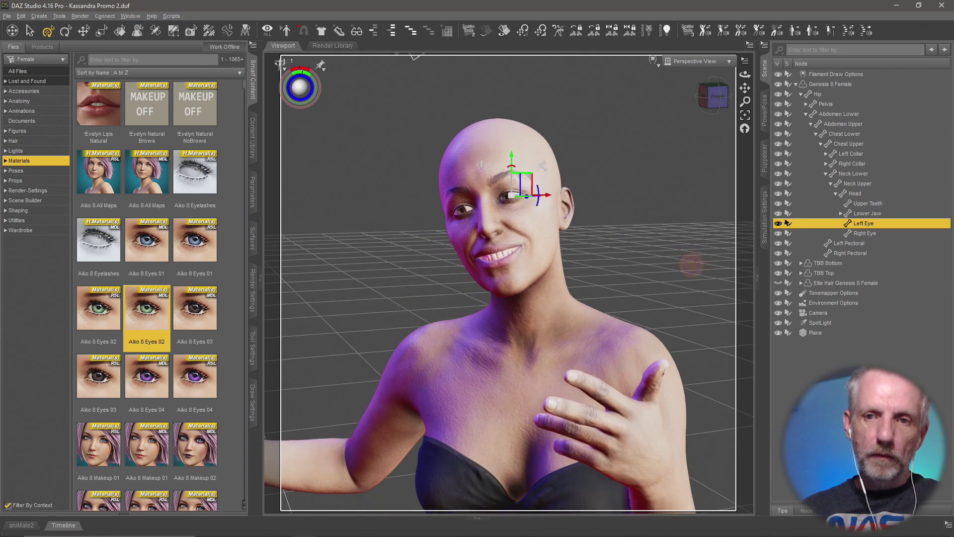
{"action": "middle_click_drag", "start_coordinate": [638, 290], "coordinate": [665, 253]}
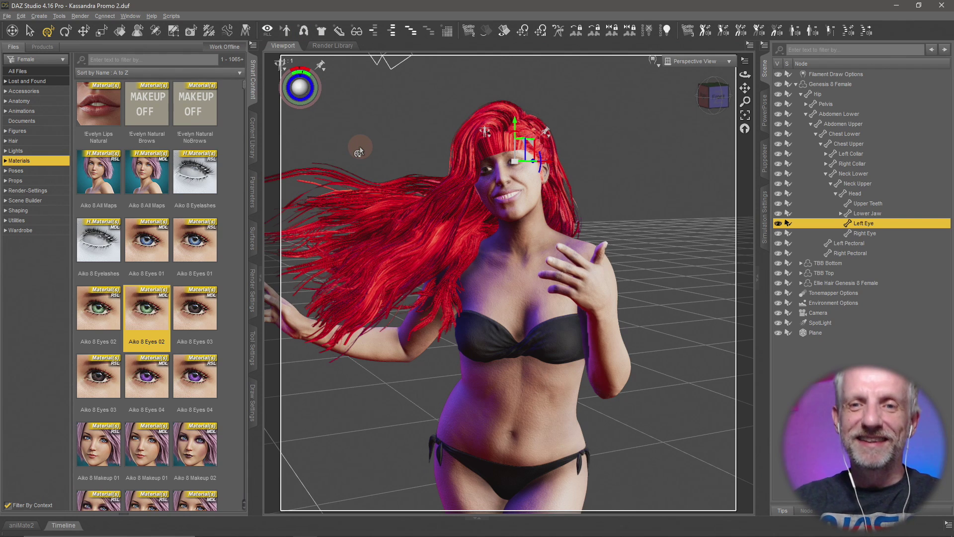
{"action": "middle_click_drag", "start_coordinate": [374, 259], "coordinate": [399, 241]}
{"action": "middle_click_drag", "start_coordinate": [417, 205], "coordinate": [405, 225]}
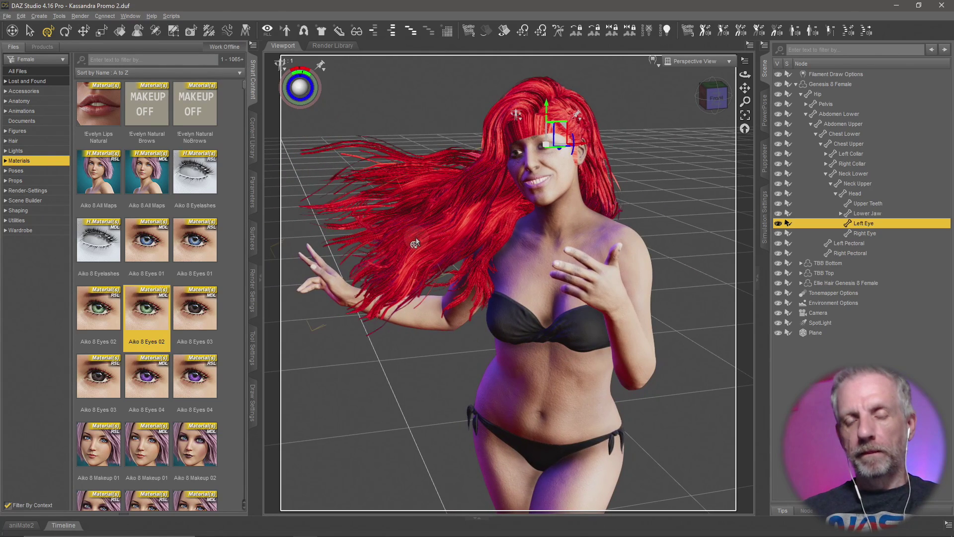
Step: Switch the viewport to Top View, frame the Genesis 8 Female figure and set the draw style to Texture Shaded
{"action": "left_click", "coordinate": [695, 61]}
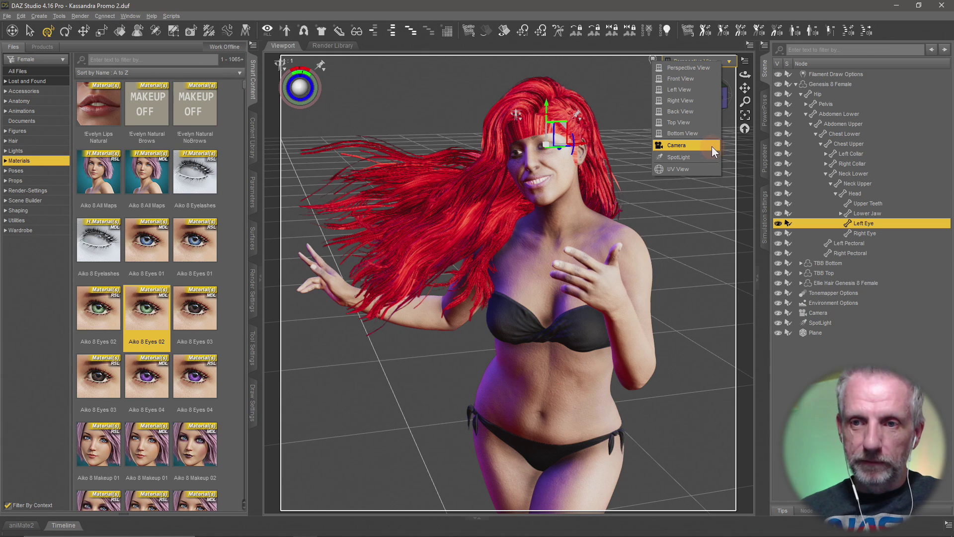
{"action": "left_click", "coordinate": [699, 124]}
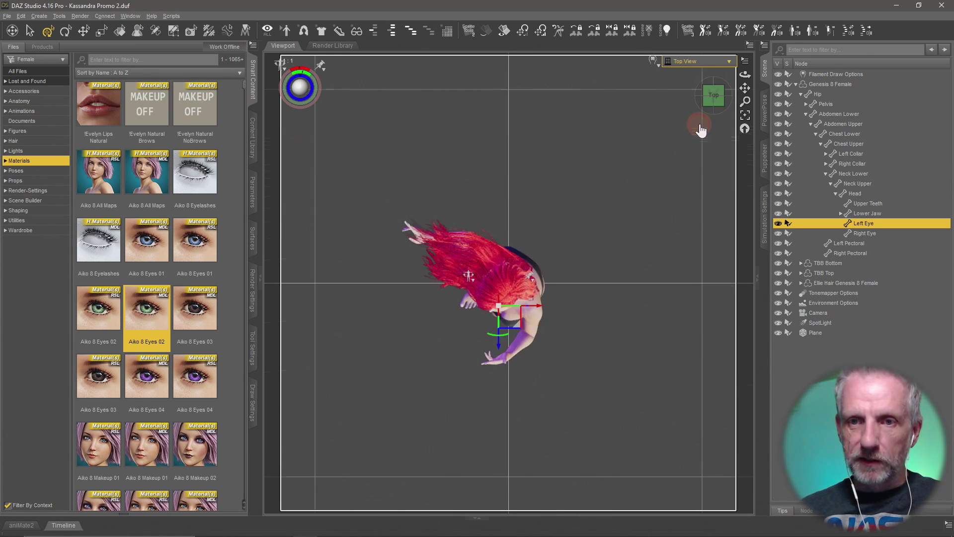
{"action": "left_click", "coordinate": [806, 85]}
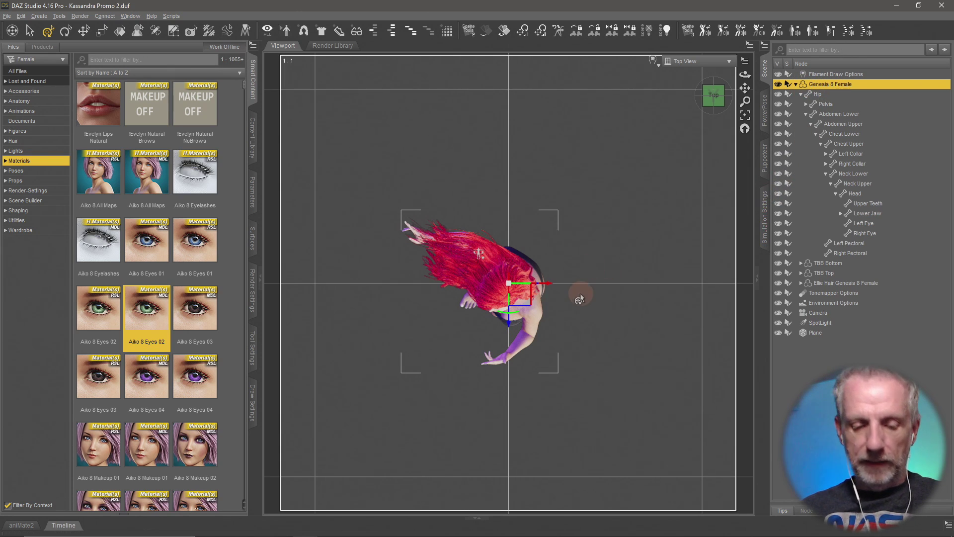
{"action": "key", "text": "f"}
{"action": "left_click", "coordinate": [582, 401]}
{"action": "middle_click_drag", "start_coordinate": [584, 403], "coordinate": [601, 366]}
{"action": "scroll", "coordinate": [601, 365], "scroll_direction": "down", "scroll_amount": 2}
{"action": "scroll", "coordinate": [602, 361], "scroll_direction": "down", "scroll_amount": 1}
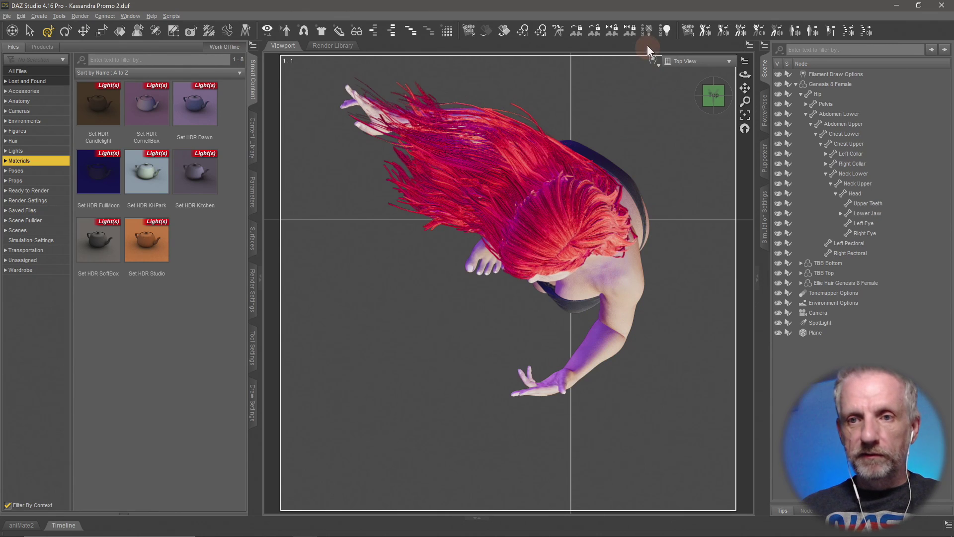
{"action": "left_click", "coordinate": [653, 60]}
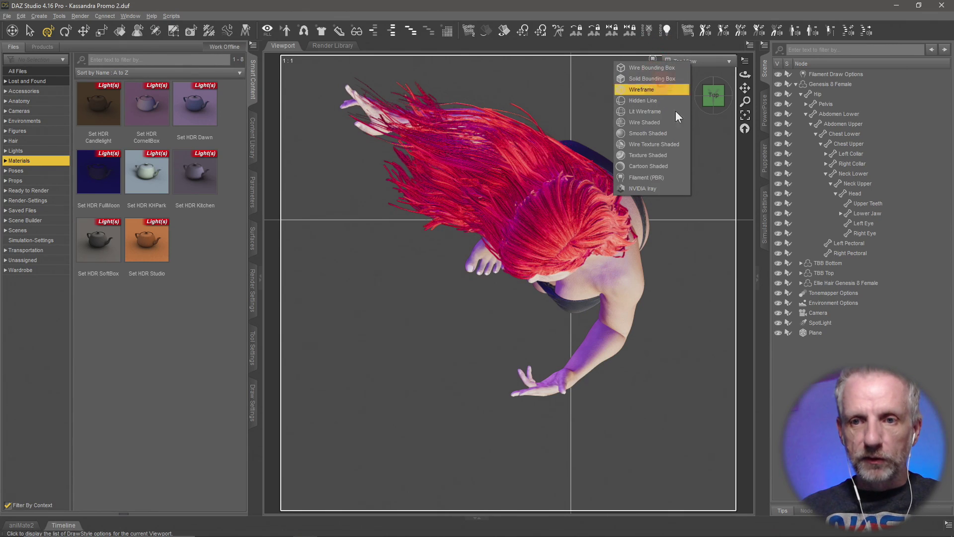
{"action": "left_click", "coordinate": [666, 156]}
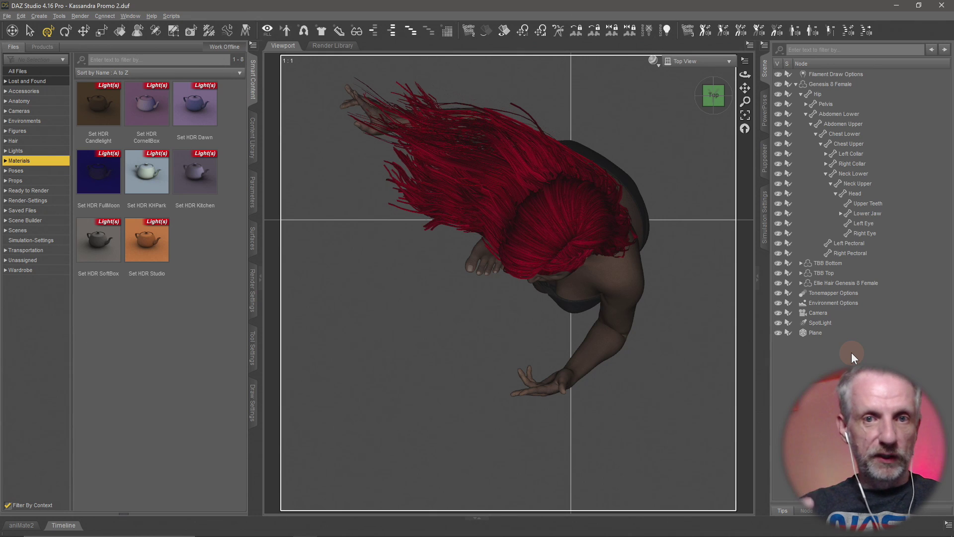
Step: Select the scene's Camera and turn on its Depth of Field
{"action": "left_click", "coordinate": [825, 316]}
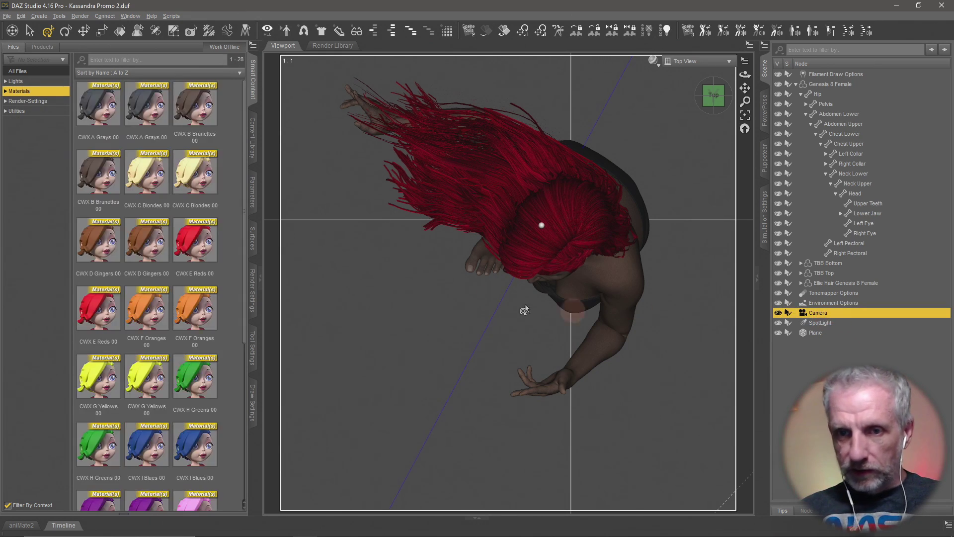
{"action": "left_click", "coordinate": [251, 199]}
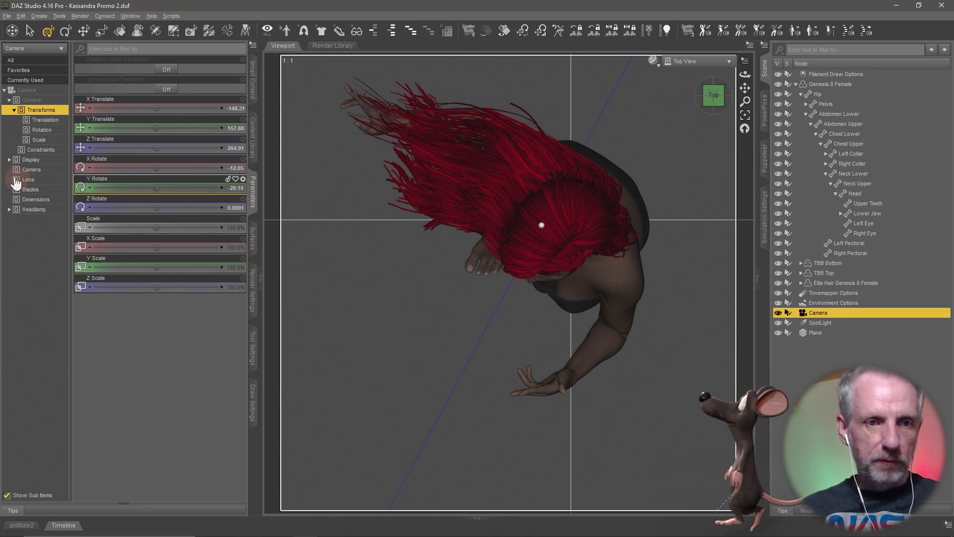
{"action": "left_click", "coordinate": [47, 171]}
{"action": "left_click", "coordinate": [167, 129]}
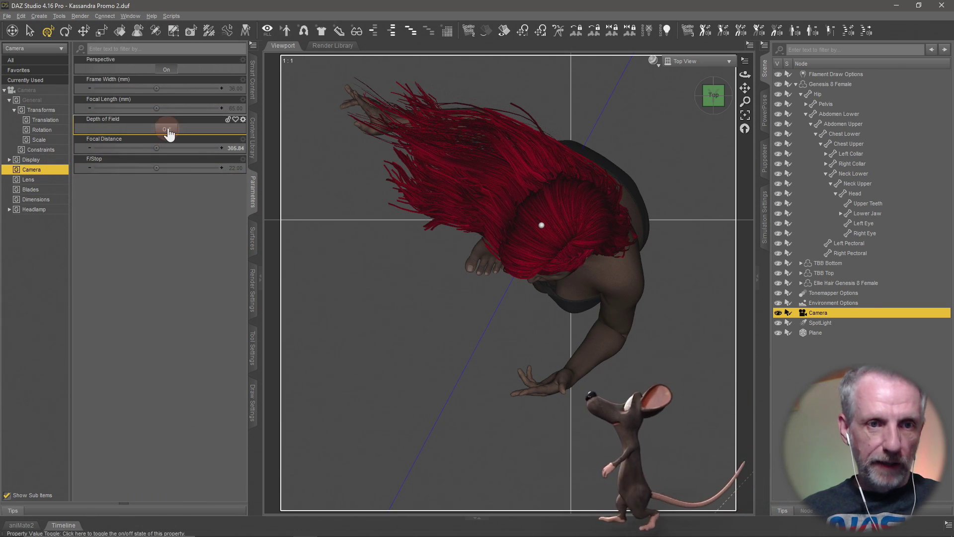
Step: Set the Camera's focal distance to about 304 so the focal plane passes through the figure's head
{"action": "scroll", "coordinate": [536, 281], "scroll_direction": "down", "scroll_amount": 6}
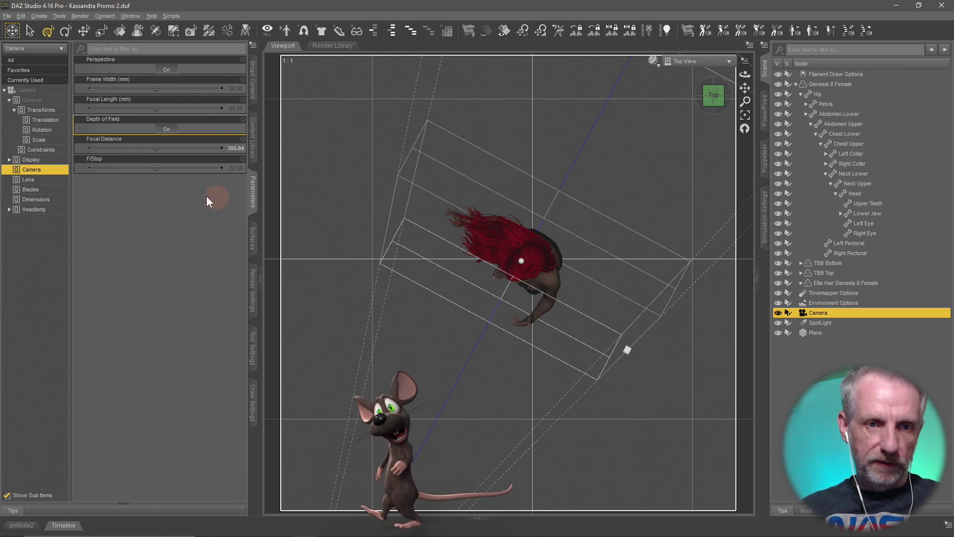
{"action": "left_click_drag", "start_coordinate": [156, 146], "coordinate": [203, 162]}
{"action": "left_click", "coordinate": [233, 167]}
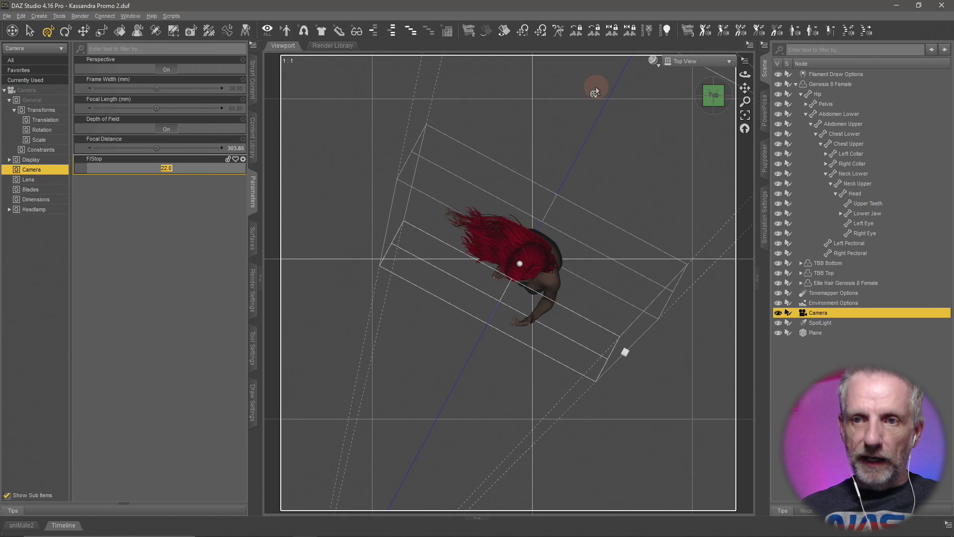
Step: Look through the Camera, set its focal length to 120 mm and move back to fit the figure in frame
{"action": "left_click", "coordinate": [711, 62]}
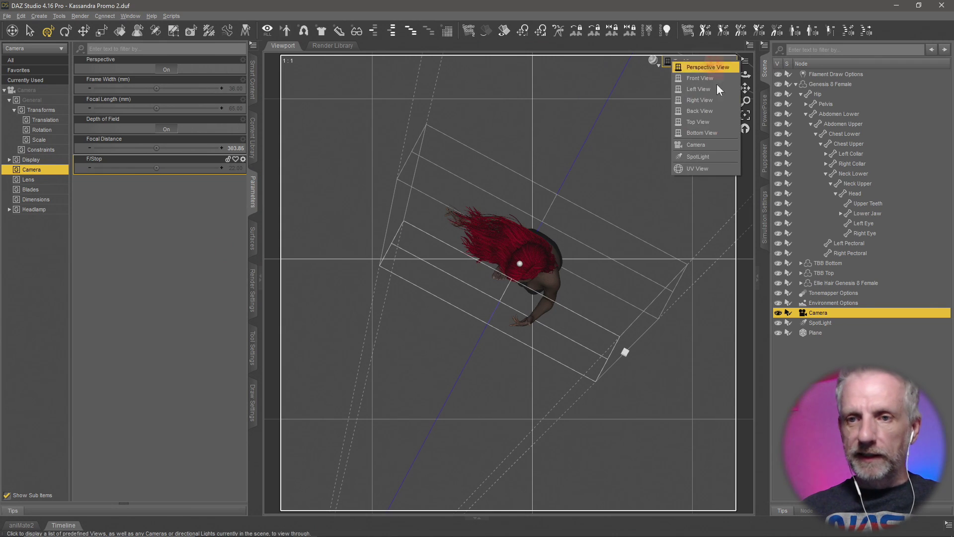
{"action": "left_click", "coordinate": [729, 149]}
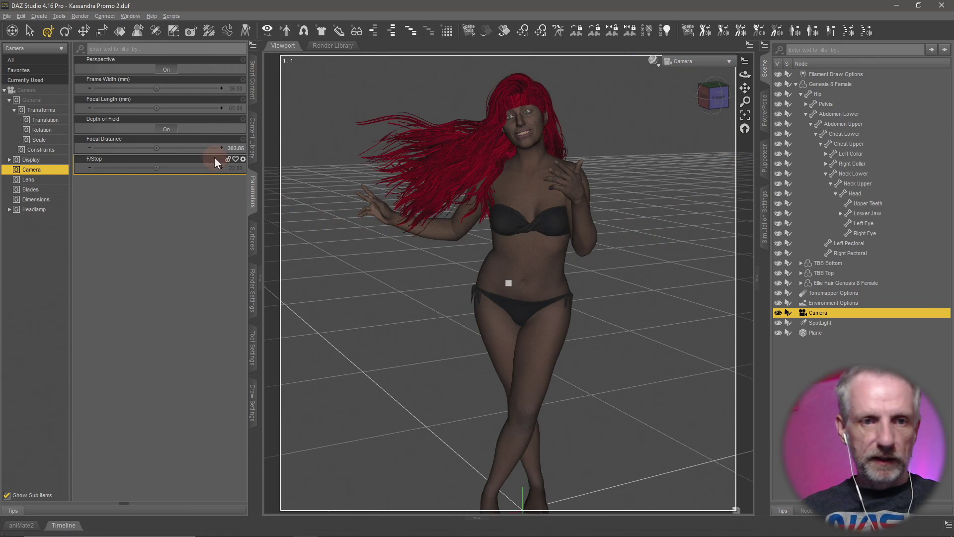
{"action": "left_click", "coordinate": [232, 109]}
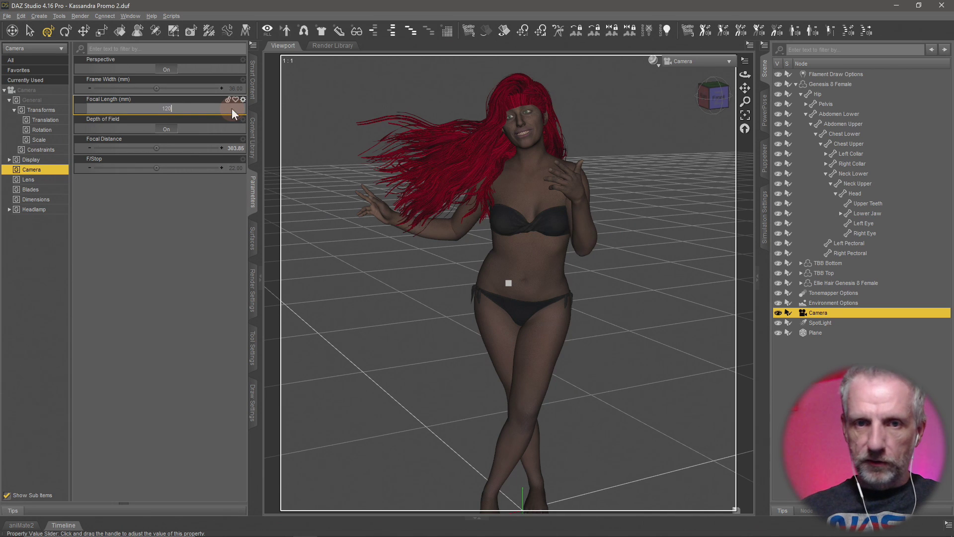
{"action": "key", "text": "Return"}
{"action": "left_click", "coordinate": [524, 295]}
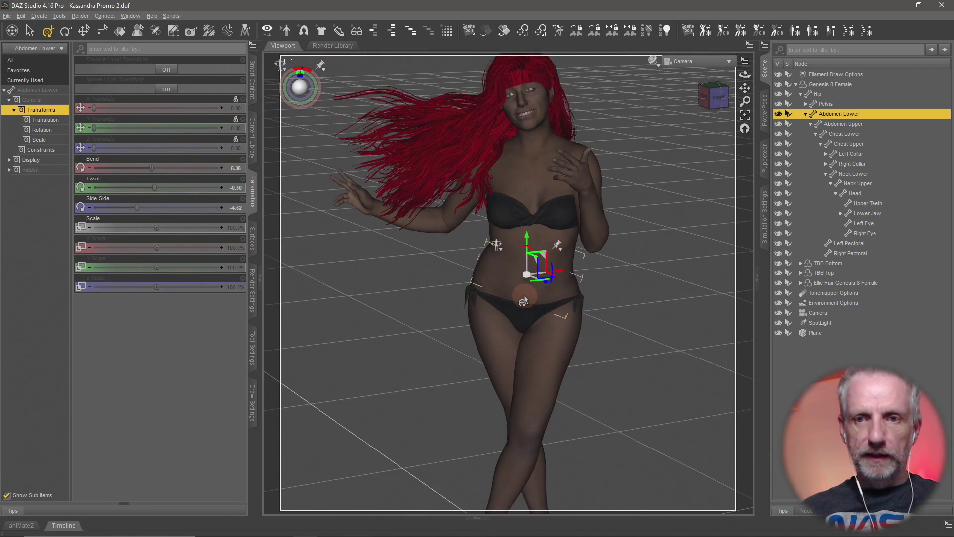
{"action": "scroll", "coordinate": [524, 302], "scroll_direction": "down", "scroll_amount": 5}
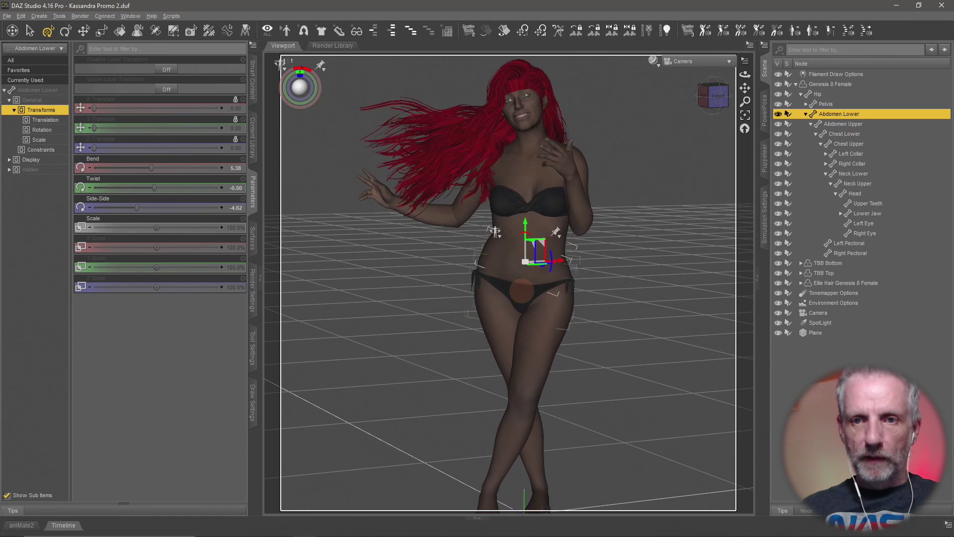
Step: Adjust the Camera angle on the figure and, in Top View, set its focal distance to about 582 to cross the head
{"action": "middle_click_drag", "start_coordinate": [526, 294], "coordinate": [507, 285]}
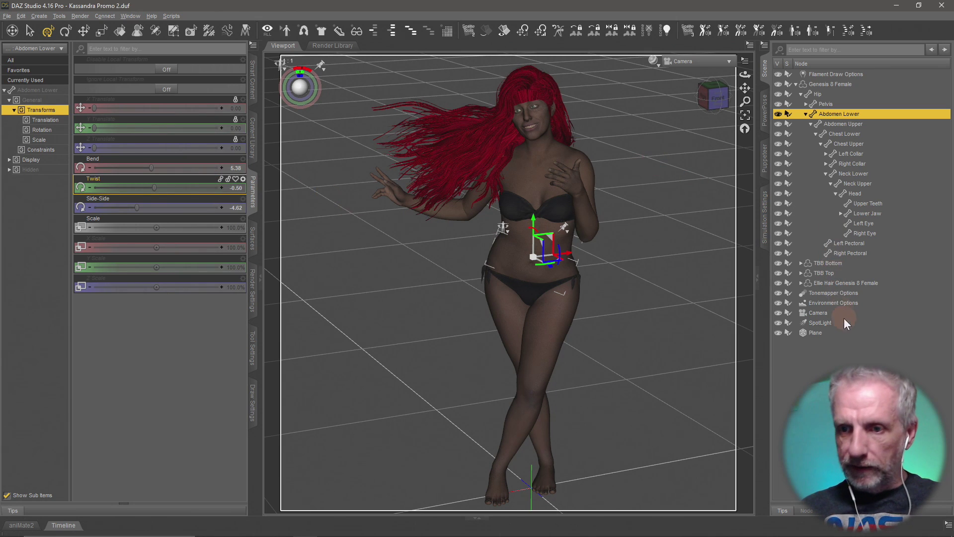
{"action": "left_click", "coordinate": [818, 312]}
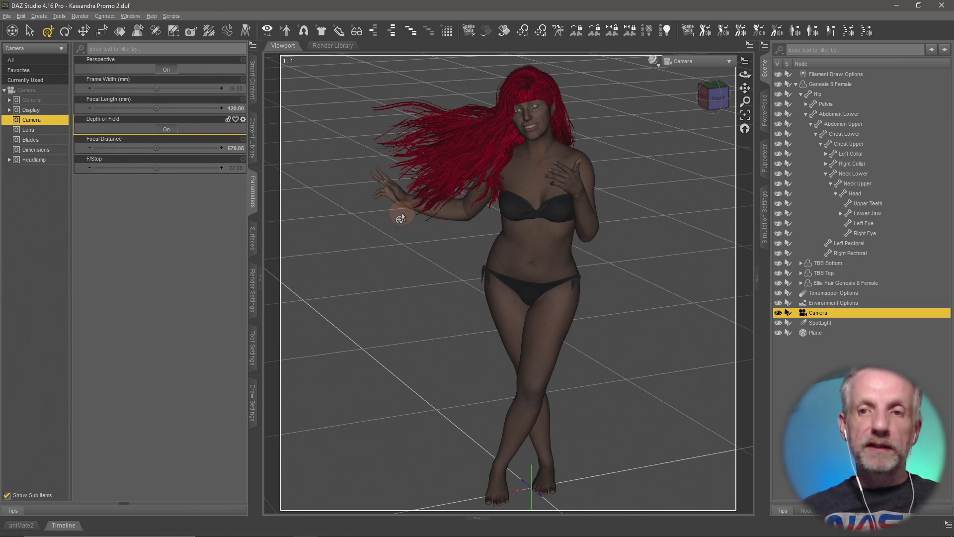
{"action": "left_click", "coordinate": [705, 61]}
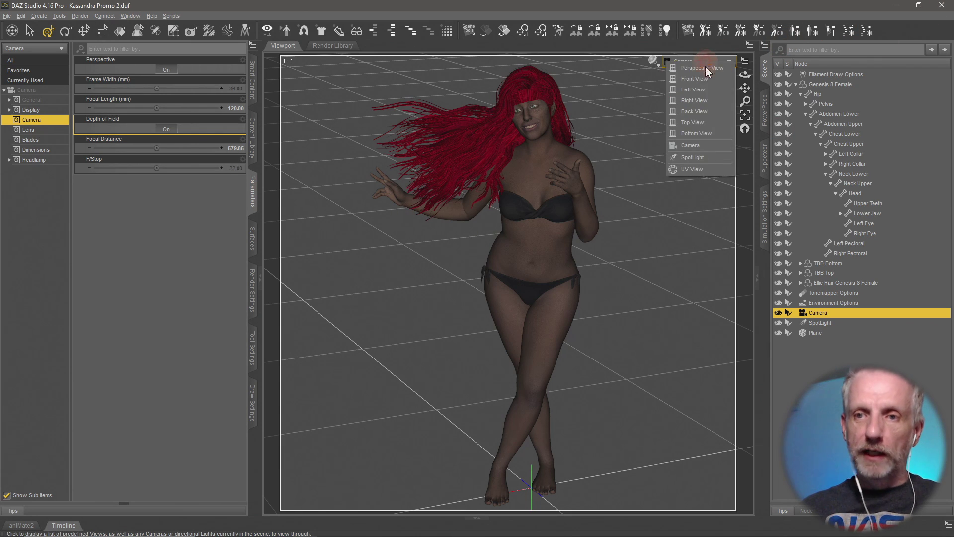
{"action": "left_click", "coordinate": [715, 123]}
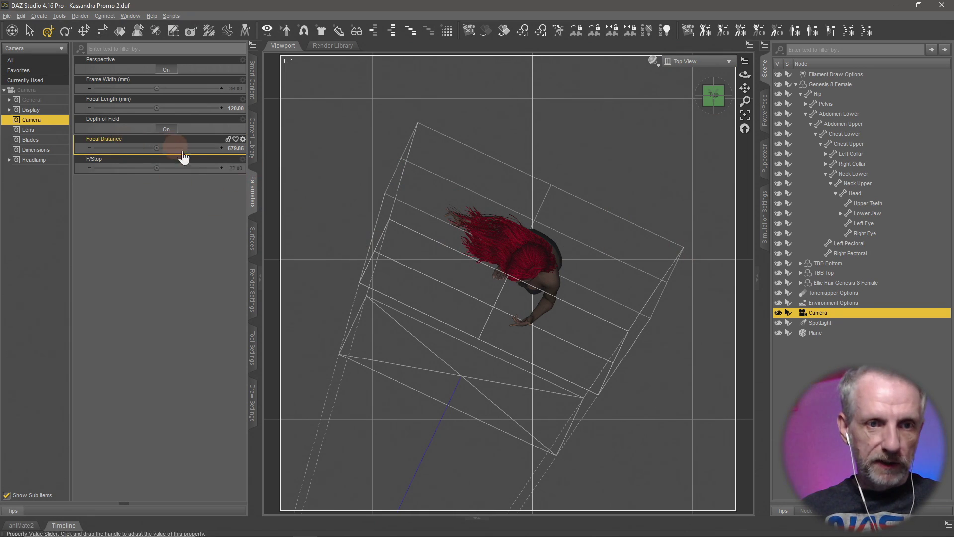
{"action": "mouse_move", "coordinate": [157, 148]}
{"action": "left_mouse_down"}
{"action": "mouse_move", "coordinate": [182, 148]}
{"action": "mouse_move", "coordinate": [156, 148]}
{"action": "left_mouse_up"}
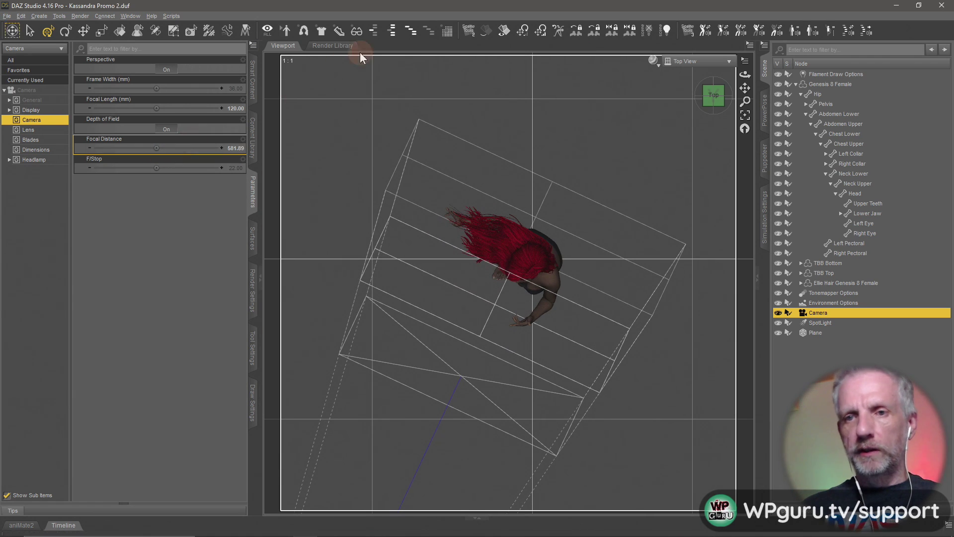
Step: Look through the Camera and set the viewport draw style to NVIDIA Iray
{"action": "left_click", "coordinate": [716, 61]}
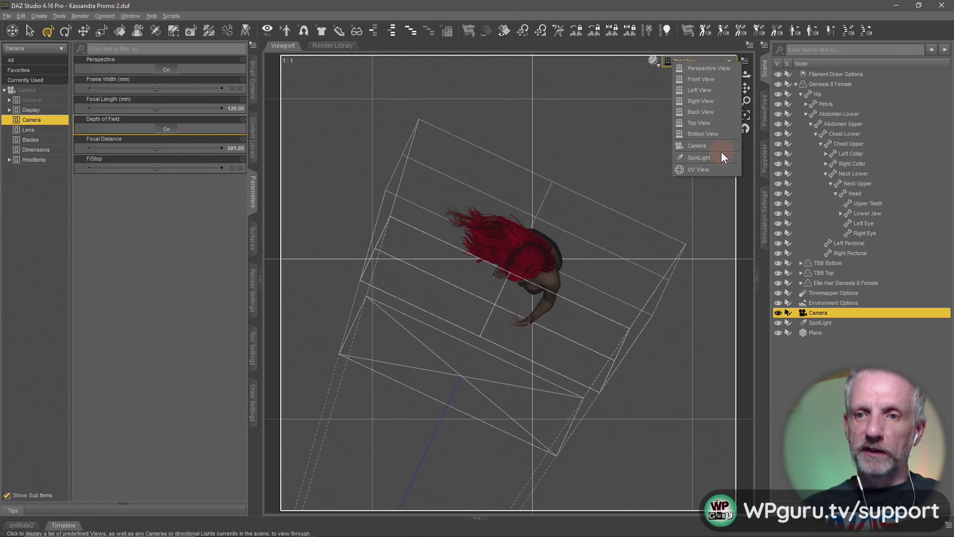
{"action": "left_click", "coordinate": [720, 147]}
{"action": "left_click", "coordinate": [653, 62]}
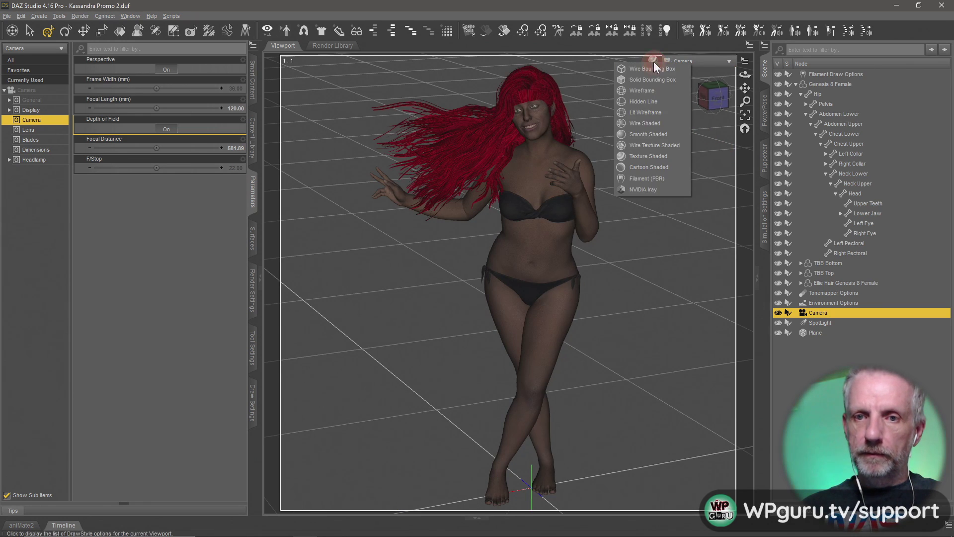
{"action": "left_click", "coordinate": [683, 187]}
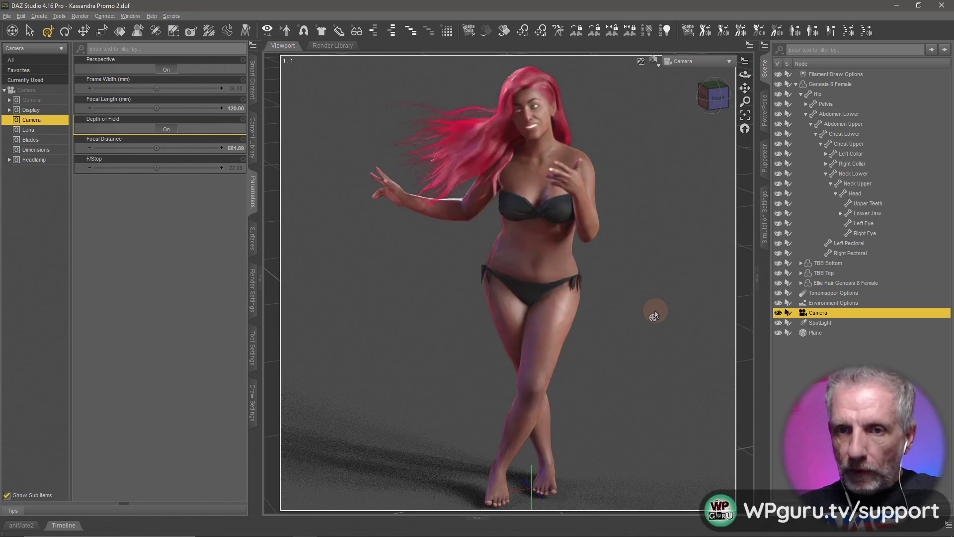
Step: Move the Camera in to frame the figure's head and upper body, and turn off its Depth of Field
{"action": "mouse_move", "coordinate": [655, 311]}
{"action": "left_mouse_down", "text": "ctrl+alt"}
{"action": "mouse_move", "coordinate": [633, 300]}
{"action": "mouse_move", "coordinate": [646, 319]}
{"action": "left_mouse_up", "text": "ctrl+alt"}
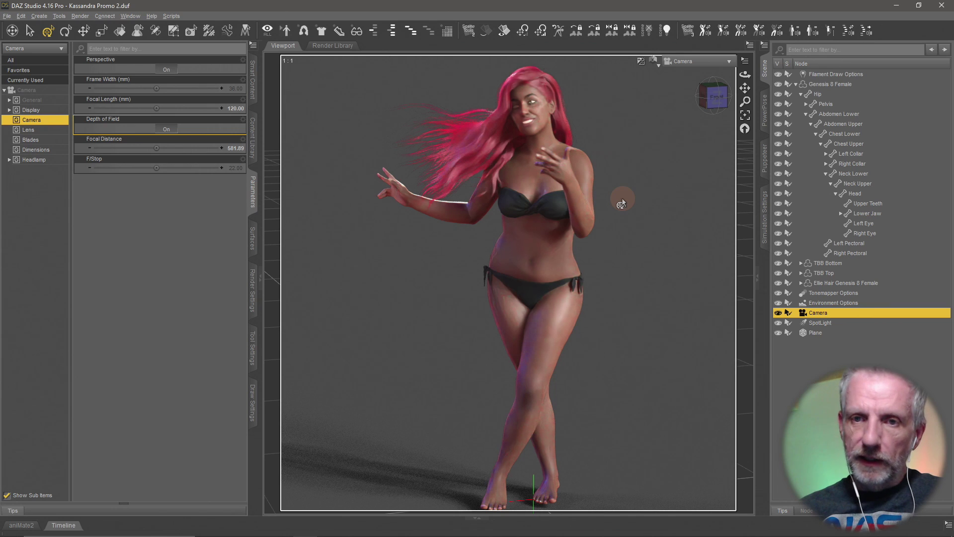
{"action": "scroll", "coordinate": [622, 197], "scroll_direction": "up", "scroll_amount": 5}
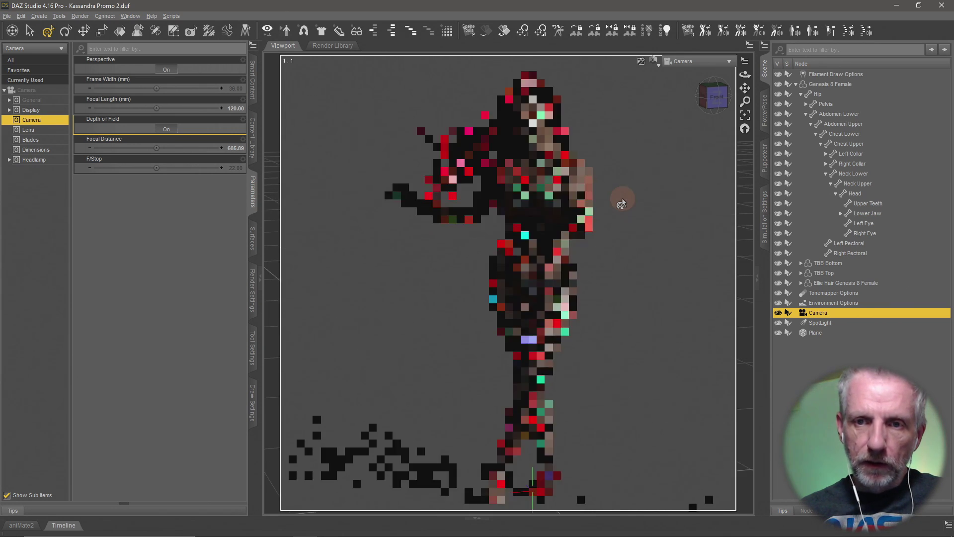
{"action": "scroll", "coordinate": [622, 204], "scroll_direction": "up", "scroll_amount": 2}
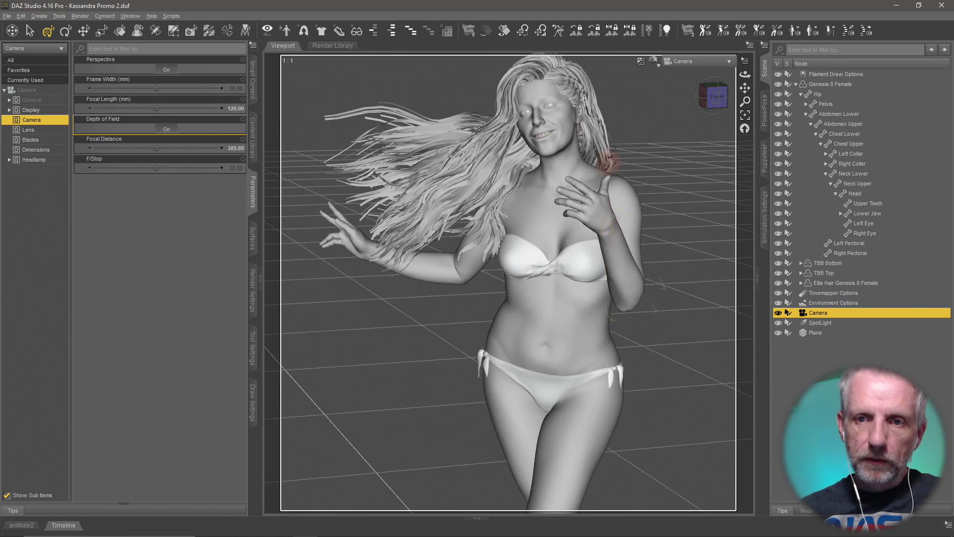
{"action": "scroll", "coordinate": [608, 163], "scroll_direction": "up", "scroll_amount": 5}
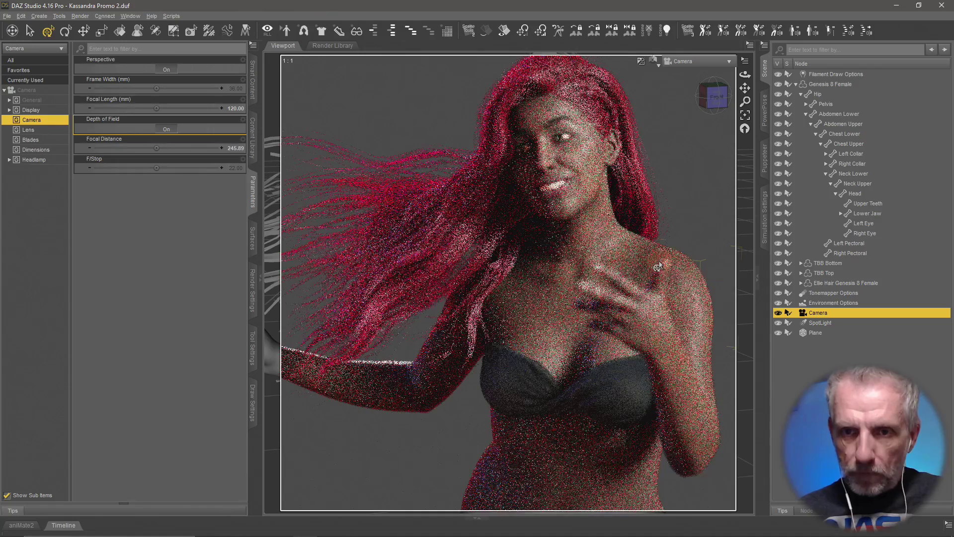
{"action": "scroll", "coordinate": [658, 264], "scroll_direction": "up", "scroll_amount": 1}
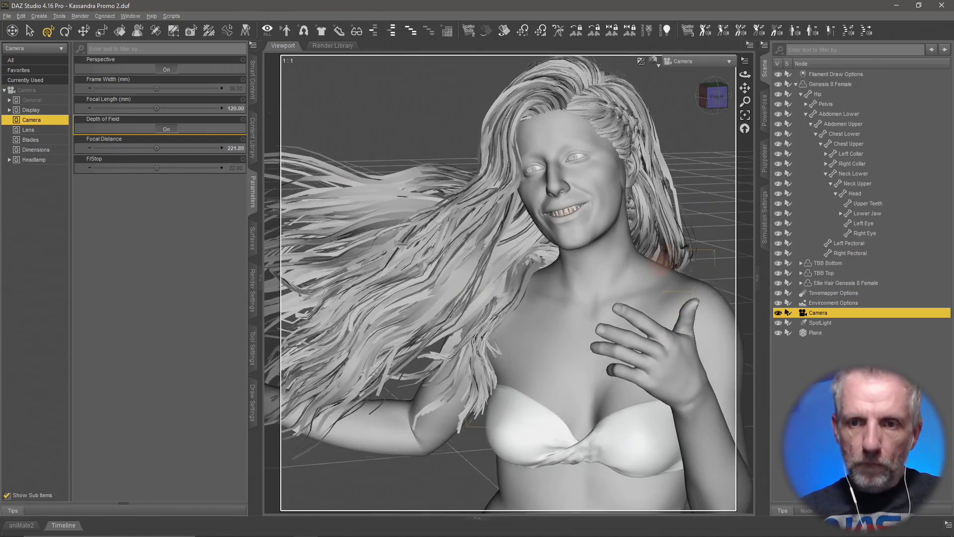
{"action": "left_click_drag", "start_coordinate": [658, 264], "coordinate": [704, 276]}
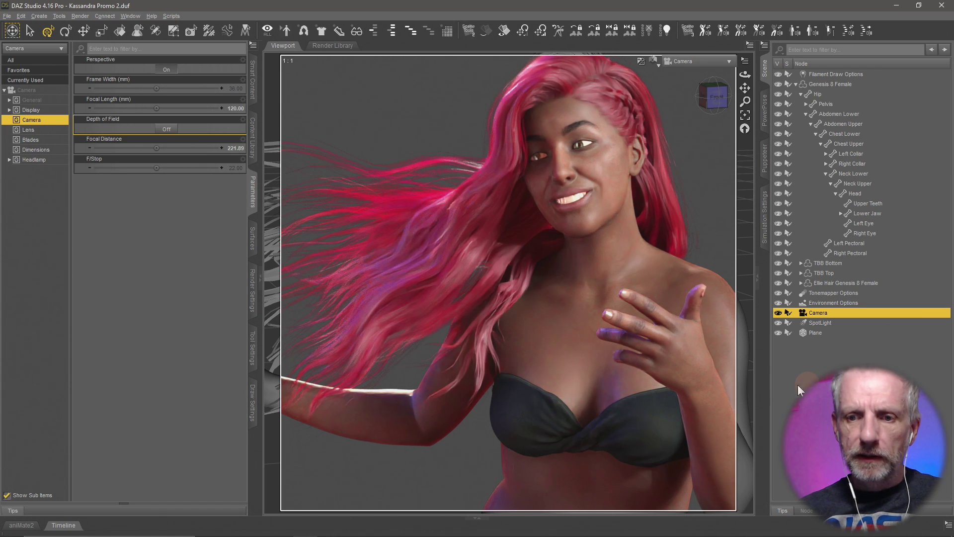
{"action": "scroll", "coordinate": [682, 369], "scroll_direction": "down", "scroll_amount": 1}
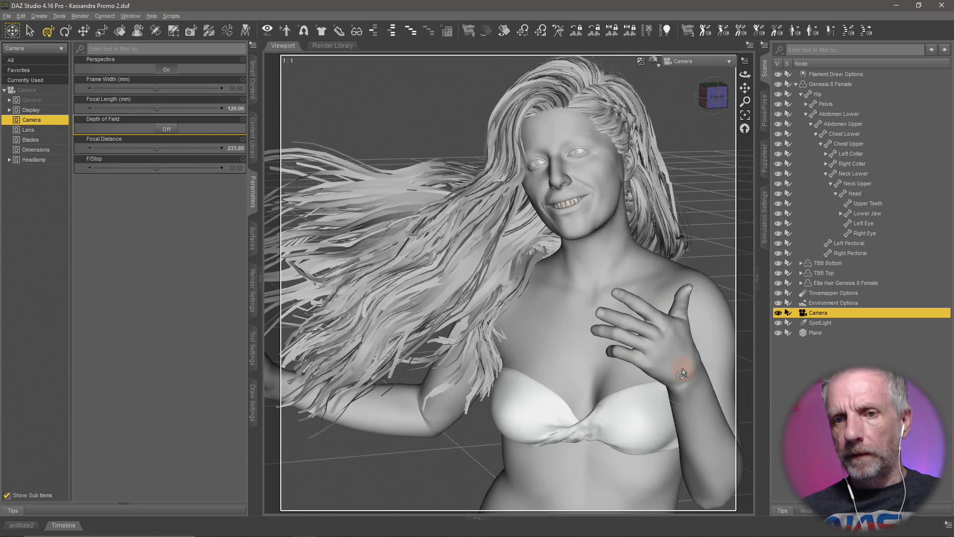
{"action": "scroll", "coordinate": [682, 368], "scroll_direction": "down", "scroll_amount": 1}
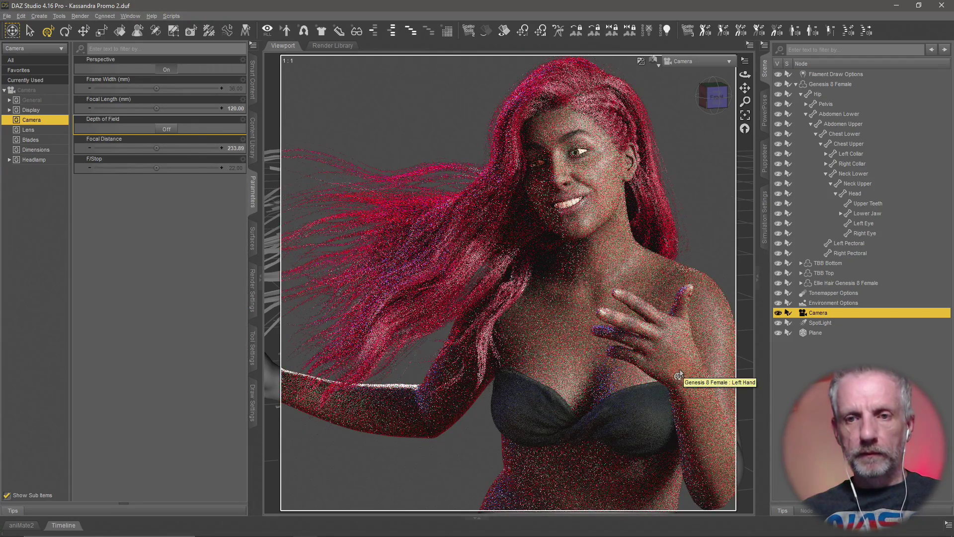
Step: Save the scene and switch the viewport draw style to Filament (PBR)
{"action": "key", "text": "ctrl+s"}
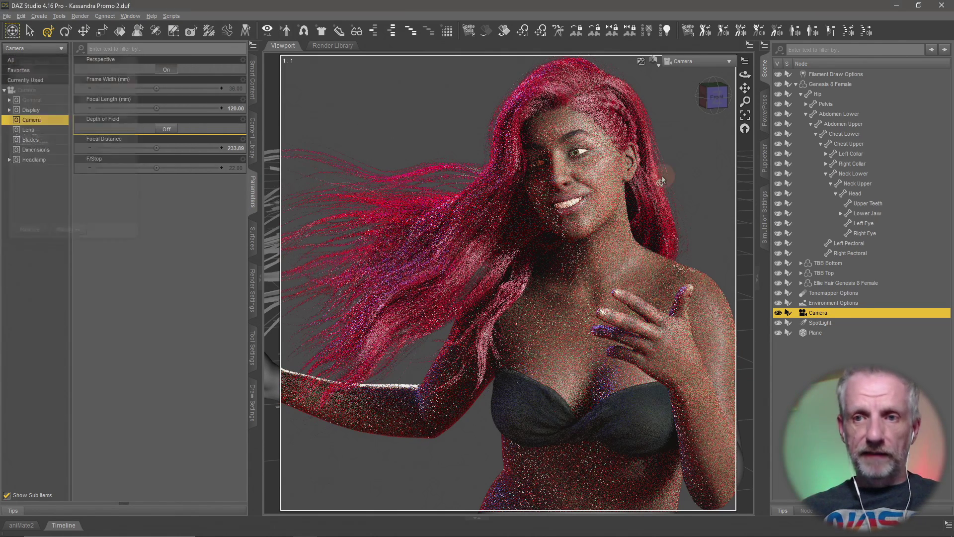
{"action": "left_click", "coordinate": [655, 72]}
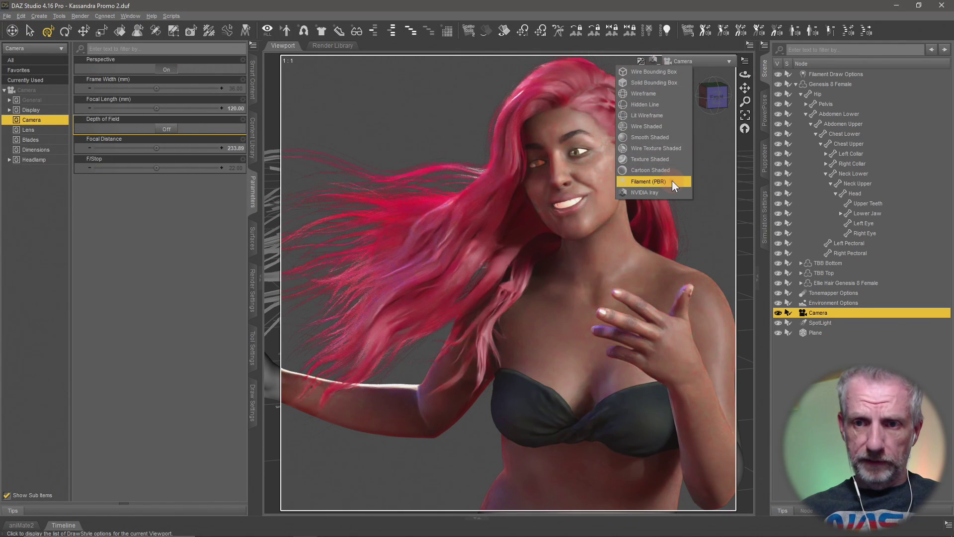
{"action": "left_click", "coordinate": [672, 180]}
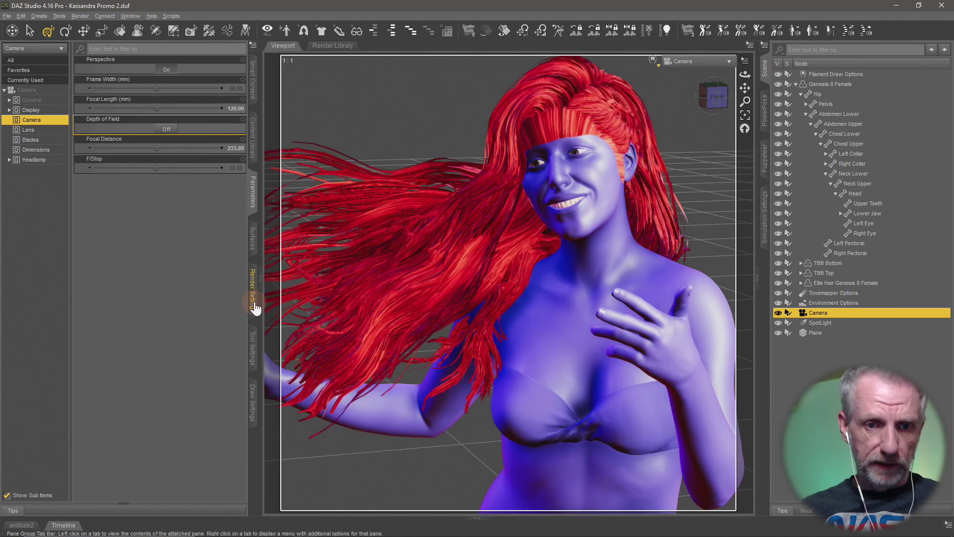
Step: Check the pixel size and progressive rendering limits in the render settings, and start the final render
{"action": "left_click", "coordinate": [253, 290]}
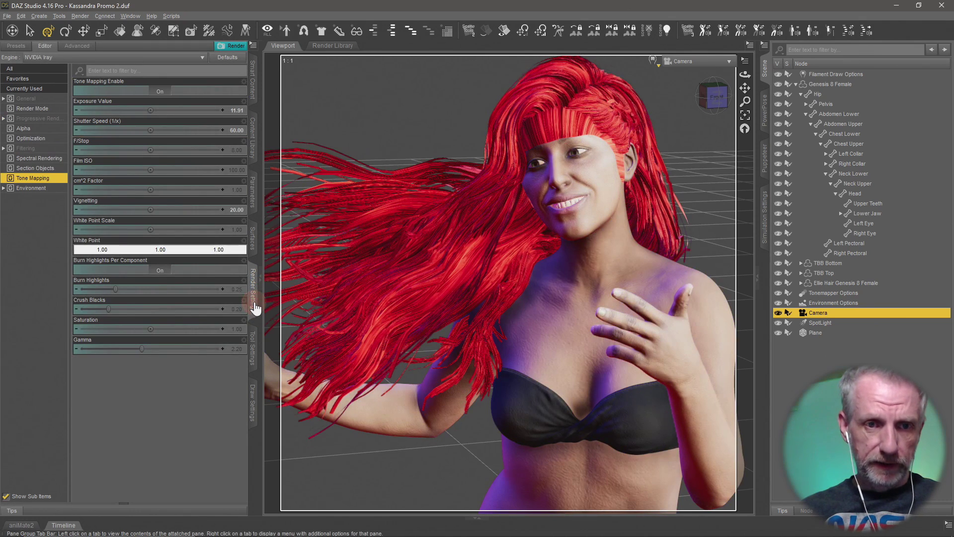
{"action": "left_click", "coordinate": [44, 100]}
{"action": "left_click", "coordinate": [118, 110]}
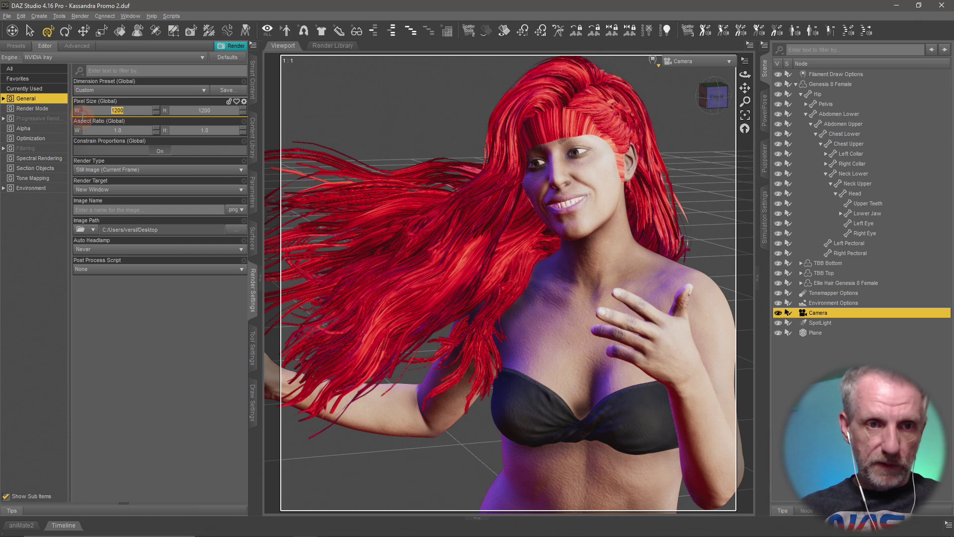
{"action": "left_click", "coordinate": [39, 118]}
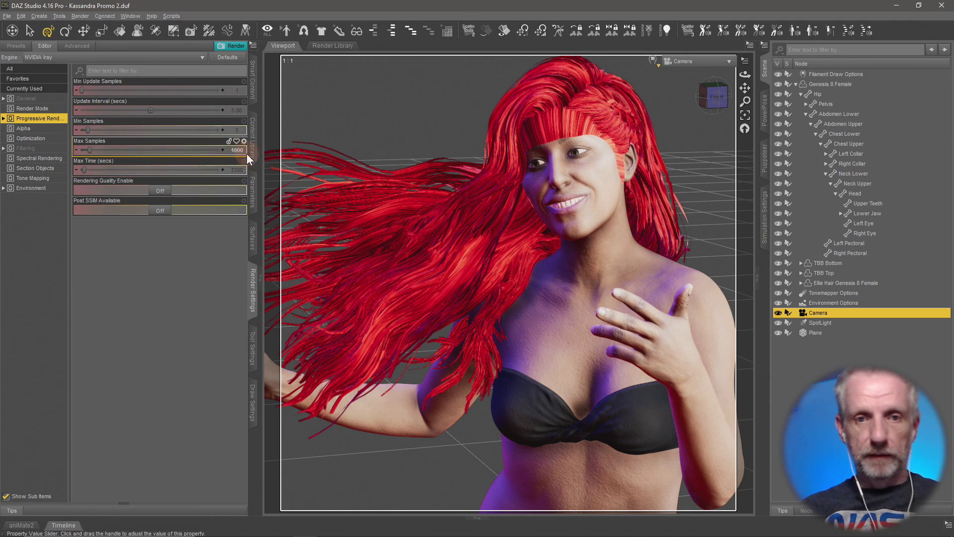
{"action": "key", "text": "ctrl+r"}
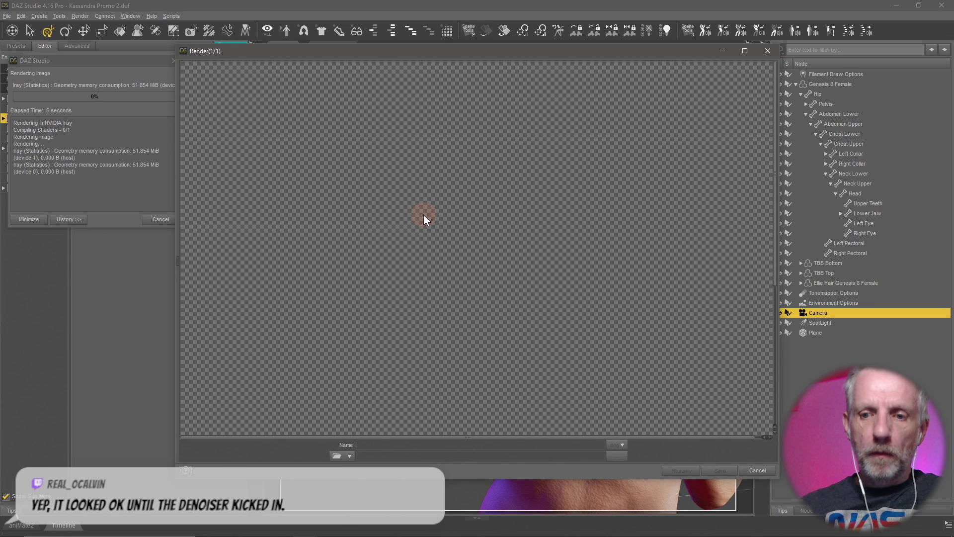
Step: Enlarge the render window and inspect the image in progress from the hair down to the waist
{"action": "left_click_drag", "start_coordinate": [781, 482], "coordinate": [858, 530]}
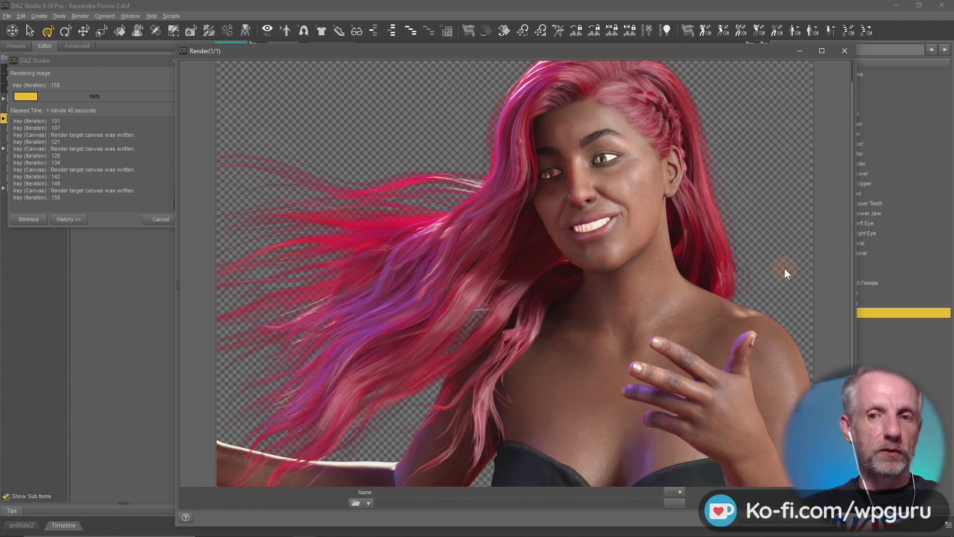
{"action": "scroll", "coordinate": [776, 320], "scroll_direction": "down", "scroll_amount": 3}
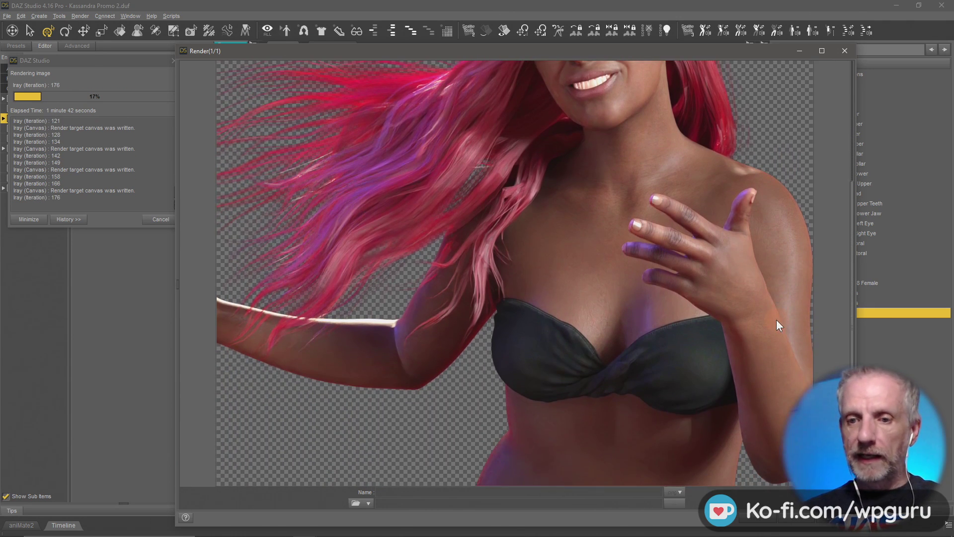
{"action": "scroll", "coordinate": [776, 320], "scroll_direction": "up", "scroll_amount": 3}
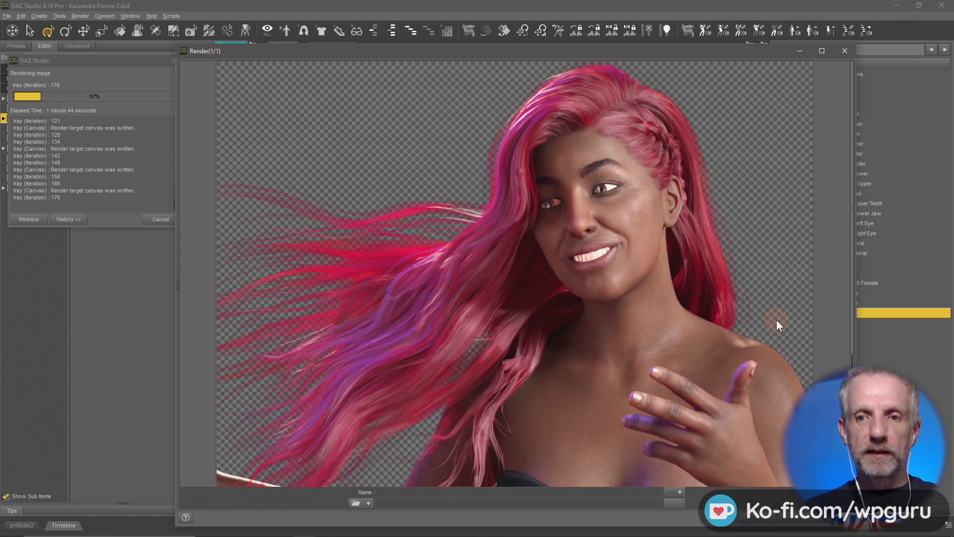
{"action": "scroll", "coordinate": [777, 320], "scroll_direction": "down", "scroll_amount": 1}
{"action": "scroll", "coordinate": [776, 320], "scroll_direction": "up", "scroll_amount": 2}
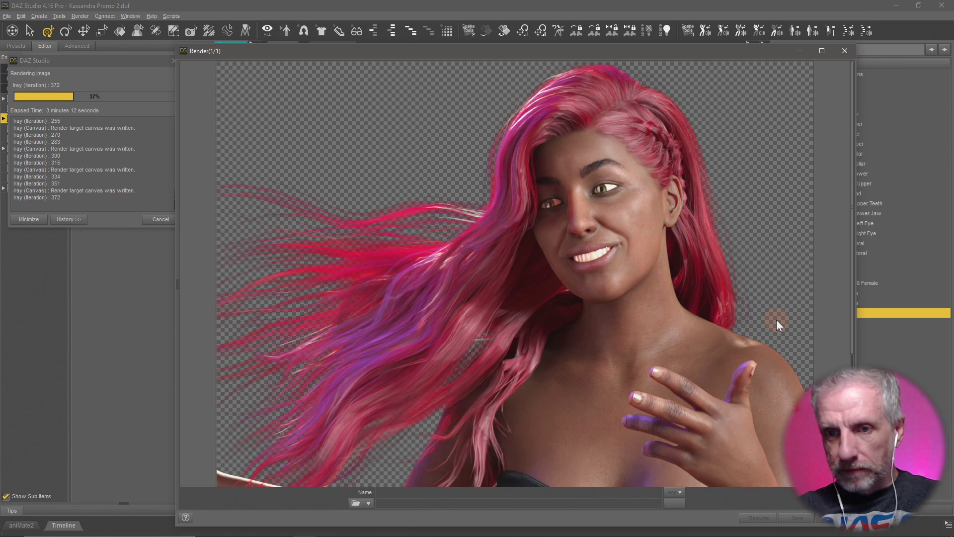
Step: Switch to Firefox and look over the ColorWerks Extreme hair texture blending product page
{"action": "key", "text": "alt+Tab"}
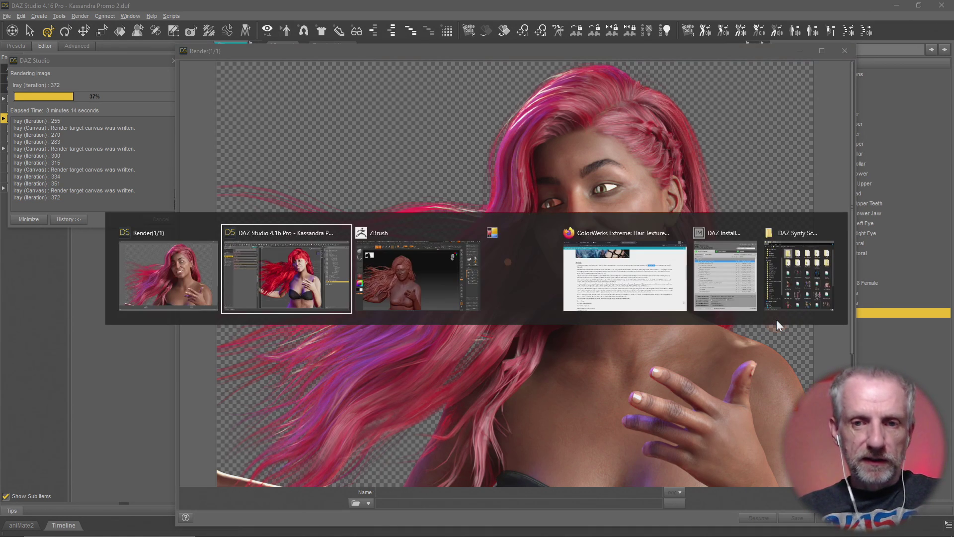
{"action": "key", "text": "alt+Tab"}
{"action": "key", "text": "alt+Tab"}
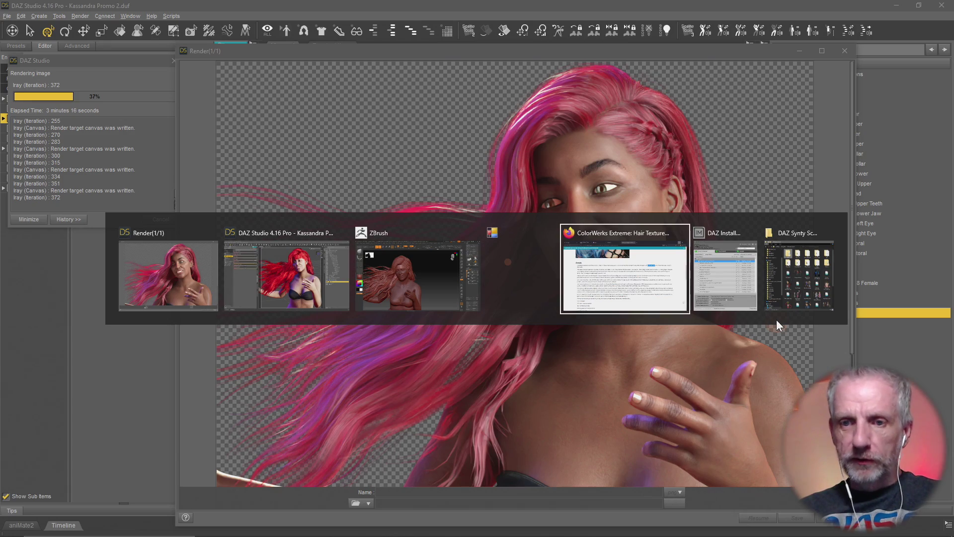
{"action": "scroll", "coordinate": [592, 283], "scroll_direction": "up", "scroll_amount": 10}
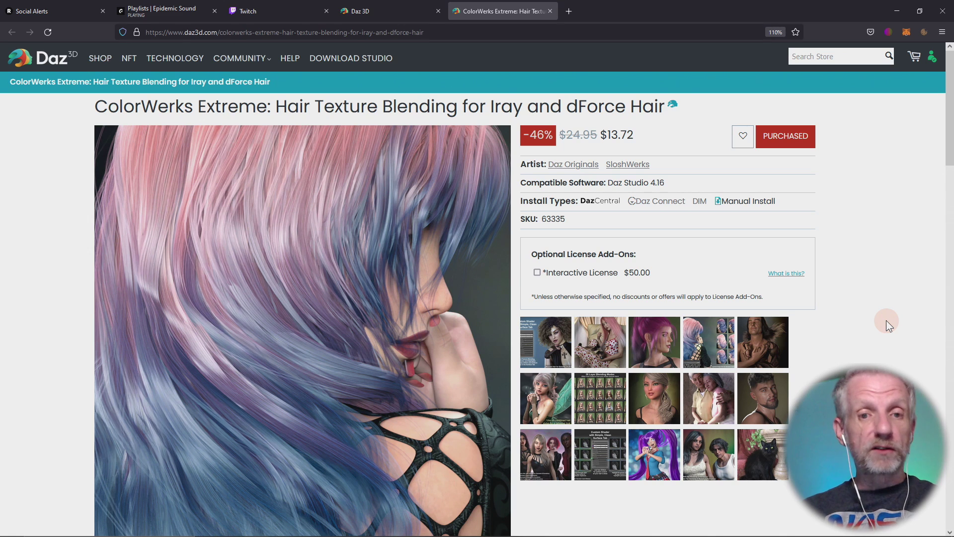
{"action": "scroll", "coordinate": [886, 322], "scroll_direction": "down", "scroll_amount": 3}
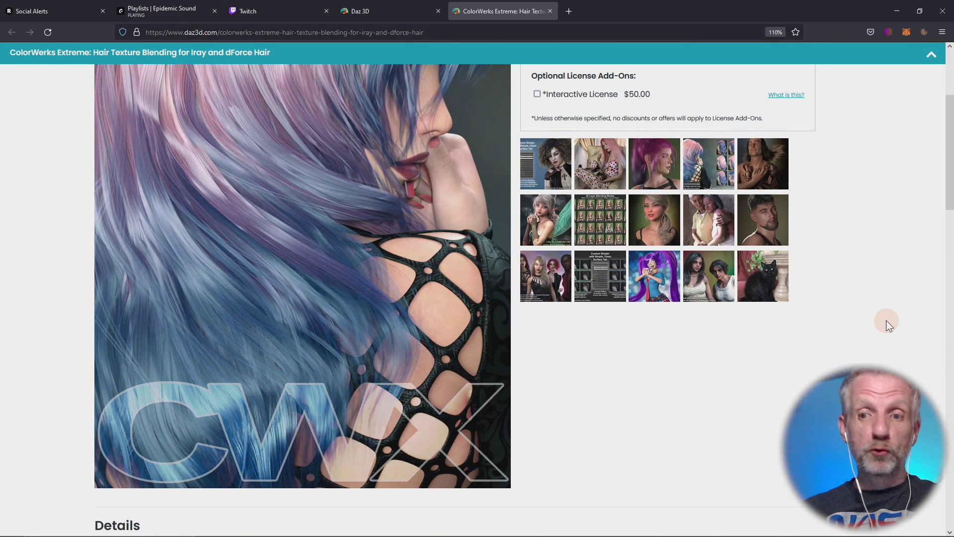
{"action": "scroll", "coordinate": [887, 323], "scroll_direction": "up", "scroll_amount": 3}
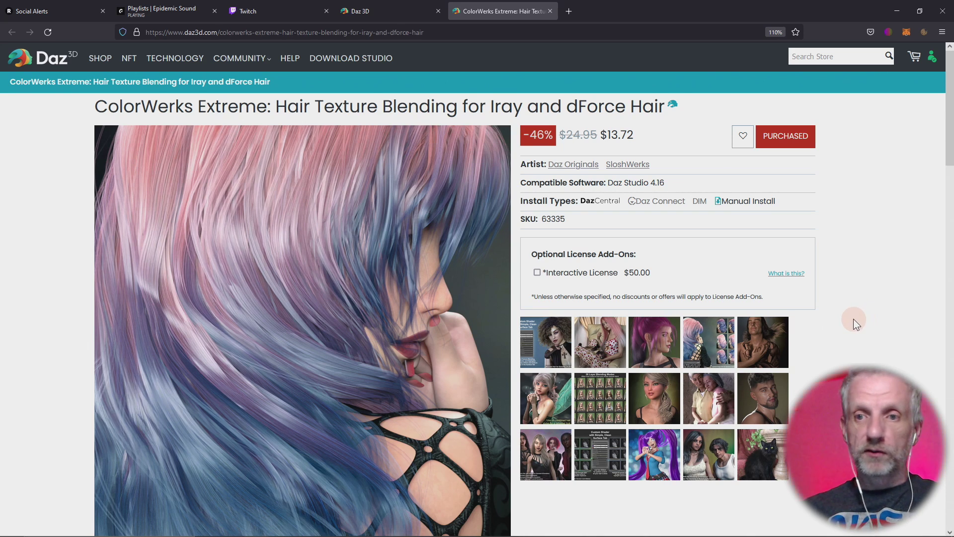
Step: Open wpguru.co.uk/daz/ in a new browser tab
{"action": "left_click", "coordinate": [567, 9]}
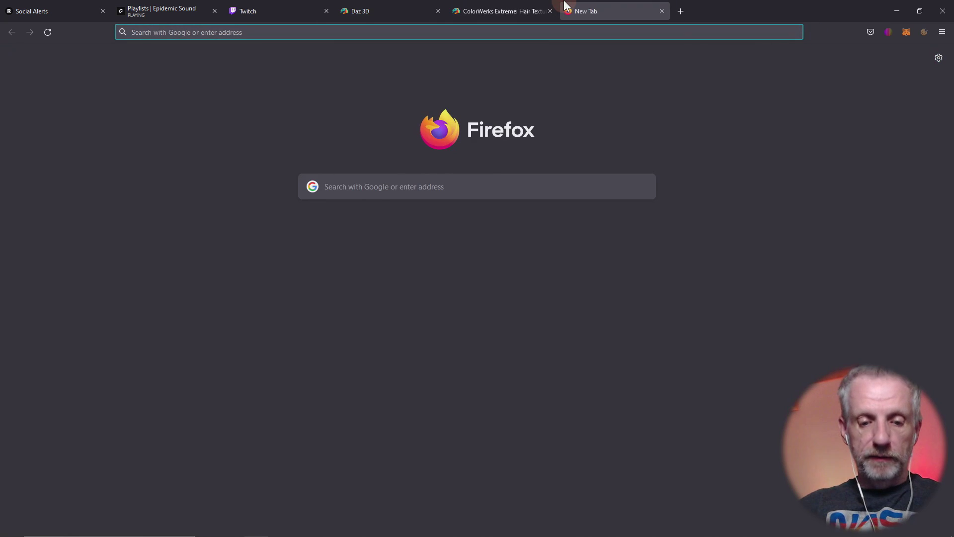
{"action": "type", "text": "wpguru.co.uk/daz/"}
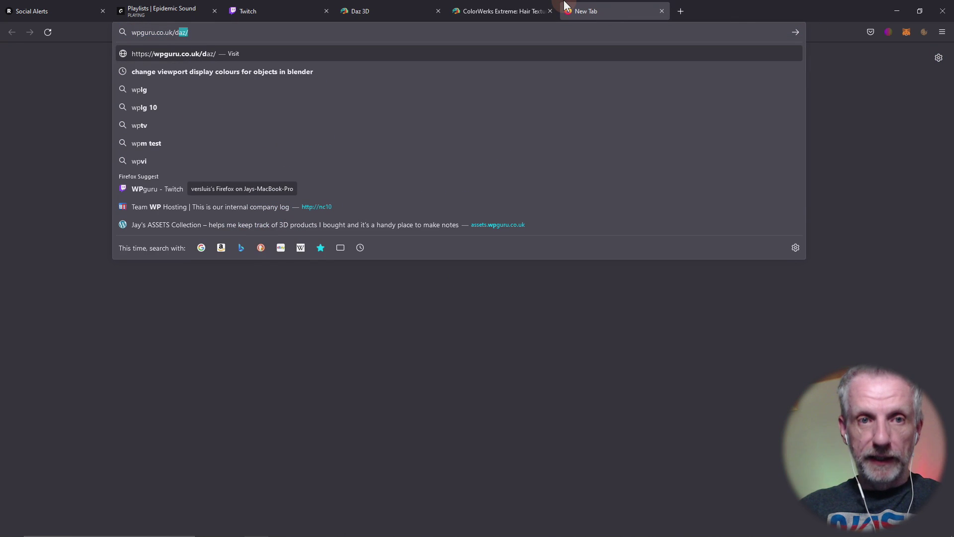
{"action": "key", "text": "Return"}
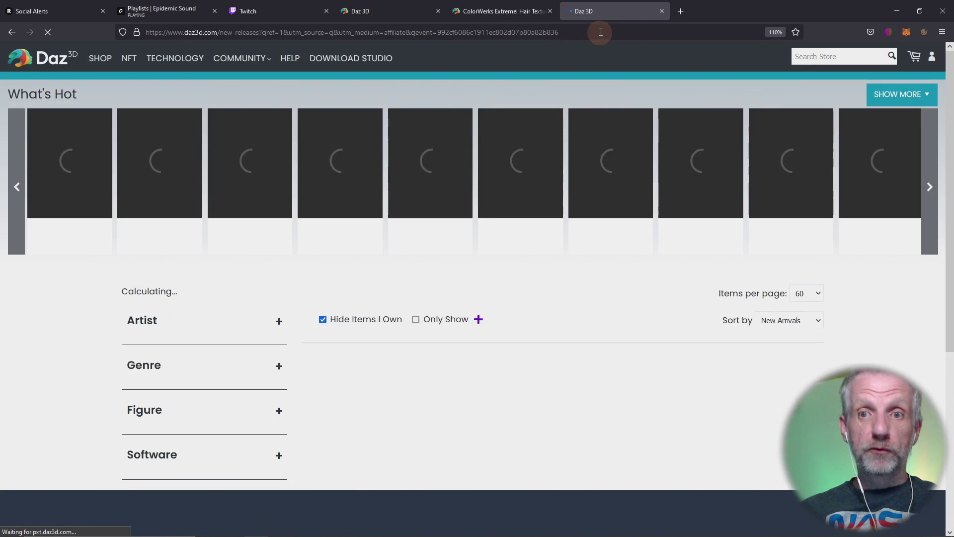
Step: Append the affiliate parameters from the Daz new-releases address to the ColorWerks Extreme product page address and select the complete link for copying
{"action": "left_click", "coordinate": [618, 32]}
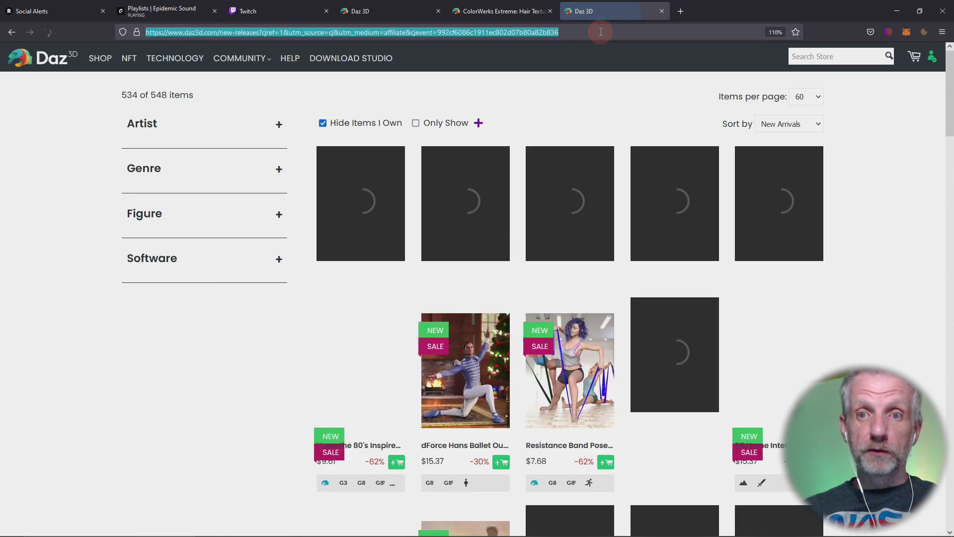
{"action": "left_click_drag", "start_coordinate": [617, 32], "coordinate": [259, 47]}
{"action": "key", "text": "ctrl+c"}
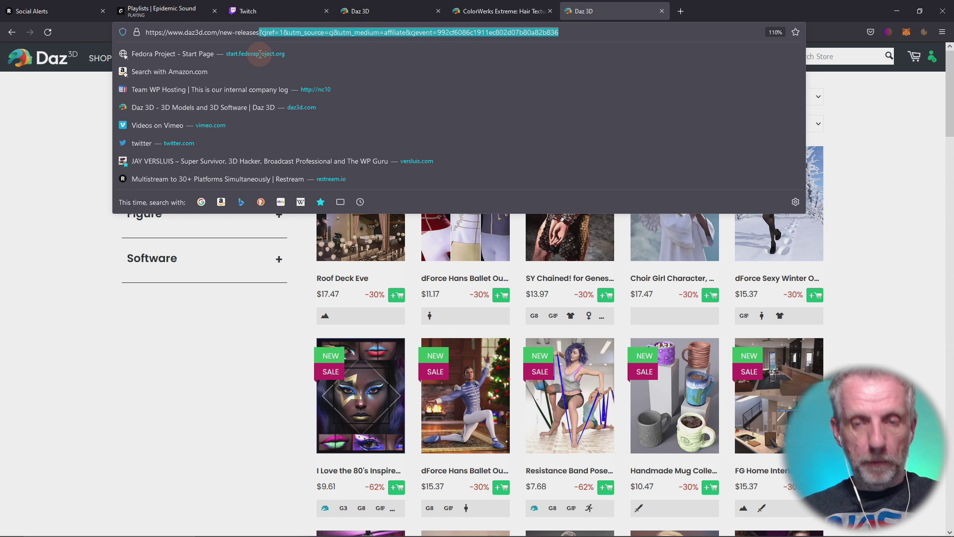
{"action": "left_click", "coordinate": [475, 12]}
{"action": "left_click", "coordinate": [525, 32]}
{"action": "key", "text": "ctrl+v"}
{"action": "key", "text": "ctrl+a"}
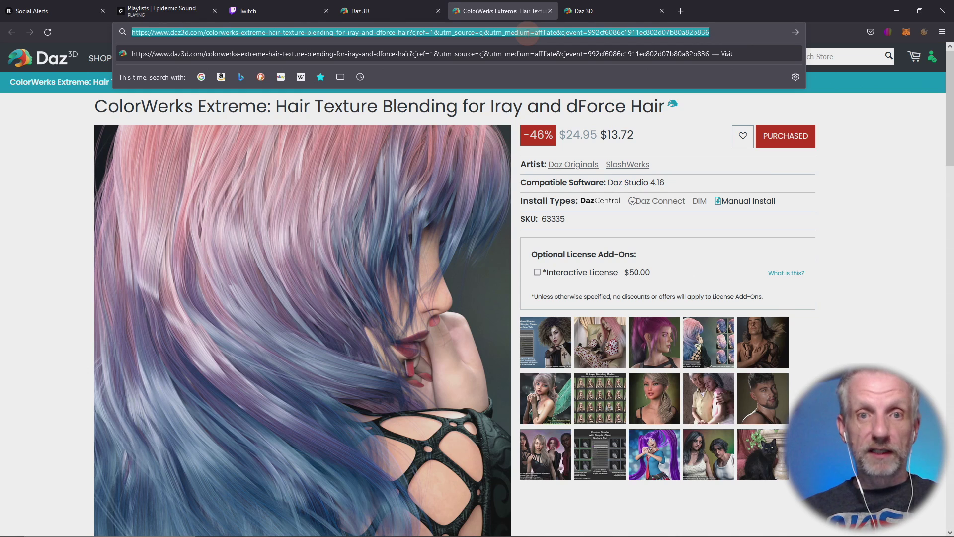
Step: Post the ColorWerks Extreme affiliate link in the Twitch stream chat
{"action": "left_click", "coordinate": [284, 7]}
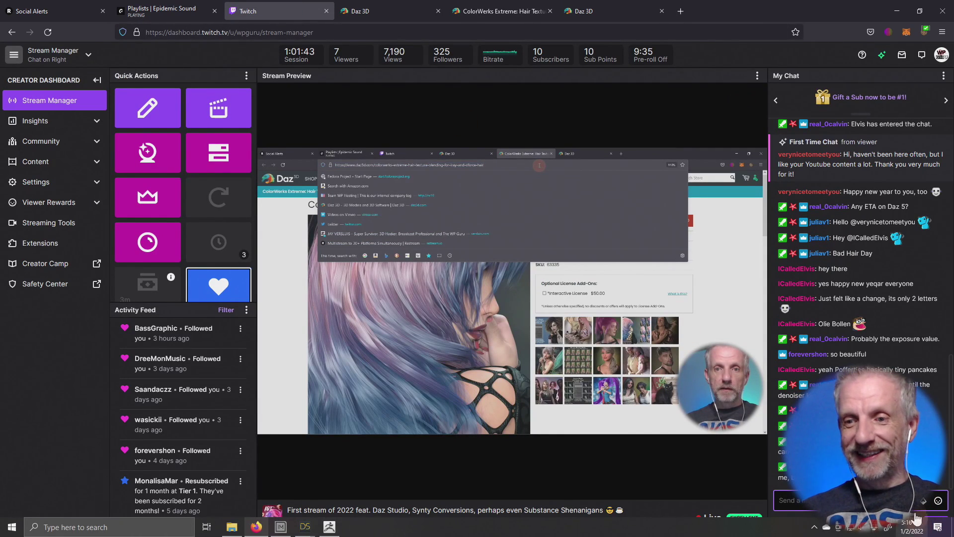
{"action": "type", "text": "https://www.daz3d.com/colorwerks-extreme-hair-texture-blending-for-iray-and-dforce-hair?cjref=1&utm_source=cj&utm_medium=affiliate&cjevent=992cf6086c1911ec802d07b80a82b836"}
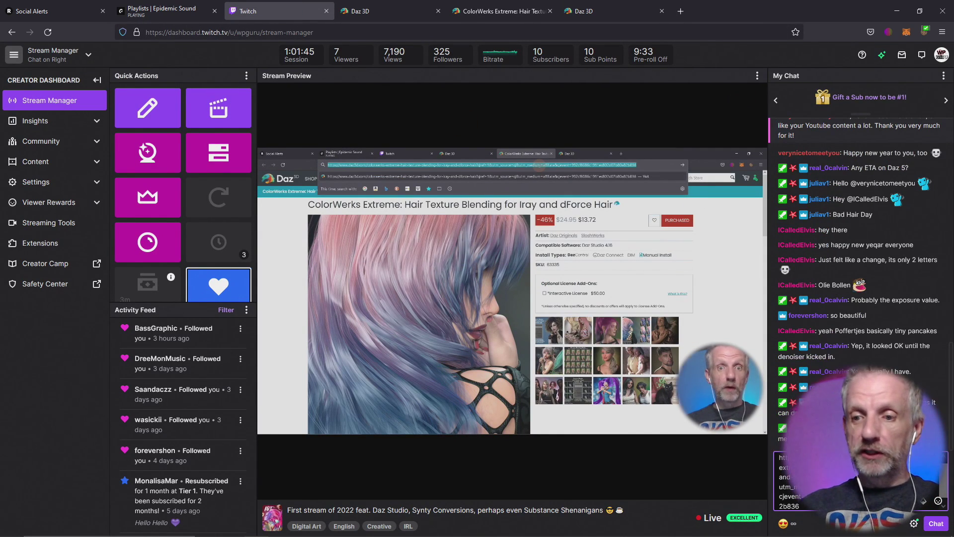
{"action": "key", "text": "Return"}
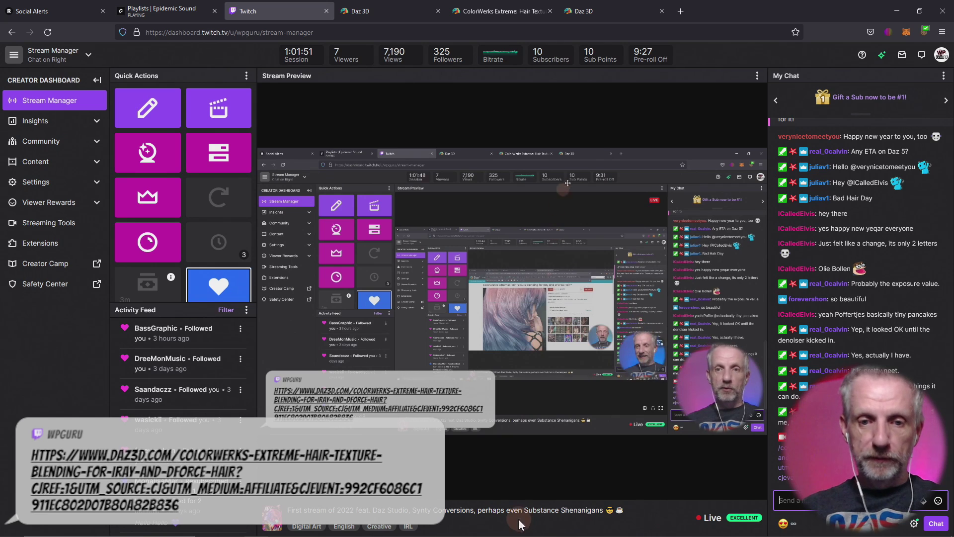
{"action": "left_click", "coordinate": [631, 459]}
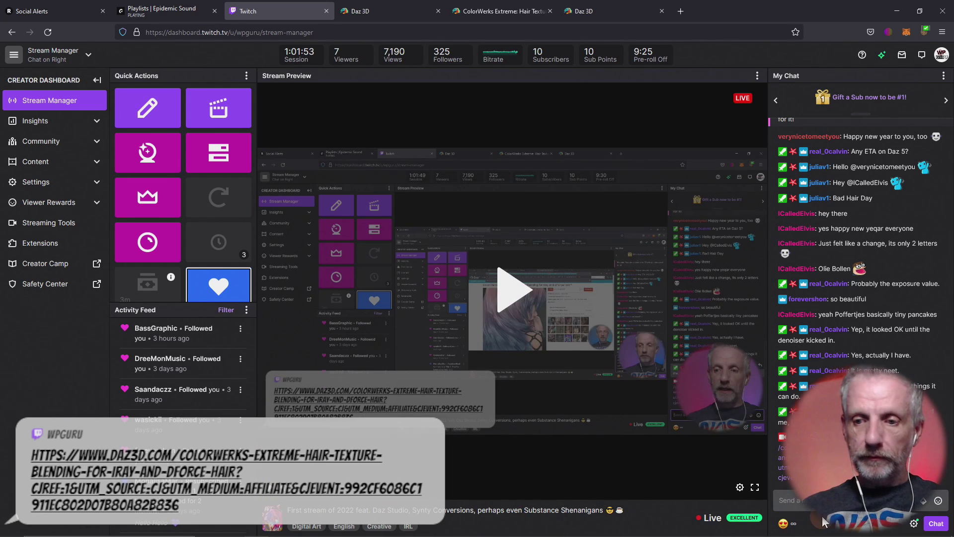
{"action": "left_click", "coordinate": [805, 500]}
{"action": "type", "text": "htt"}
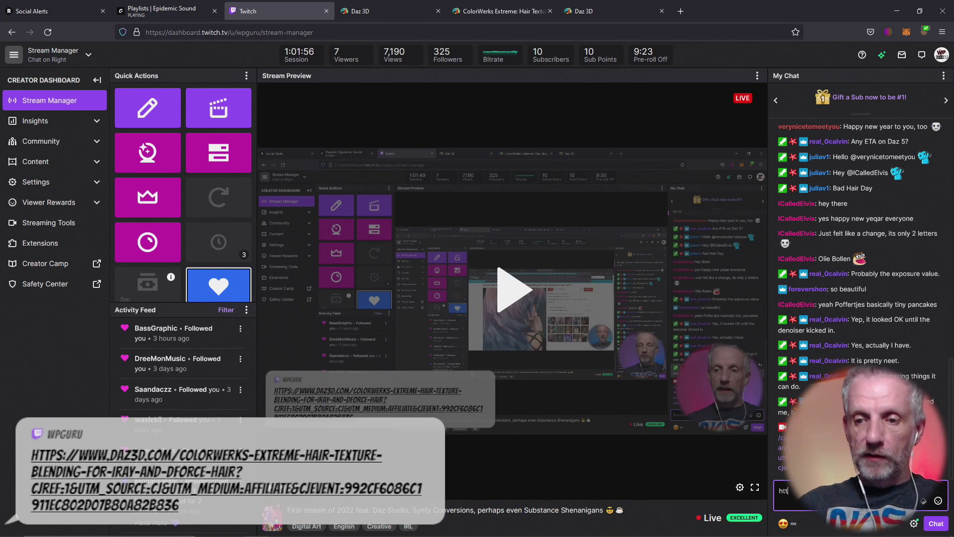
{"action": "type", "text": "ps:/"}
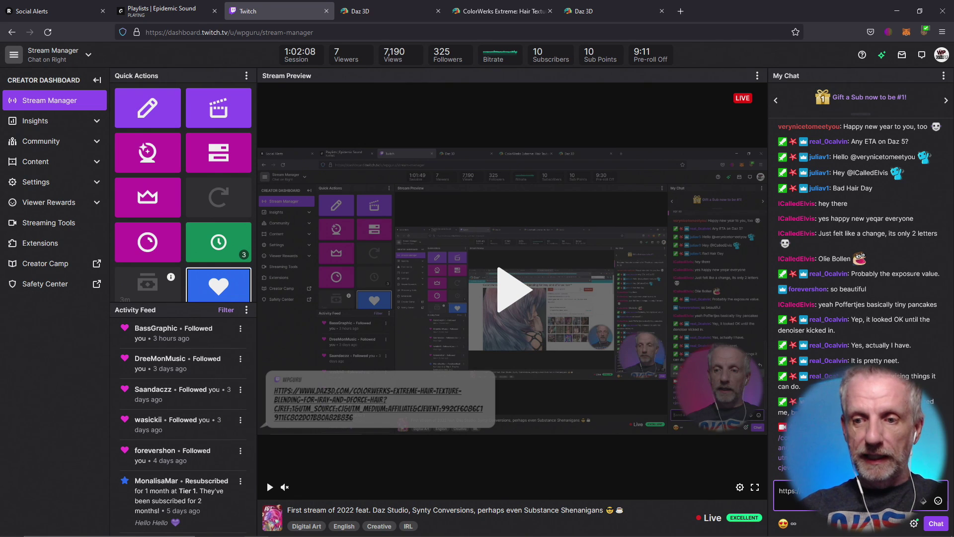
{"action": "key", "text": "Return"}
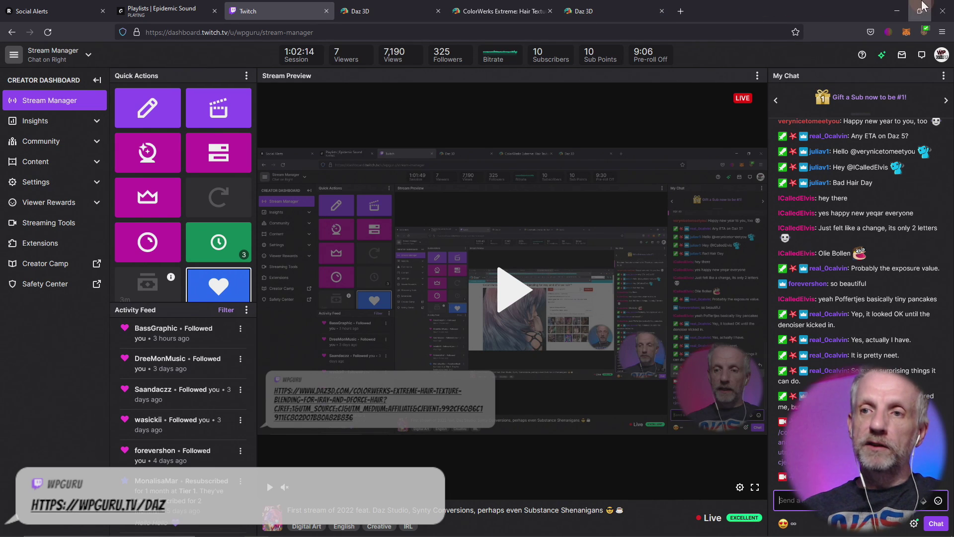
Step: Minimize the browser, switch to ZBrush and quit it, confirming the exit
{"action": "left_click", "coordinate": [896, 11]}
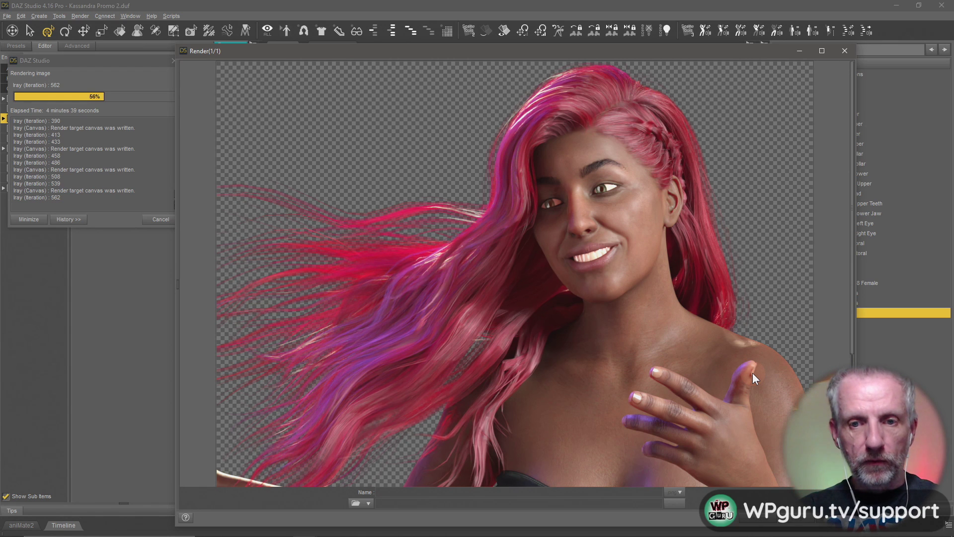
{"action": "key", "text": "alt+Tab"}
{"action": "key", "text": "alt+Tab"}
{"action": "key", "text": "alt+Tab"}
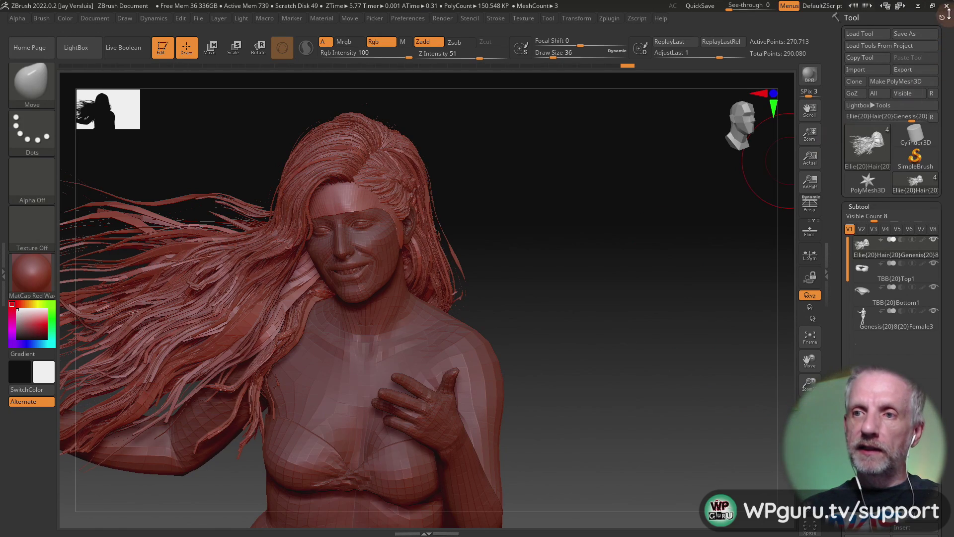
{"action": "left_click", "coordinate": [946, 5]}
{"action": "left_click", "coordinate": [502, 306]}
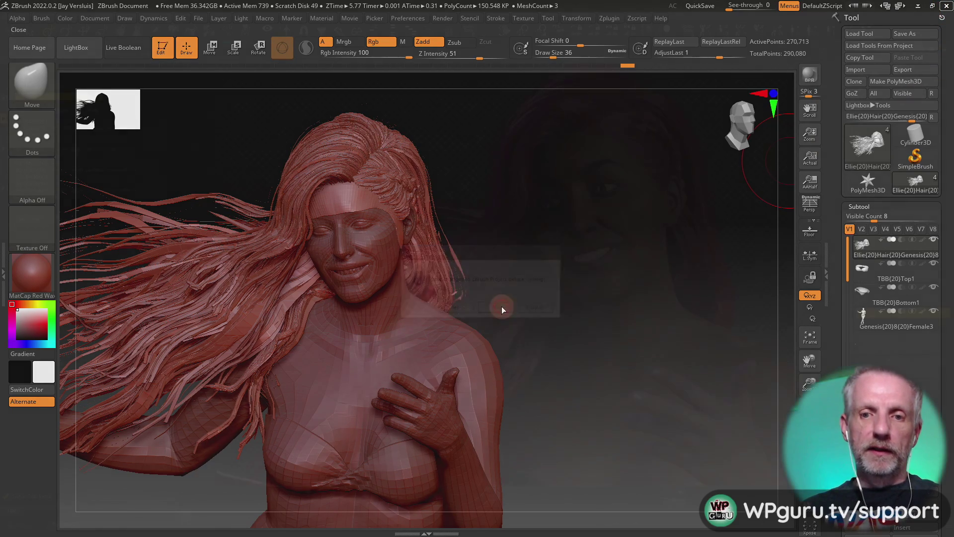